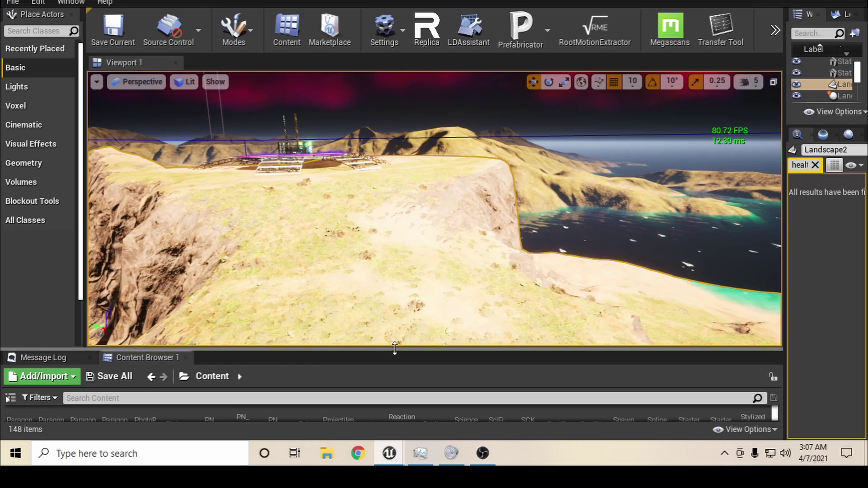
Switch to the BP_HeavyBotBeast blueprint, open its parent class BP_Monster, and inspect the monster model in the blueprint viewport
mouse_move(394, 348)
mouse_down()
mouse_move(395, 321)
mouse_move(396, 348)
mouse_up()
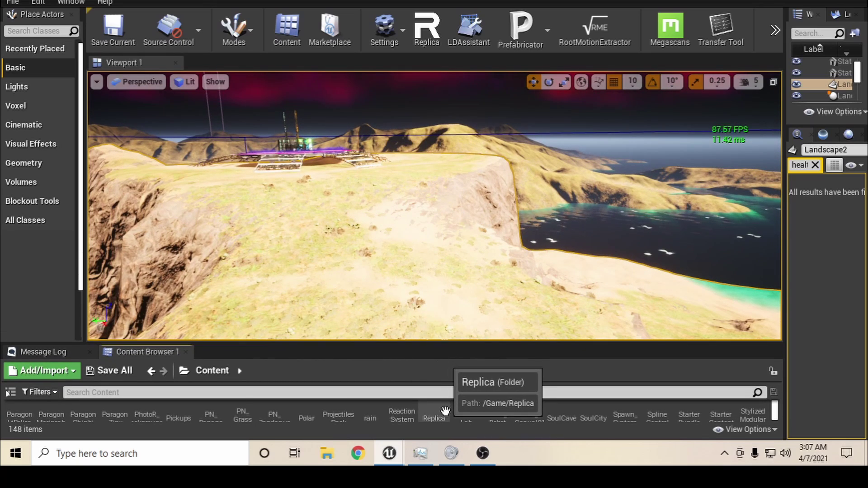
mouse_move(387, 459)
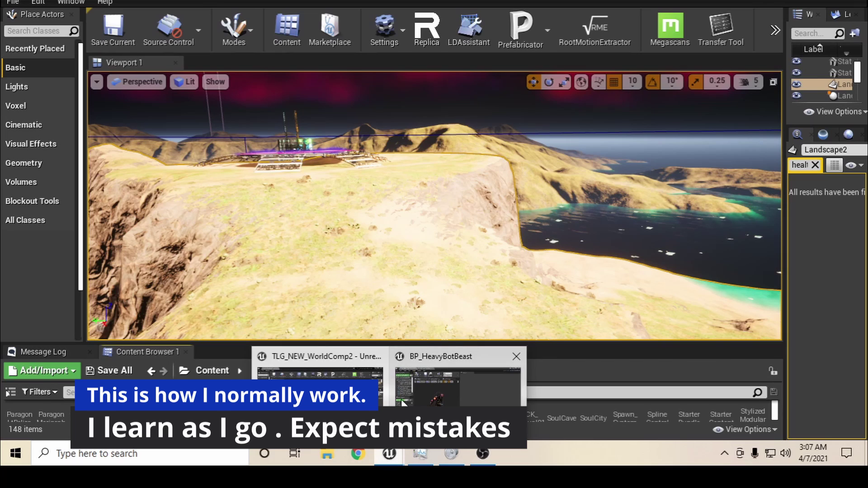
click(404, 368)
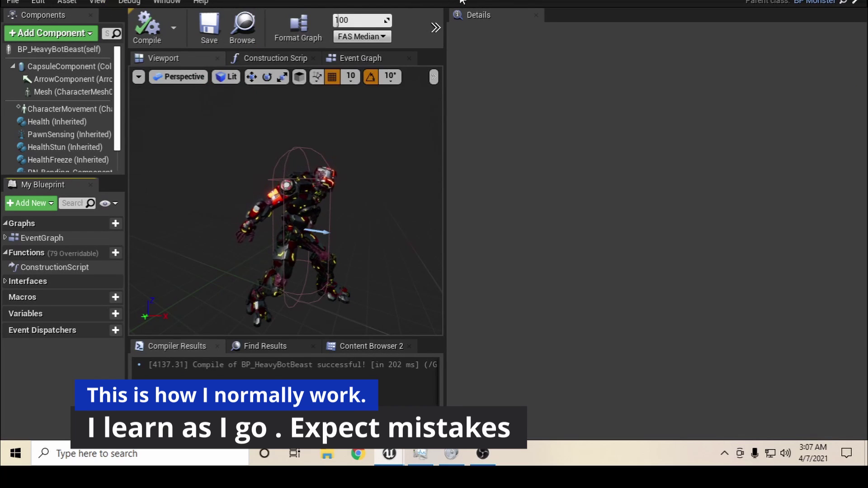
click(854, 5)
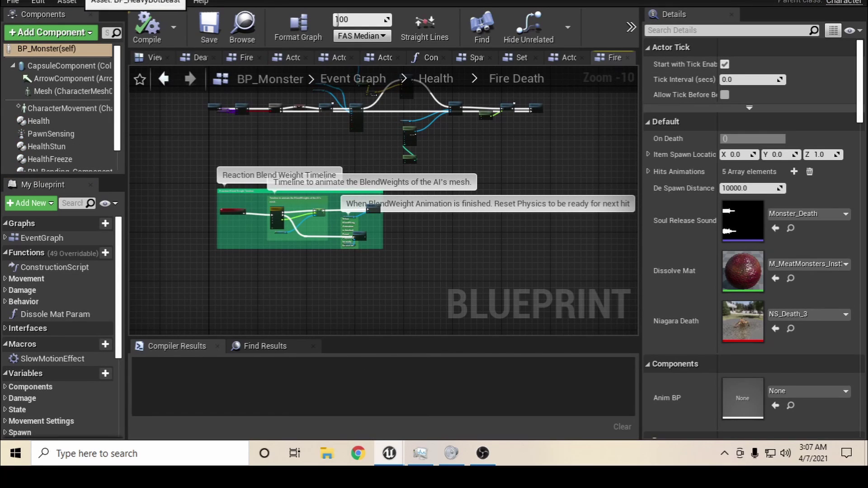
click(152, 60)
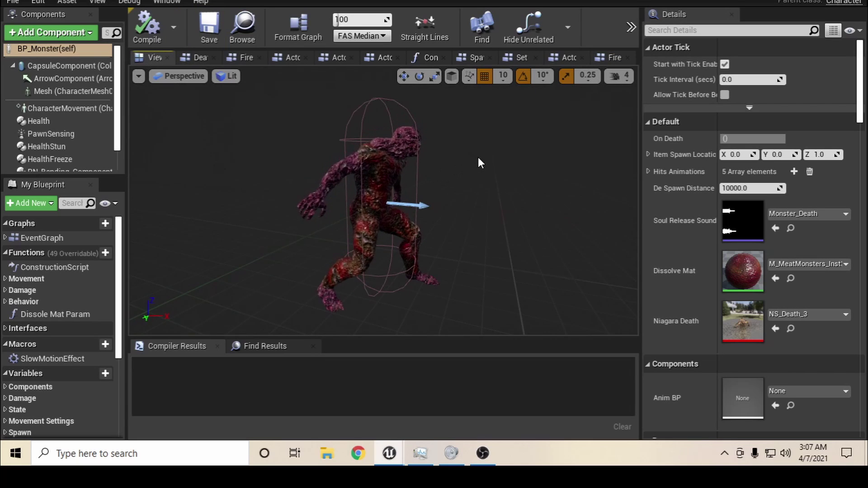
right_drag(481, 163, 414, 162)
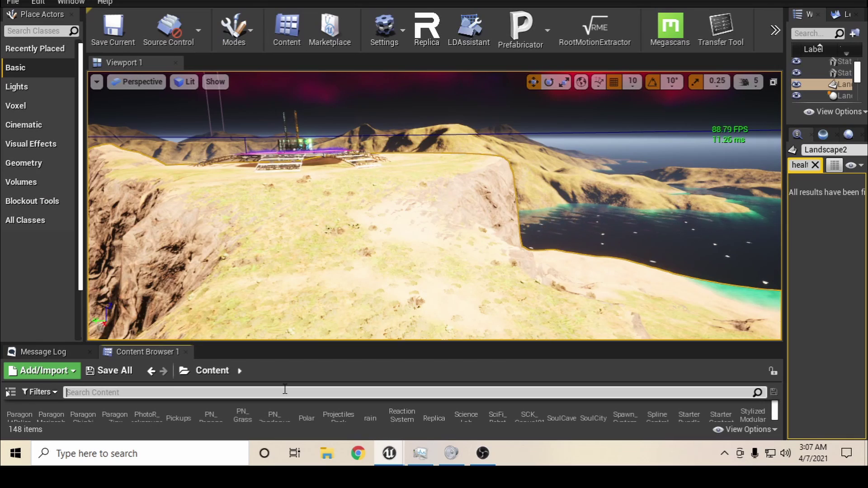
Search the project content for "monster" and open the BP_HeavyBotBeast blueprint from the results
text(n)
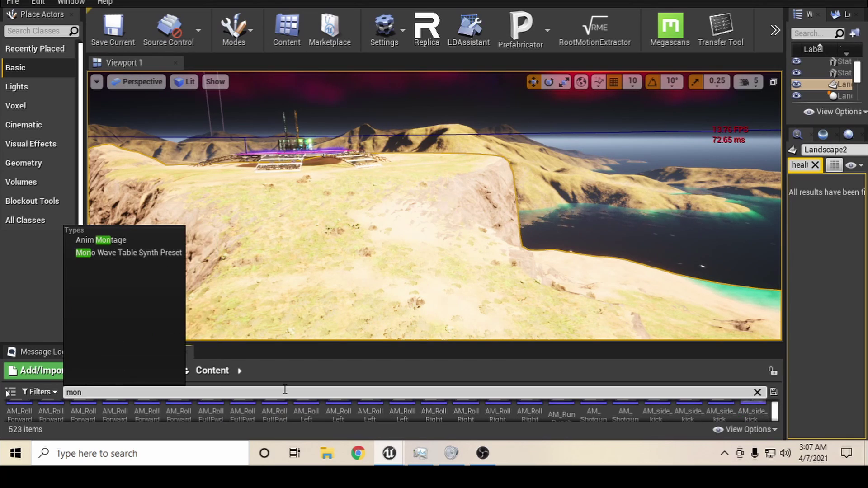
text(ster)
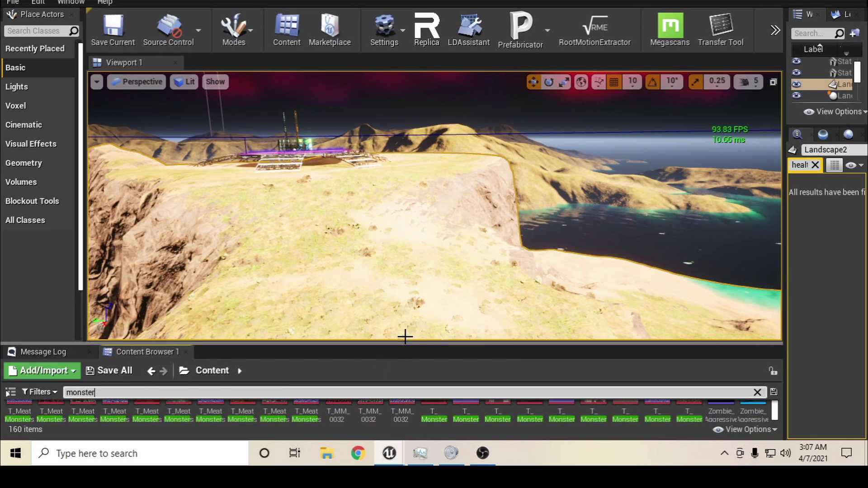
drag(397, 342, 371, 259)
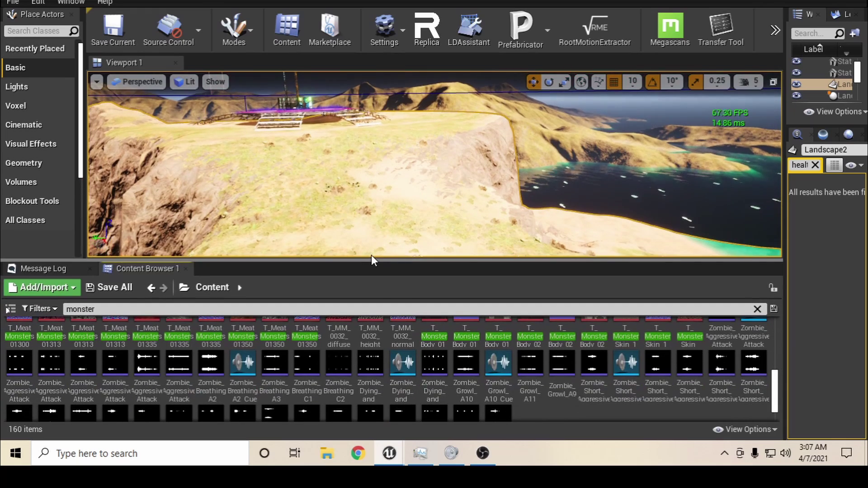
scroll(566, 385, up, 6)
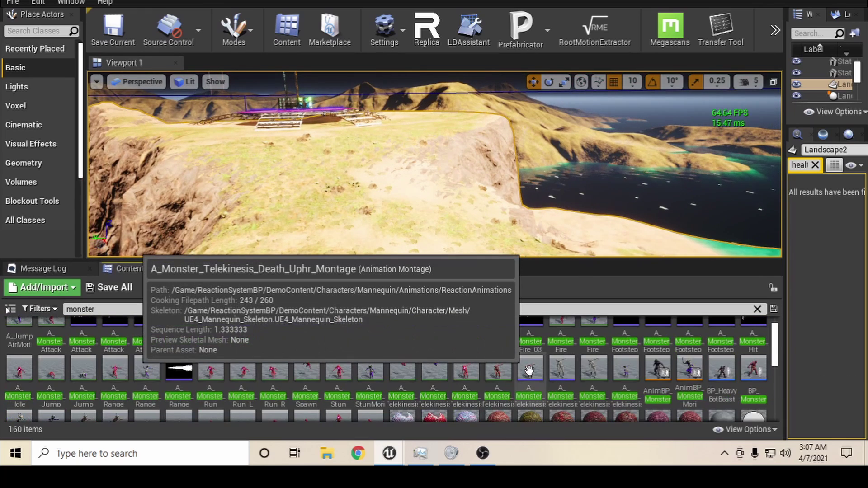
right_click(753, 369)
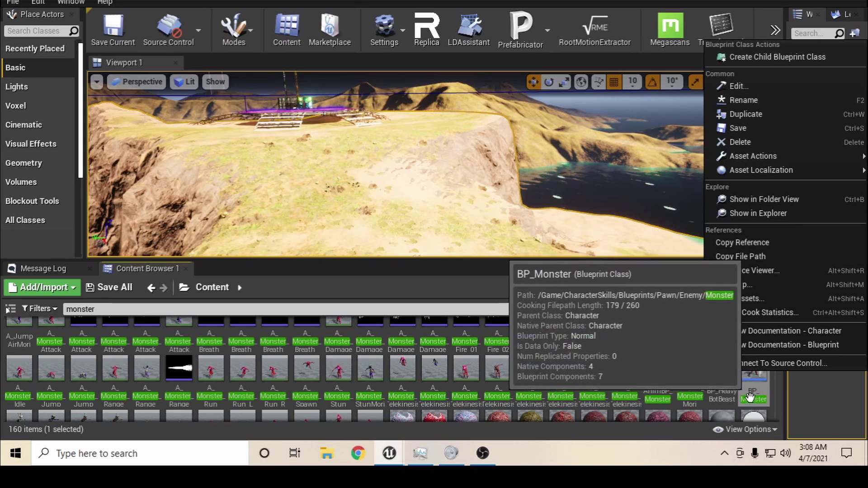
click(722, 374)
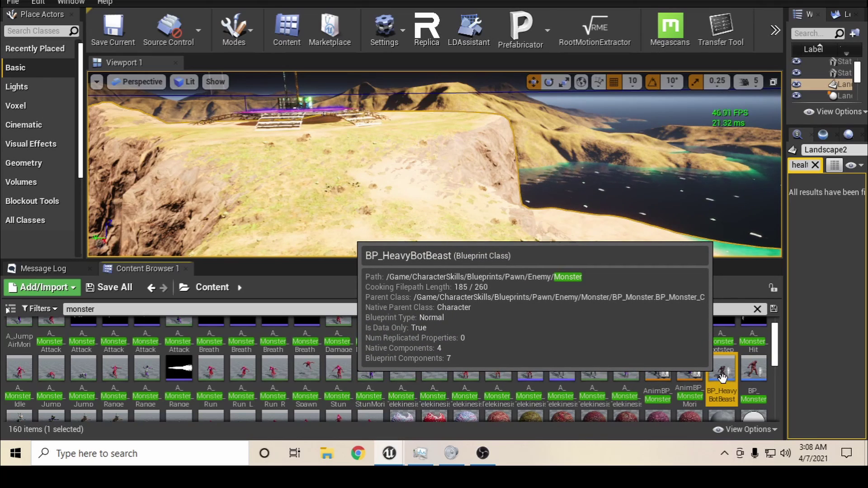
double_click(722, 378)
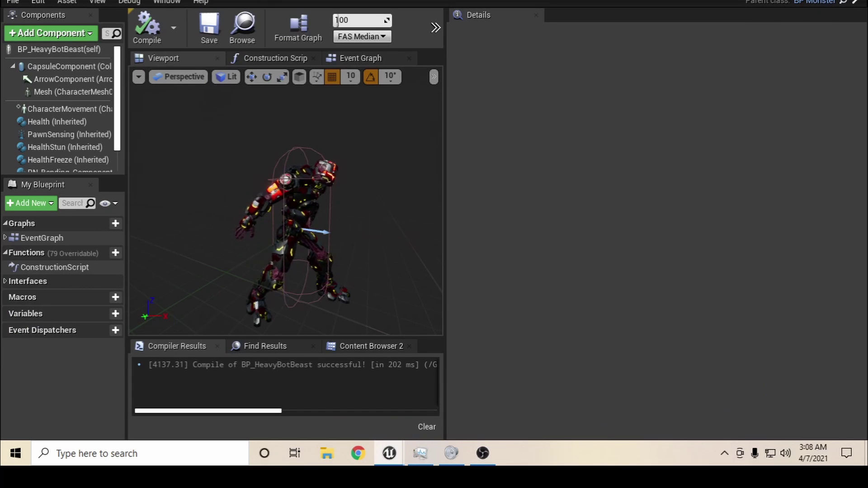
Select the robot's Mesh component and open its skeletal mesh BR_A03_Heavy_SK for editing
scroll(345, 187, up, 6)
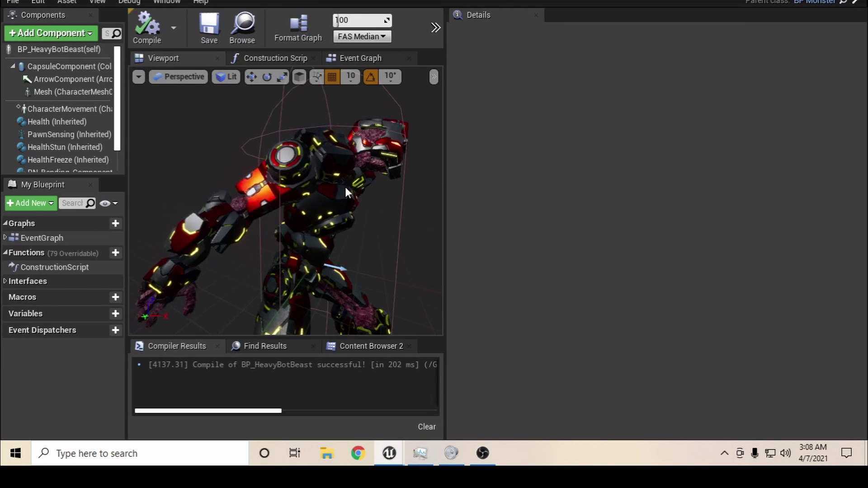
right_drag(346, 186, 407, 140)
right_drag(382, 201, 321, 231)
scroll(382, 189, down, 6)
click(321, 230)
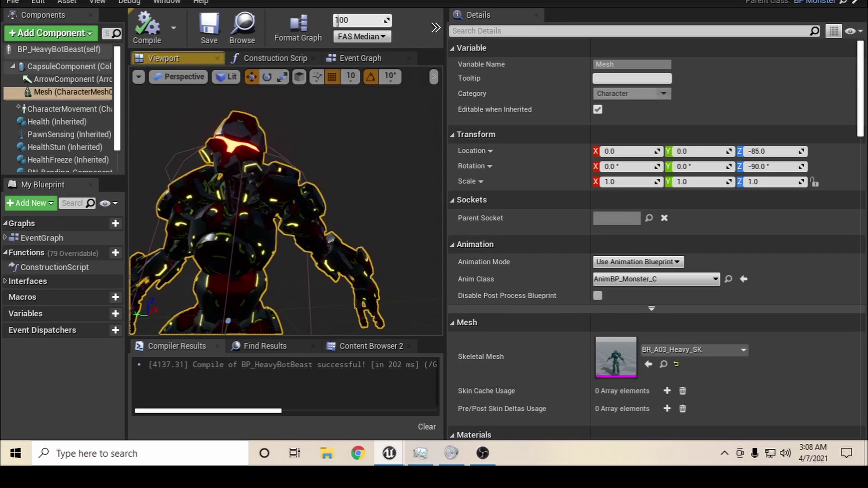
double_click(614, 349)
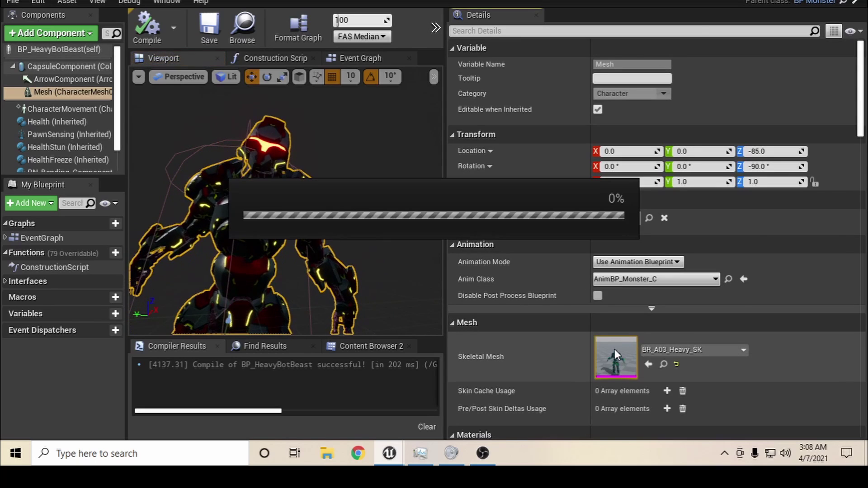
Look through the available physics assets for the robot mesh's Physics Asset setting
scroll(194, 241, down, 15)
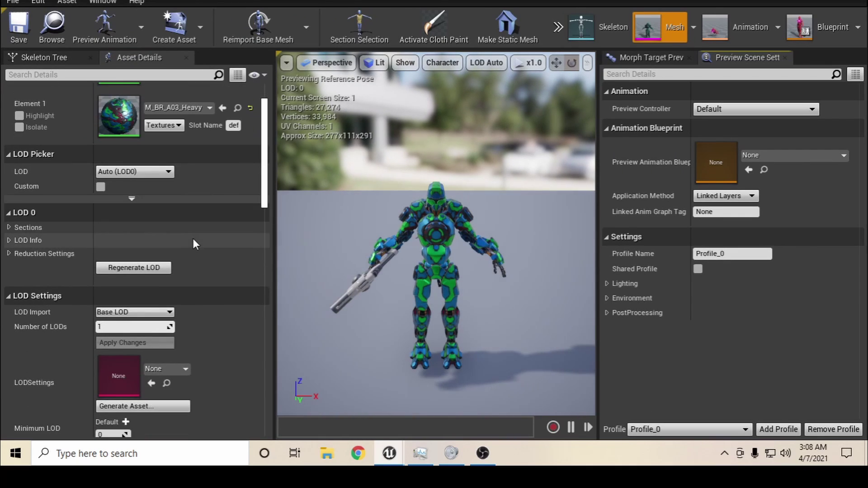
scroll(193, 239, down, 10)
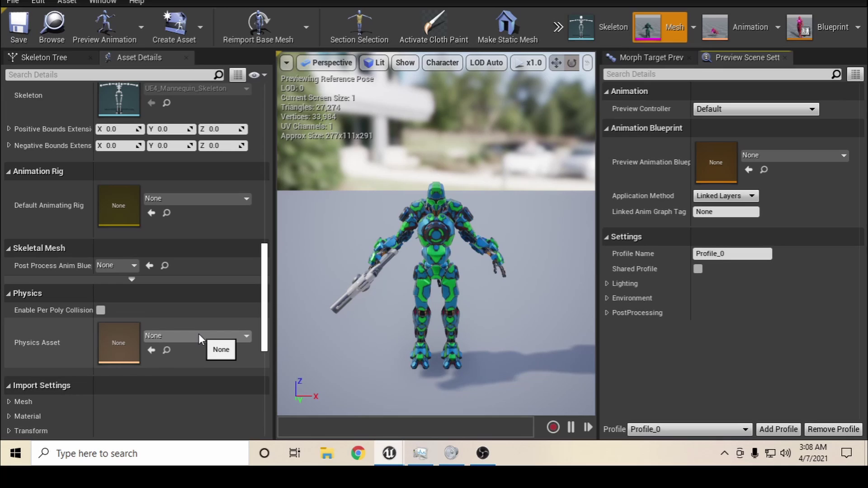
click(199, 337)
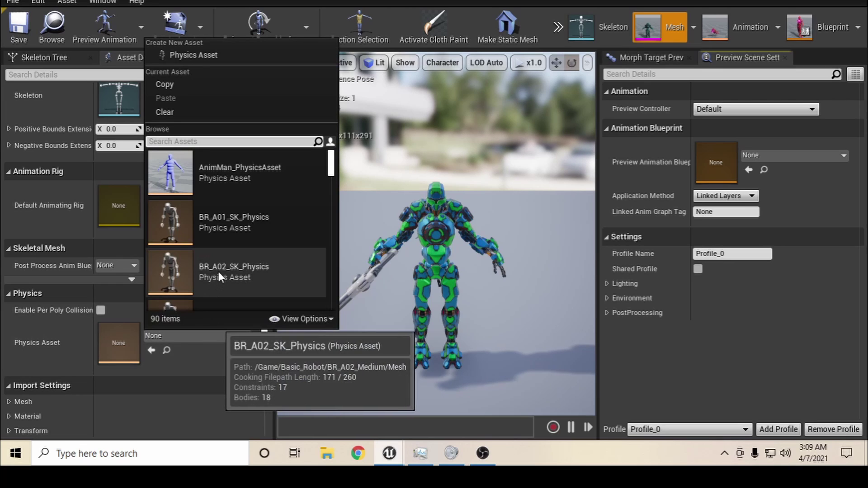
scroll(249, 220, down, 1)
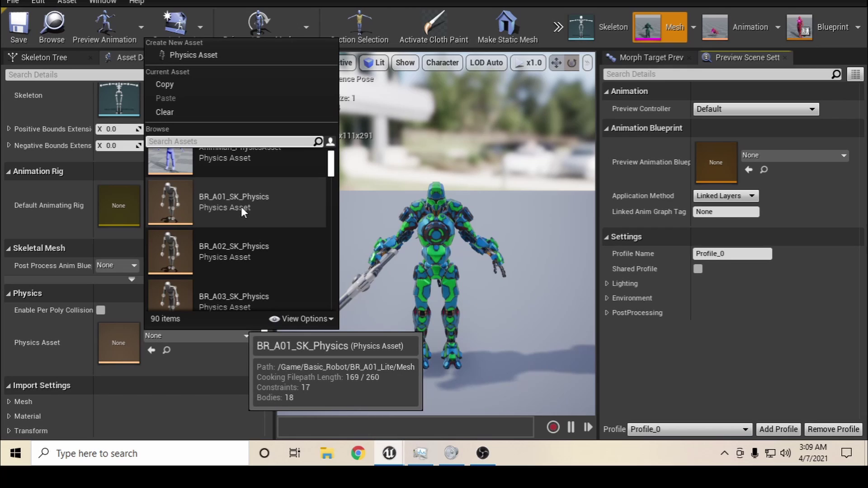
scroll(240, 207, down, 4)
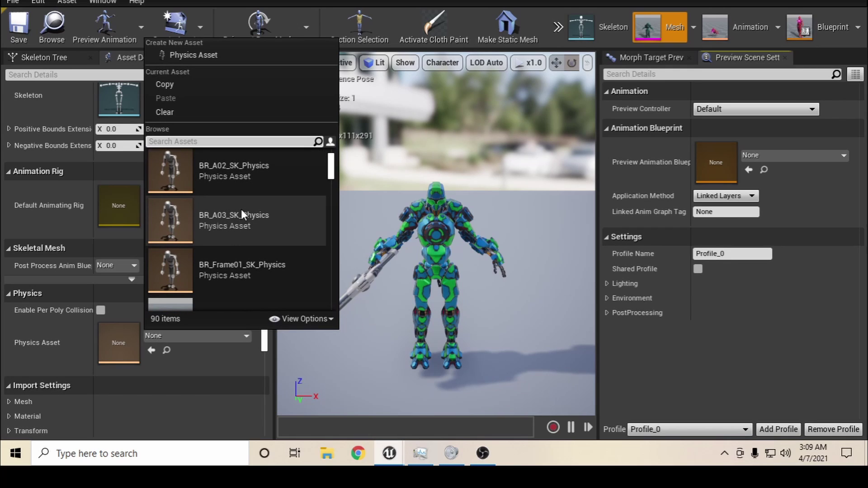
scroll(266, 221, down, 15)
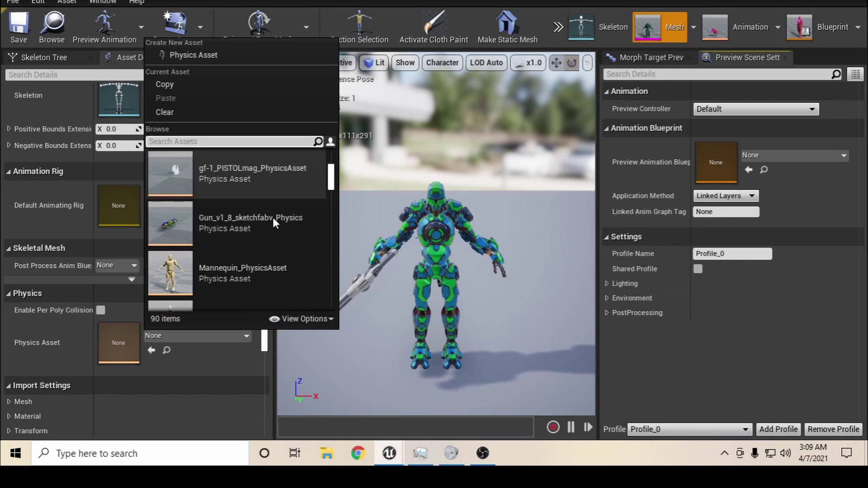
scroll(270, 222, down, 15)
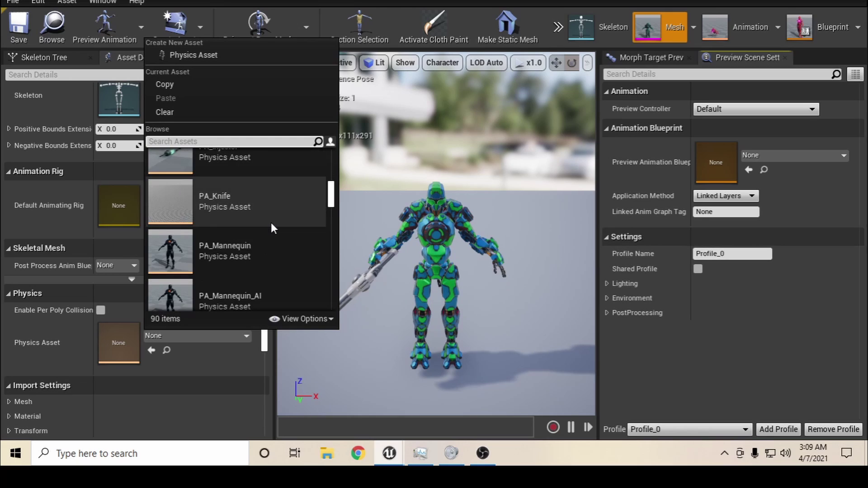
scroll(276, 224, down, 15)
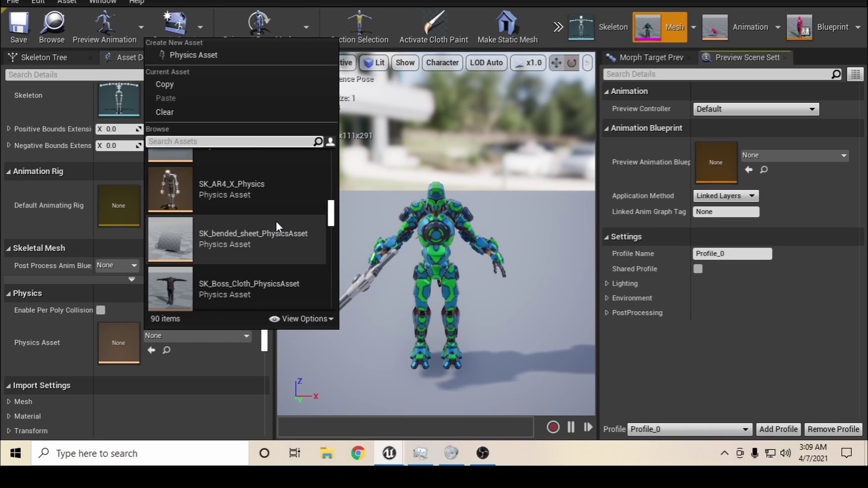
scroll(275, 221, down, 5)
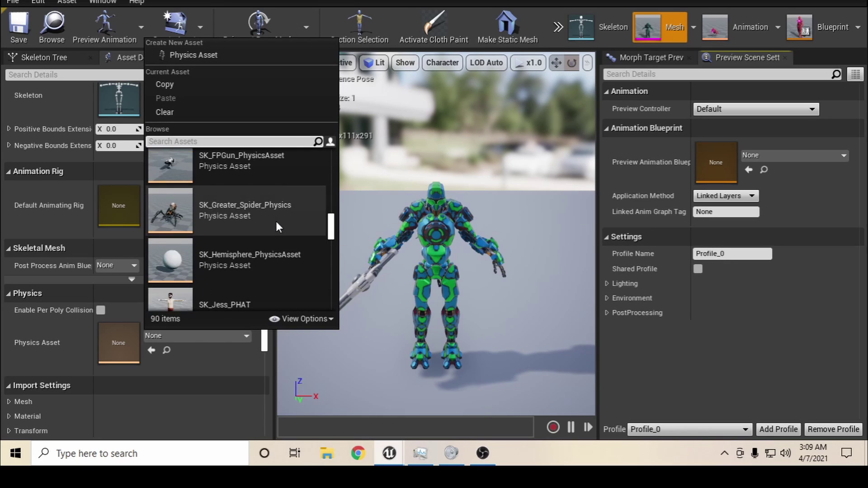
scroll(275, 221, up, 10)
scroll(276, 221, up, 15)
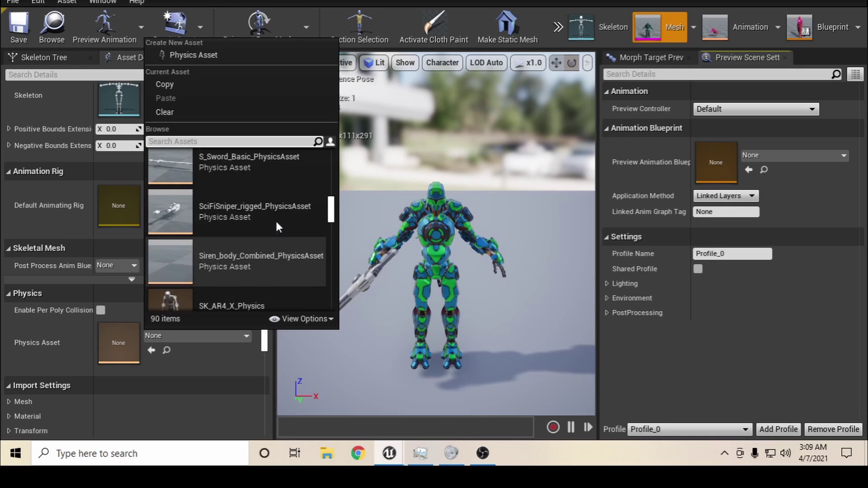
scroll(276, 221, up, 5)
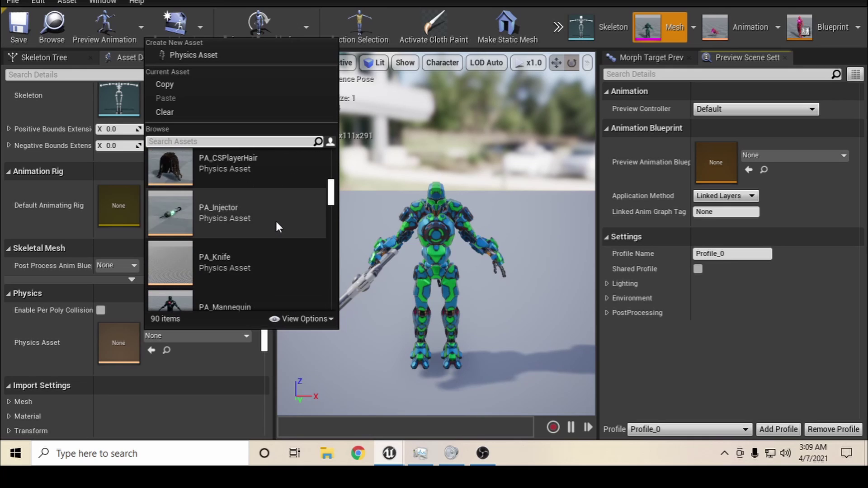
scroll(276, 222, up, 3)
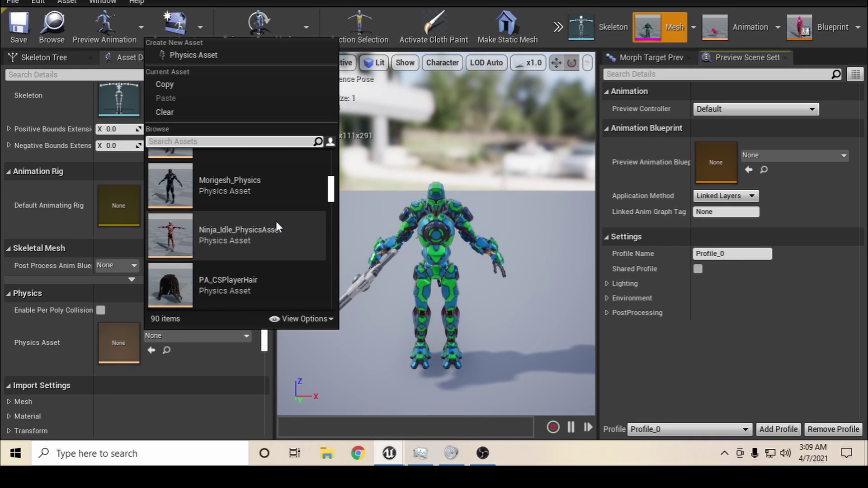
scroll(276, 221, up, 1)
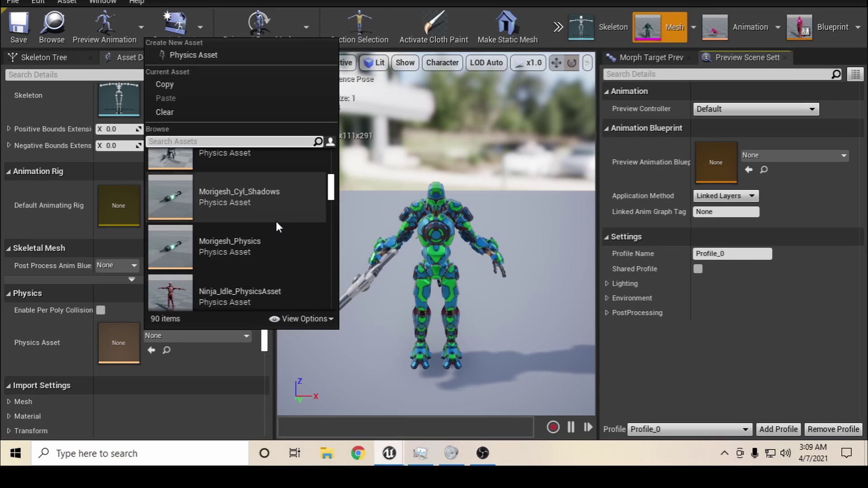
scroll(276, 221, down, 7)
scroll(276, 222, down, 3)
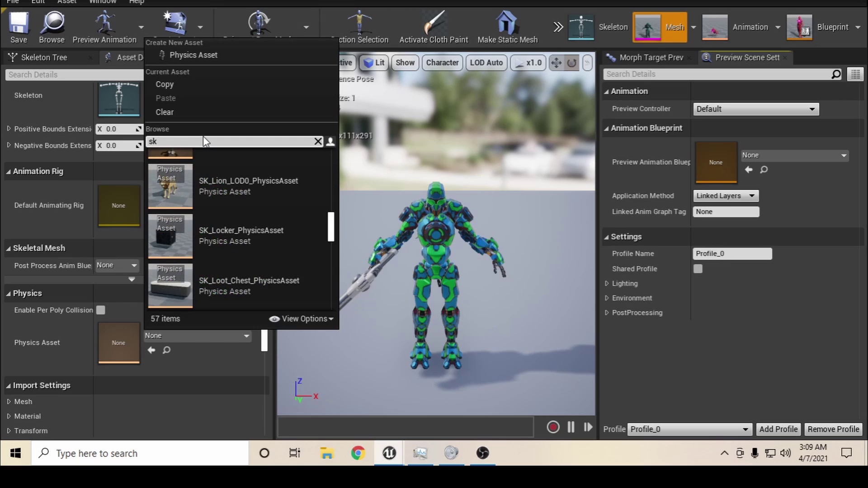
Search the physics assets for "sk man" and assign the CharacterSkills SK_Mannequin_PhysicsAsset to the robot mesh's Physics Asset setting
text(an)
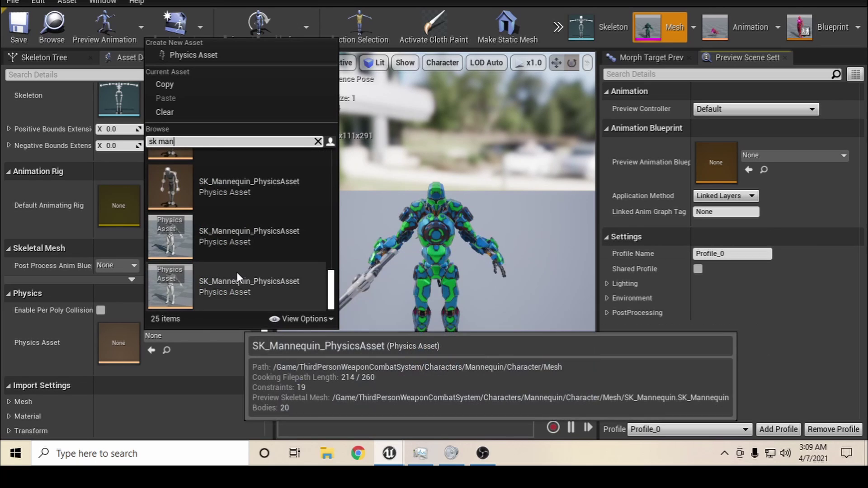
scroll(229, 240, up, 2)
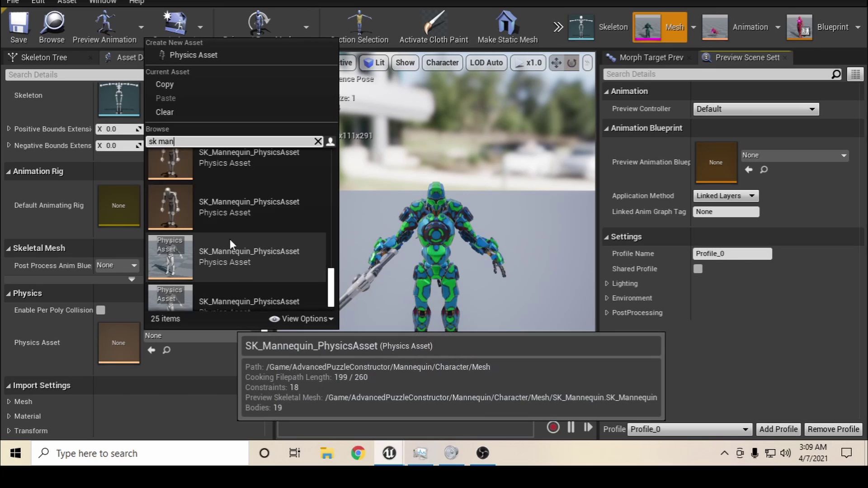
scroll(230, 240, up, 1)
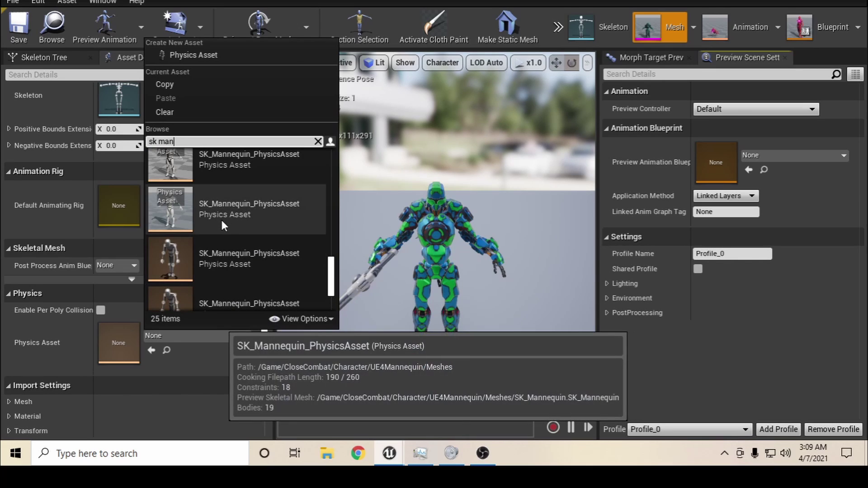
scroll(219, 219, up, 1)
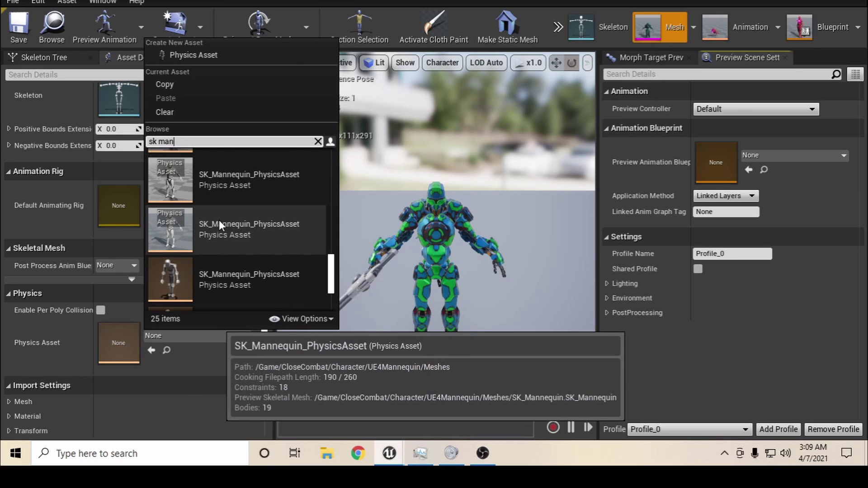
scroll(218, 216, up, 1)
scroll(222, 201, up, 1)
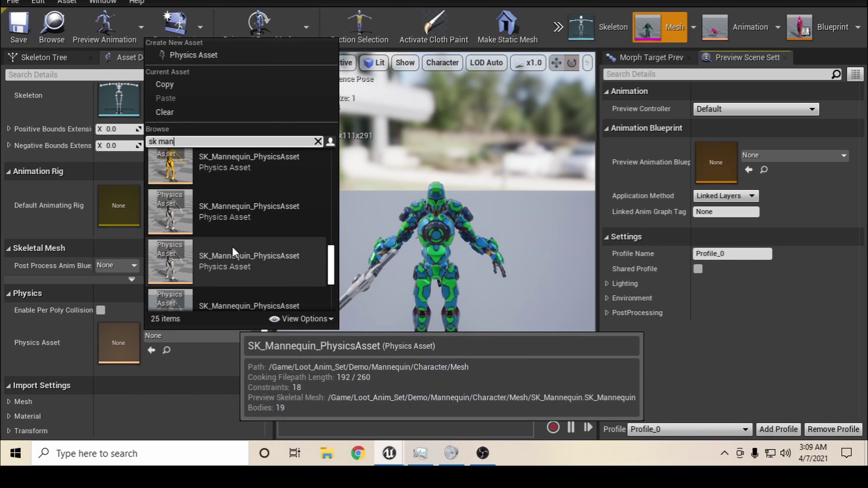
scroll(231, 245, up, 2)
scroll(232, 247, up, 2)
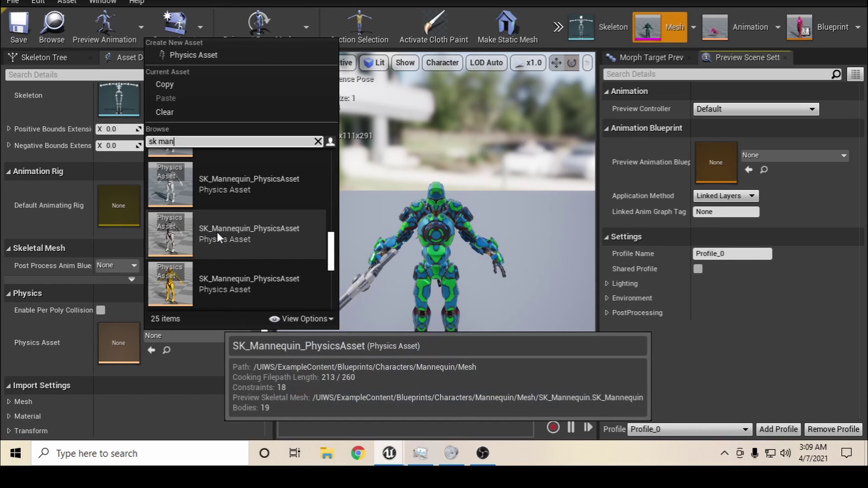
scroll(222, 190, up, 2)
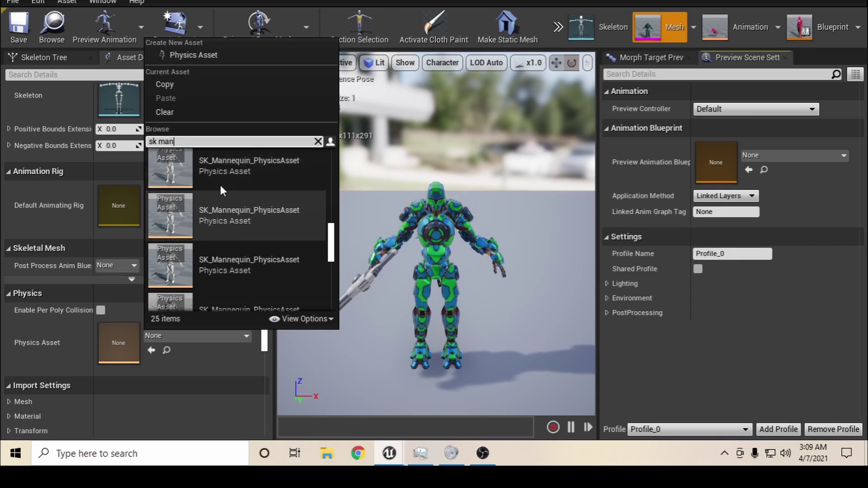
mouse_move(218, 183)
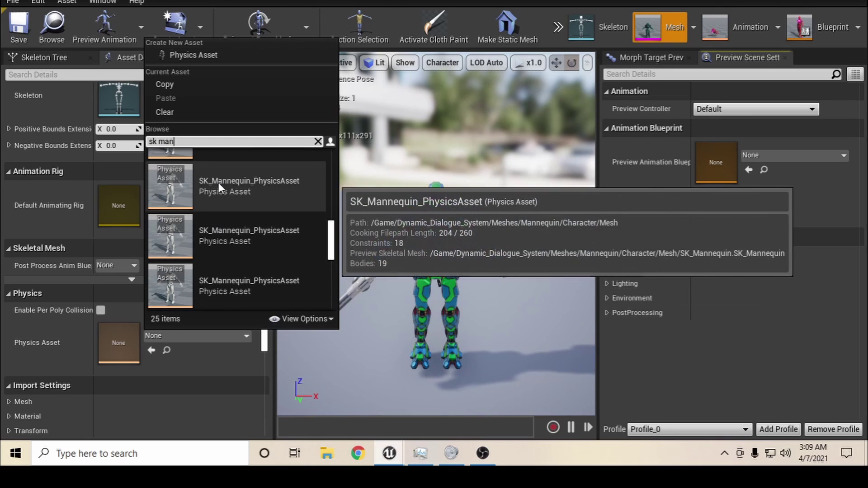
scroll(219, 182, up, 1)
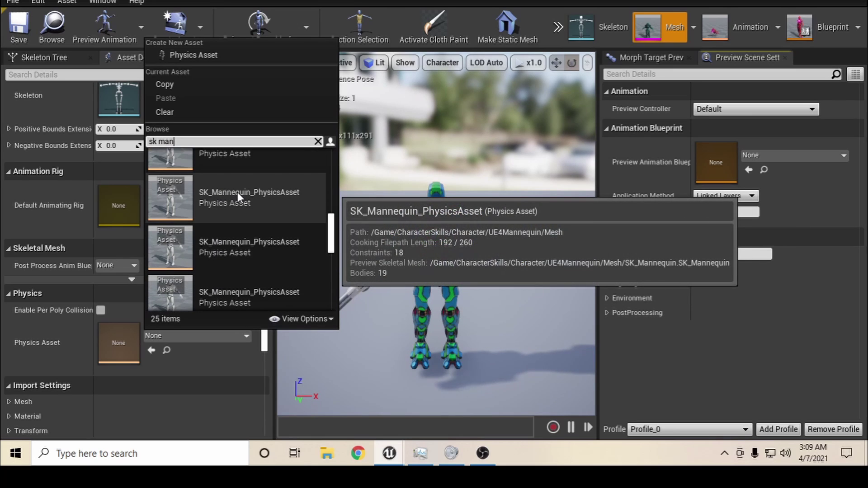
click(217, 198)
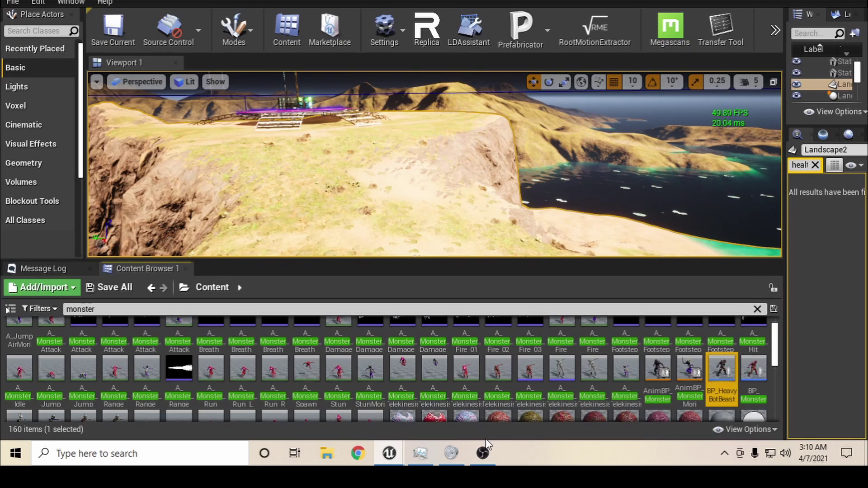
Return to the BP_HeavyBotBeast blueprint and inspect the whole robot model in its viewport
mouse_move(392, 459)
click(433, 410)
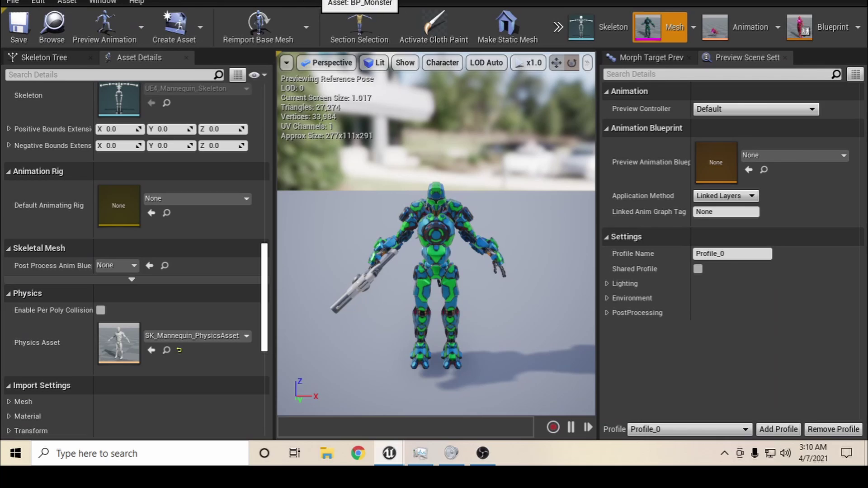
click(318, 1)
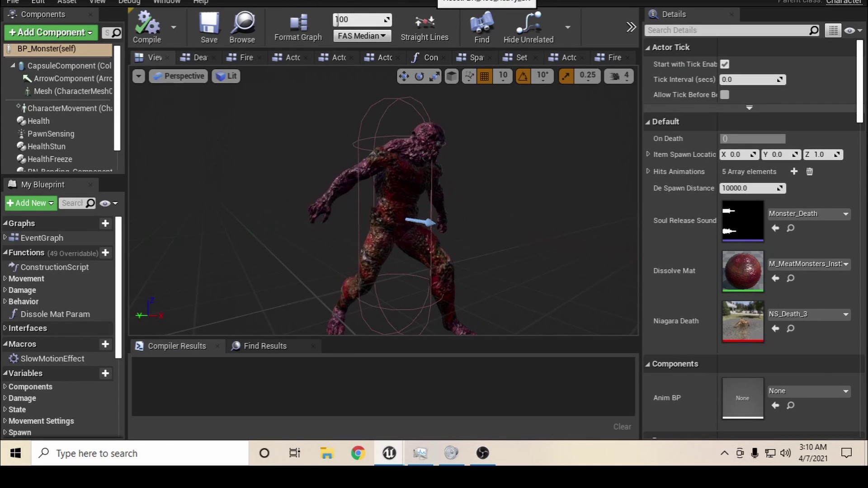
click(433, 1)
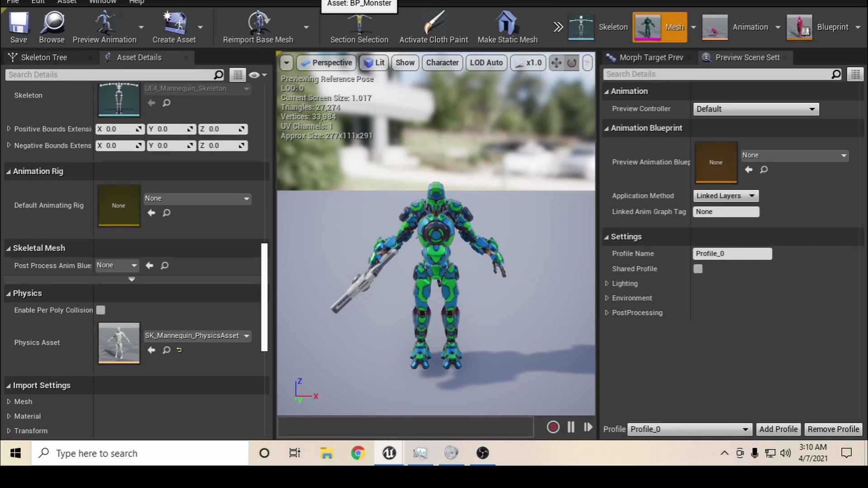
click(135, 2)
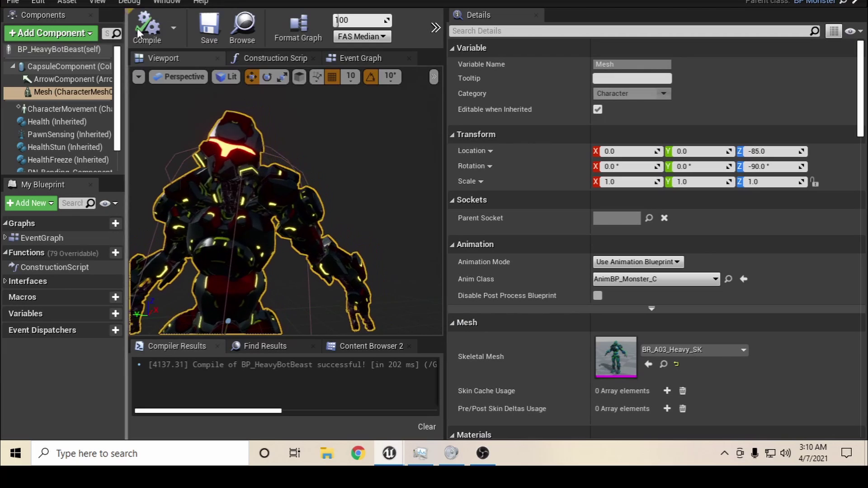
scroll(249, 228, down, 6)
scroll(249, 227, up, 3)
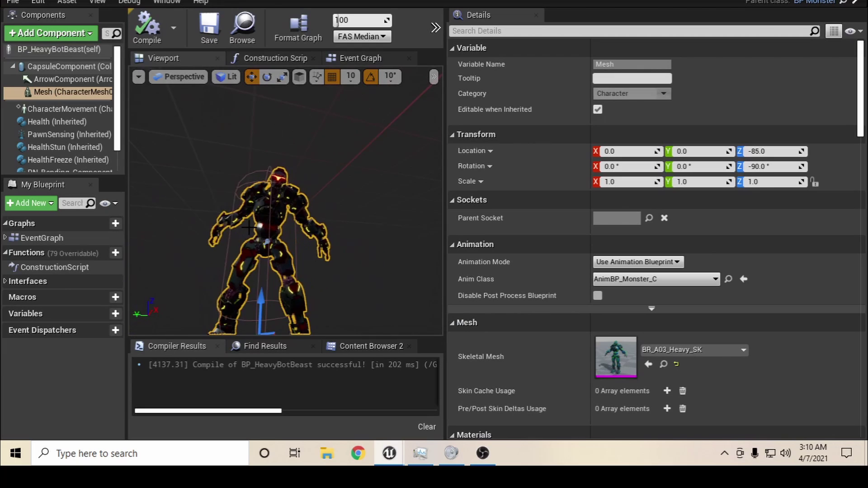
mouse_move(248, 228)
right_down()
mouse_move(280, 241)
mouse_move(305, 240)
mouse_move(212, 228)
mouse_move(239, 233)
mouse_move(250, 219)
right_up()
scroll(247, 226, down, 4)
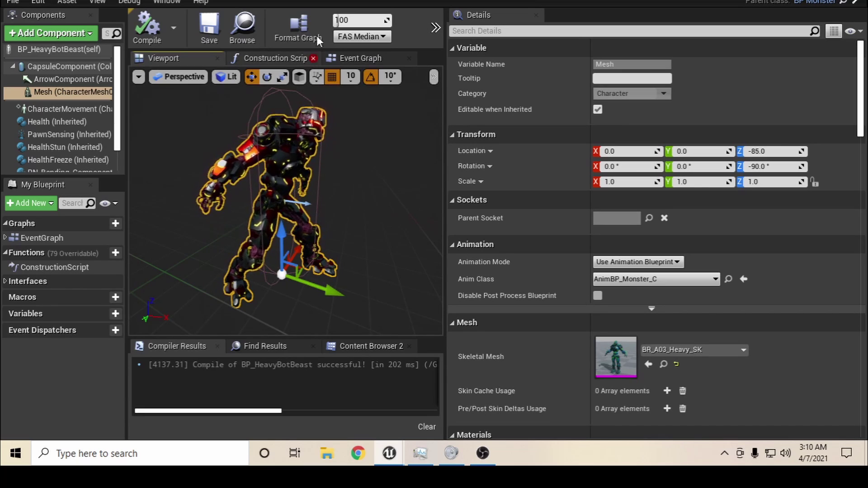
Check the parent BP_Monster blueprint and the level editor, and return to the BP_HeavyBotBeast blueprint
click(362, 0)
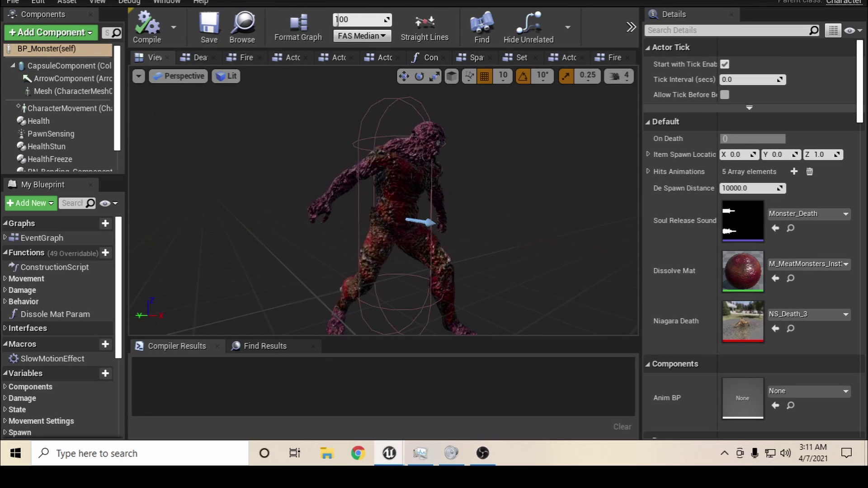
click(111, 0)
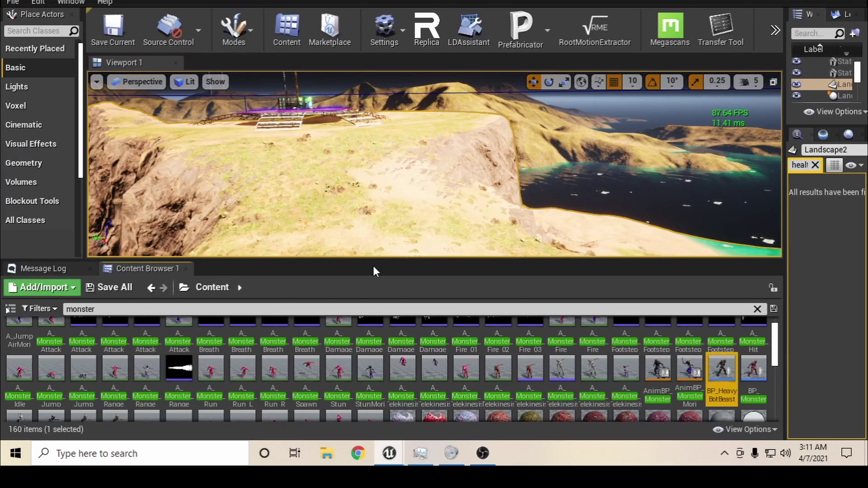
drag(373, 261, 374, 288)
mouse_move(389, 456)
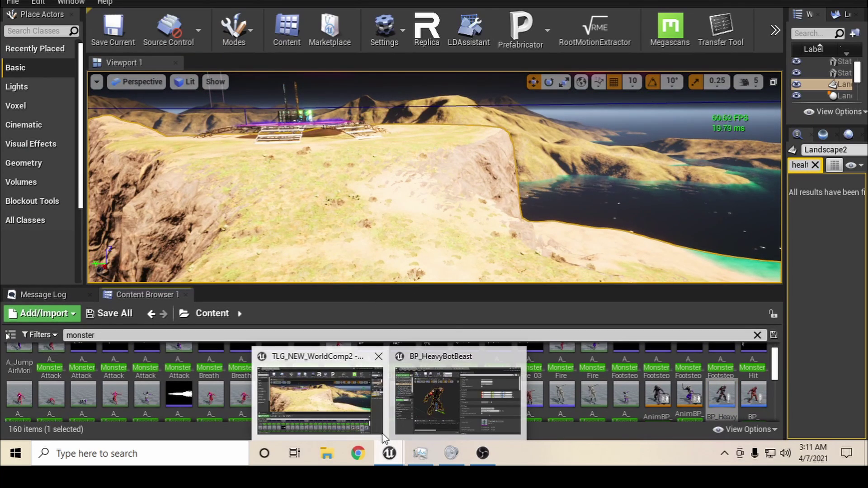
click(468, 413)
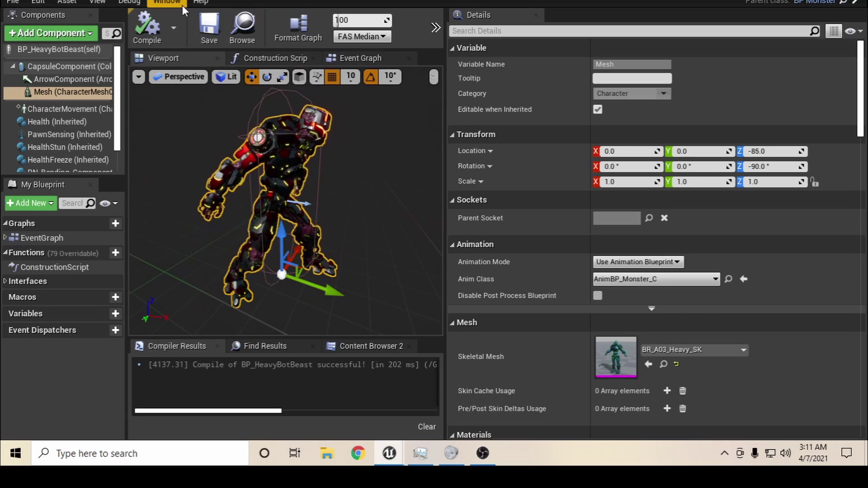
Switch to the BP_Monster blueprint and close all its open graphs, keeping only the Viewport
click(320, 1)
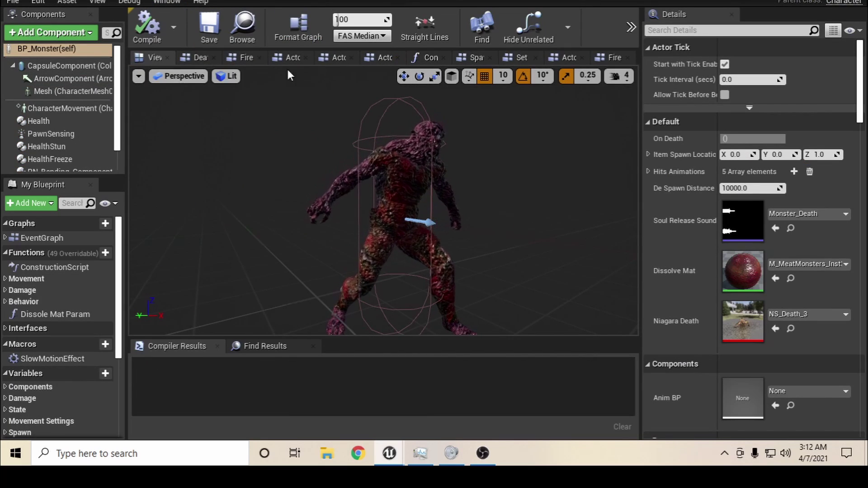
right_click(152, 58)
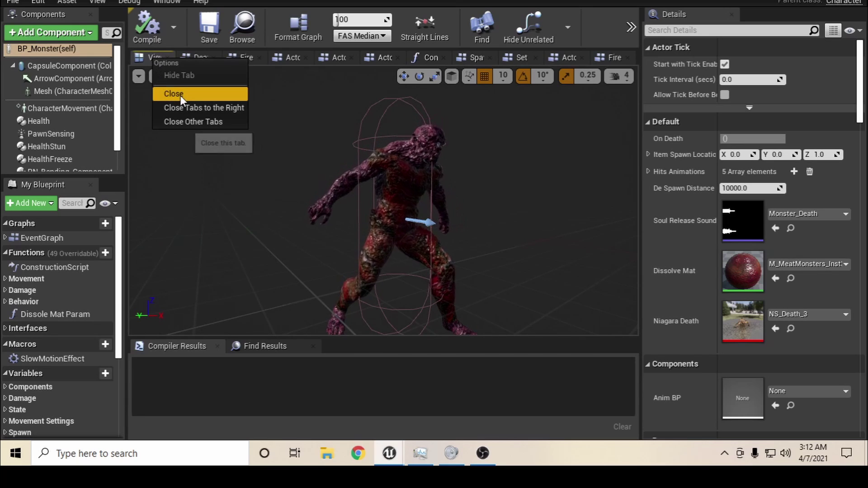
click(195, 108)
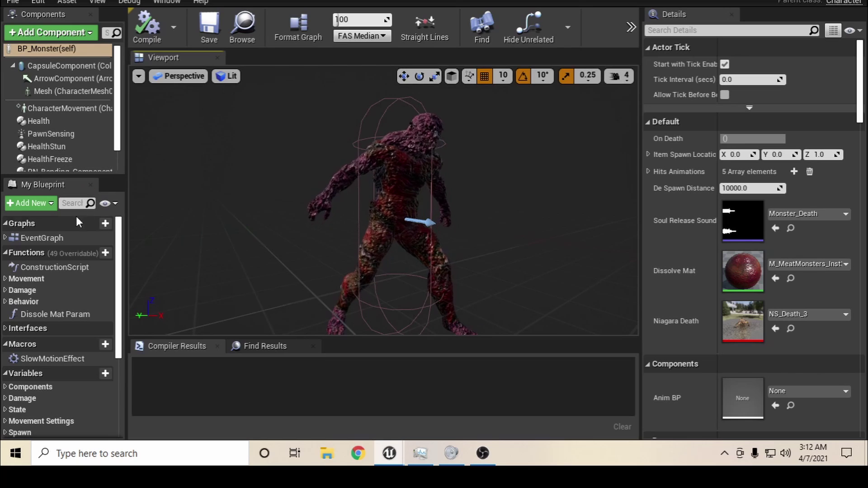
Open BP_Monster's Event Graph and examine the chain of nodes following Event BeginPlay
click(43, 236)
double_click(42, 235)
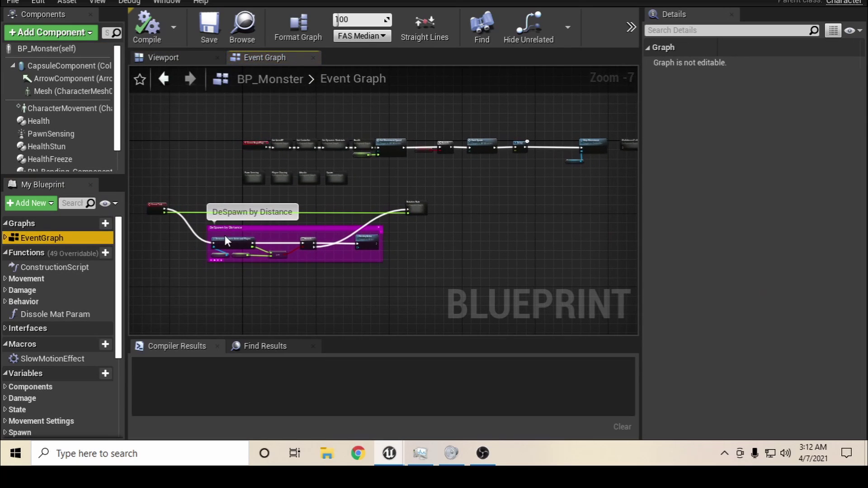
scroll(224, 235, up, 1)
right_drag(326, 176, 372, 310)
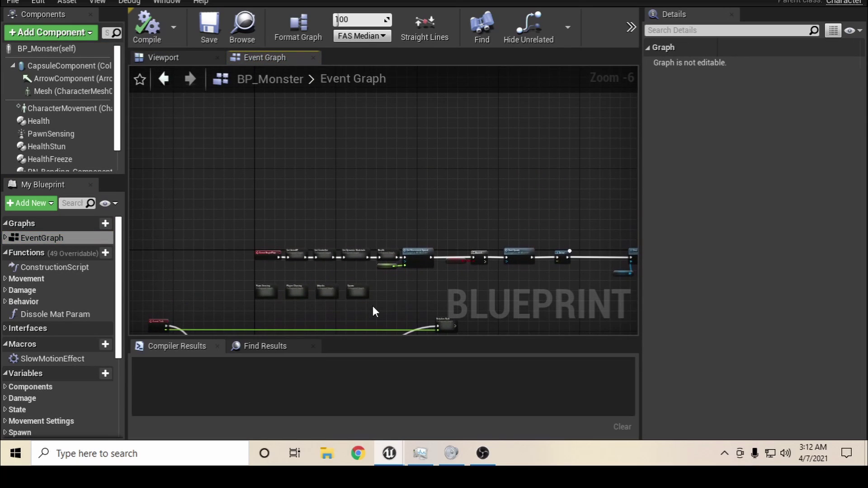
scroll(378, 303, up, 2)
right_drag(398, 270, 627, 248)
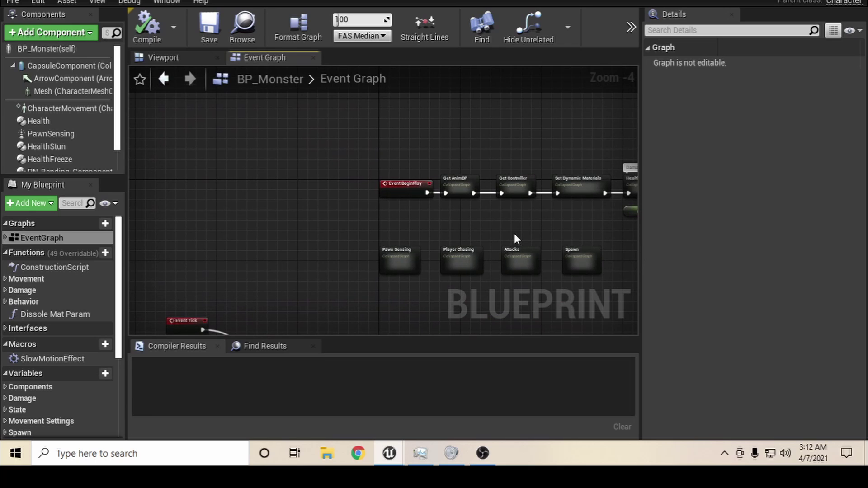
right_drag(515, 237, 310, 267)
scroll(468, 292, up, 2)
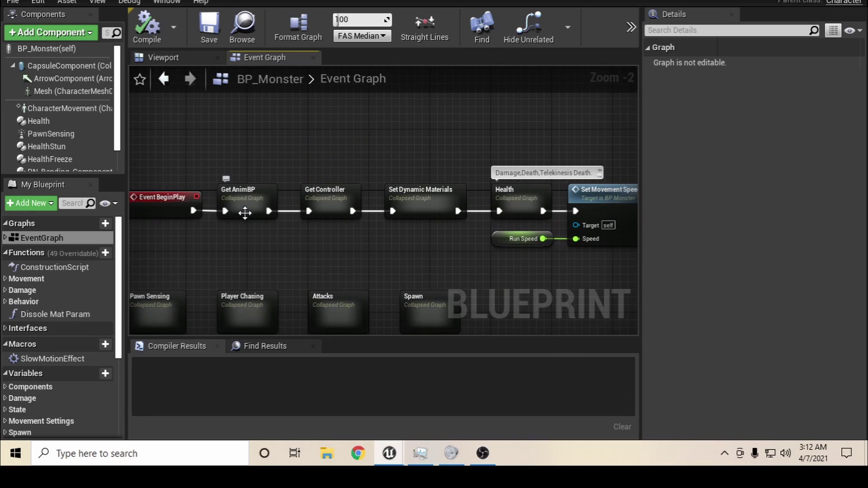
View the contents of the Get AnimBP collapsed graph and go back to the Event Graph
mouse_move(246, 200)
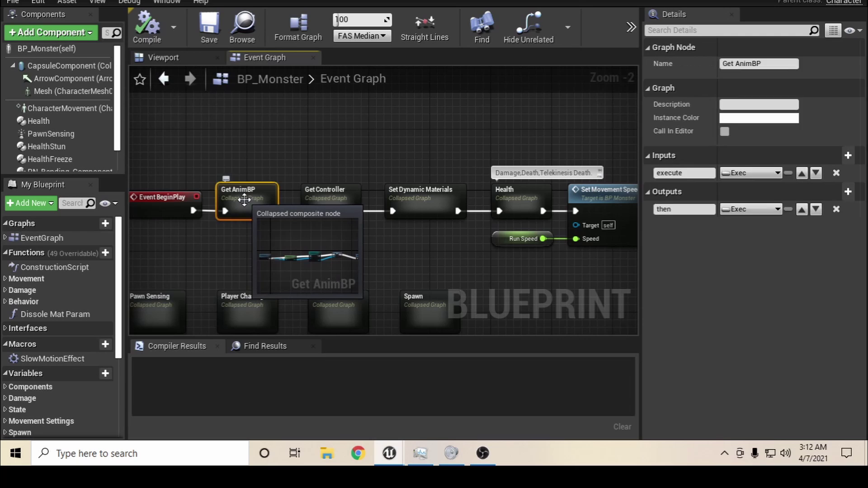
double_click(244, 199)
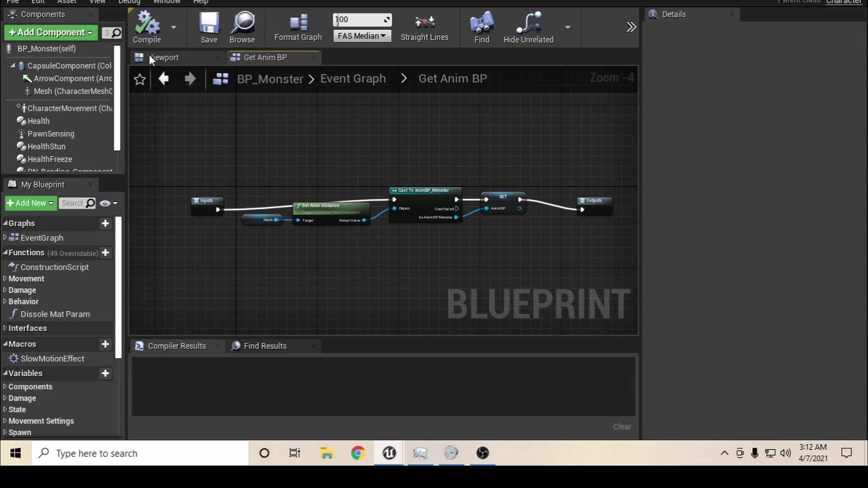
click(163, 79)
Open the Set Dynamic Materials collapsed graph and examine its Select, Make Array, Get Materials and For Each Loop nodes
right_drag(481, 226, 362, 227)
double_click(349, 215)
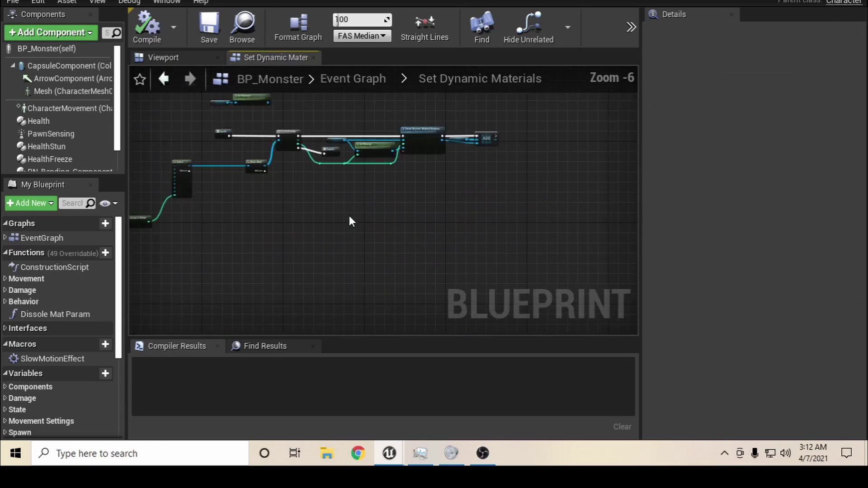
scroll(402, 247, up, 2)
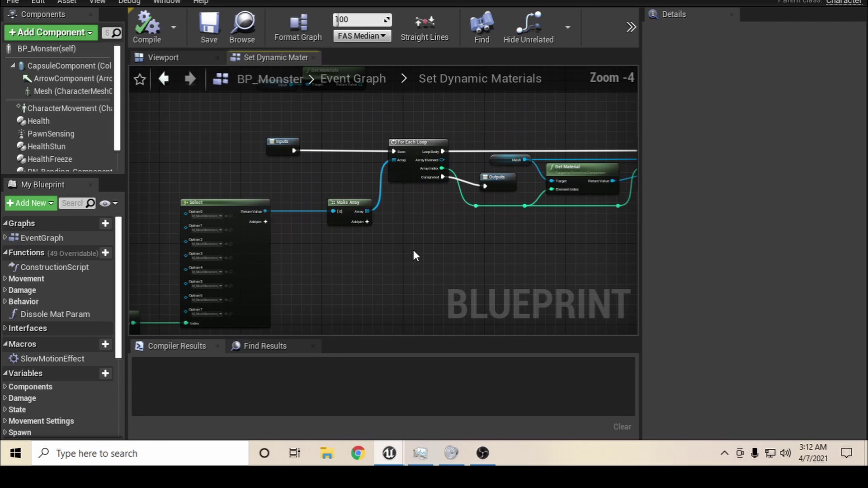
right_drag(413, 251, 506, 259)
scroll(414, 257, up, 1)
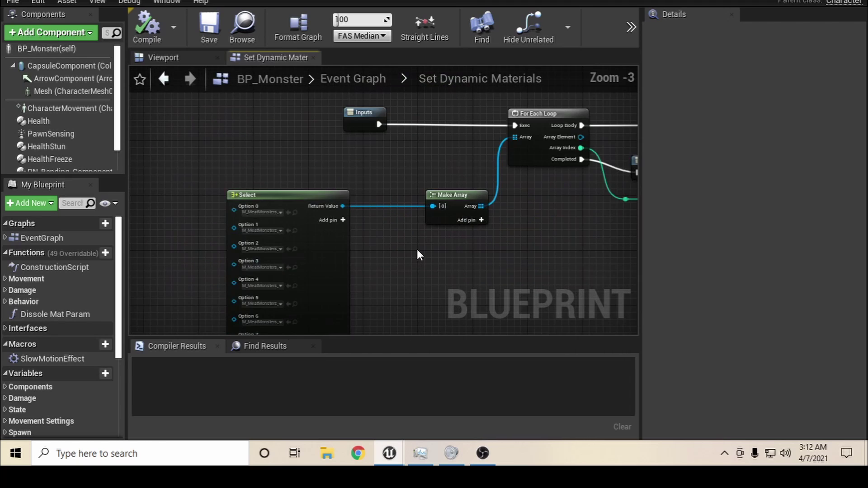
right_drag(417, 254, 317, 375)
scroll(460, 288, up, 1)
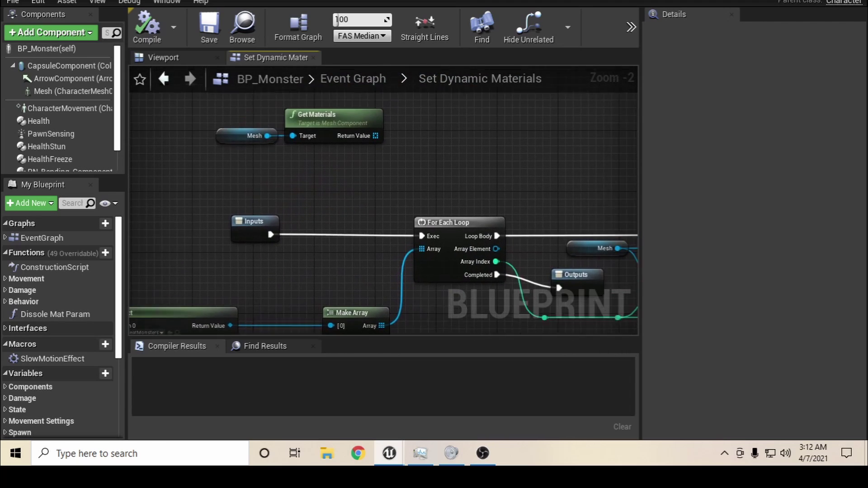
right_drag(310, 277, 272, 283)
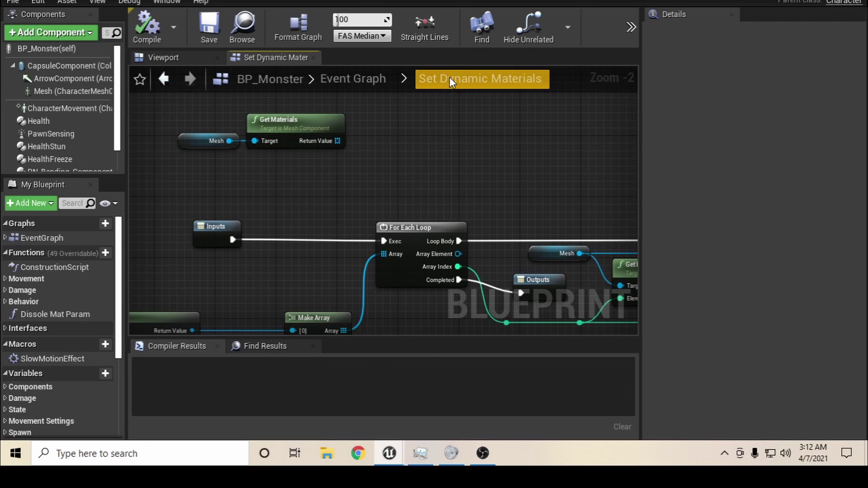
right_drag(462, 120, 404, 104)
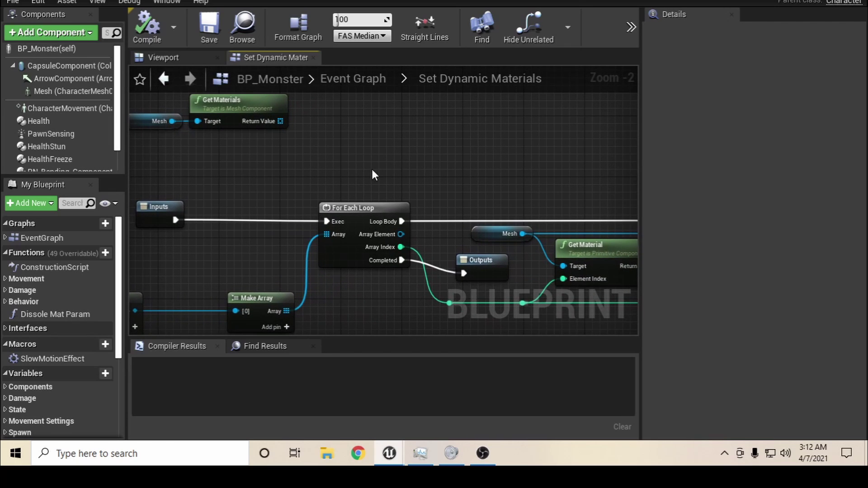
Examine the Select node's material options and its connection into the Make Array node
right_drag(277, 261, 440, 170)
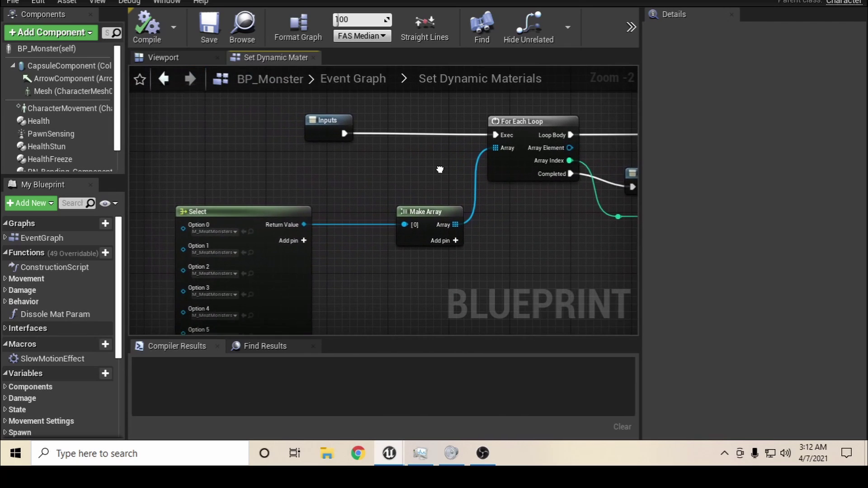
right_drag(392, 284, 461, 207)
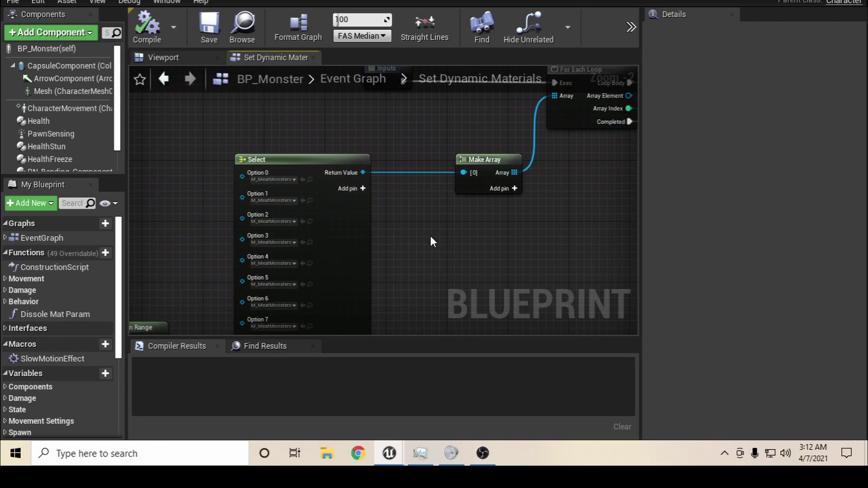
right_drag(430, 236, 466, 189)
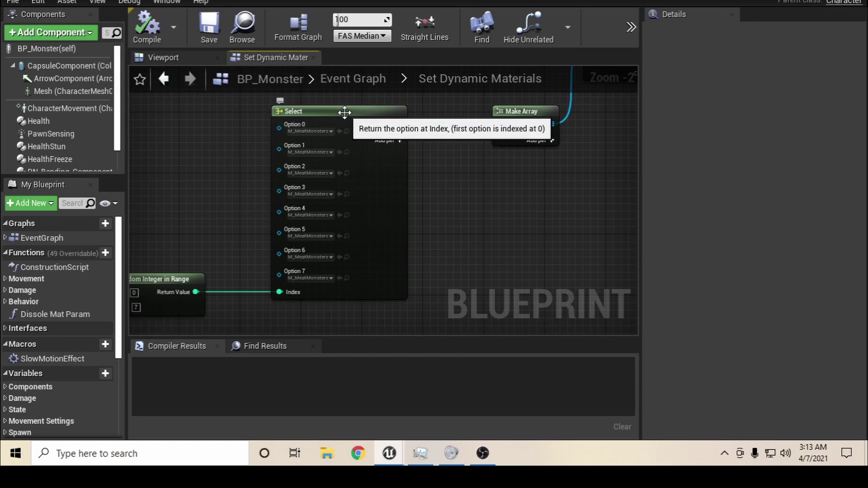
right_drag(440, 202, 345, 289)
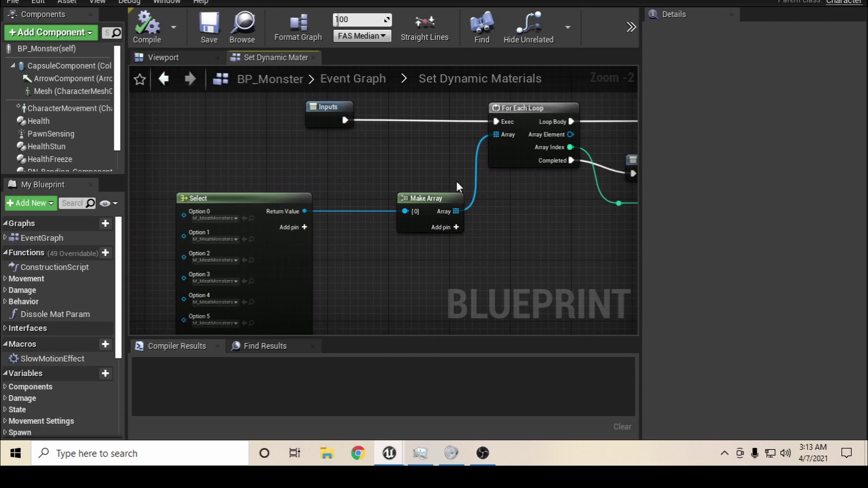
Look up "arr" among the actions available for the For Each Loop's Array input, without placing a node
drag(496, 134, 476, 286)
text(arr)
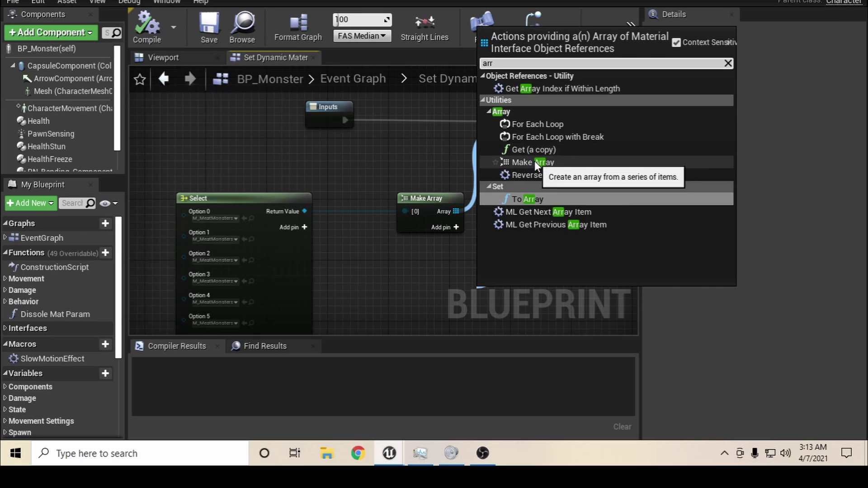
click(430, 197)
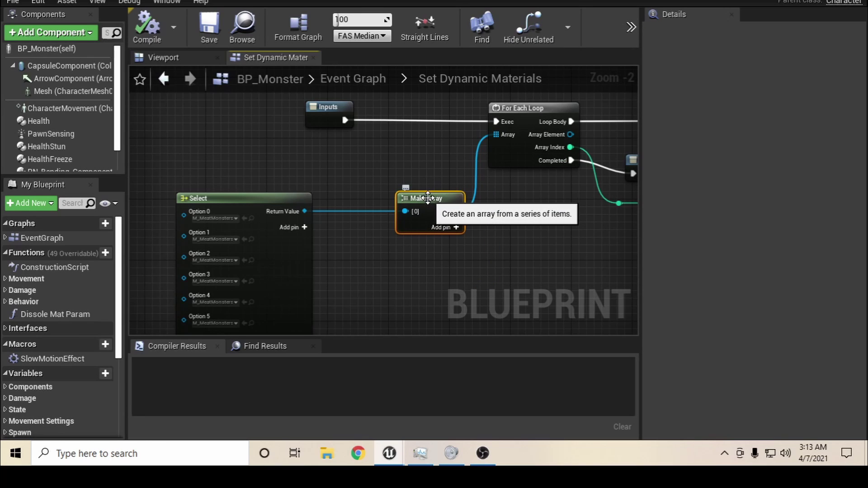
Look up "selec" among the actions available for the Make Array node's first input, without placing a node
right_drag(378, 243, 441, 197)
drag(469, 164, 443, 186)
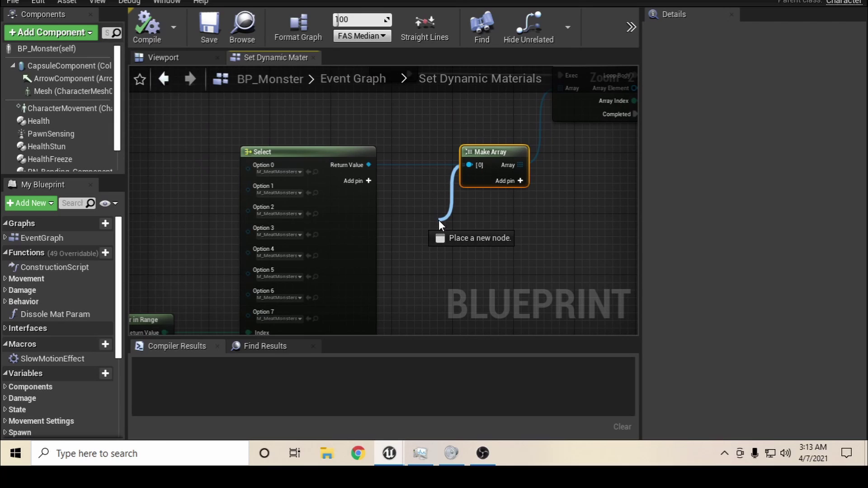
drag(438, 219, 438, 220)
text(se)
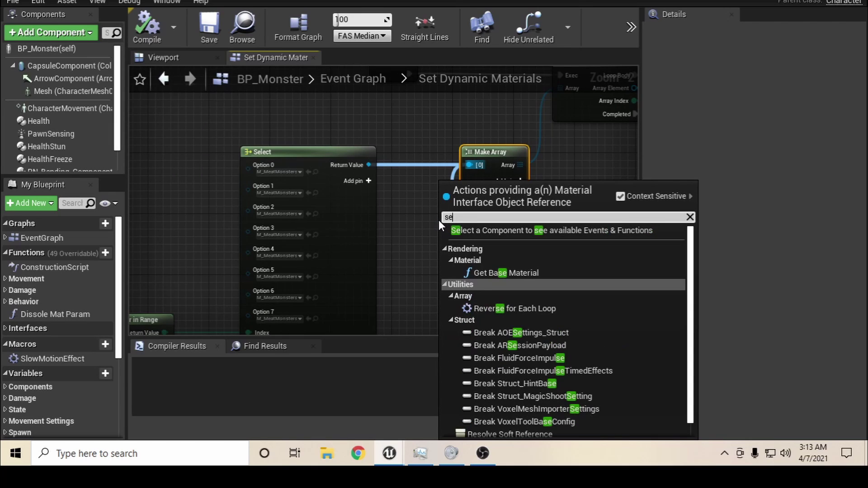
text(lec)
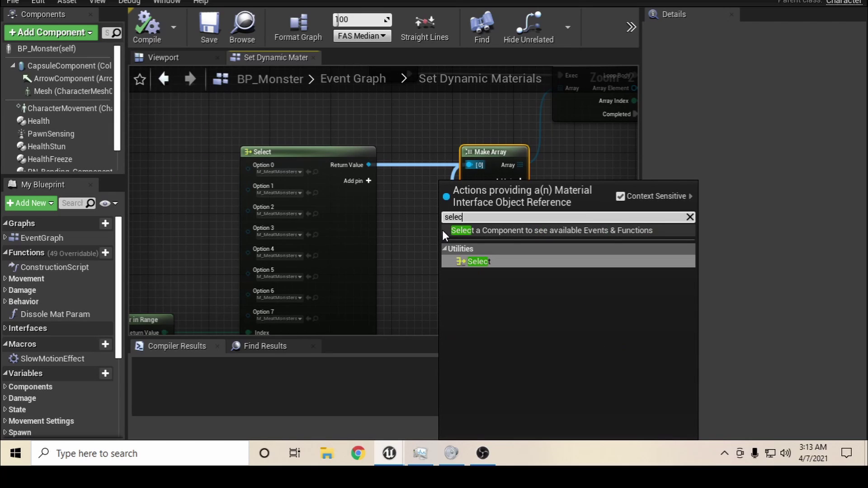
click(358, 226)
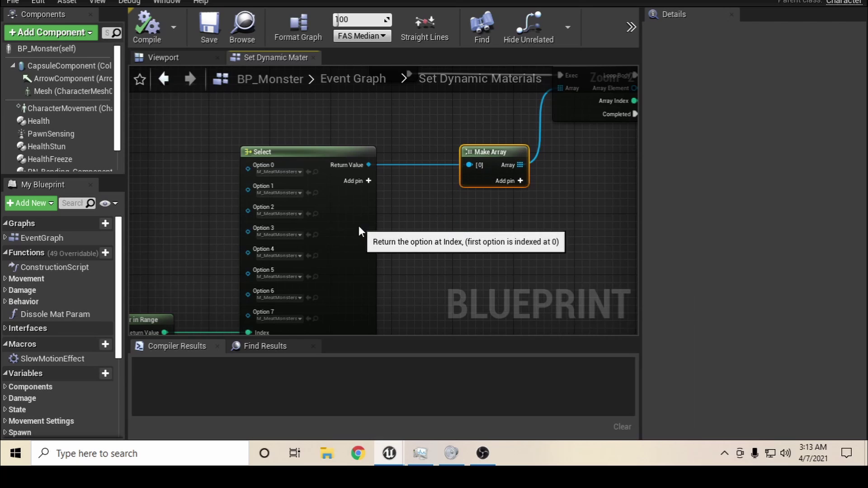
Examine the chain from Random Integer in Range through Select and the For Each Loop to Create Dynamic Material Instance
right_drag(346, 216, 535, 190)
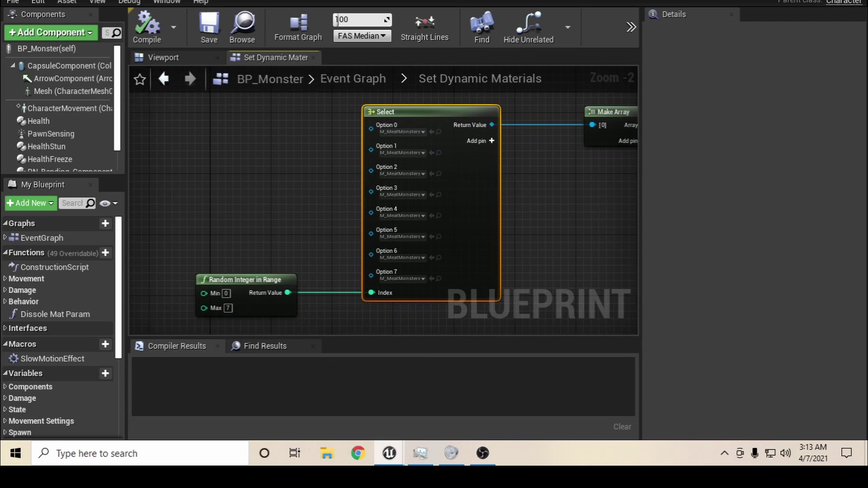
right_drag(482, 194, 464, 243)
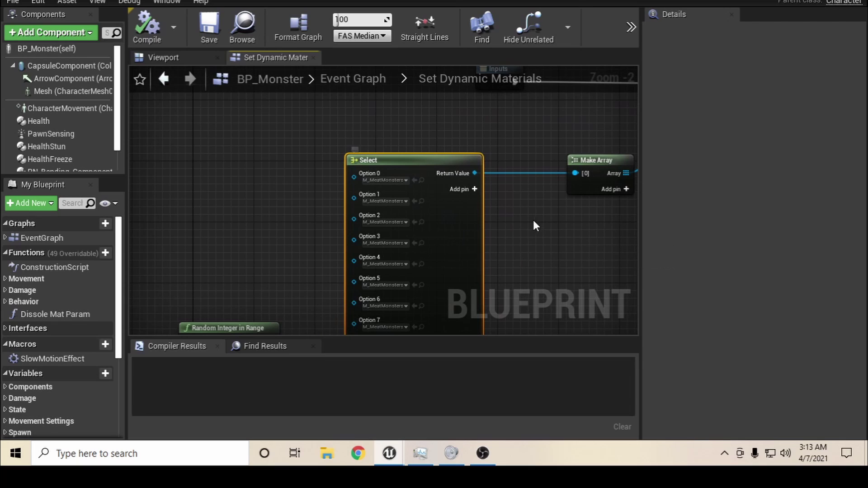
right_drag(534, 225, 283, 238)
scroll(390, 226, down, 2)
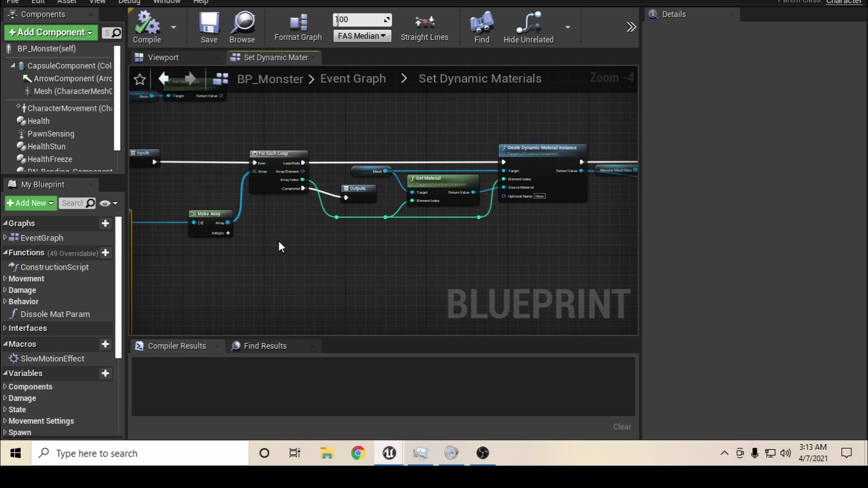
right_drag(535, 237, 423, 229)
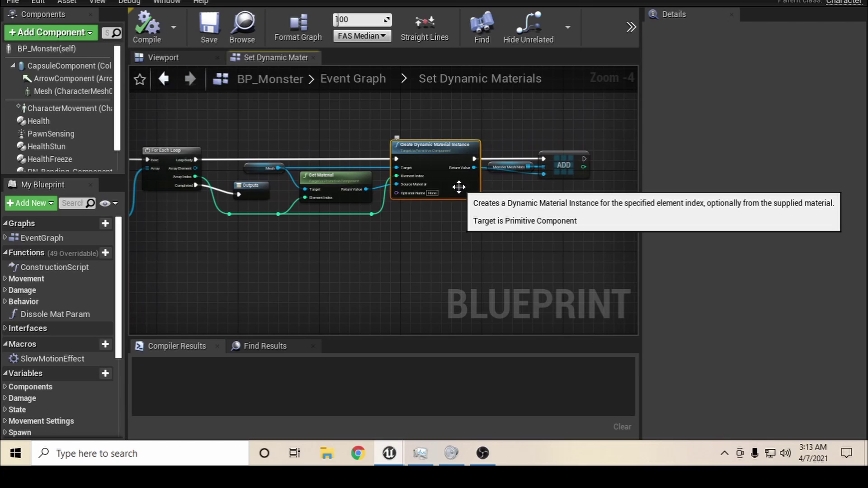
ctrl+click(558, 159)
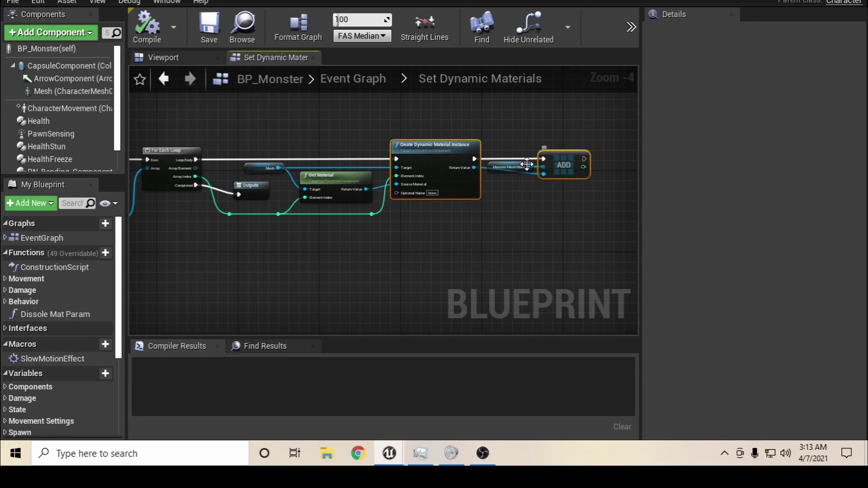
ctrl+click(492, 167)
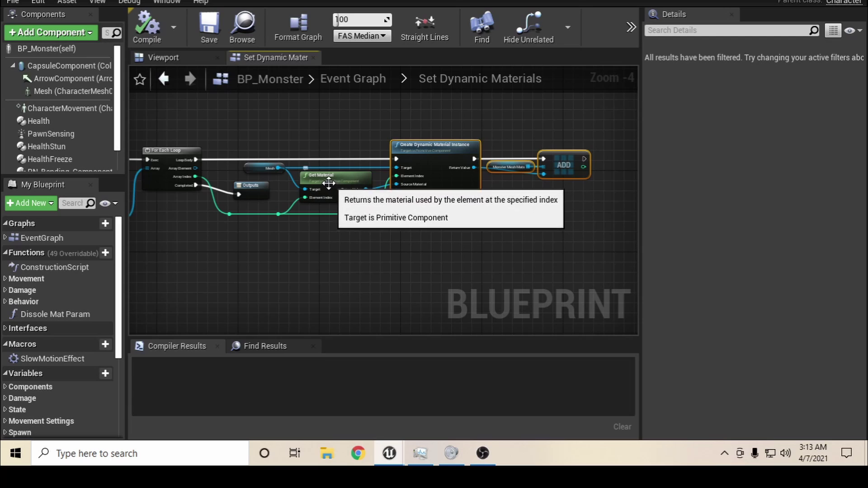
ctrl+click(262, 167)
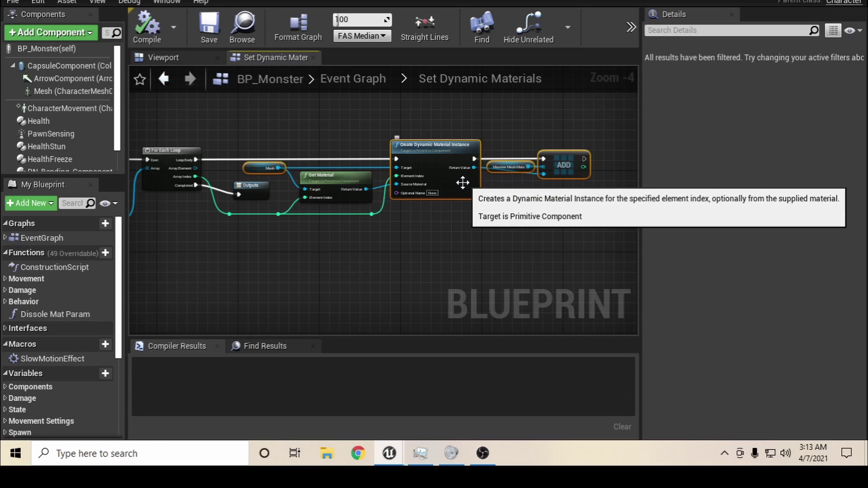
ctrl+click(340, 180)
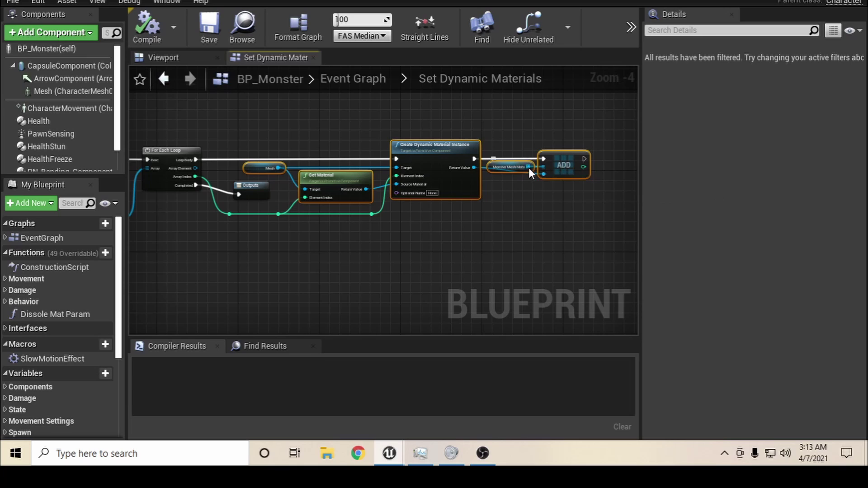
right_click(490, 166)
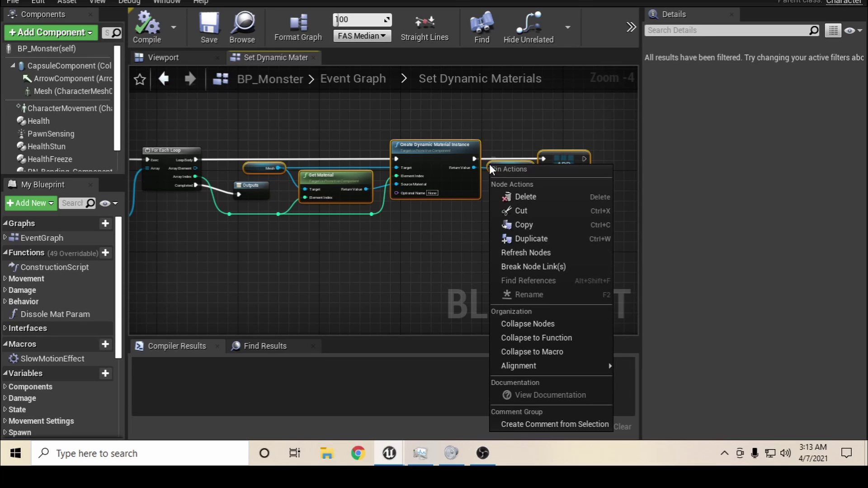
click(487, 203)
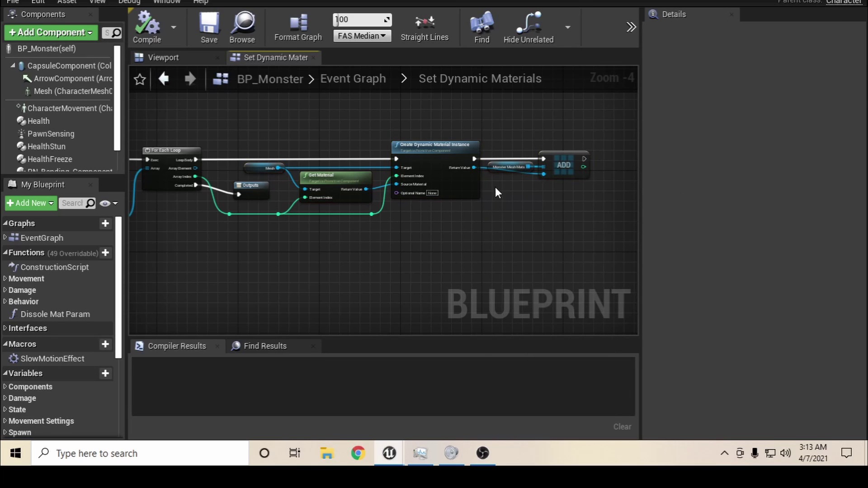
Highlight the material node chain from the Add node back to Random Integer in Range, and examine the Select node's index range
click(548, 154)
ctrl+click(397, 144)
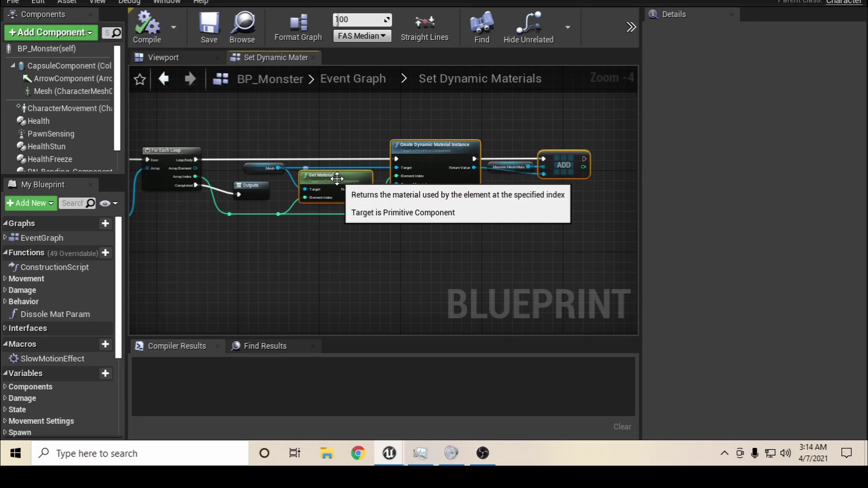
drag(587, 126, 265, 265)
right_drag(362, 240, 498, 291)
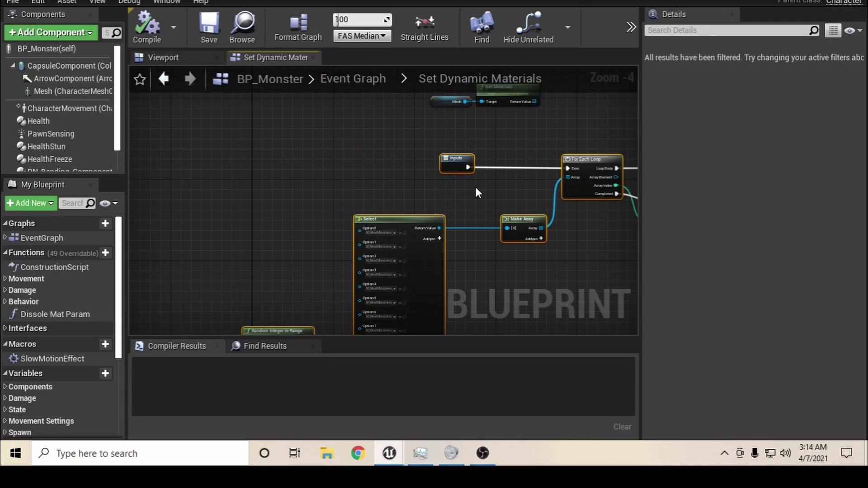
right_drag(457, 191, 458, 117)
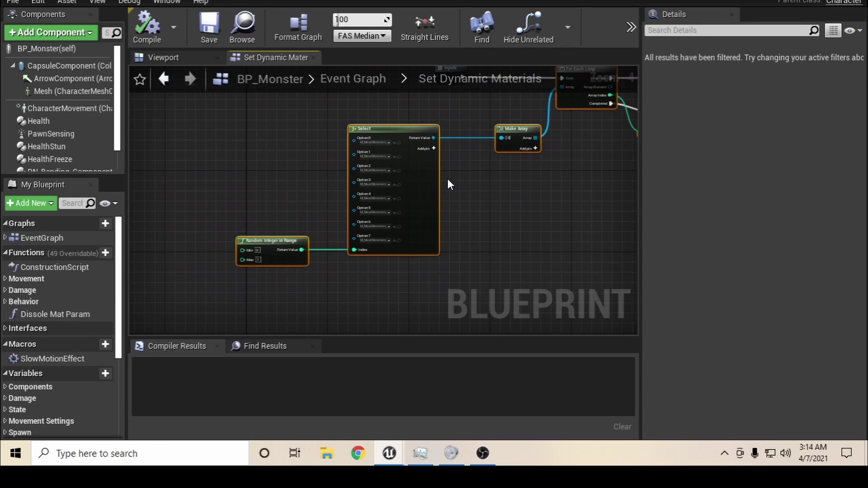
right_drag(441, 214, 473, 237)
right_drag(368, 290, 441, 292)
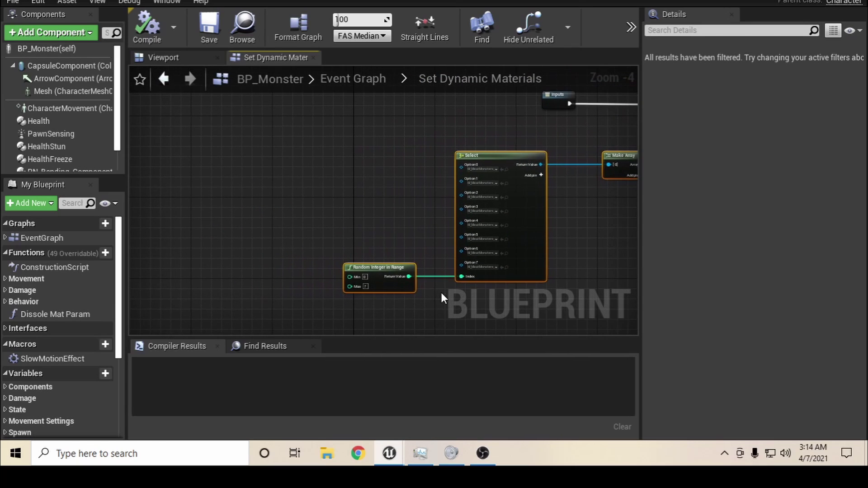
scroll(466, 261, up, 2)
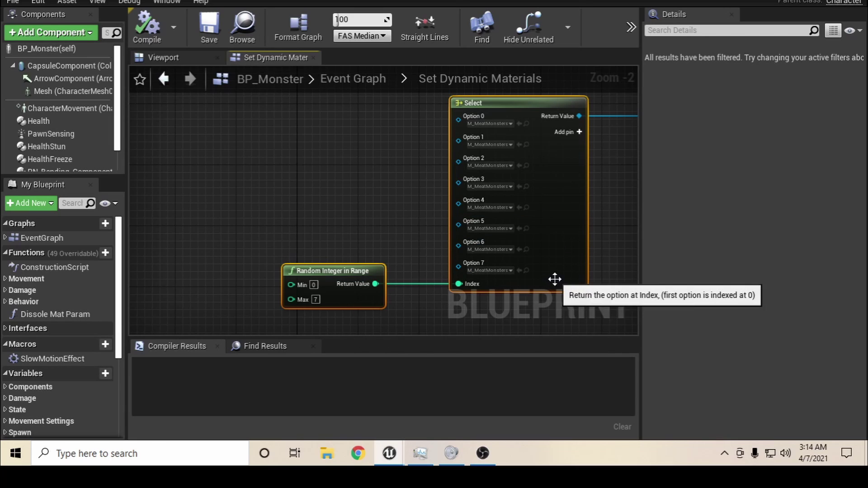
Review the flow from the Inputs and Get Materials nodes to Create Dynamic Material Instance, and clear the node selection
right_drag(368, 157, 199, 220)
scroll(204, 219, down, 3)
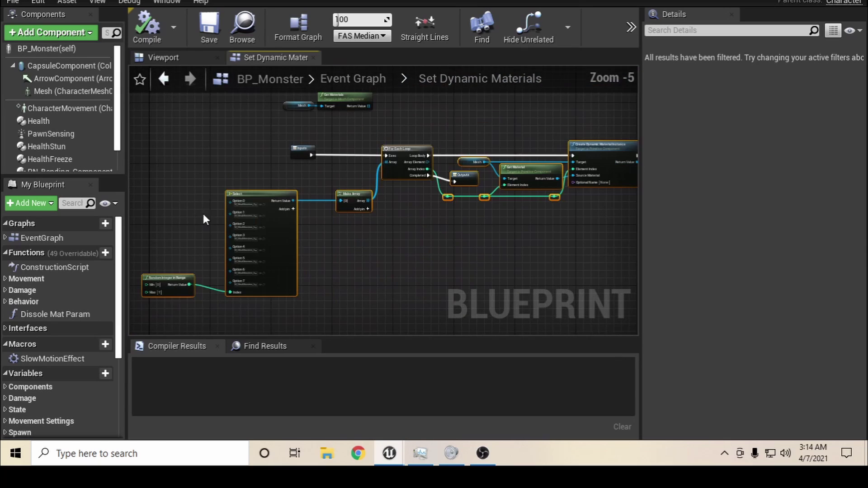
right_click(405, 151)
click(439, 137)
right_drag(250, 127, 237, 188)
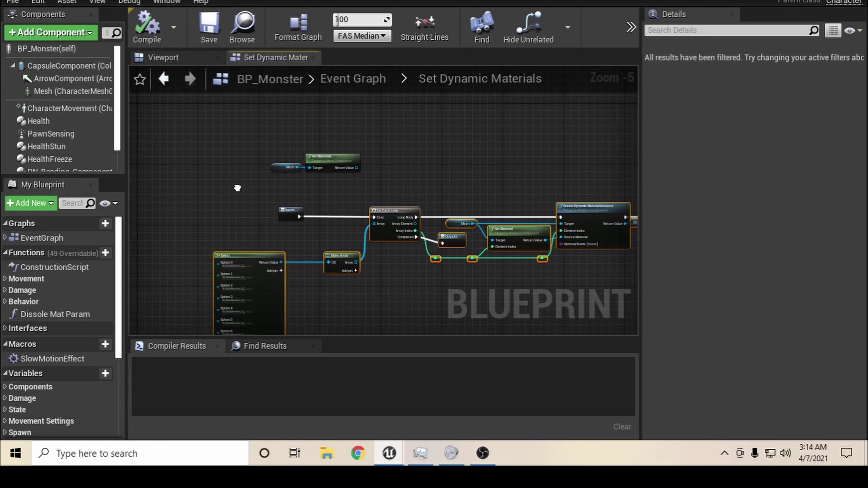
scroll(282, 229, up, 2)
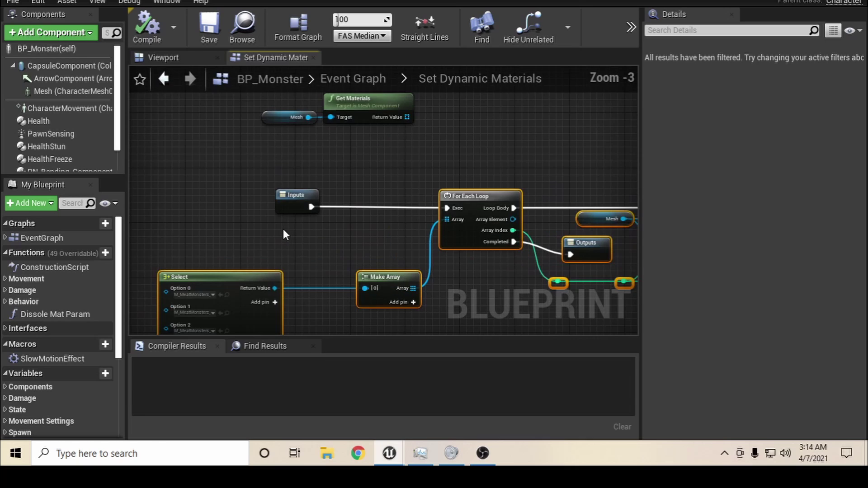
right_drag(283, 229, 199, 208)
scroll(378, 199, down, 1)
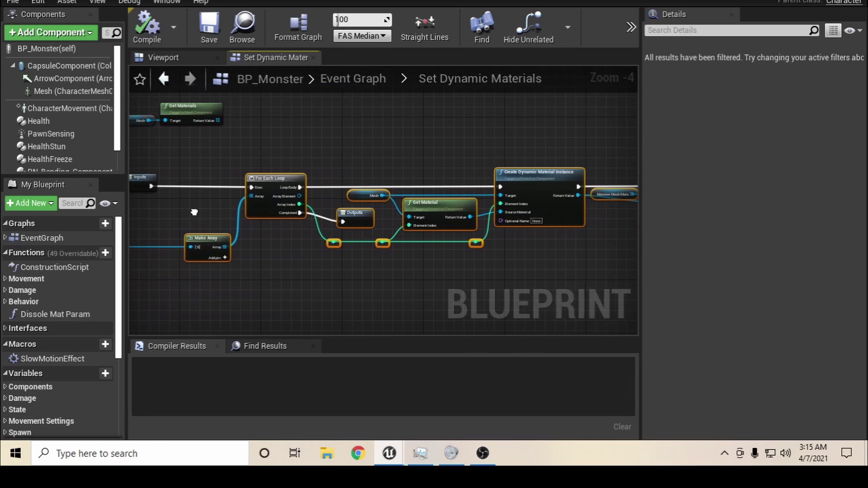
right_drag(250, 235, 373, 240)
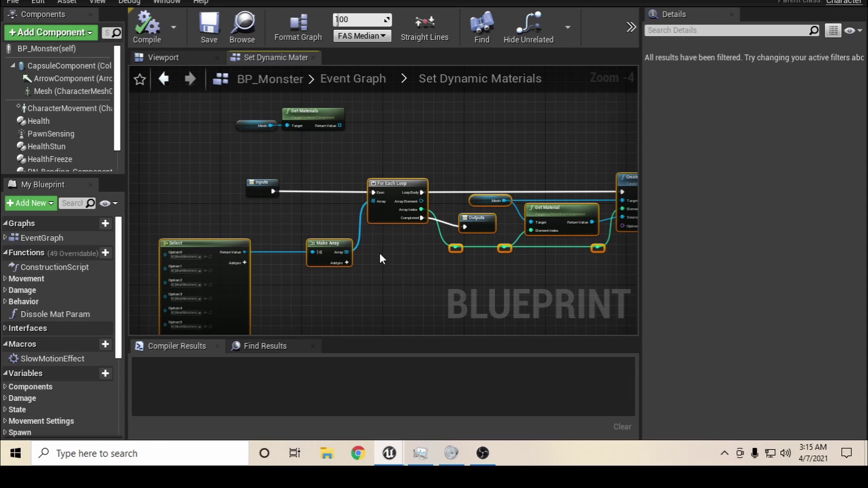
right_drag(379, 257, 289, 278)
click(408, 292)
Move the Inputs node farther away from the For Each Loop to make room between them
right_drag(457, 289, 528, 265)
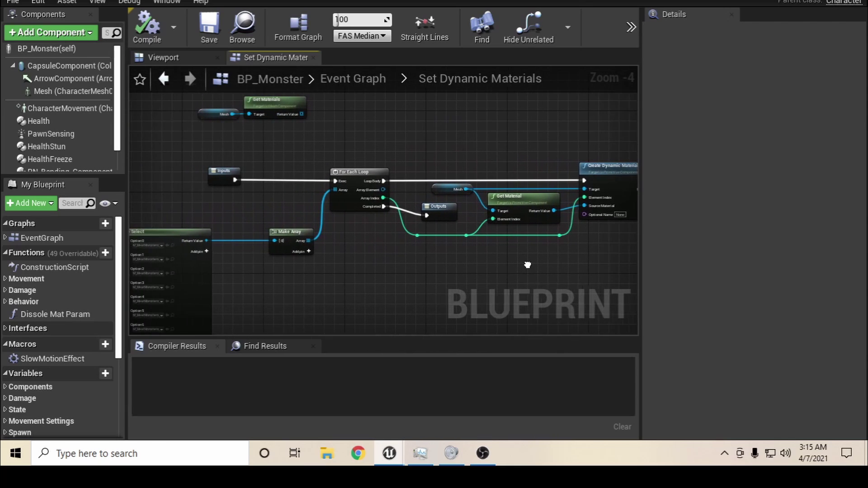
scroll(397, 251, down, 1)
right_drag(397, 250, 394, 297)
drag(261, 241, 142, 240)
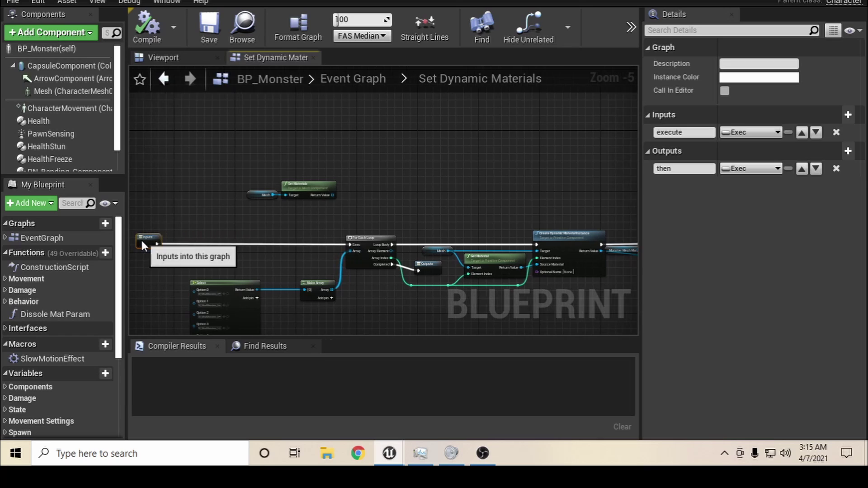
right_drag(248, 256, 257, 234)
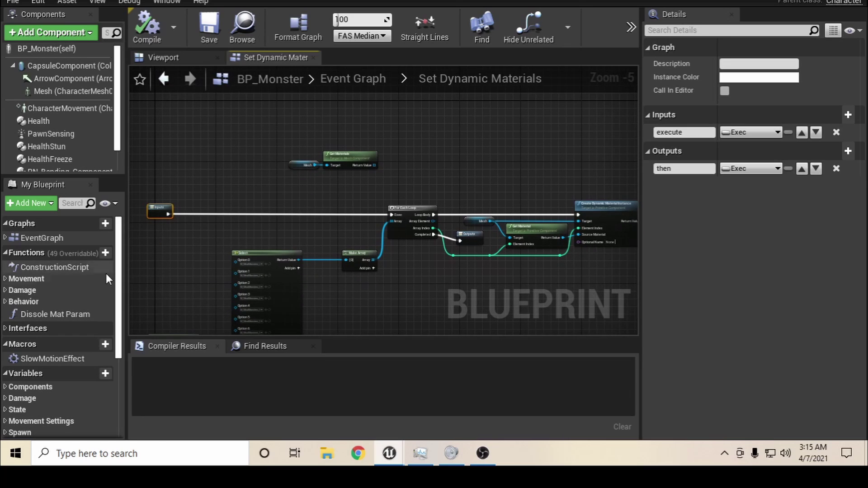
Add a Boolean variable named IsBot? to the BP_Monster blueprint
drag(119, 301, 122, 327)
click(89, 312)
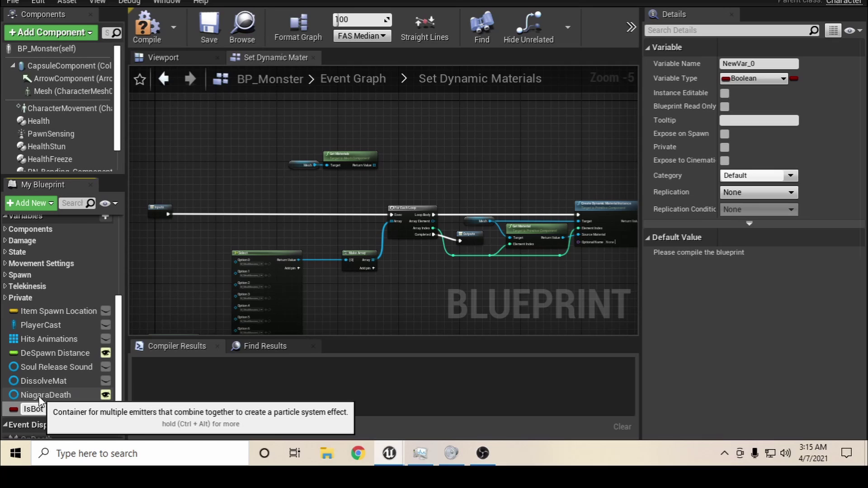
key(Return)
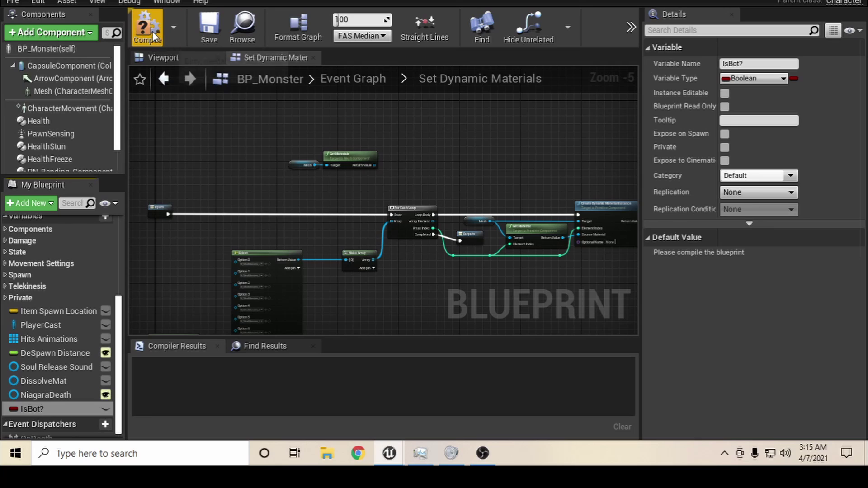
Make the IsBot? variable instance editable, and compile and save BP_Monster
click(206, 30)
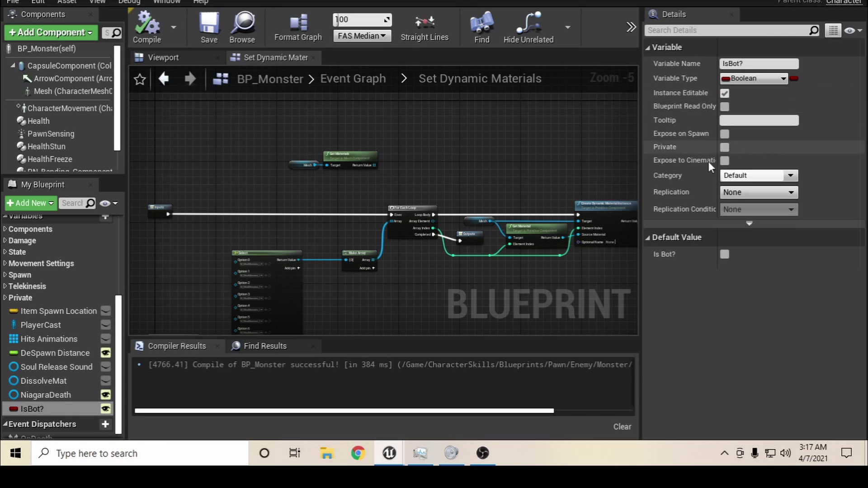
click(161, 31)
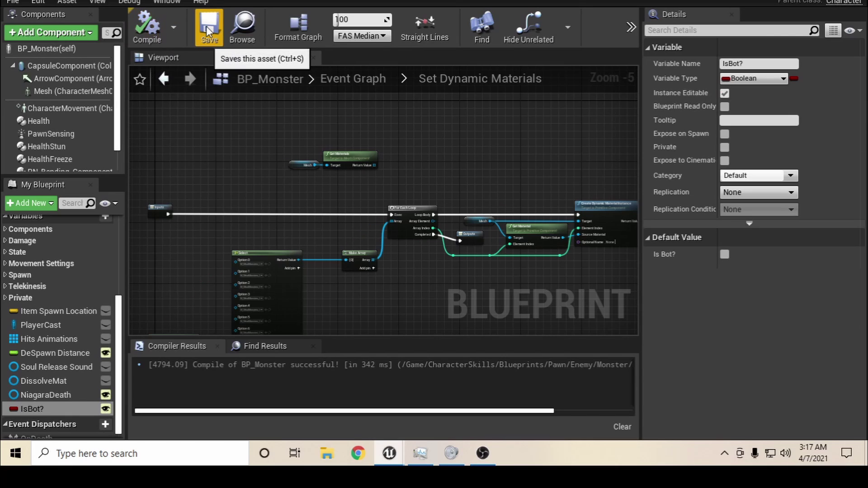
click(207, 26)
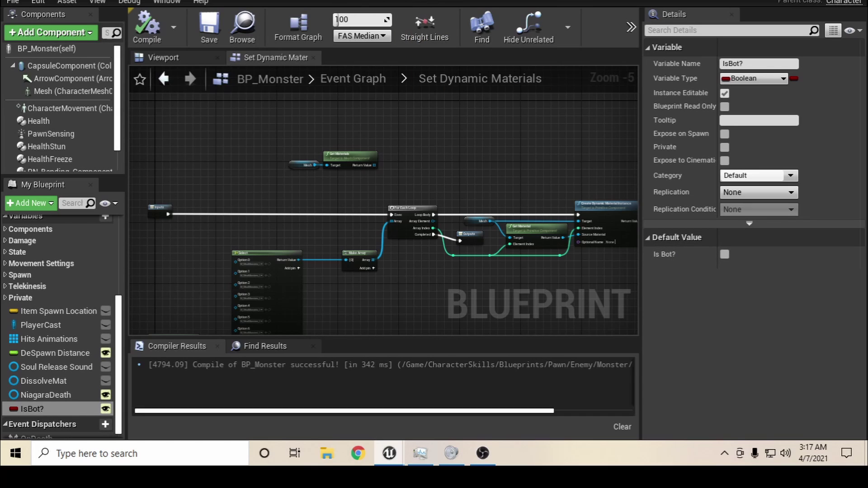
Switch to BP_HeavyBotBeast, enable Is Bot? in its default properties, and compile the blueprint
click(181, 2)
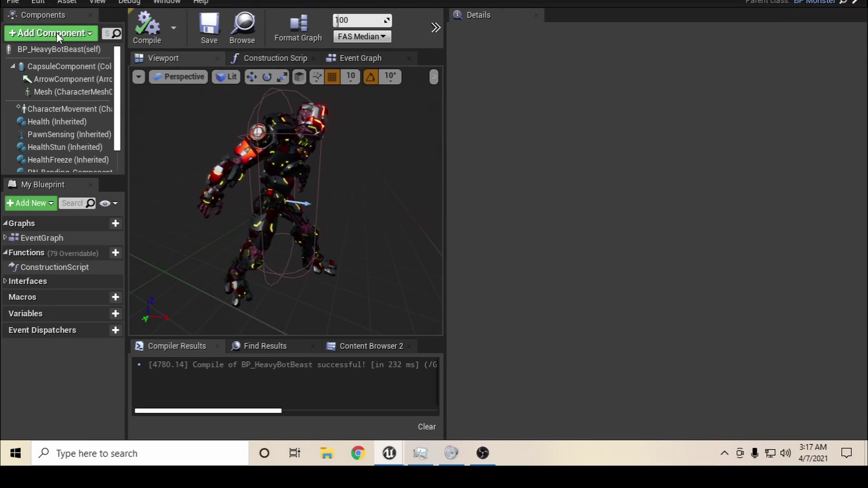
click(148, 41)
click(55, 50)
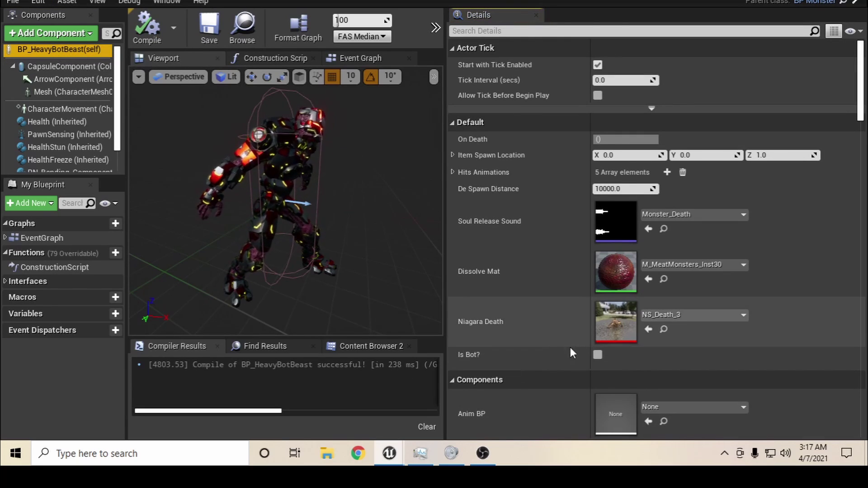
click(598, 355)
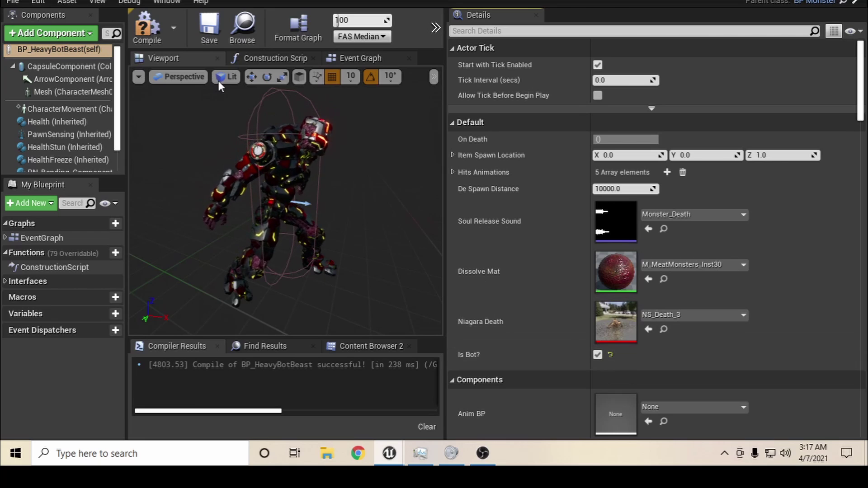
click(147, 27)
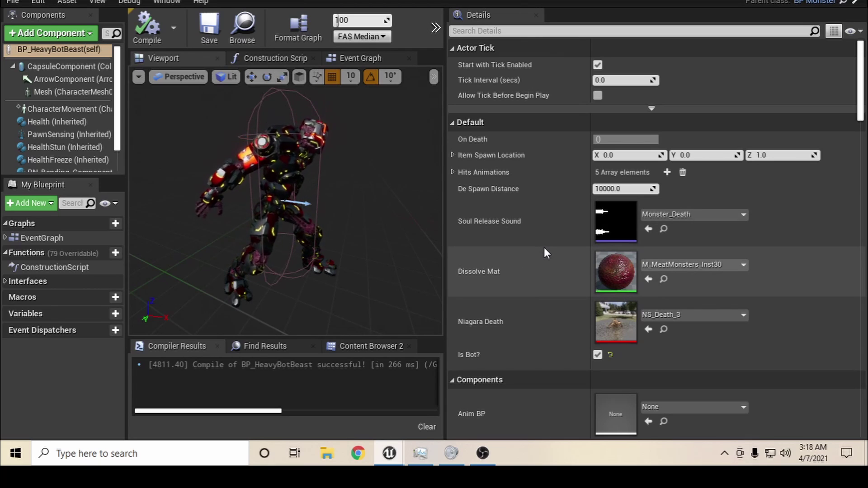
Examine the skeletal mesh and material elements of BP_HeavyBotBeast's Mesh component
scroll(512, 207, down, 3)
scroll(513, 207, up, 3)
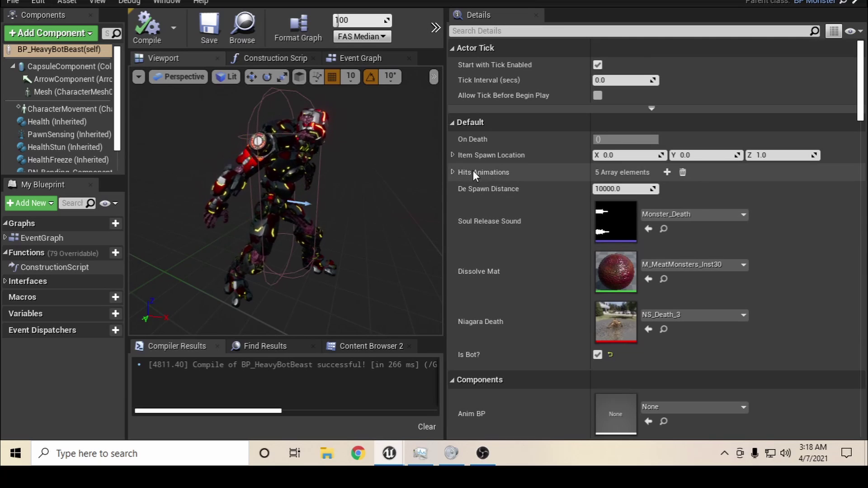
click(68, 92)
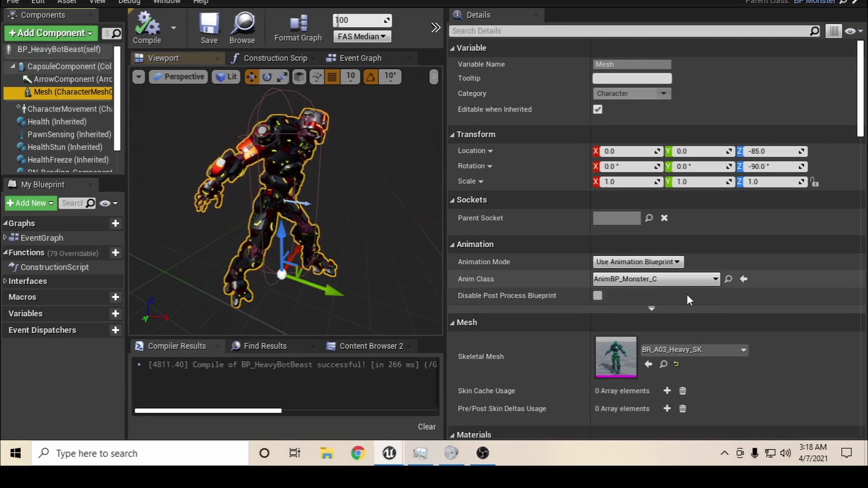
scroll(687, 310, down, 3)
scroll(544, 291, down, 3)
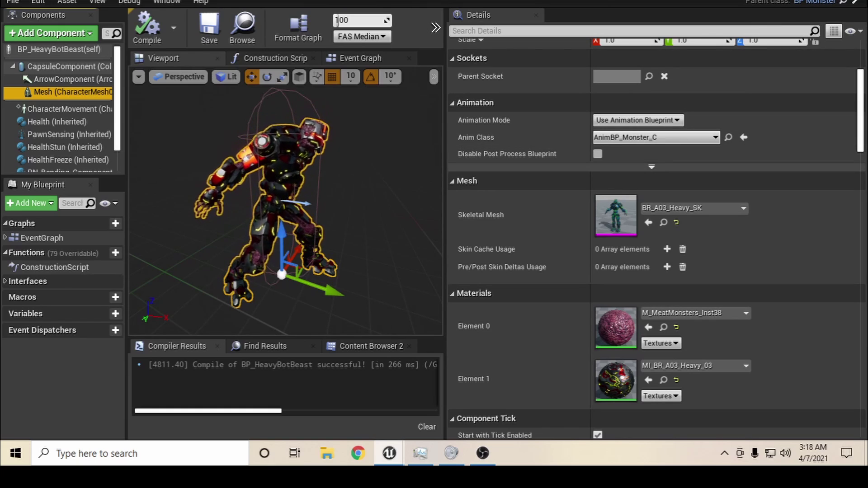
Return to BP_Monster and add a getter for IsBot? below the Inputs node in the Set Dynamic Materials graph
click(307, 0)
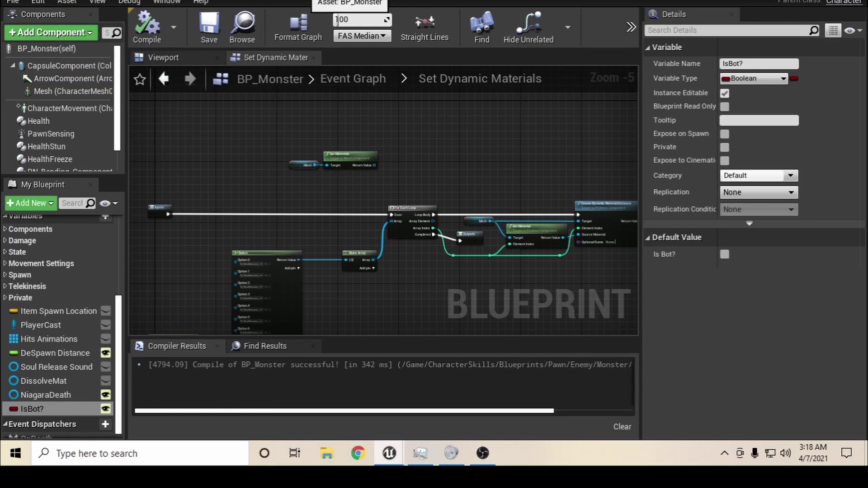
right_drag(370, 299, 636, 304)
scroll(358, 255, up, 2)
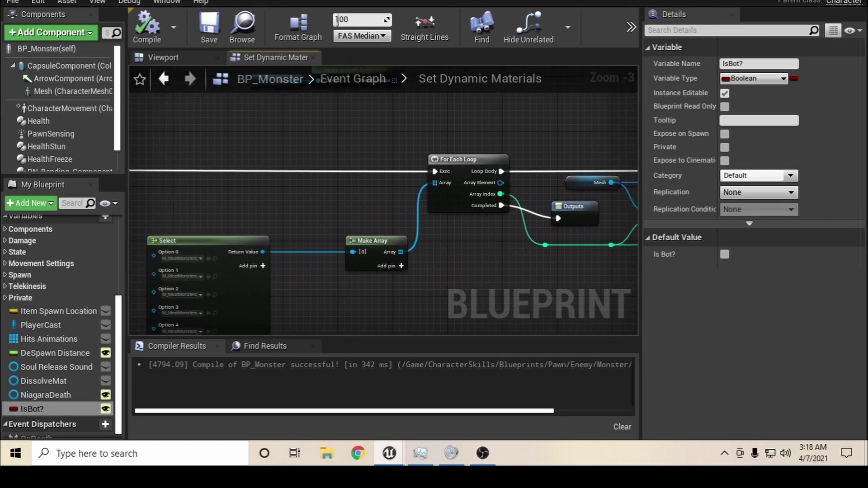
right_drag(318, 194, 521, 210)
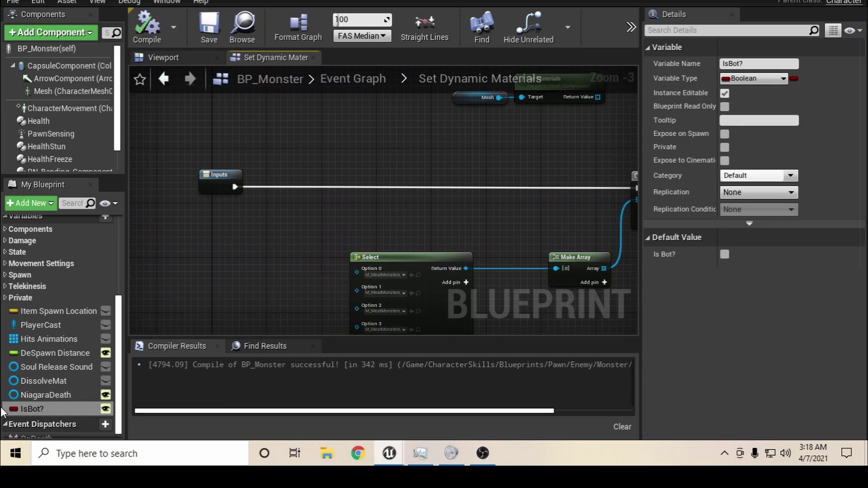
drag(29, 405, 262, 221)
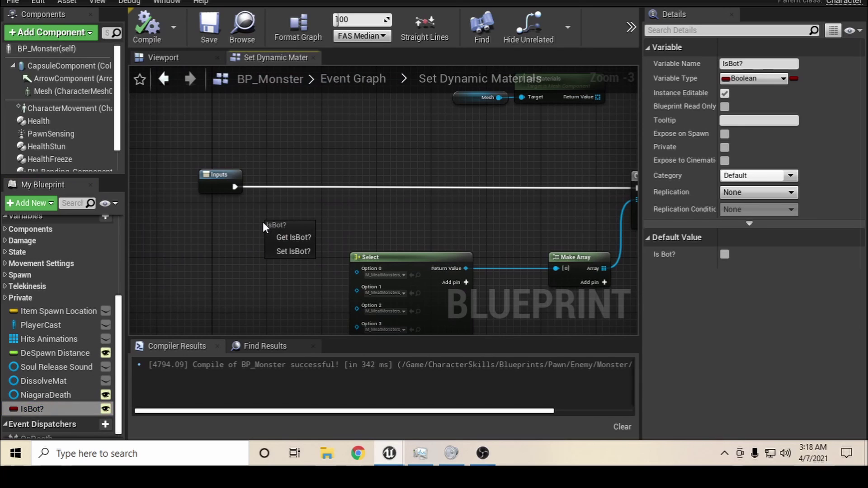
click(297, 236)
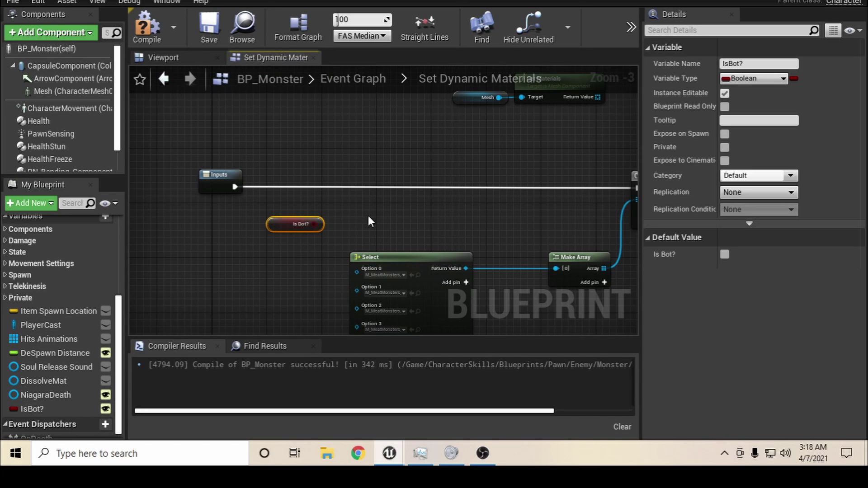
Add a Branch node with its Condition driven by the Is Bot? getter
scroll(368, 217, up, 2)
right_drag(346, 218, 369, 204)
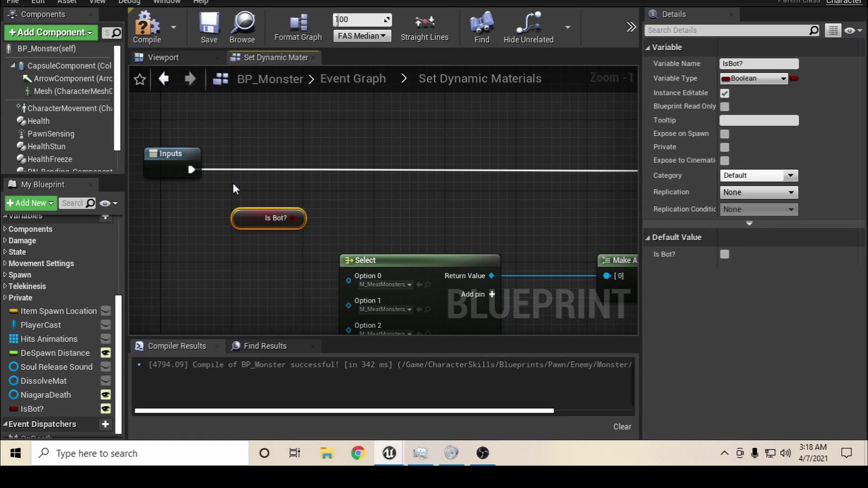
drag(296, 219, 340, 190)
text(branch)
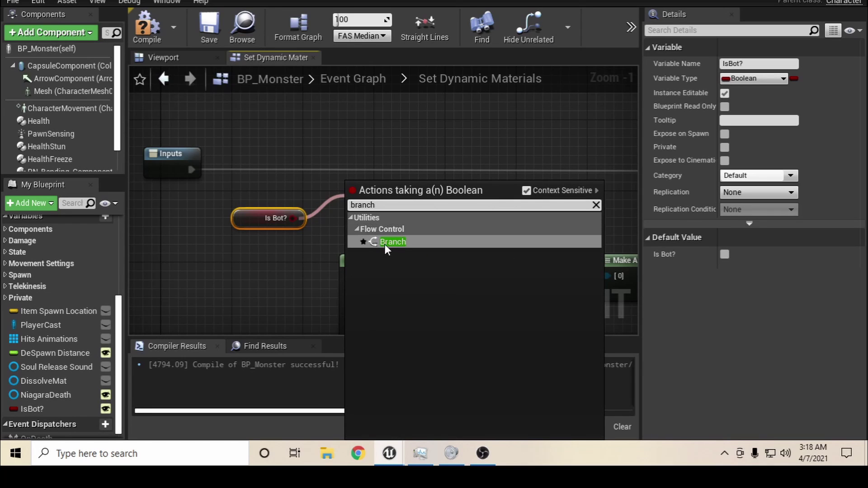
click(385, 244)
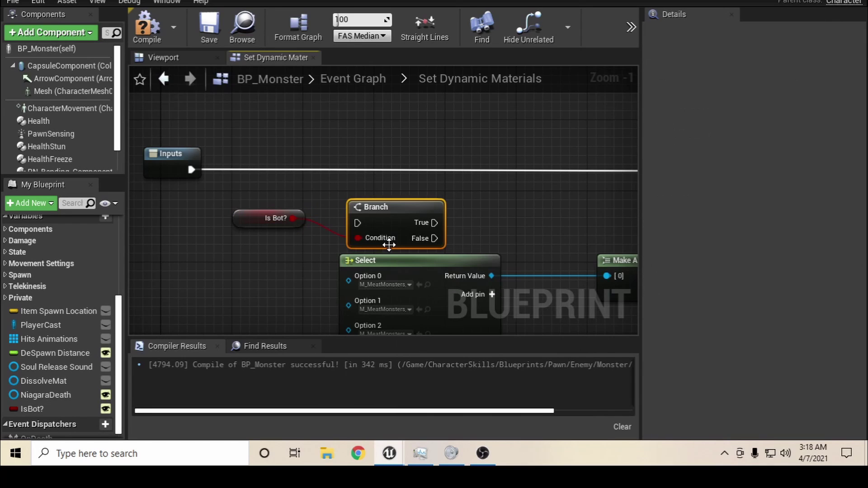
Insert the Branch between Inputs and the For Each Loop using its False output, and place it close to Inputs
drag(369, 171, 367, 161)
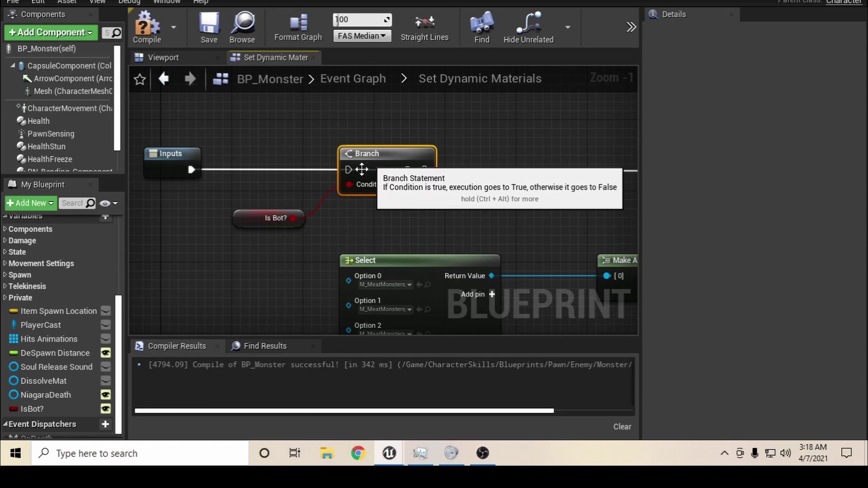
drag(635, 170, 348, 171)
right_drag(493, 202, 303, 202)
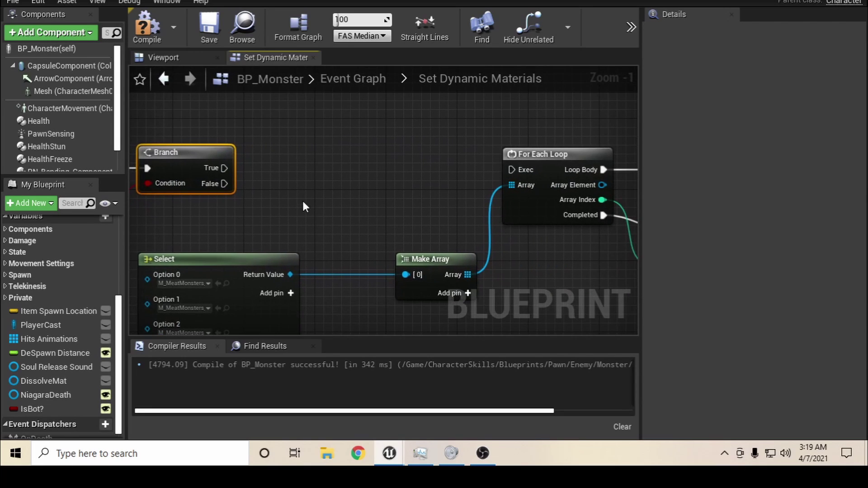
drag(225, 183, 515, 172)
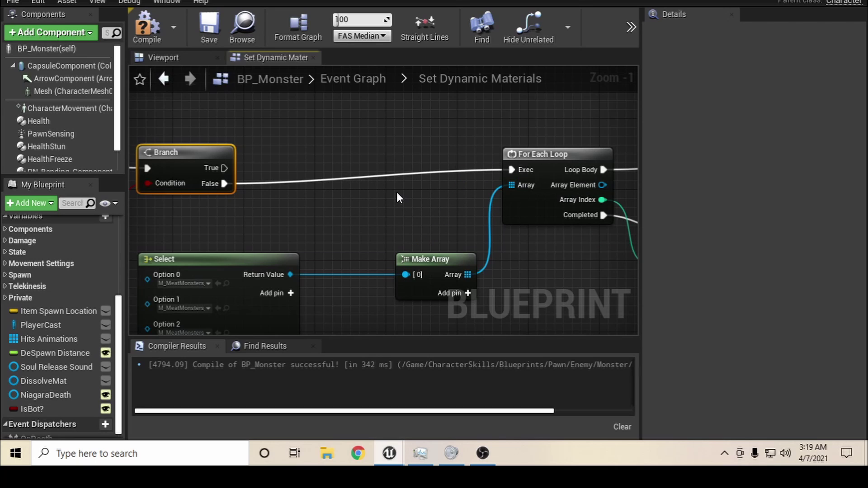
right_drag(188, 225, 335, 226)
drag(329, 163, 256, 162)
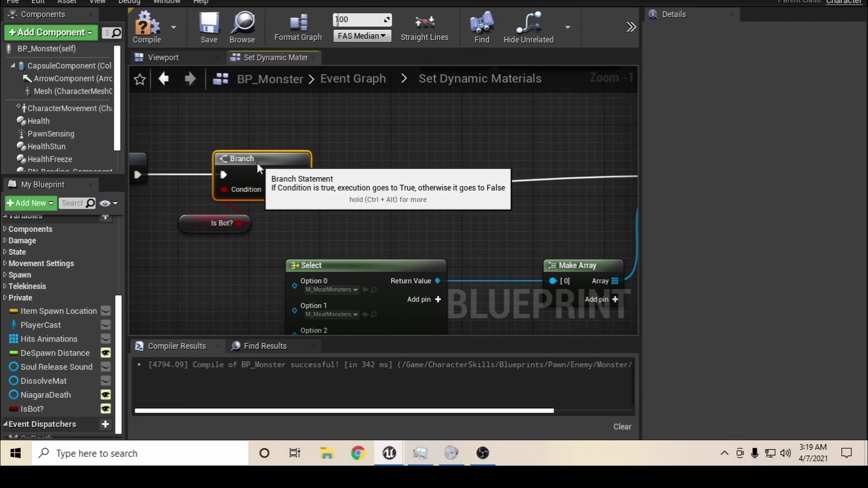
Review the graph from the Branch's unconnected True output through Get Material to Create Dynamic Material Instance and the array Add node
right_drag(338, 191, 277, 200)
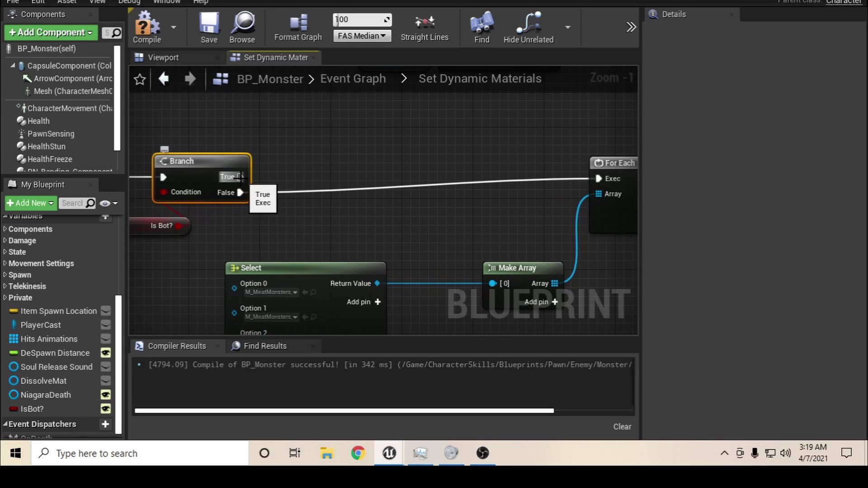
drag(240, 177, 323, 159)
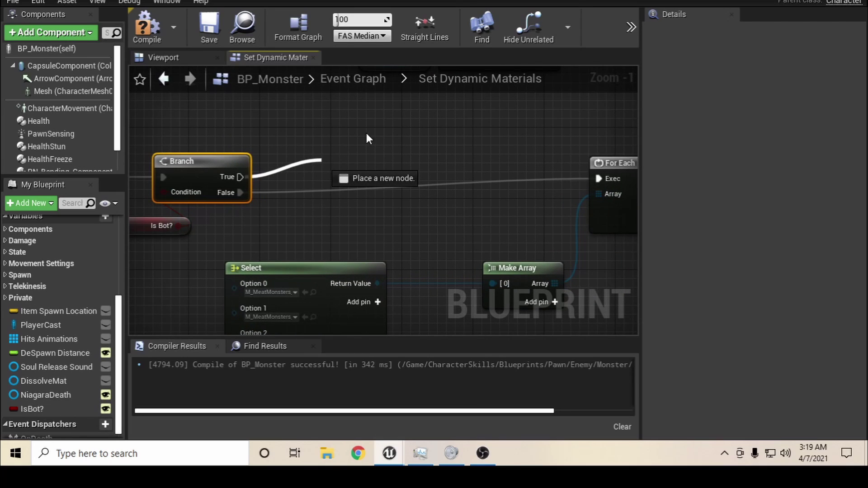
scroll(428, 138, down, 2)
right_drag(466, 128, 330, 136)
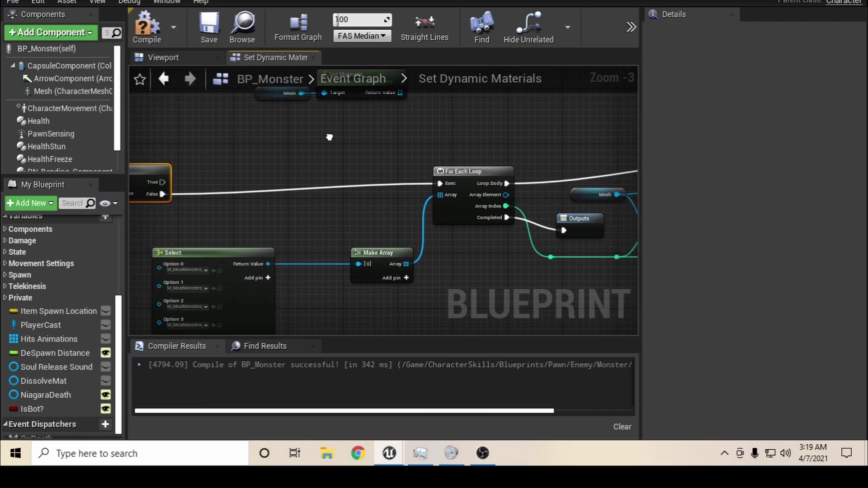
scroll(359, 156, down, 2)
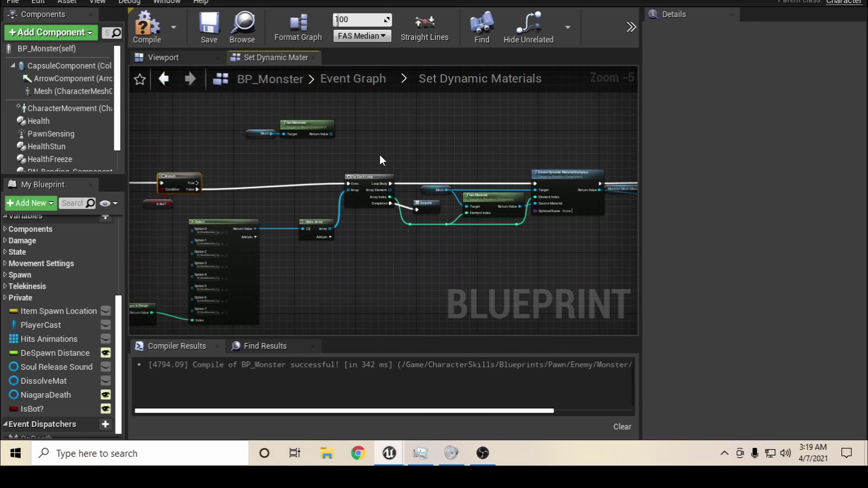
scroll(379, 159, up, 1)
right_drag(365, 158, 232, 159)
scroll(544, 233, up, 2)
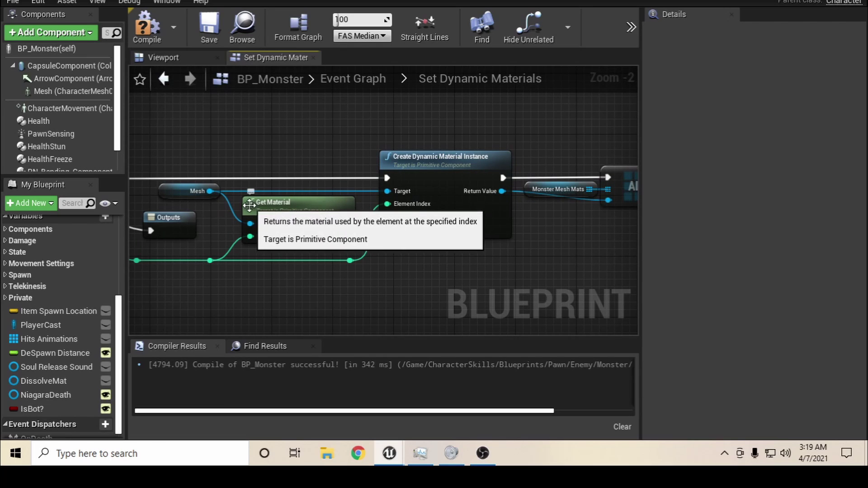
right_drag(520, 242, 447, 269)
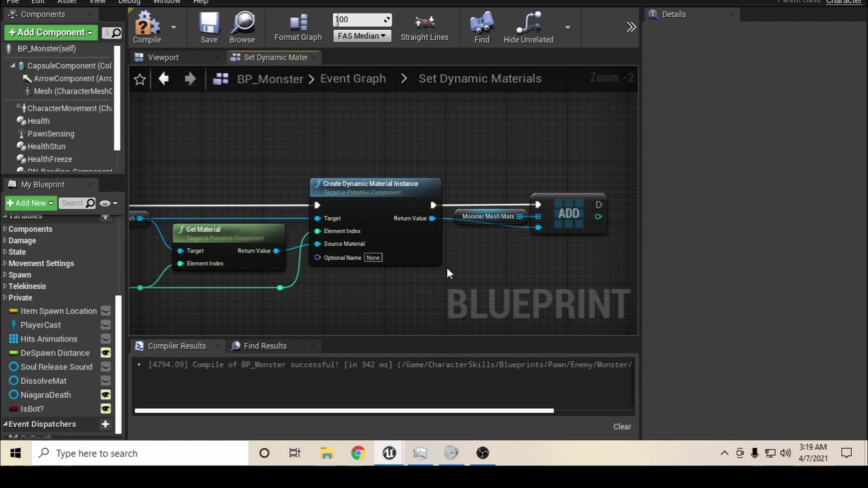
Inspect the Monster Mesh Mats variable and trace the execution flow back through the For Each Loop to the Inputs node
click(459, 215)
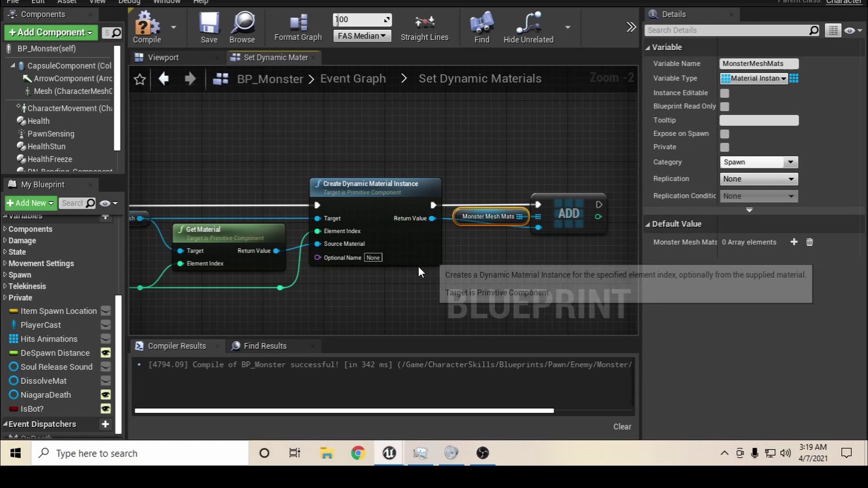
right_drag(346, 302, 509, 291)
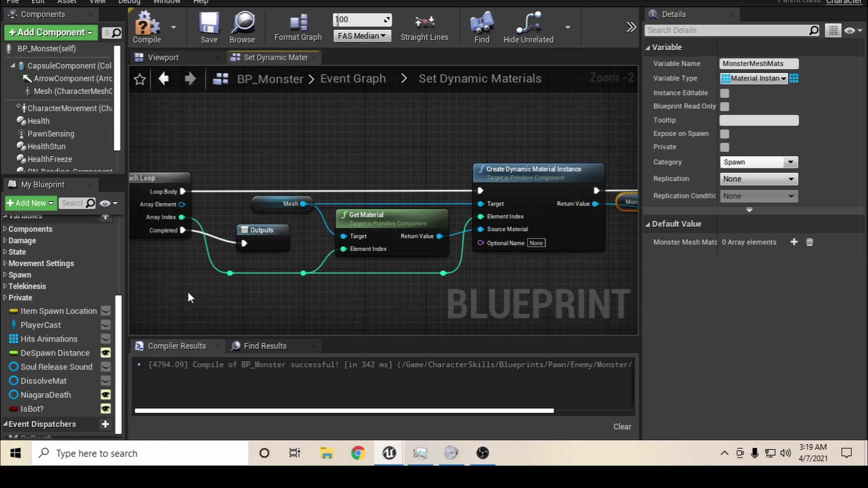
right_drag(189, 297, 327, 307)
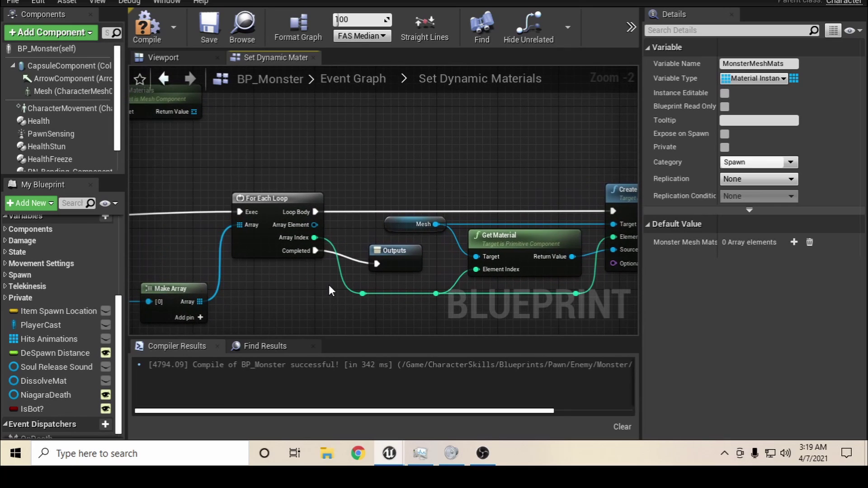
right_drag(433, 247, 733, 158)
scroll(637, 159, down, 2)
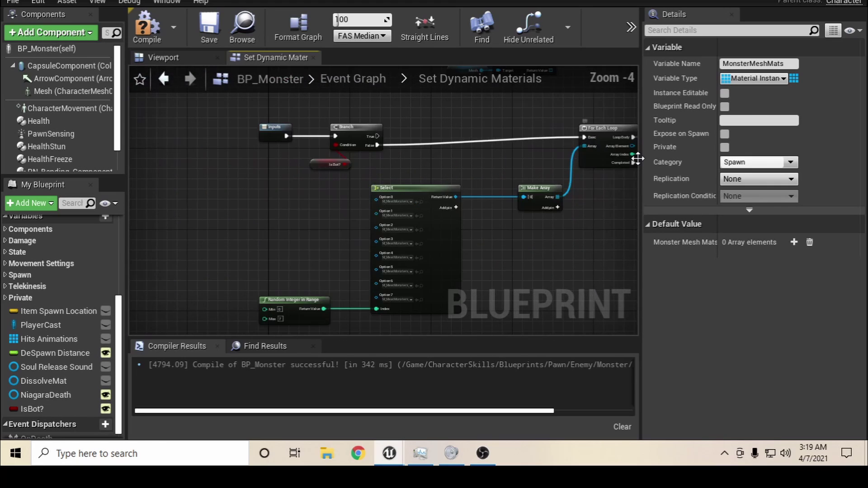
right_drag(548, 166, 419, 167)
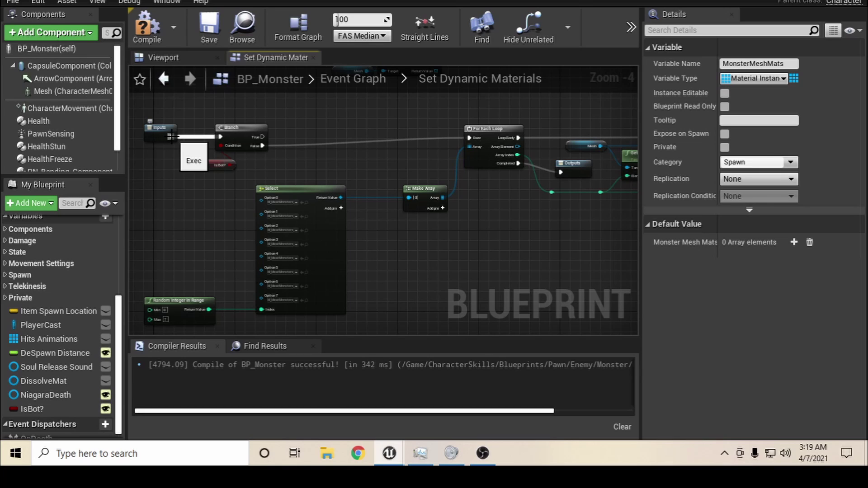
Inspect the skeletal mesh and material slots assigned to BP_Monster's Mesh component
click(71, 94)
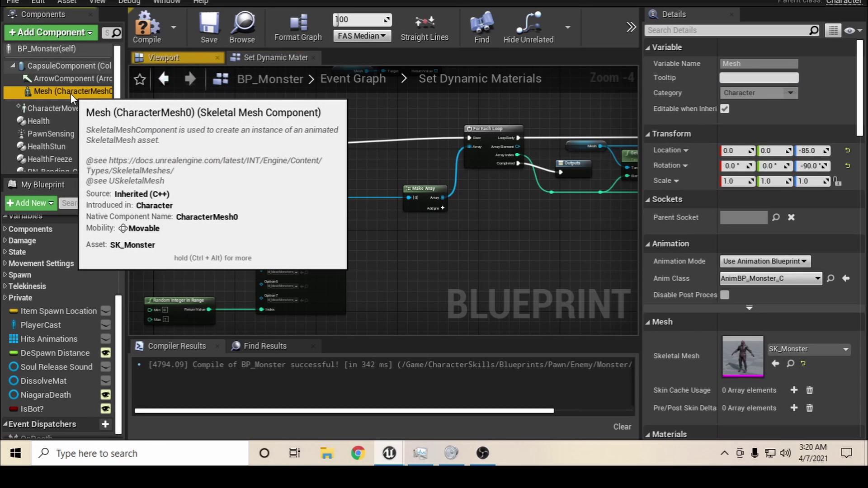
scroll(660, 351, down, 3)
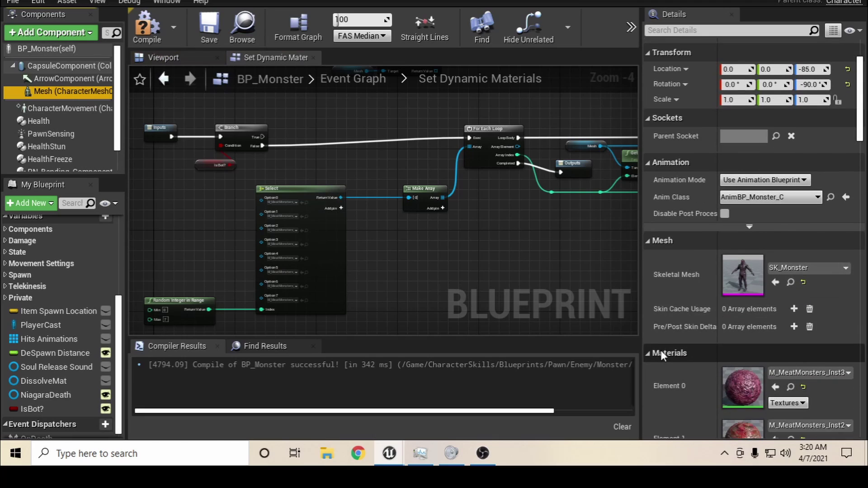
scroll(660, 351, down, 2)
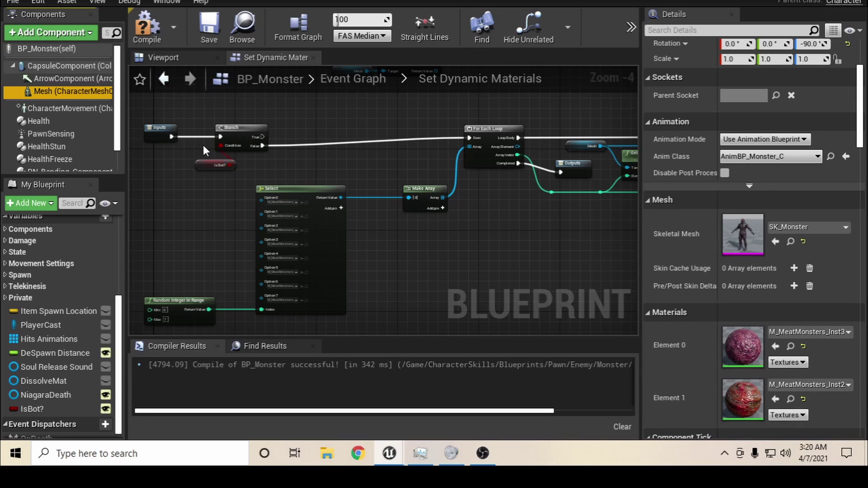
Wire Inputs directly to the For Each Loop, set the Branch aside with the IsBot? getter below Inputs, and compile BP_Monster
drag(173, 137, 471, 140)
drag(228, 133, 160, 186)
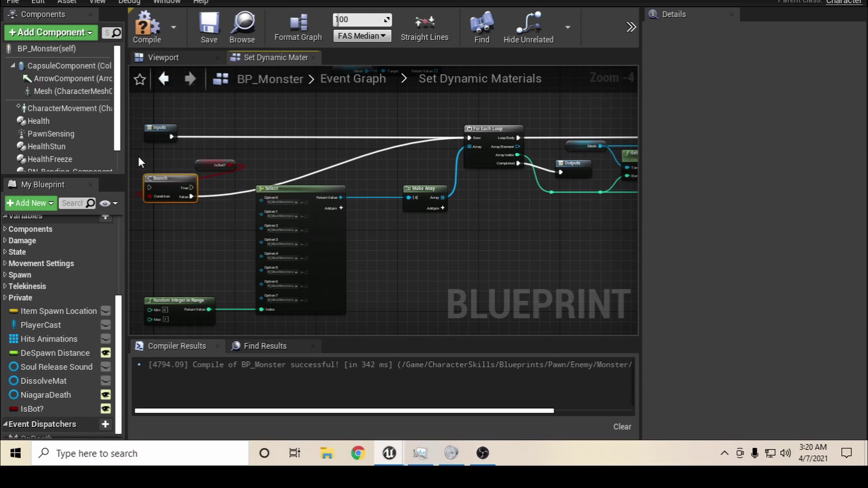
drag(138, 156, 232, 204)
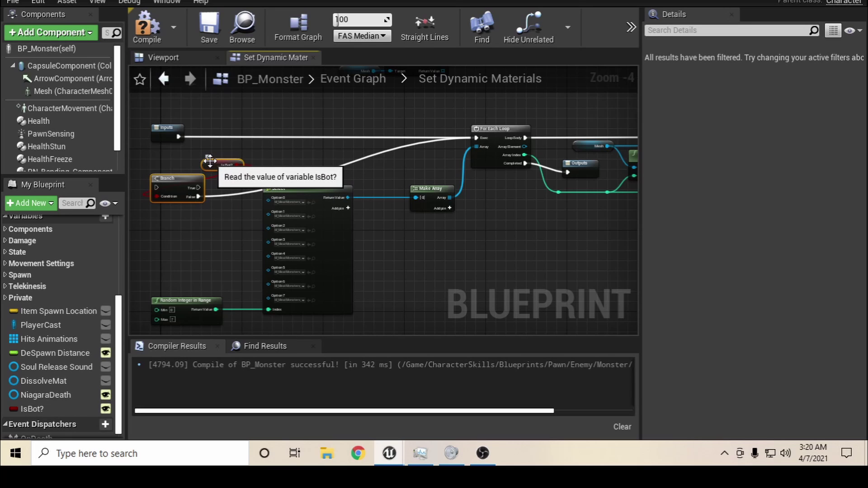
right_drag(280, 153, 343, 212)
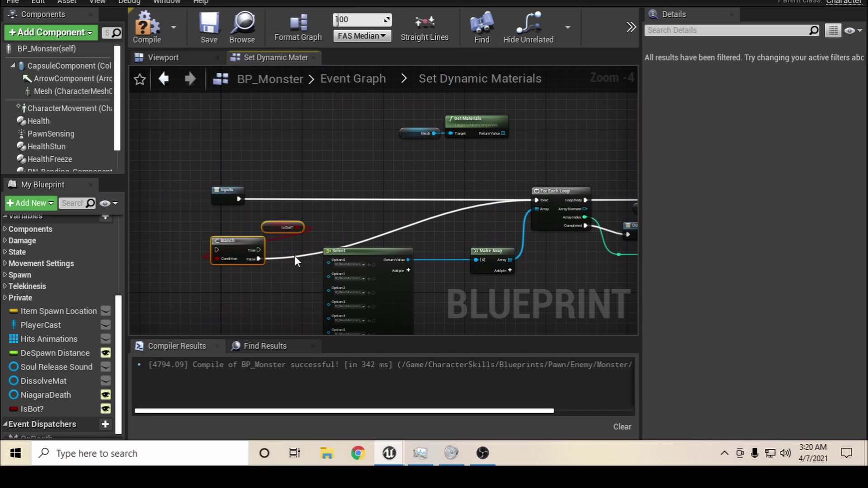
drag(286, 279, 205, 216)
click(141, 28)
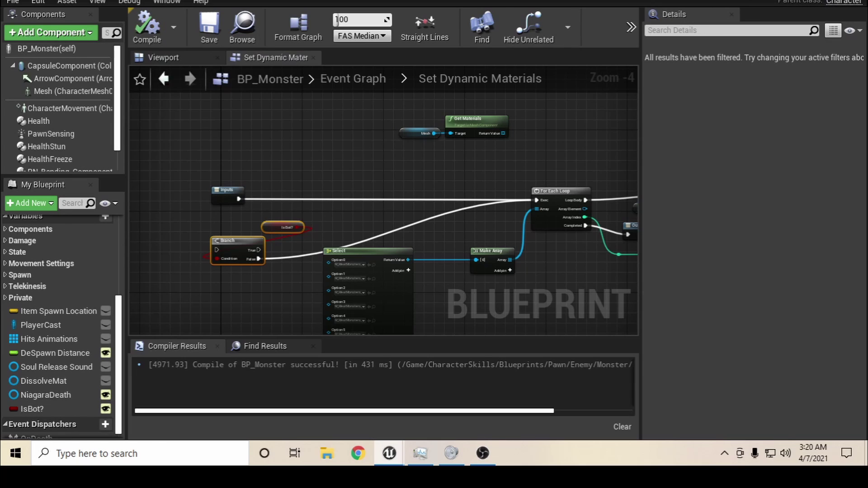
Switch to the level editor, search the content for "spawner" and open the BP_ZombieSpawner blueprint
click(813, 1)
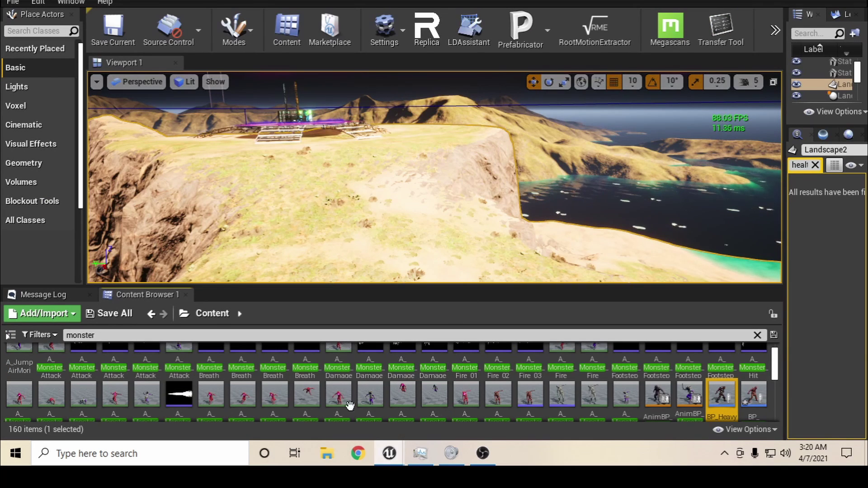
drag(105, 335, 2, 355)
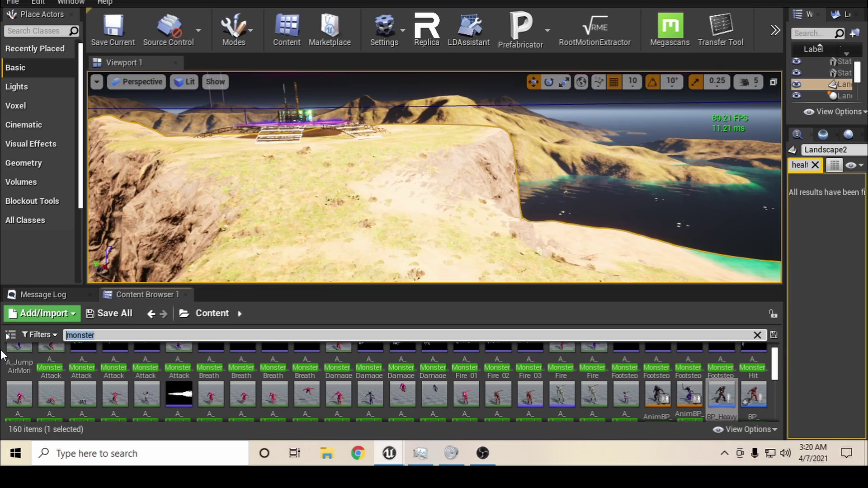
text(spawner)
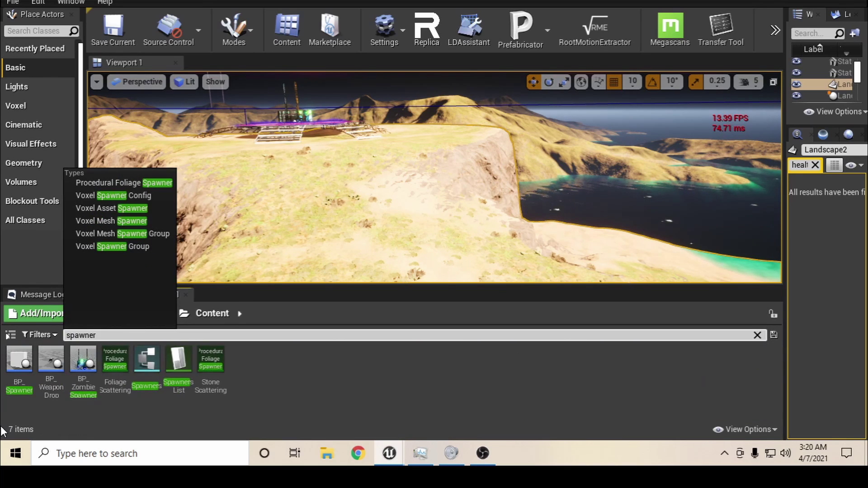
double_click(83, 362)
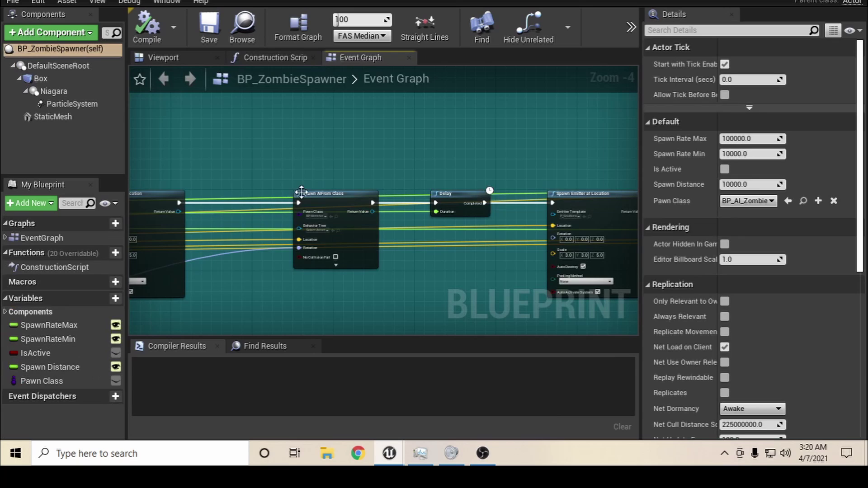
Try to widen the comment box past the last Spawn AIFrom Class node, then undo it
scroll(351, 181, down, 4)
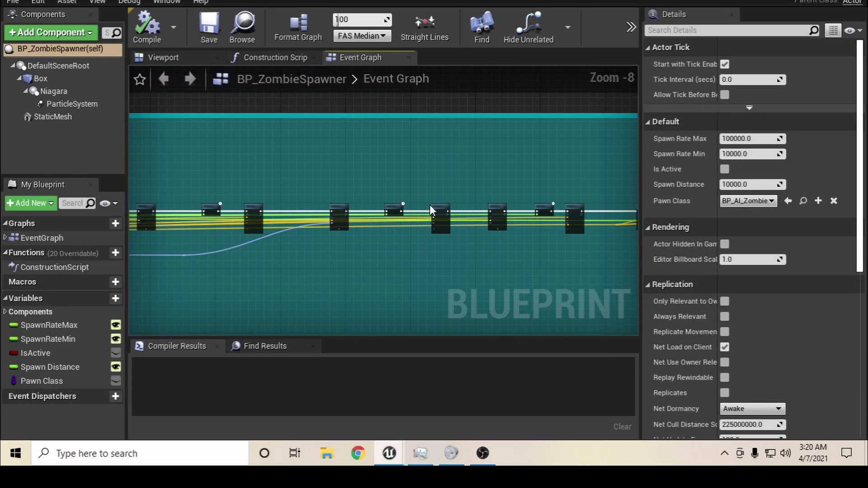
scroll(425, 256, up, 2)
right_drag(493, 256, 442, 242)
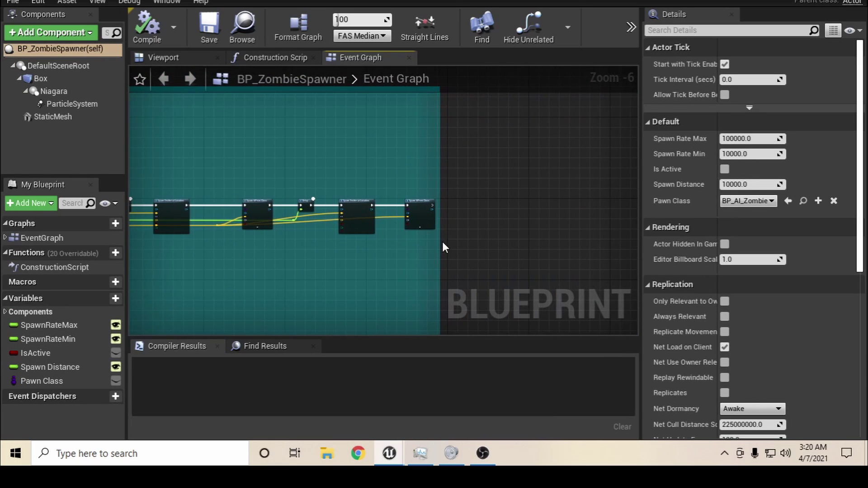
drag(440, 242, 584, 246)
key(ctrl+z)
Duplicate the final Delay, Spawn Emitter at Location and Spawn AIFrom Class nodes and place the copies after the end of the chain
scroll(348, 156, down, 1)
scroll(381, 177, up, 3)
right_drag(383, 176, 367, 130)
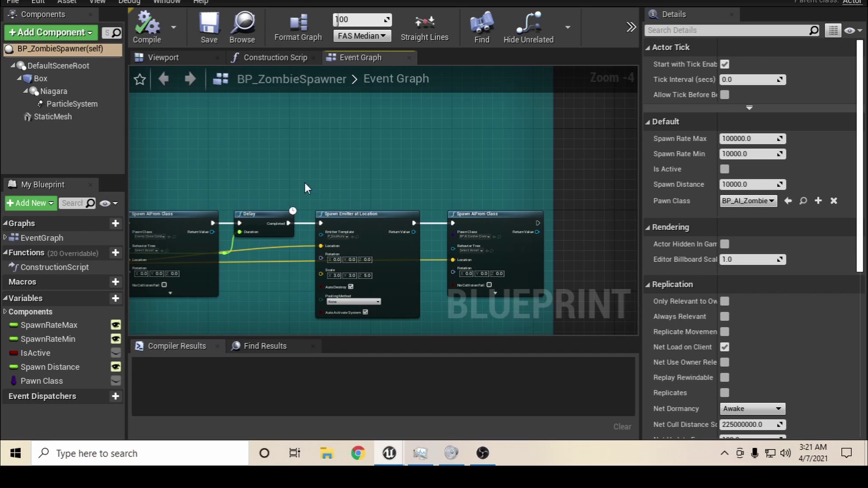
drag(265, 197, 504, 311)
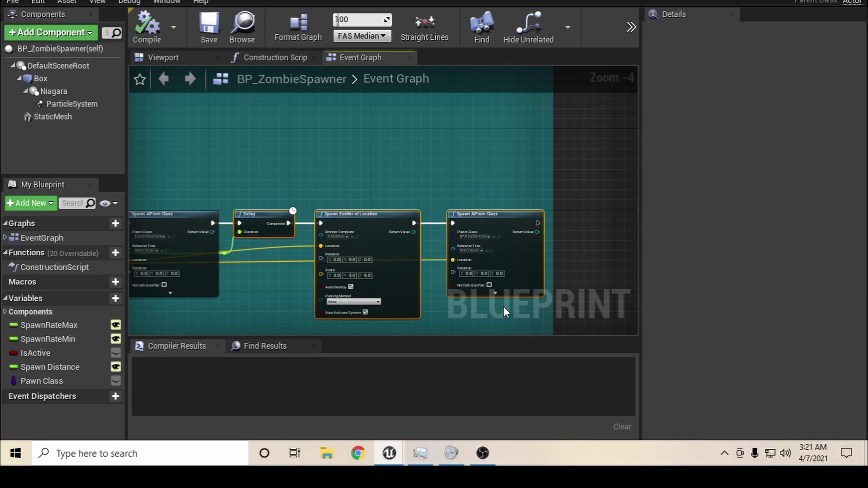
key(ctrl+v)
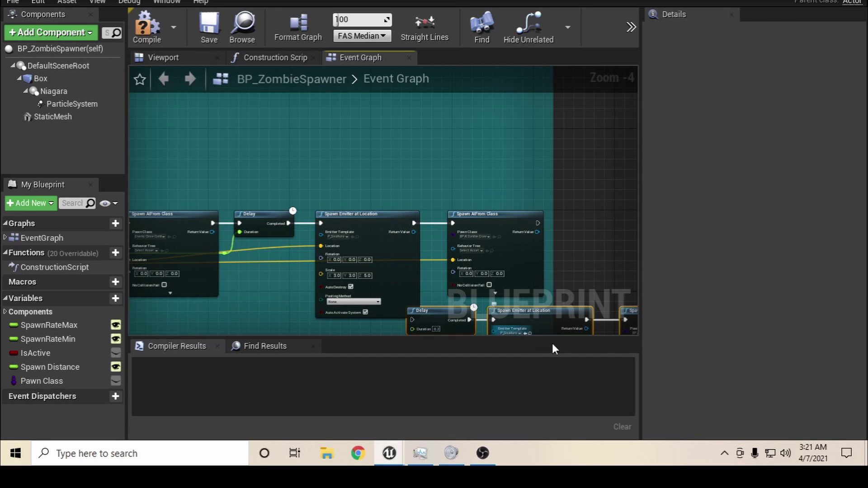
right_drag(443, 204, 281, 142)
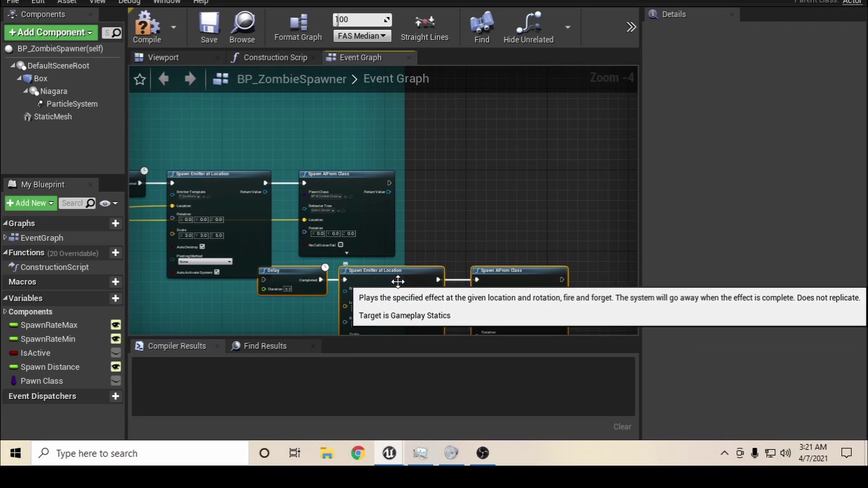
drag(397, 280, 561, 190)
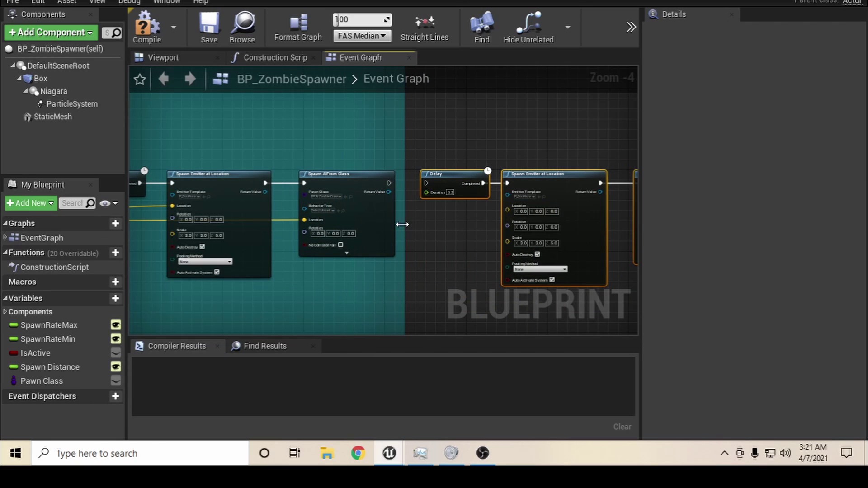
Widen the comment box so it encloses the copied Delay, Spawn Emitter at Location and Spawn AIFrom Class nodes
drag(403, 224, 615, 287)
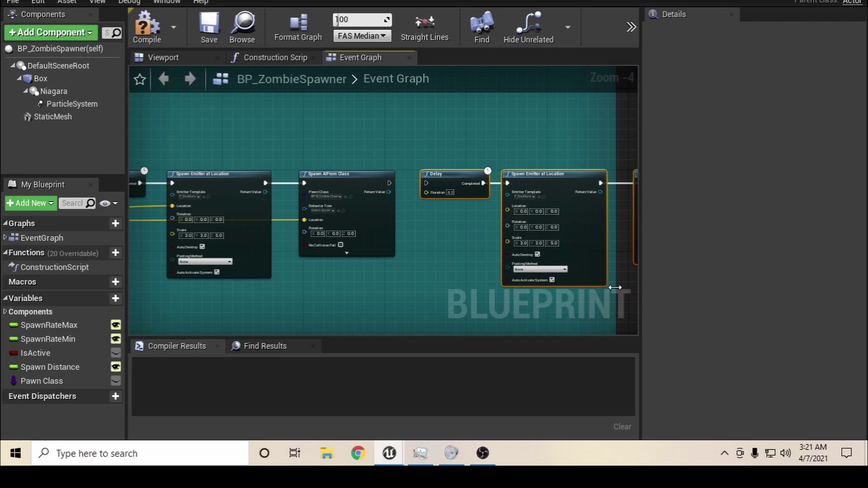
right_drag(511, 310, 263, 304)
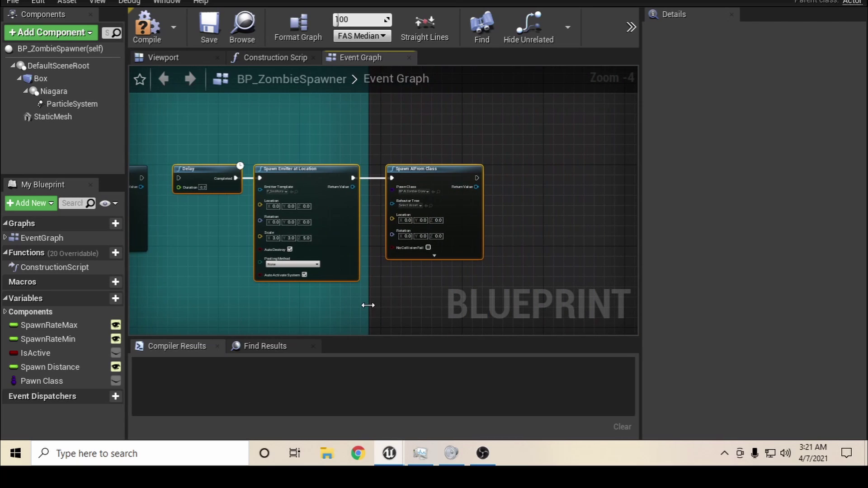
drag(368, 304, 566, 305)
Connect the preceding Spawn AIFrom Class to the copied Delay, and wire the shared location vector into both copied spawn nodes' Location inputs
right_drag(207, 294, 359, 285)
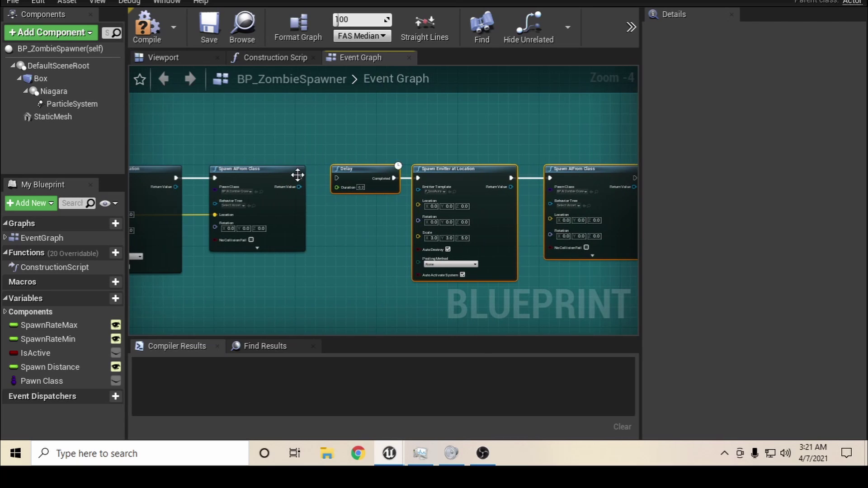
drag(299, 178, 338, 181)
right_drag(384, 235, 491, 227)
right_drag(272, 294, 170, 194)
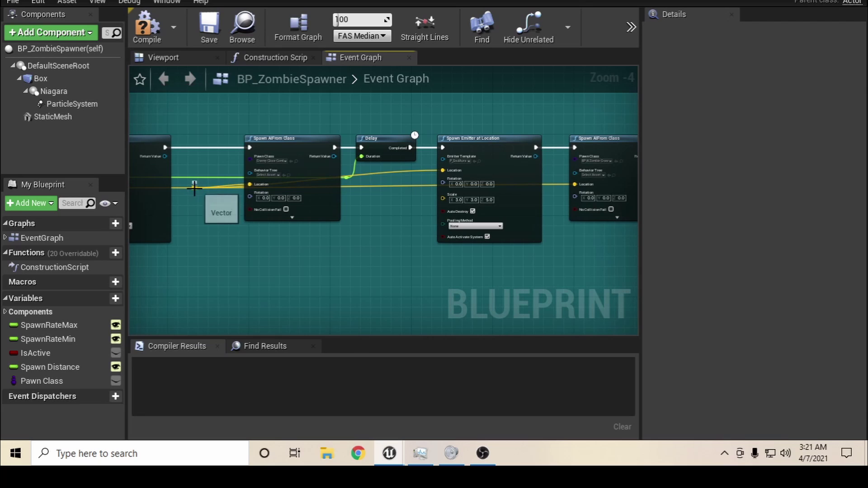
drag(196, 190, 497, 173)
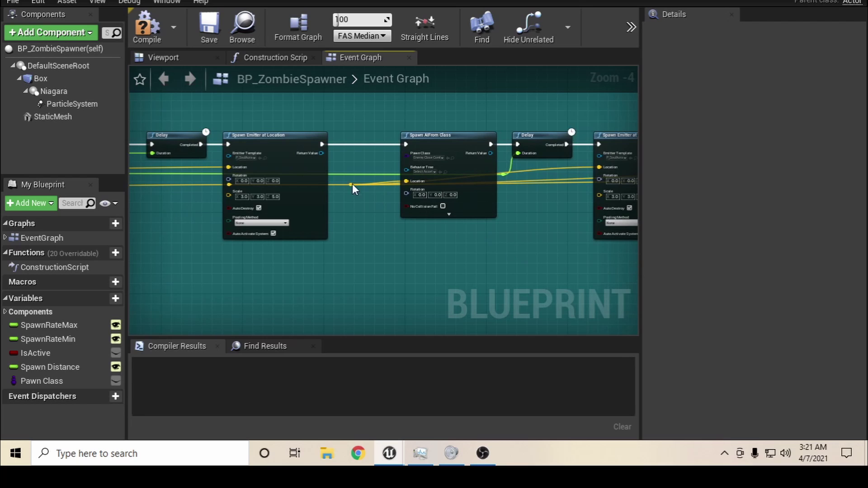
drag(350, 183, 511, 186)
Set the Pawn Class of the copied Spawn AIFrom Class node to BP_HeavyBotBeast and compile BP_ZombieSpawner
scroll(510, 208, up, 4)
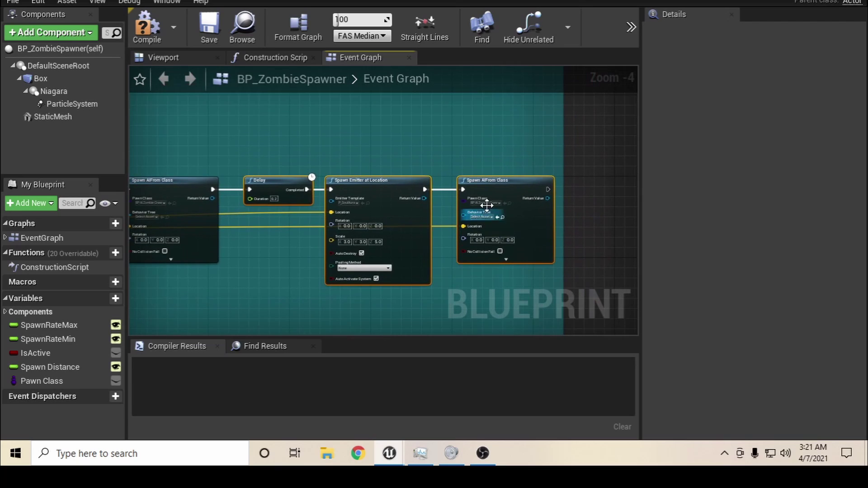
click(510, 201)
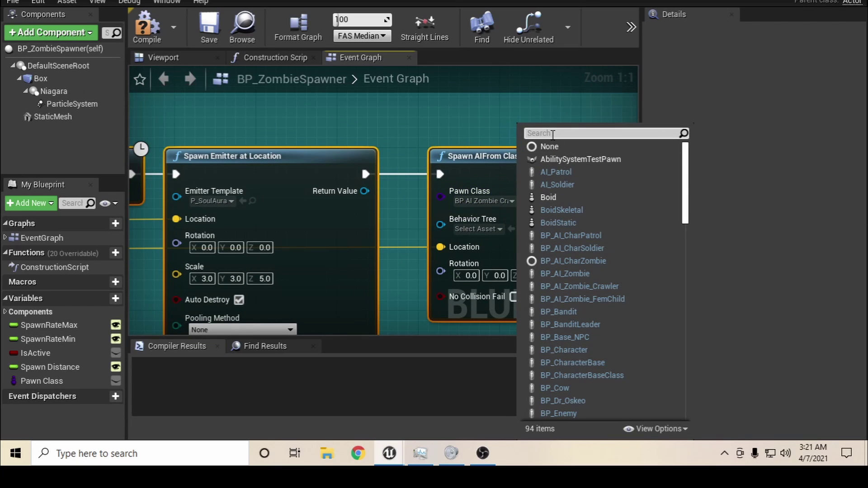
text(heavy)
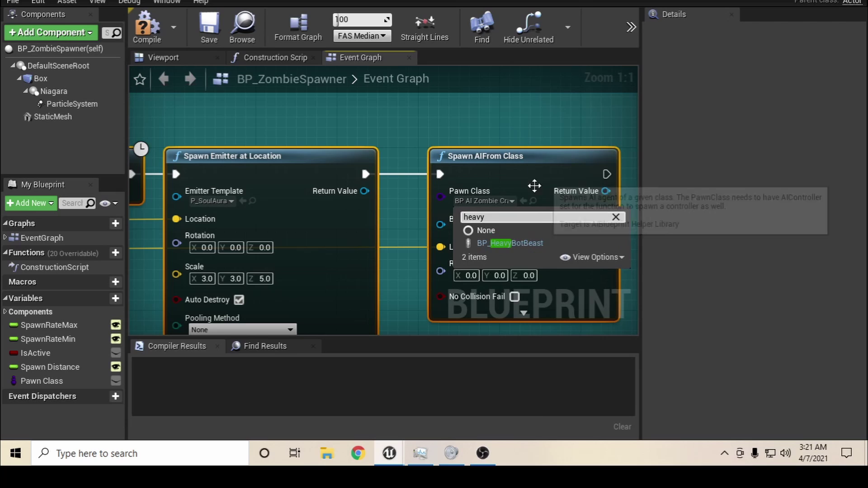
click(524, 244)
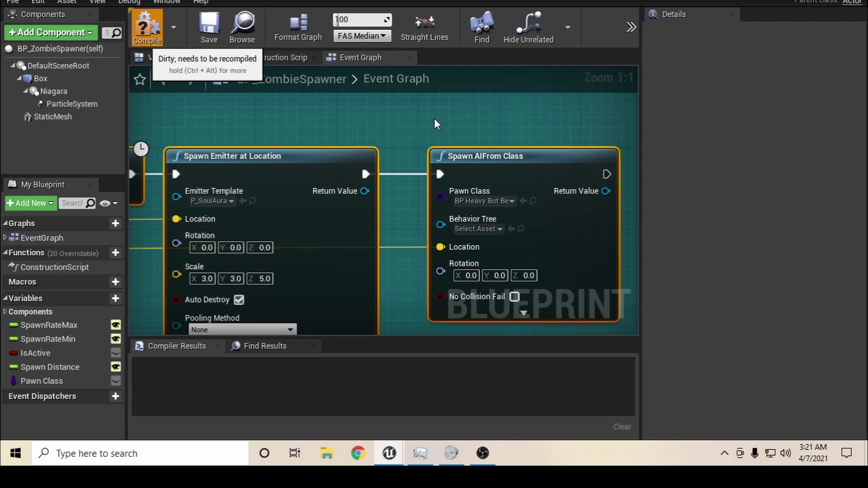
key(F7)
Review the spawner's event graph back along the spawn chain, examining its first emitter, AI spawn and Delay nodes
scroll(434, 124, down, 8)
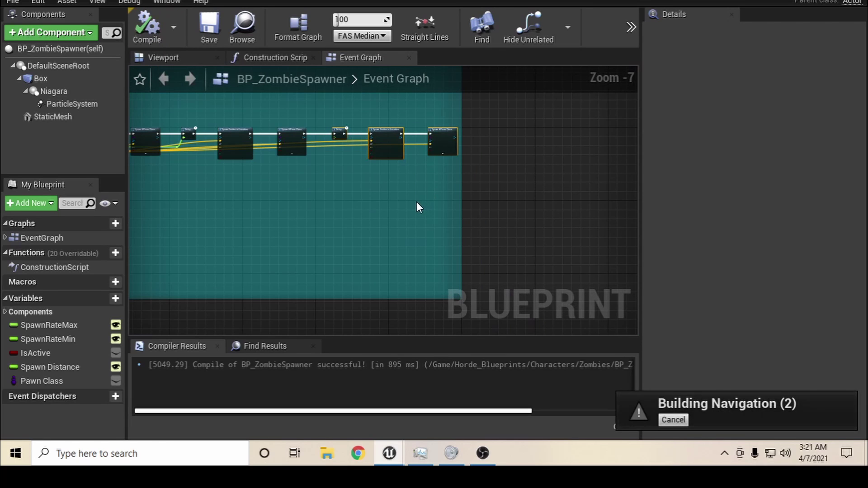
scroll(414, 212, up, 4)
right_drag(409, 224, 574, 252)
scroll(321, 293, down, 4)
right_drag(250, 283, 635, 266)
right_drag(186, 309, 626, 246)
right_drag(190, 268, 328, 296)
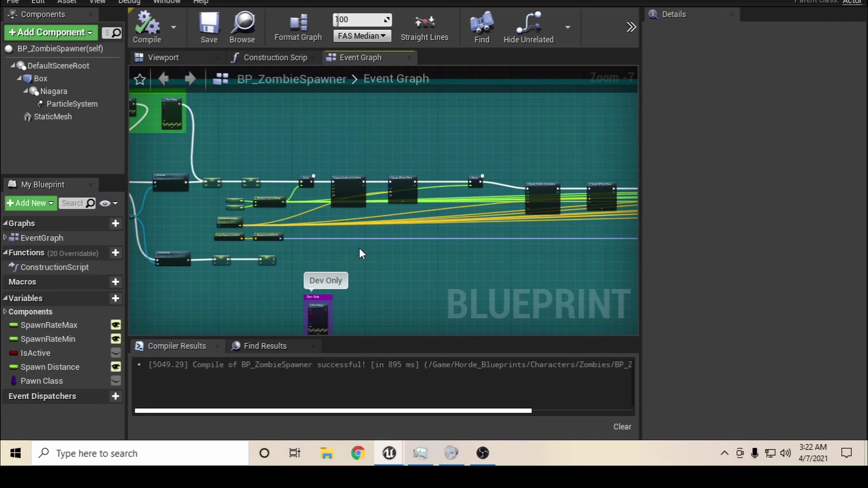
scroll(359, 248, up, 6)
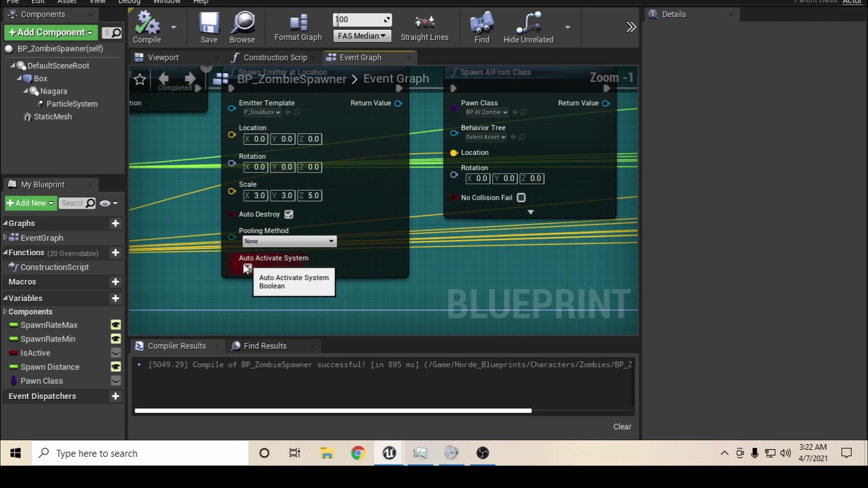
right_drag(427, 263, 63, 342)
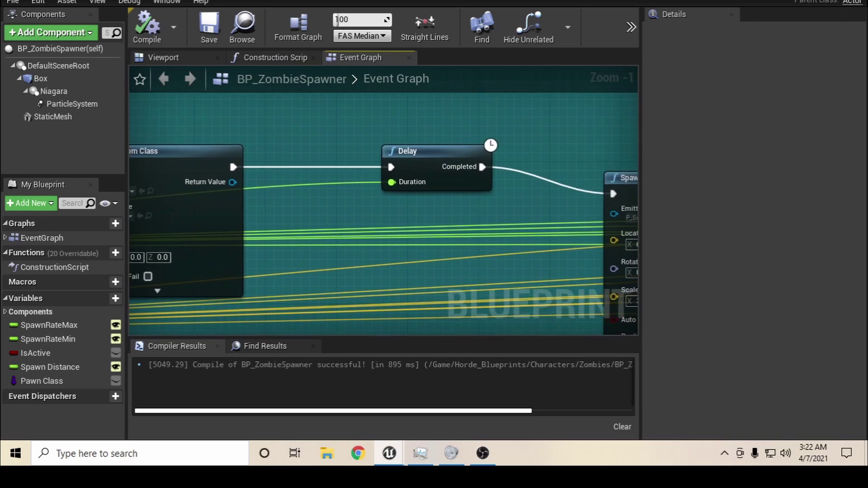
right_drag(383, 215, 280, 212)
right_drag(295, 287, 542, 284)
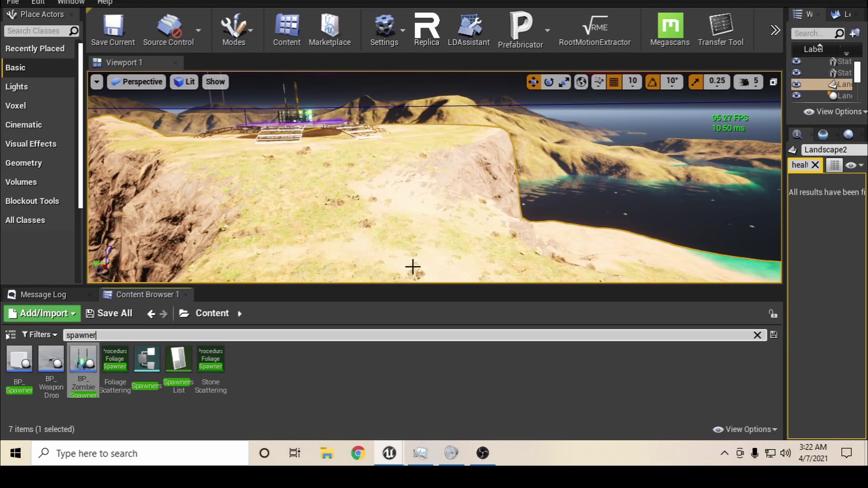
Enlarge the level viewport and look over the terrain around the purple and green multi-level building
drag(422, 288, 448, 389)
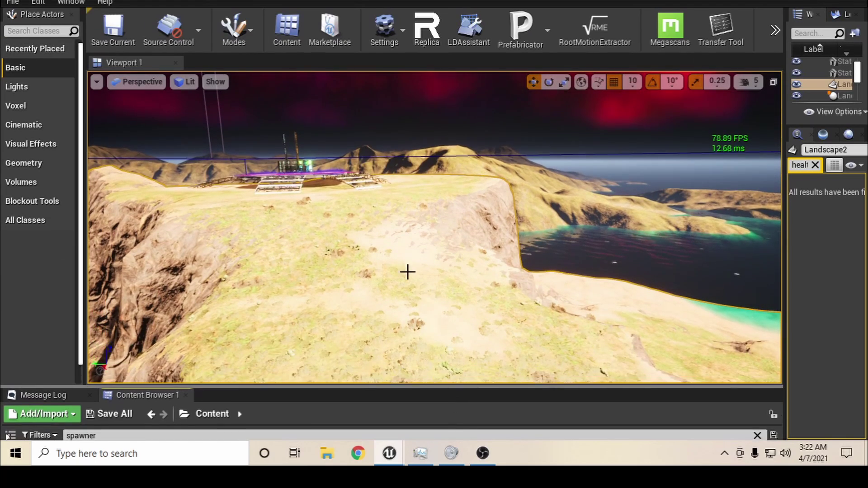
right_drag(407, 272, 325, 316)
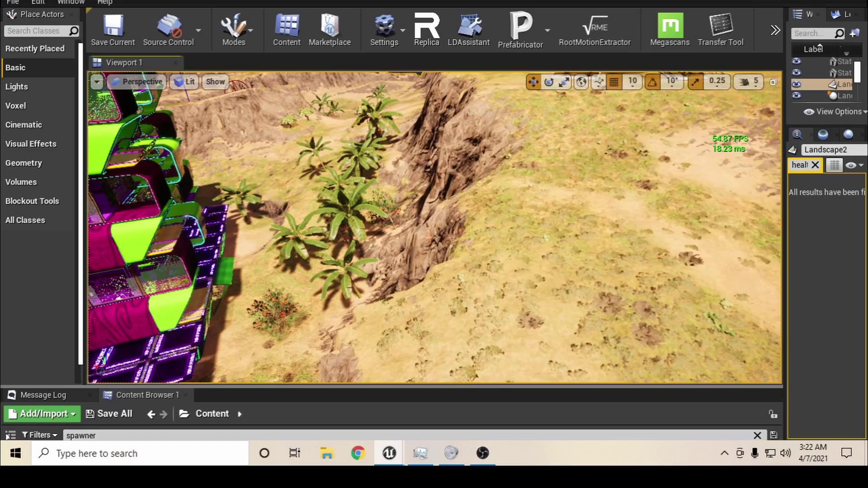
right_drag(412, 293, 249, 260)
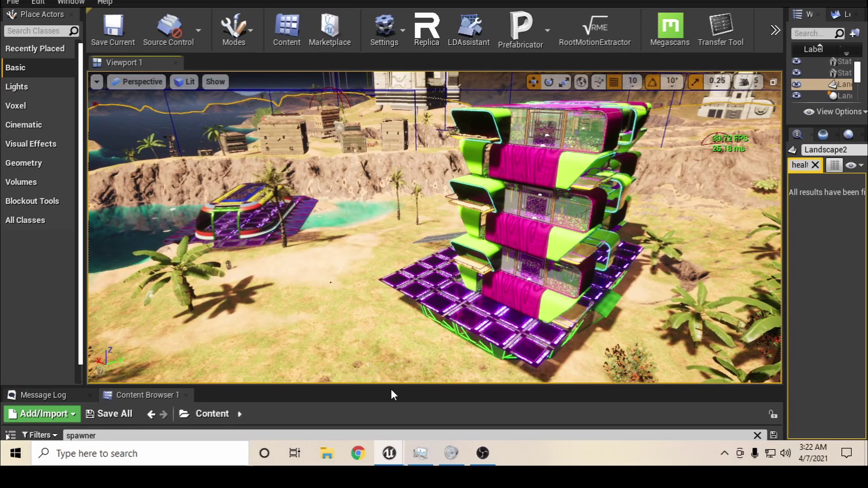
Shrink the level viewport to bring back the Content Browser's search results, and switch to the BP_HeavyBotBeast blueprint
drag(392, 387, 416, 270)
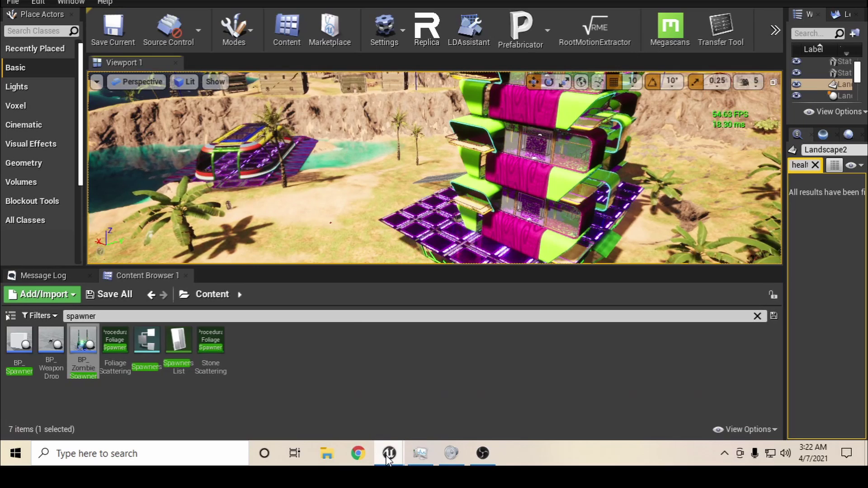
mouse_move(387, 458)
click(460, 408)
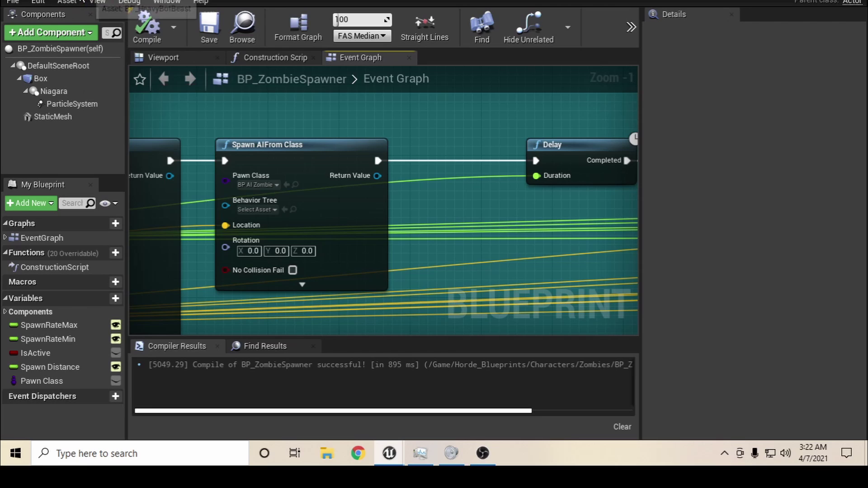
click(92, 0)
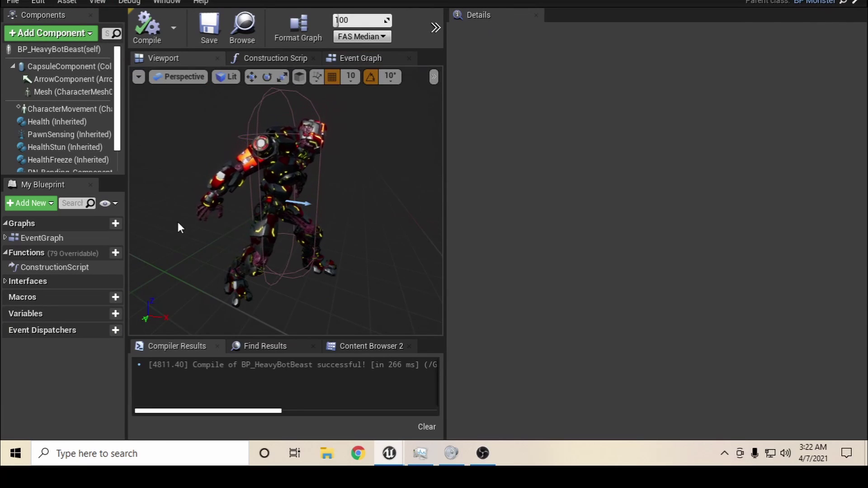
Examine the Event Tick and Event BeginPlay nodes in BP_HeavyBotBeast's event graph, and return to the blueprint's 3D view
click(24, 269)
click(19, 237)
click(4, 238)
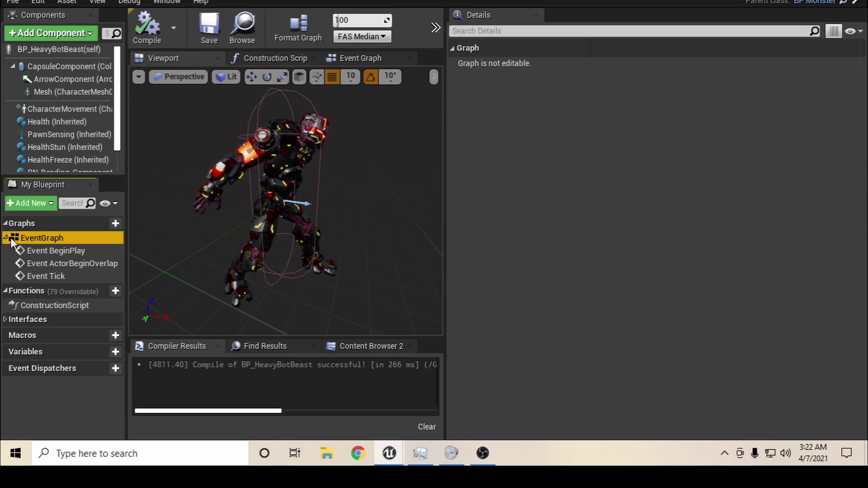
click(43, 253)
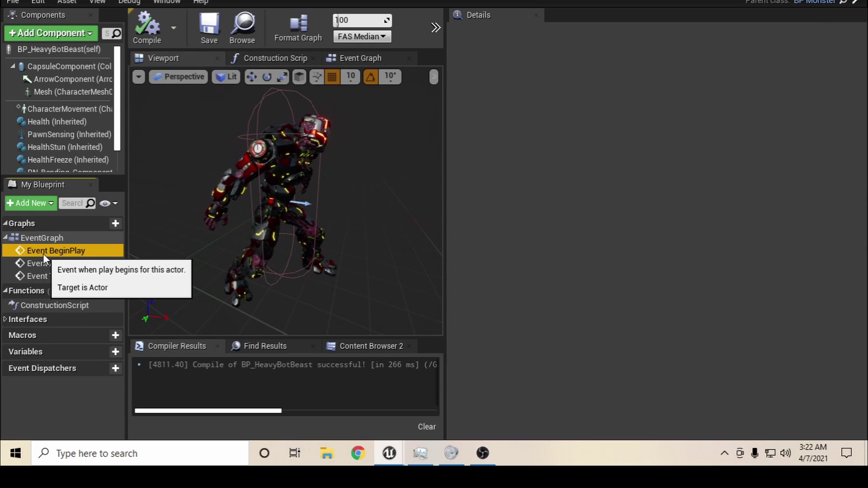
click(55, 274)
double_click(54, 273)
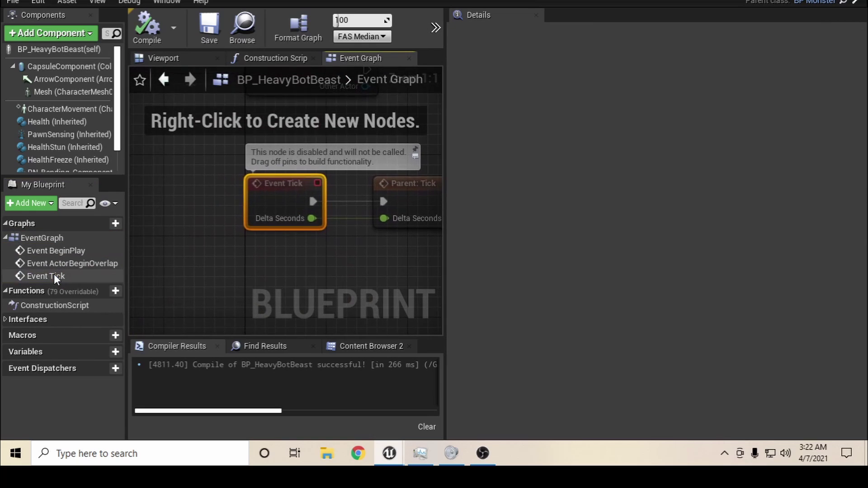
double_click(51, 254)
click(44, 241)
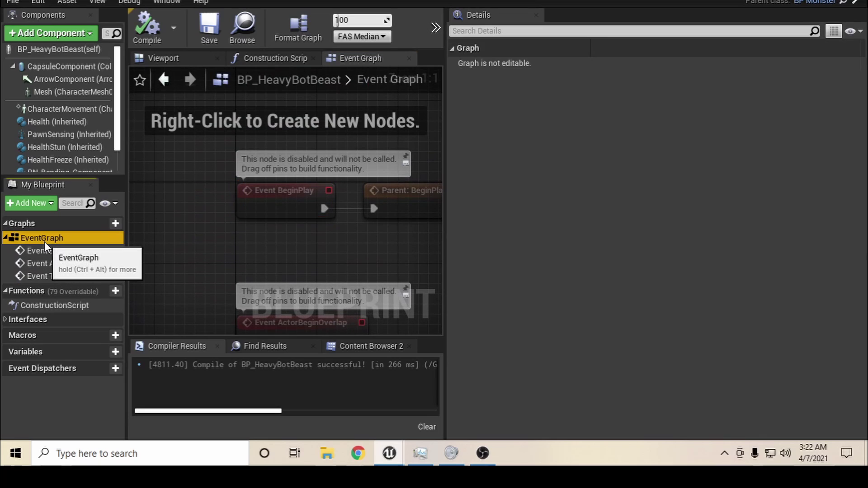
click(174, 59)
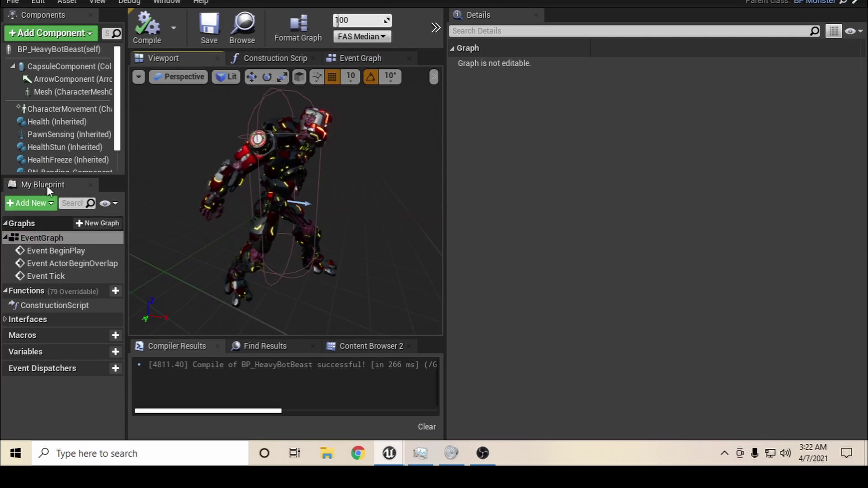
Set BP_HeavyBotBeast's De Spawn Distance to 1.0 in its class defaults and compile the blueprint
click(50, 50)
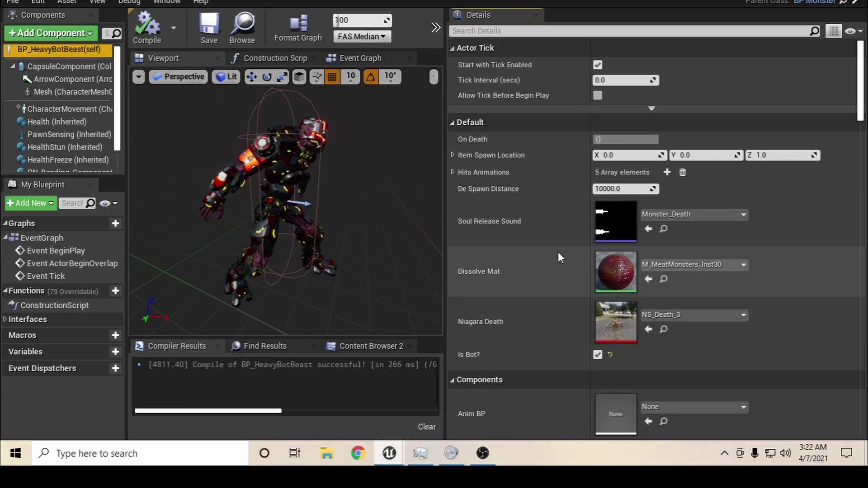
click(609, 189)
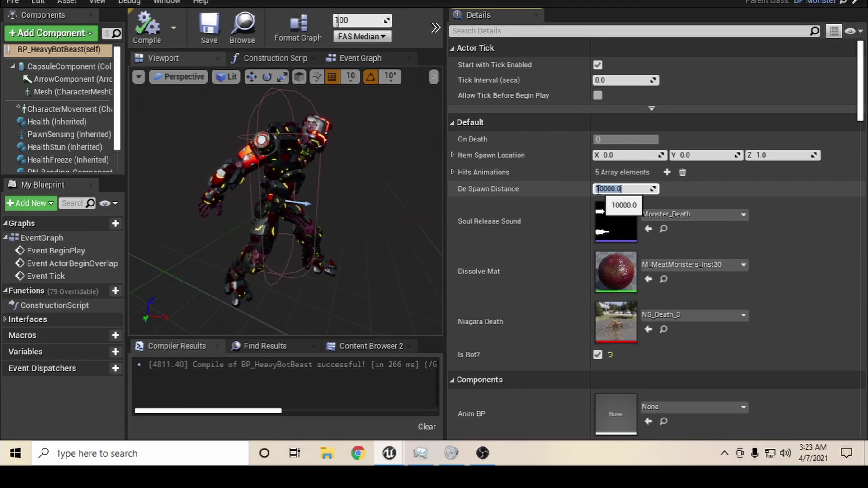
drag(598, 189, 651, 180)
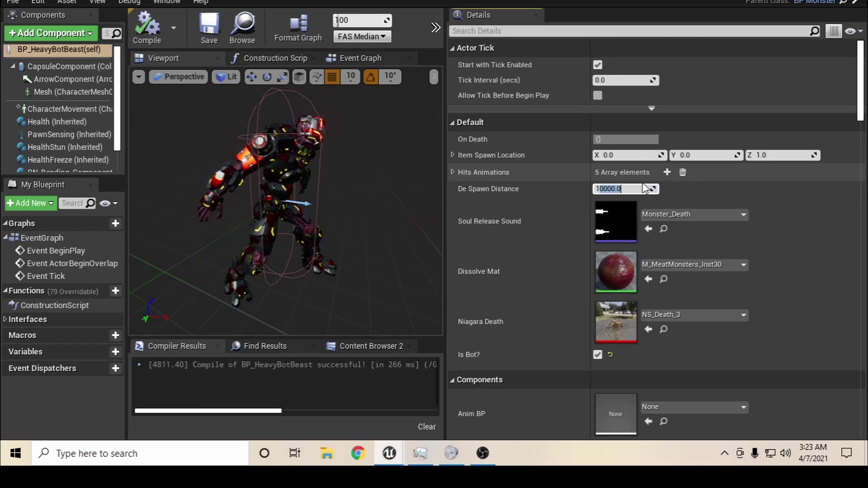
scroll(610, 205, down, 3)
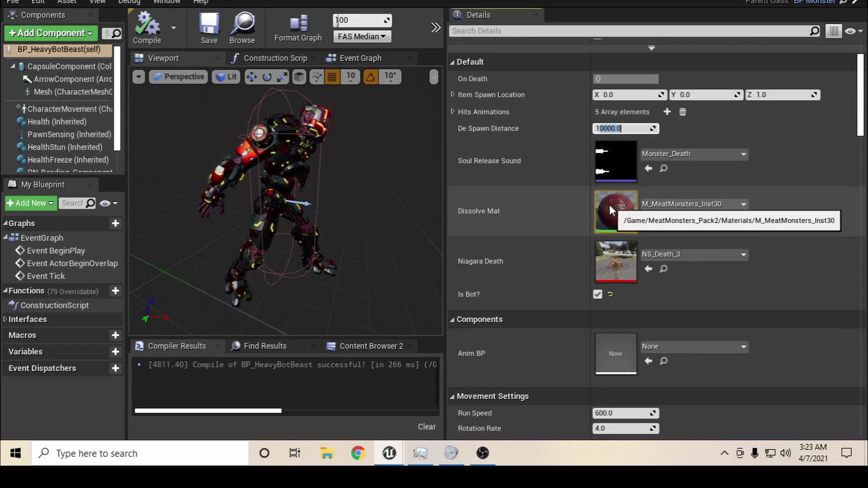
scroll(609, 204, up, 3)
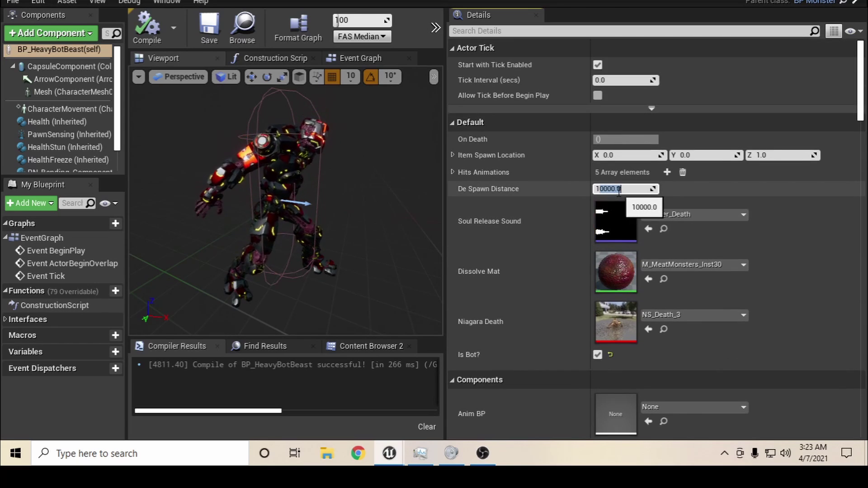
key(BackSpace)
key(Return)
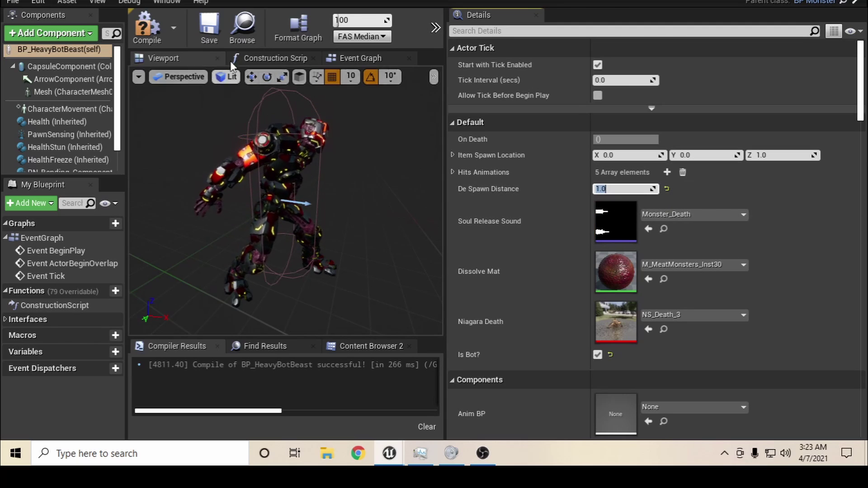
click(153, 34)
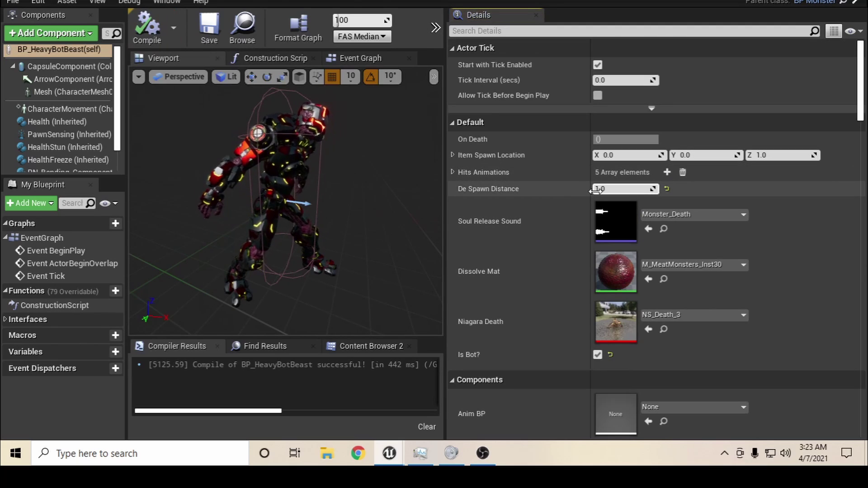
Set BP_HeavyBotBeast's De Spawn Distance back to 10000 and compile the blueprint again
text(00)
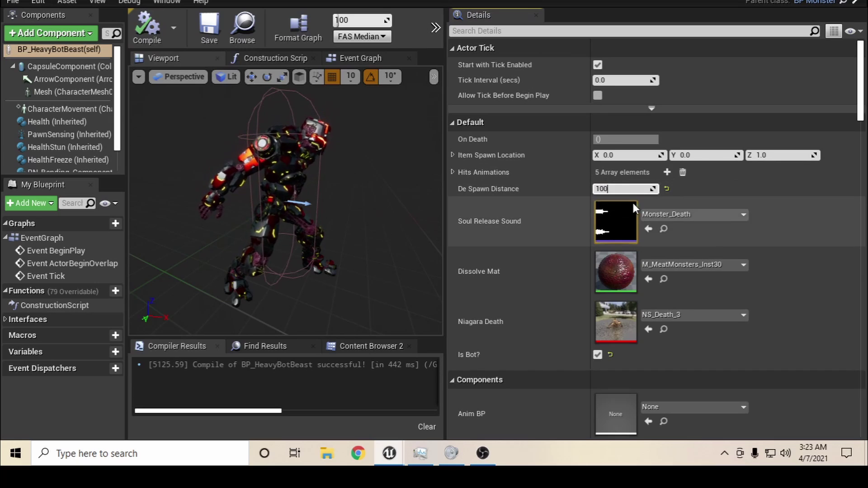
text(00)
key(Return)
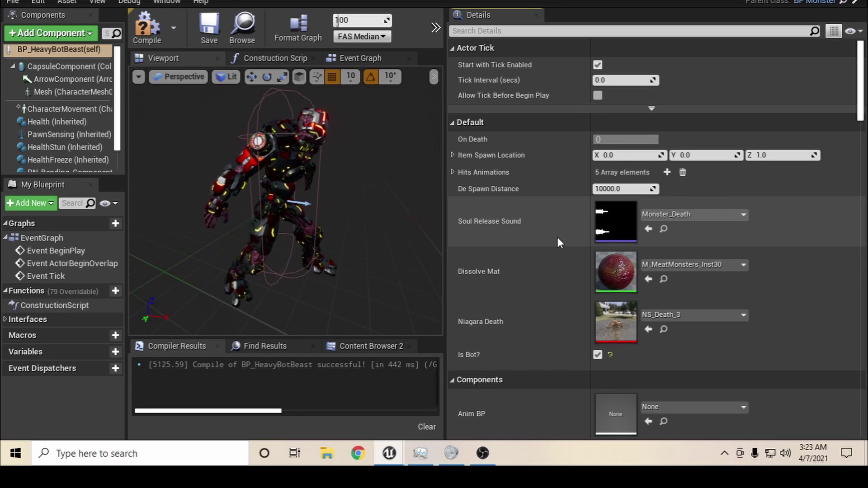
click(142, 27)
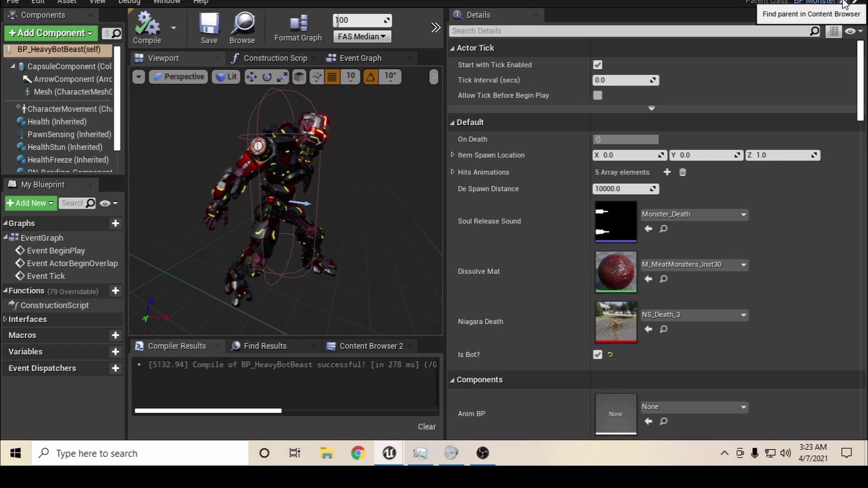
Switch to the parent BP_Monster blueprint and examine its Mesh component's model, animation and Element 0 and Element 1 materials
click(319, 3)
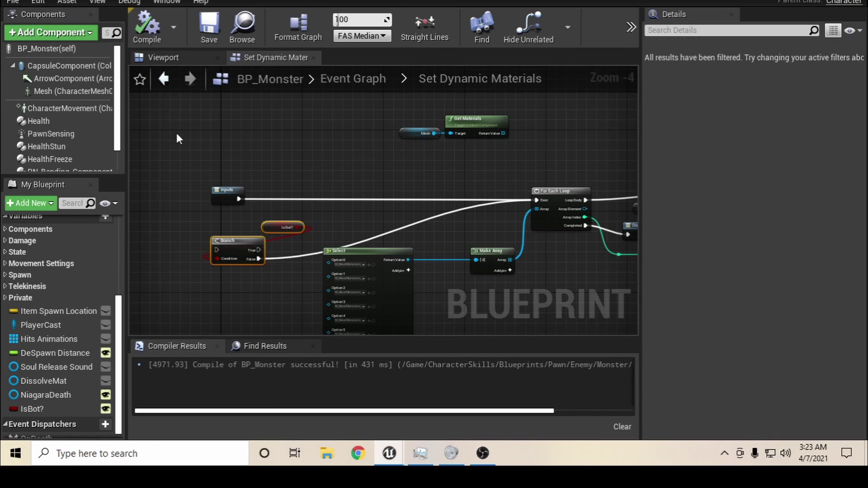
click(71, 95)
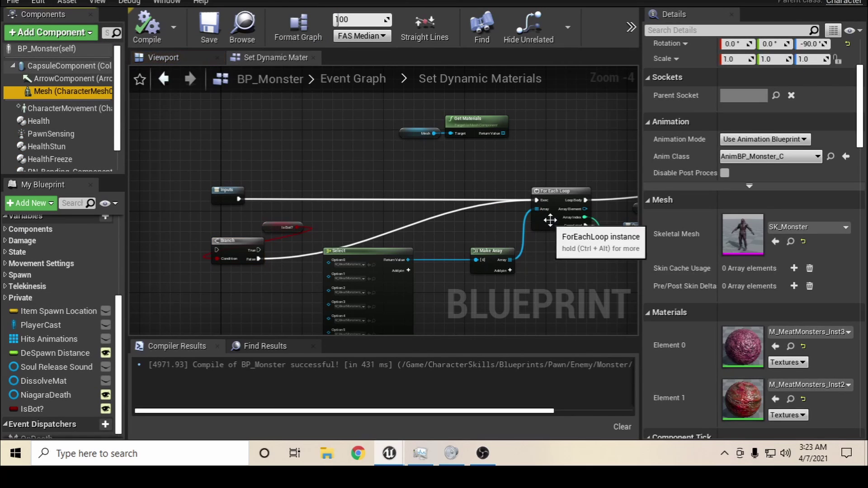
scroll(732, 319, down, 1)
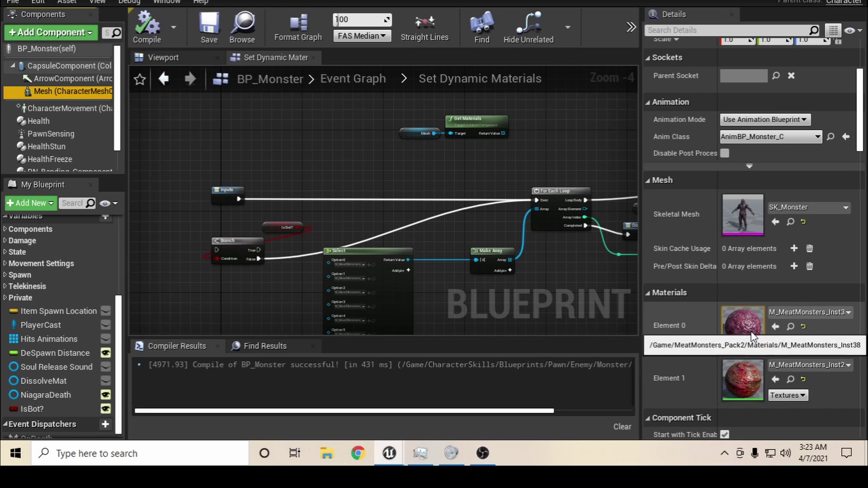
scroll(760, 341, down, 1)
scroll(760, 340, down, 1)
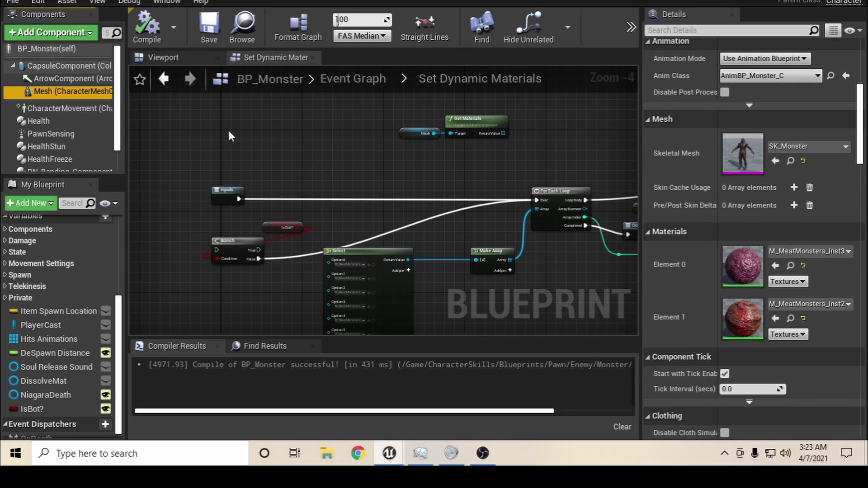
click(175, 62)
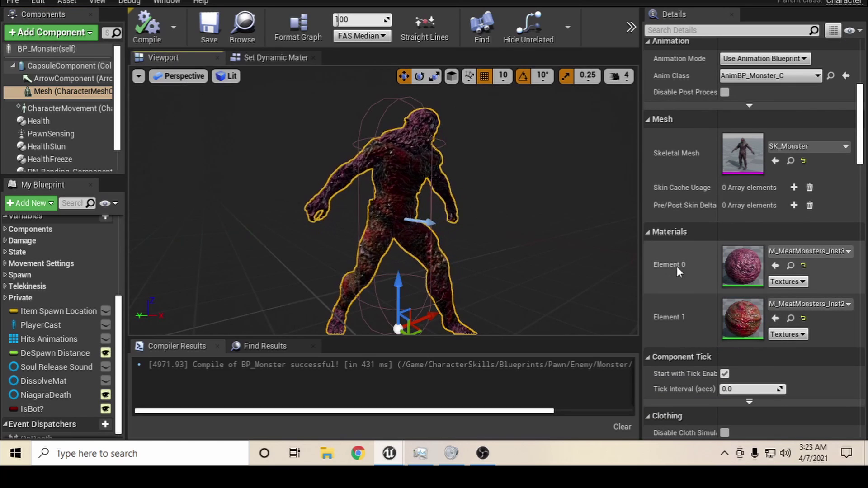
scroll(699, 289, down, 1)
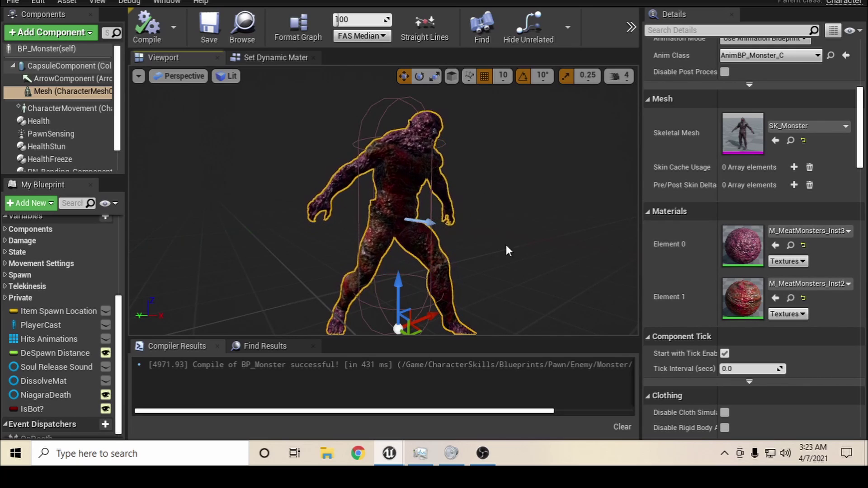
click(840, 285)
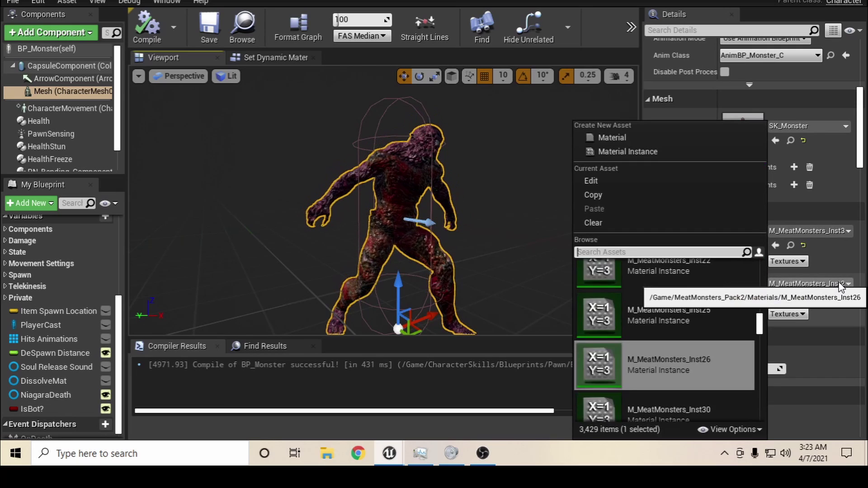
click(809, 288)
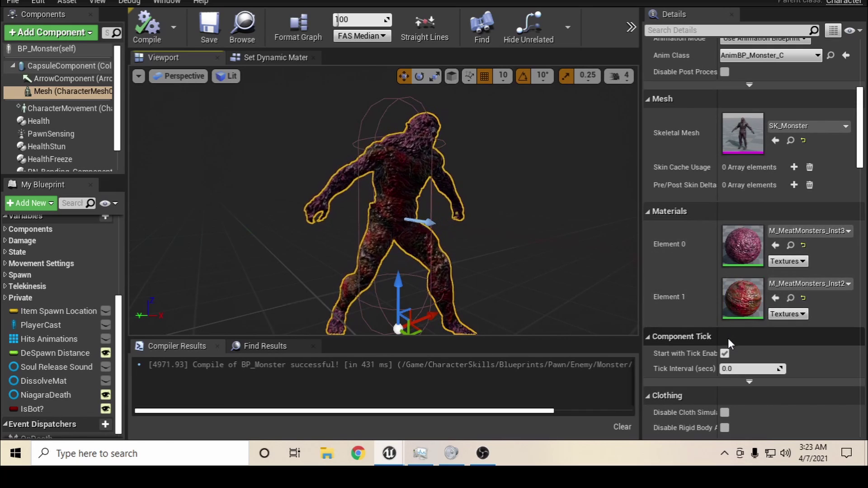
Check the Mesh component's tick, clothing and physics settings, leaving Start with Tick Enabled on, and compile BP_Monster
click(724, 352)
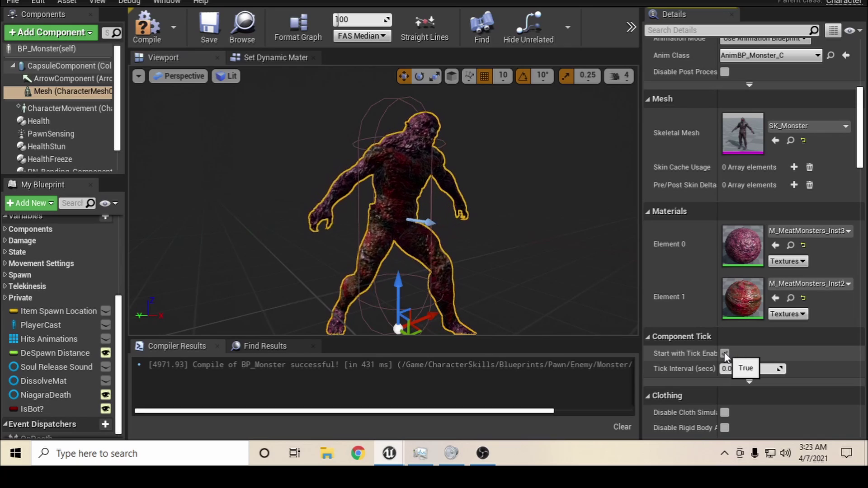
scroll(727, 350, down, 3)
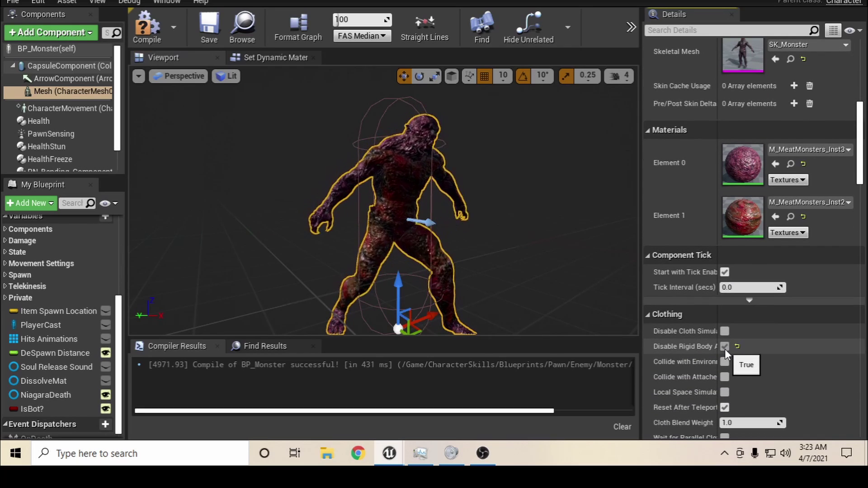
scroll(725, 349, down, 6)
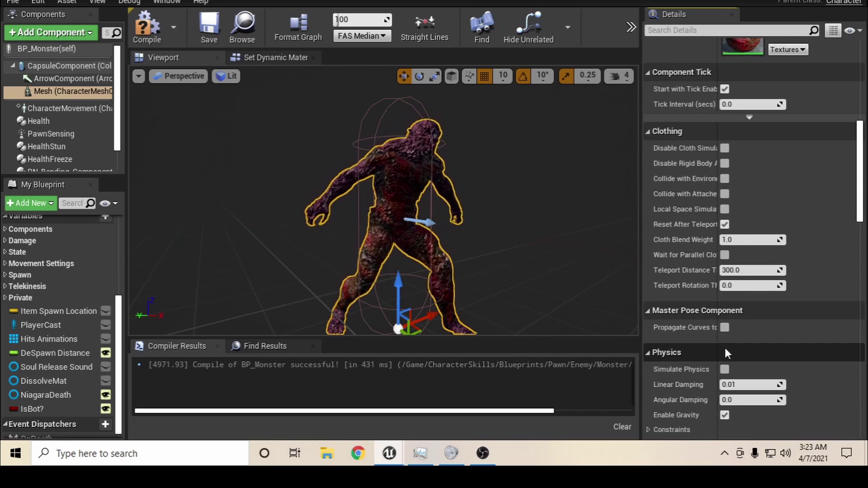
click(133, 23)
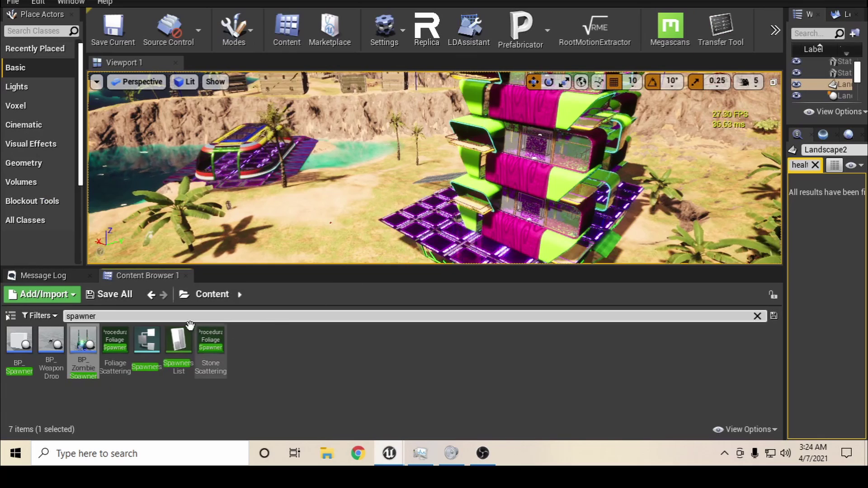
Search the project content for "zombie ai" and open BP_AI_Zombie_FemChild in the full blueprint editor
drag(152, 316, 3, 318)
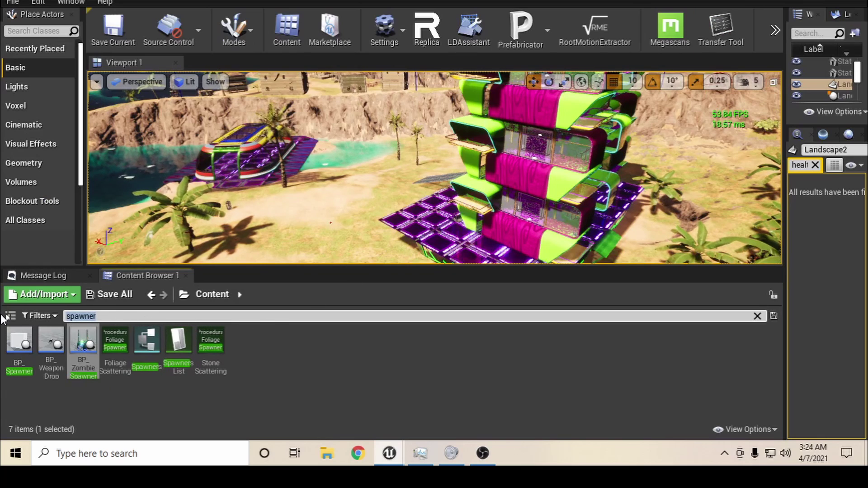
text(zomb)
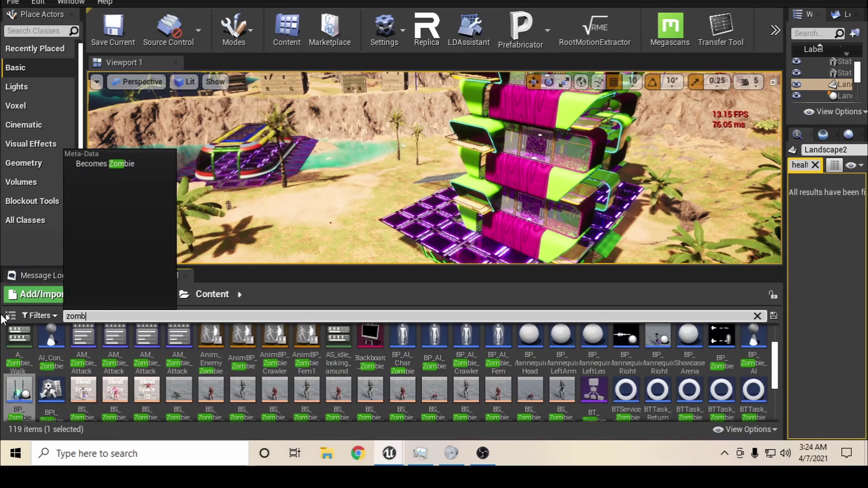
text(ie ai)
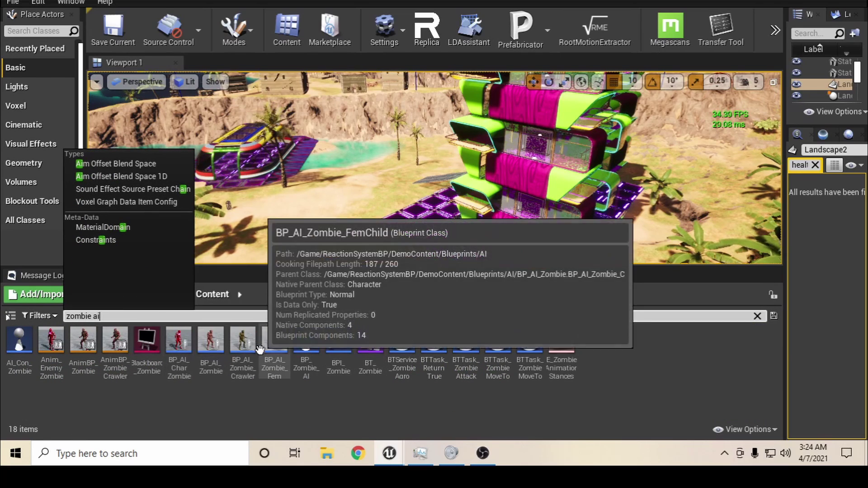
double_click(275, 354)
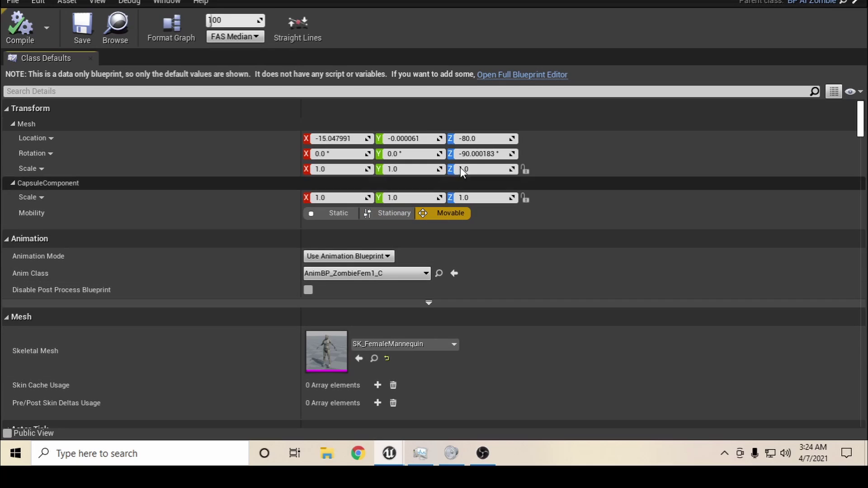
click(516, 75)
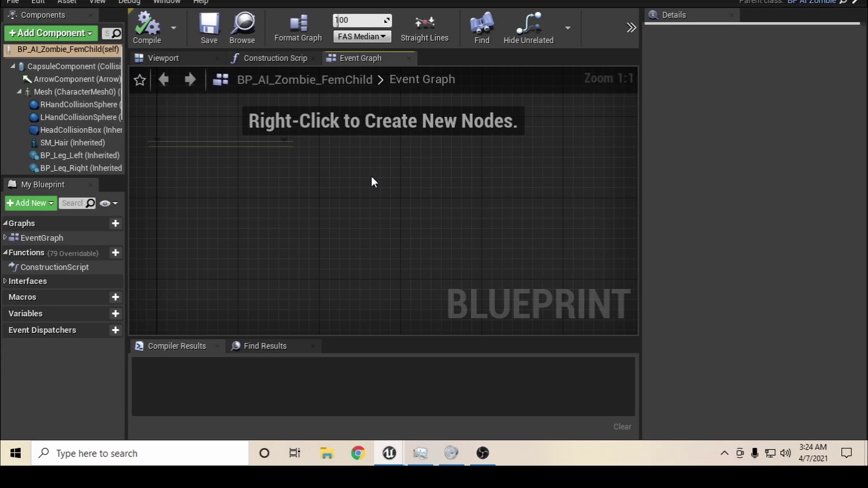
Show BP_AI_Zombie_FemChild's preview and toggle Can Move?, Dying Crawl State, Injured Spine State and Injured Right Leg State on and back off
click(179, 58)
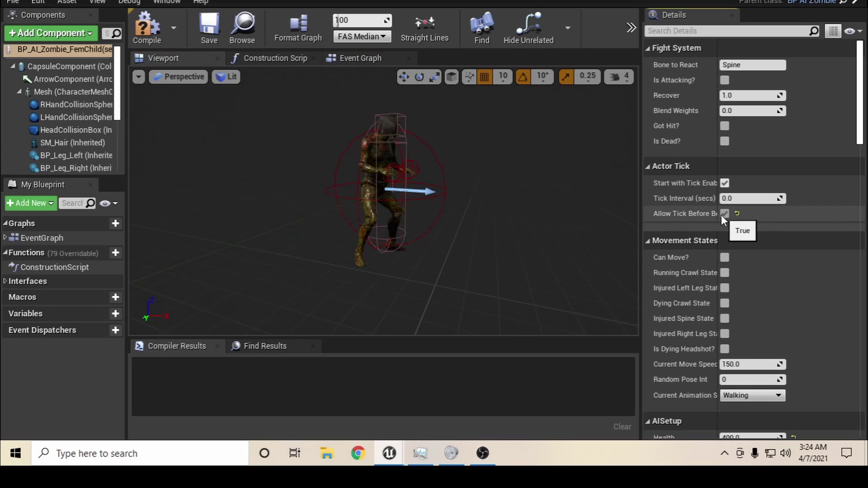
click(728, 259)
click(727, 259)
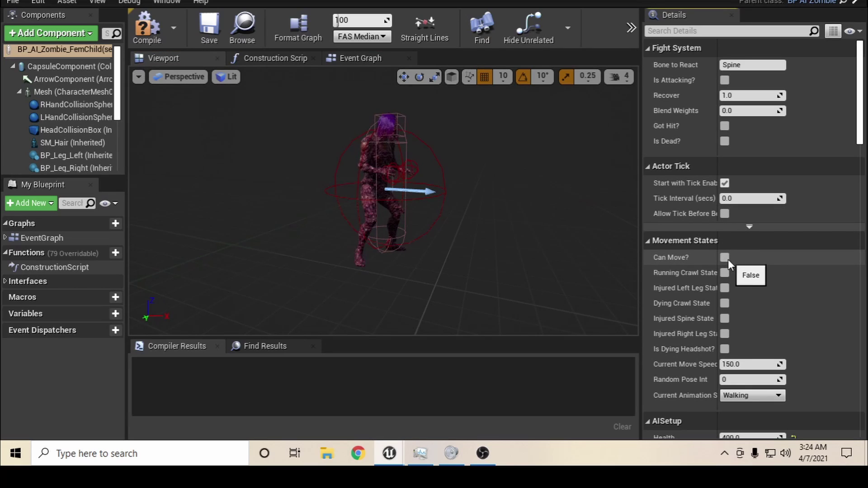
click(724, 304)
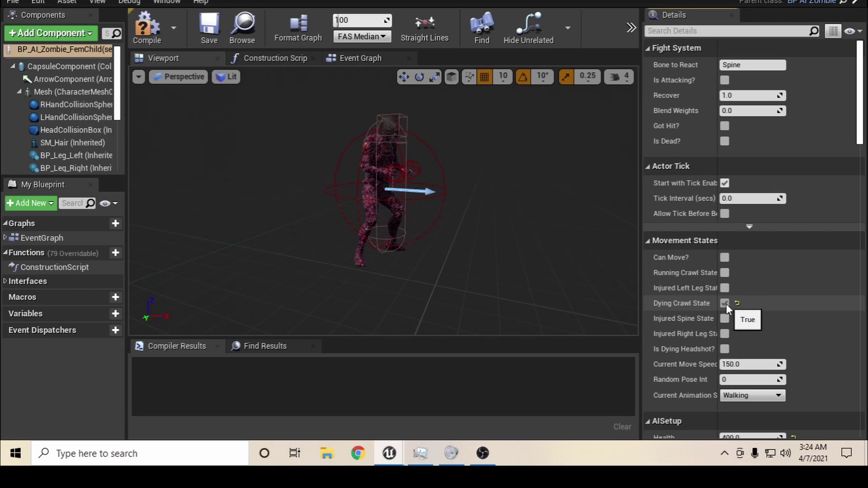
click(725, 304)
click(725, 304)
click(725, 304)
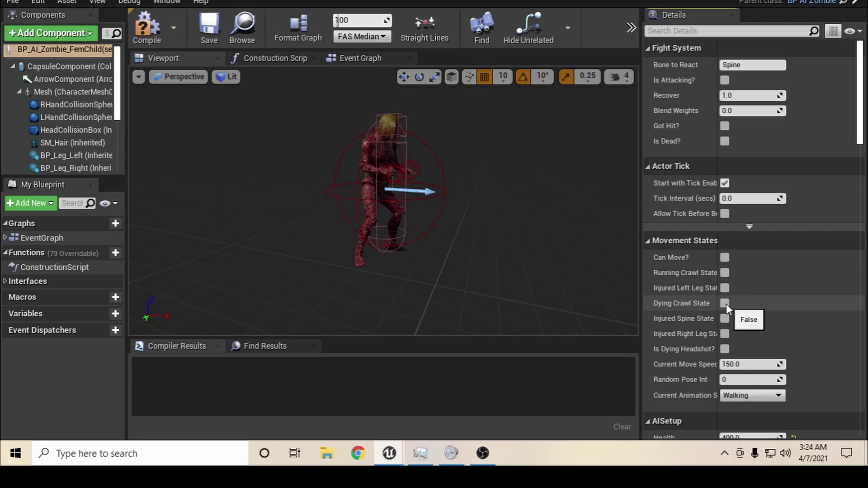
click(725, 318)
click(725, 319)
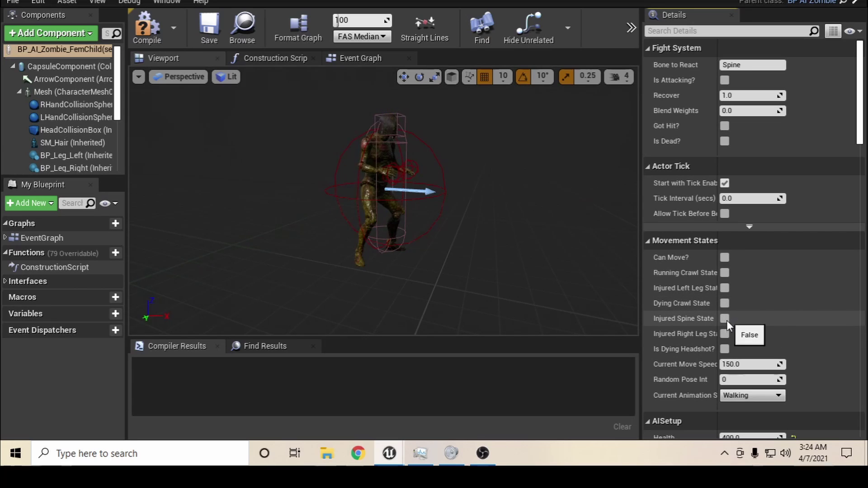
click(725, 335)
click(726, 336)
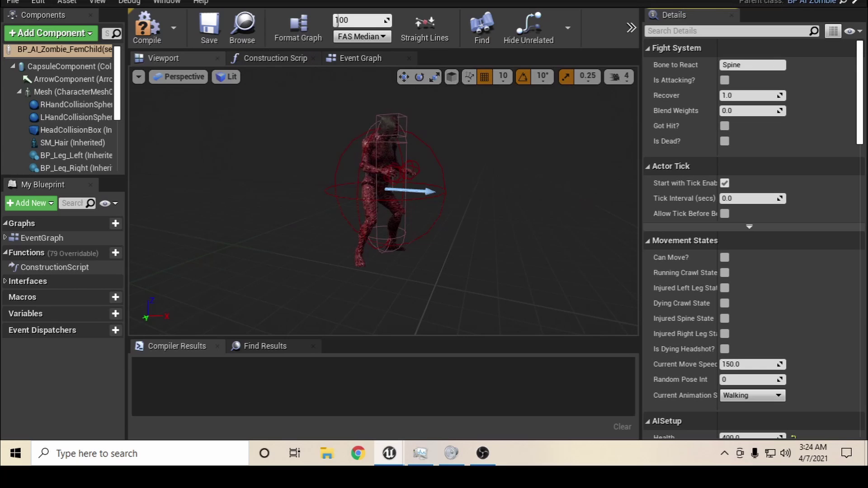
Switch to the parent BP_AI_Zombie blueprint and examine the Event Tick logic, including the Destroy by Distance and Attack by Distance sections
click(601, 1)
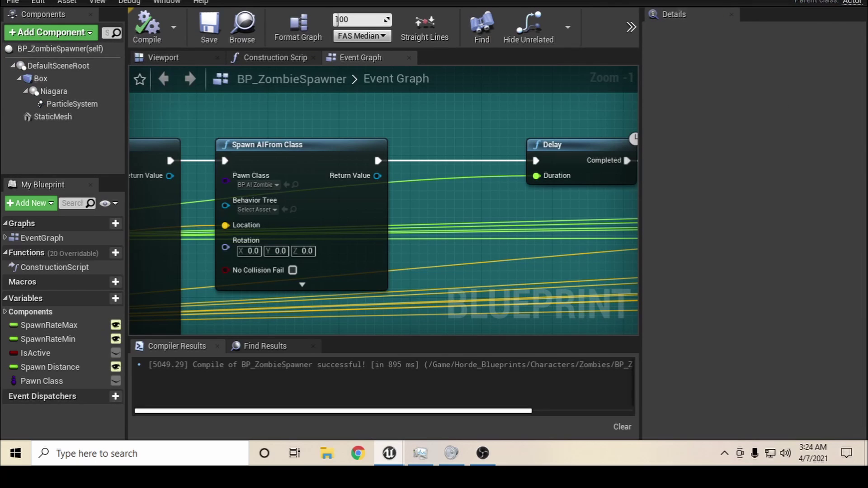
click(762, 3)
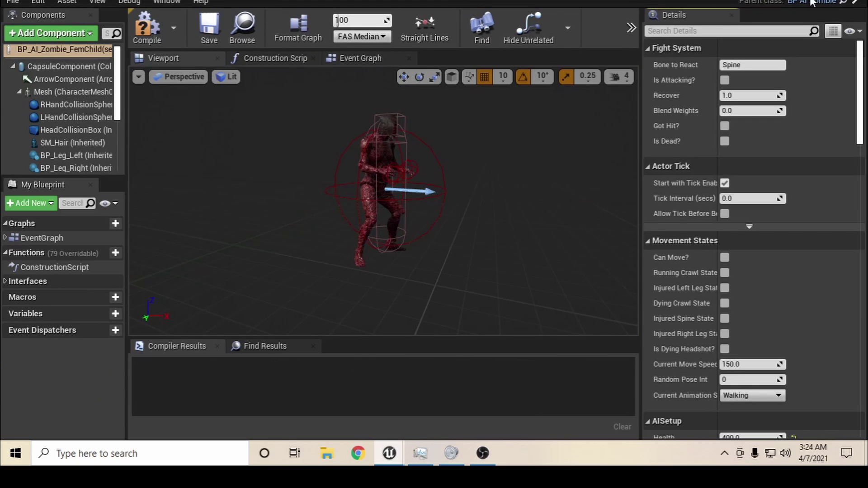
click(831, 3)
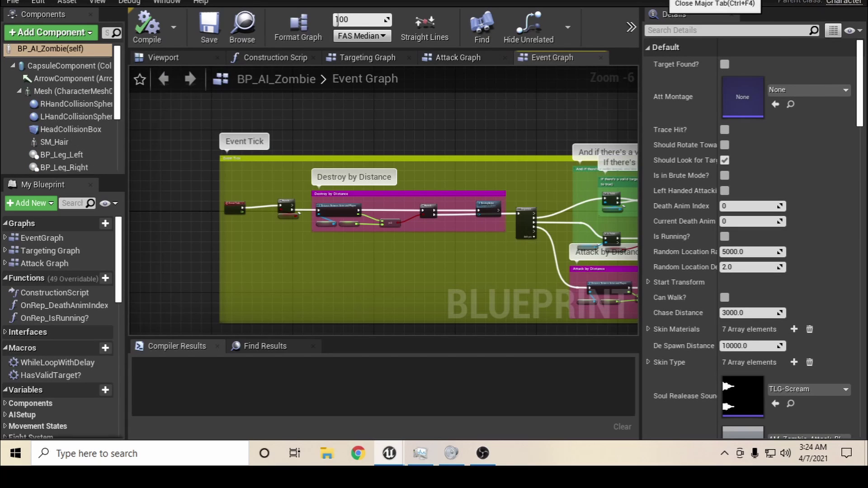
right_drag(587, 152, 192, 173)
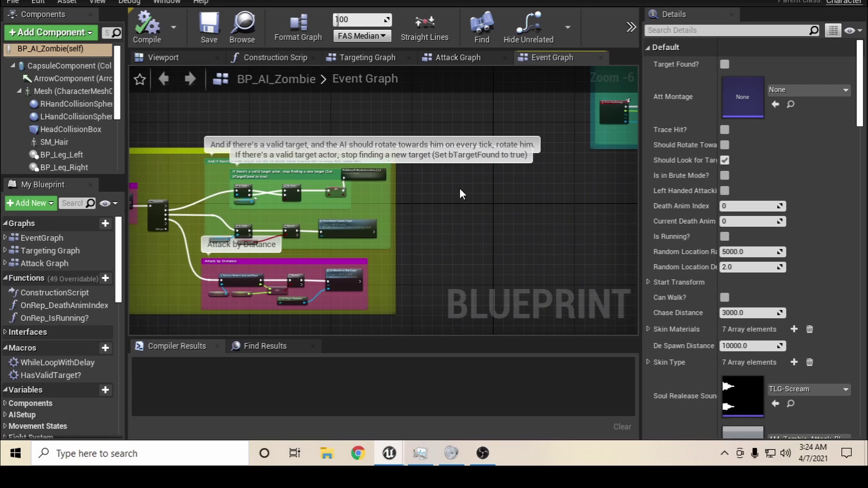
right_drag(459, 189, 659, 199)
Examine the Event BeginPlay, Initialize Zombie and Event AnyDamage sections of BP_AI_Zombie's Event Graph
right_drag(226, 113, 427, 355)
right_drag(519, 226, 368, 270)
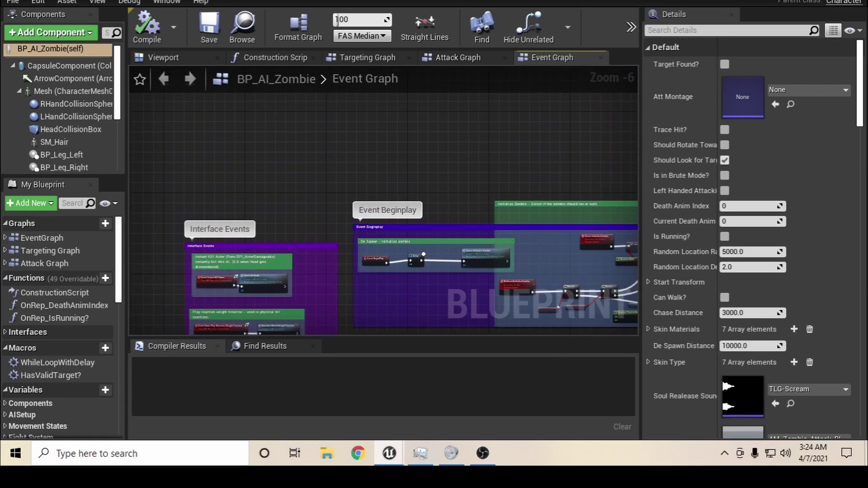
scroll(427, 272, up, 1)
scroll(368, 257, up, 1)
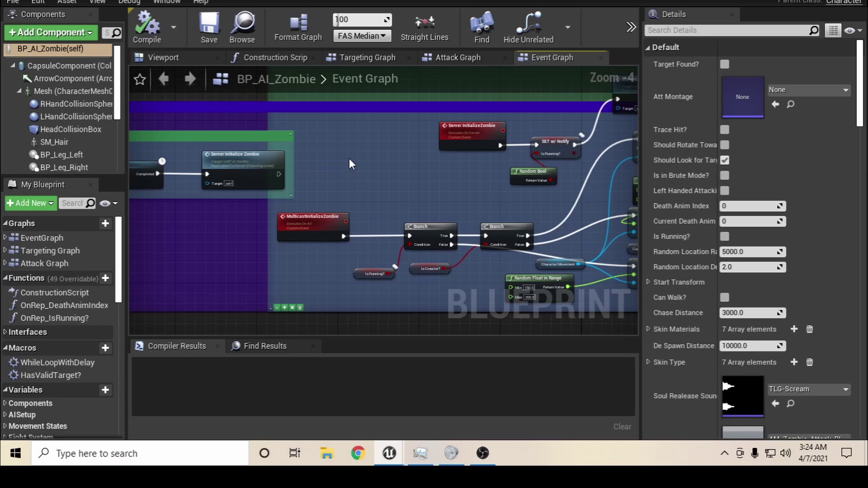
right_drag(349, 159, 481, 177)
double_click(376, 181)
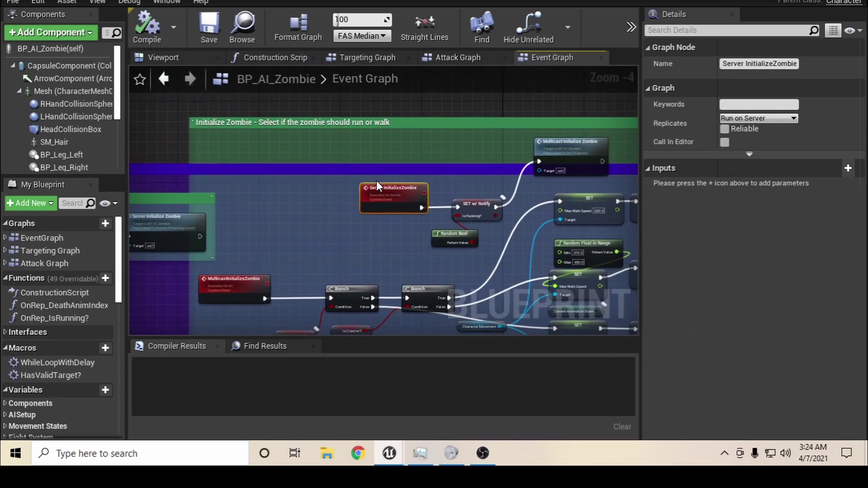
scroll(439, 238, down, 4)
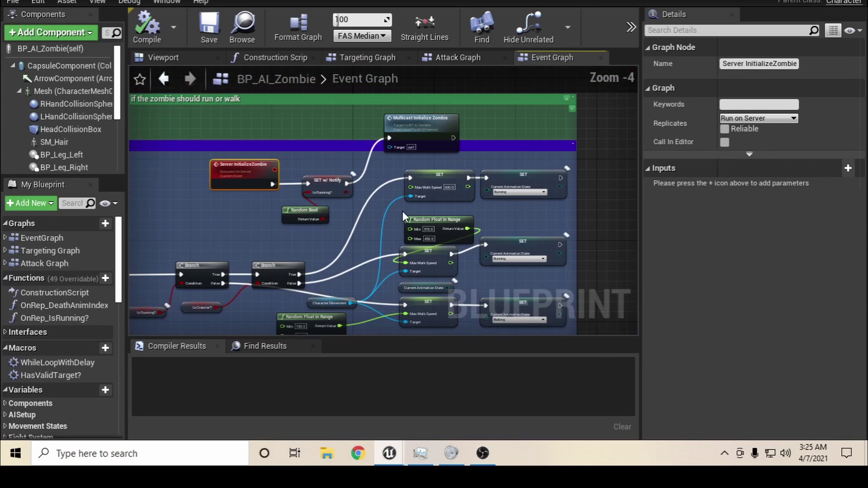
right_drag(403, 210, 430, 175)
scroll(431, 175, down, 4)
right_drag(465, 223, 156, 190)
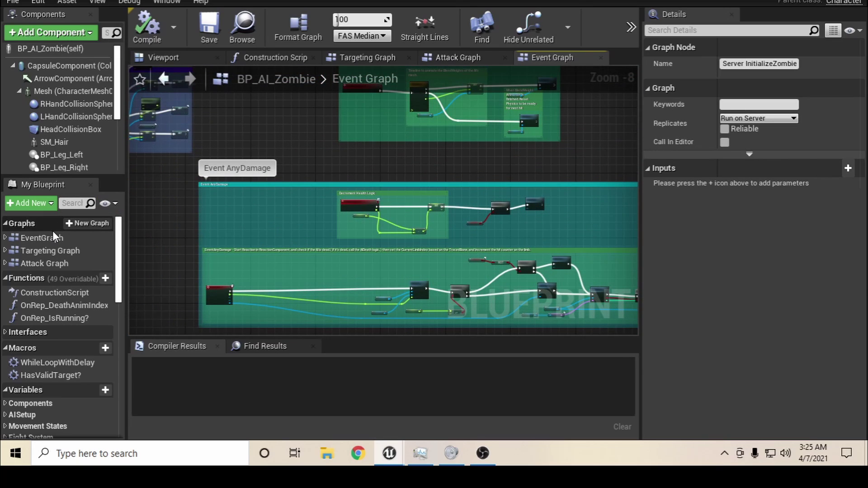
Open BP_AI_Zombie's Construction Script and examine the Hits Required for Dismemberment setup and the random material selection
double_click(51, 293)
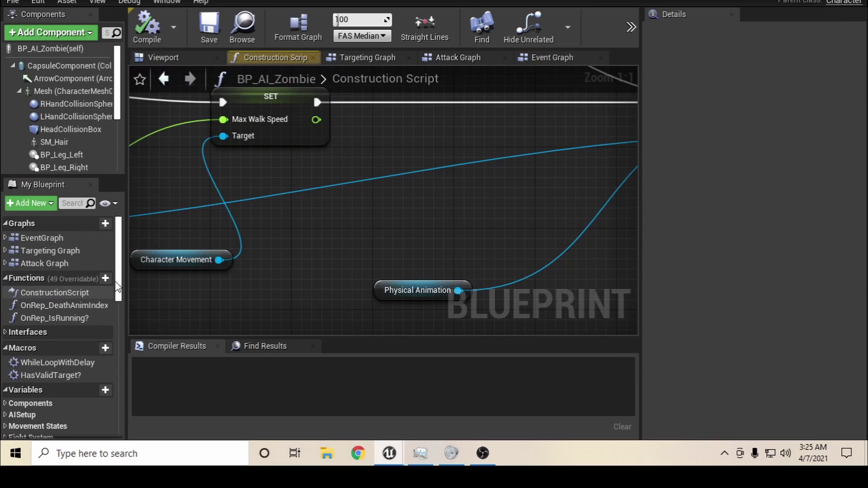
scroll(262, 254, down, 4)
right_drag(262, 254, 637, 319)
scroll(427, 307, down, 4)
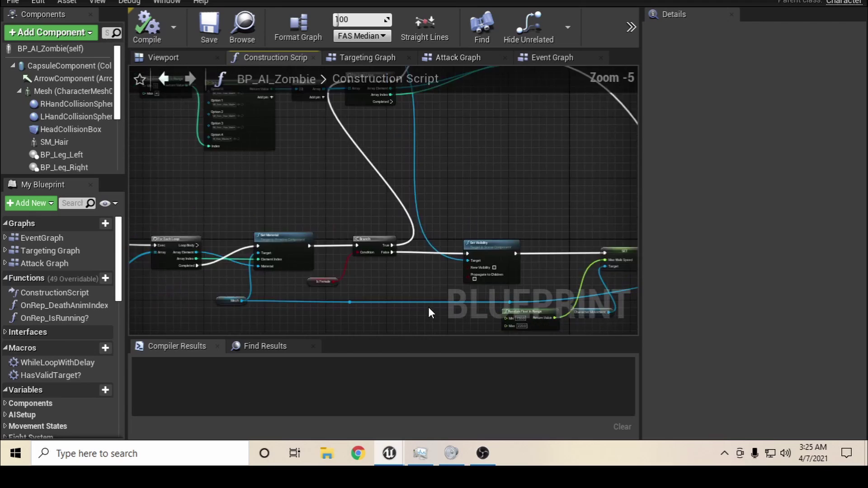
right_drag(278, 264, 598, 251)
scroll(455, 234, up, 4)
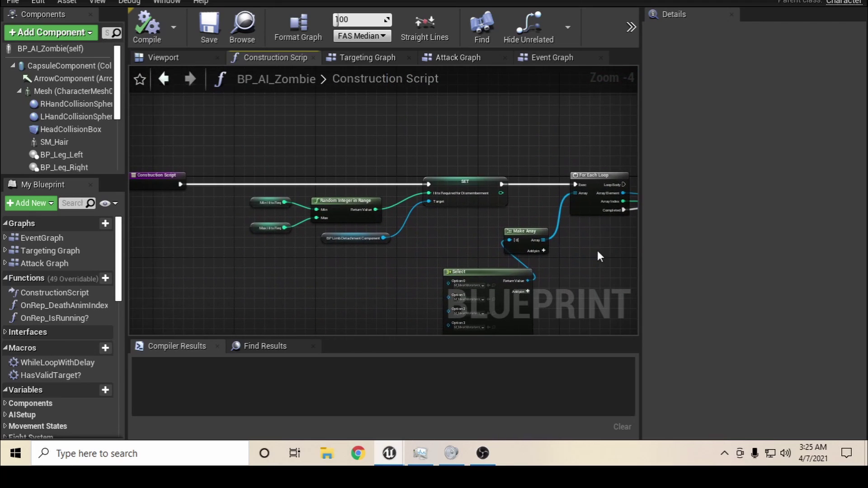
right_drag(433, 252, 422, 270)
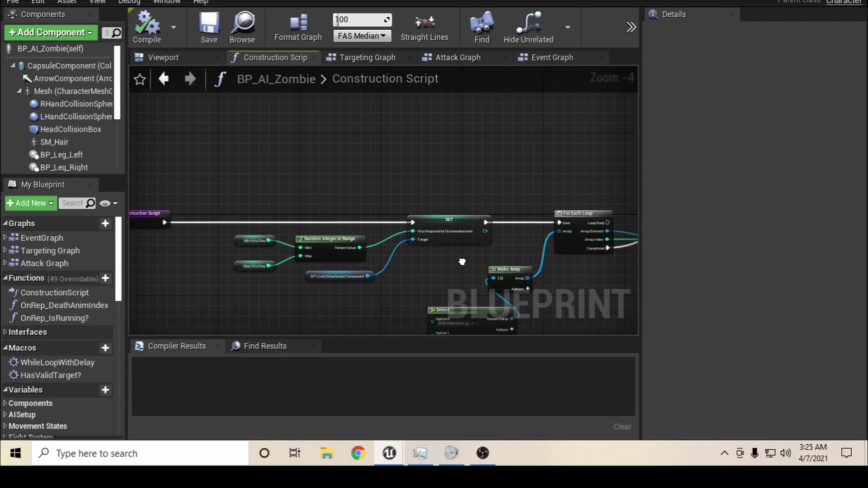
scroll(466, 257, up, 2)
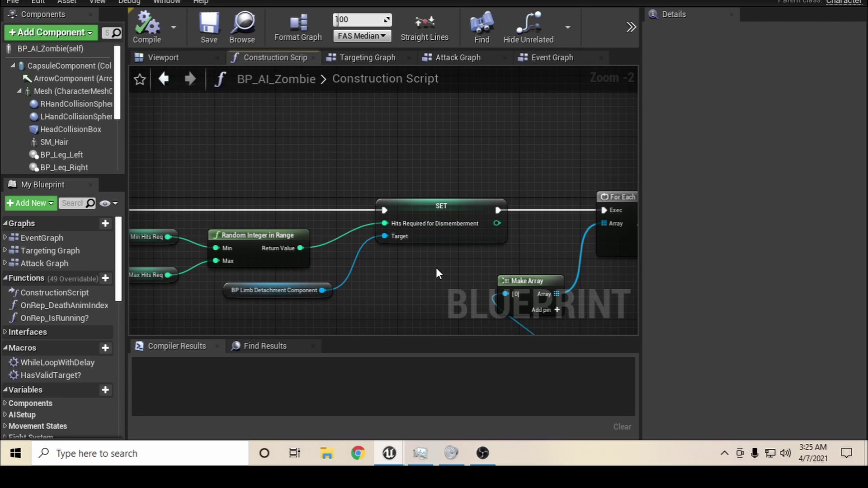
right_drag(435, 268, 259, 190)
right_drag(459, 201, 419, 200)
scroll(443, 194, down, 1)
scroll(420, 202, down, 2)
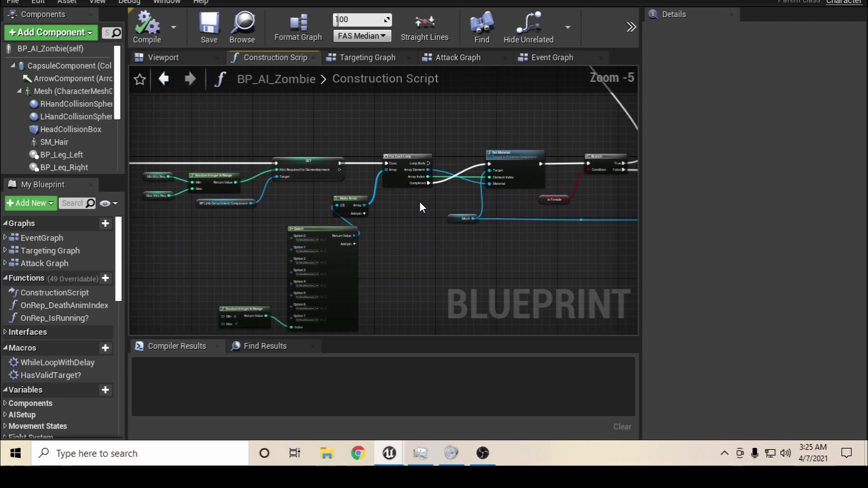
Examine the Construction Script's Set Material, Is Female branch, Set Visibility, Max Walk Speed and Set Skeletal Mesh Component nodes
right_drag(502, 252, 250, 245)
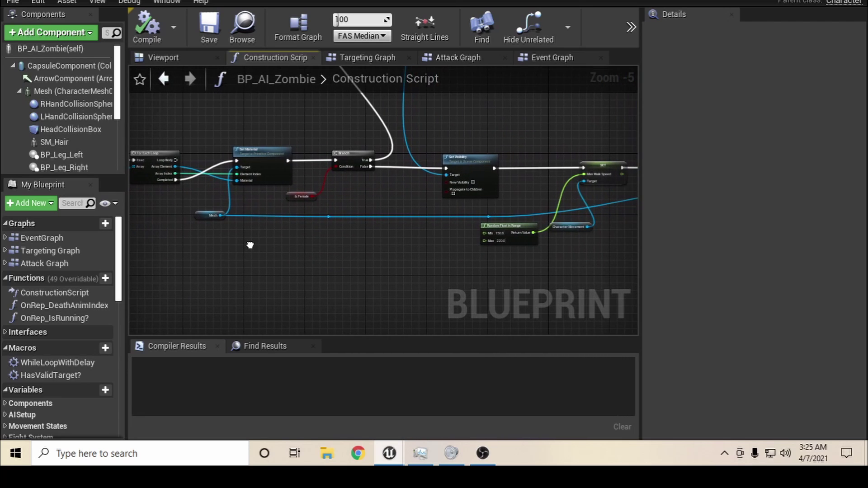
scroll(311, 217, up, 2)
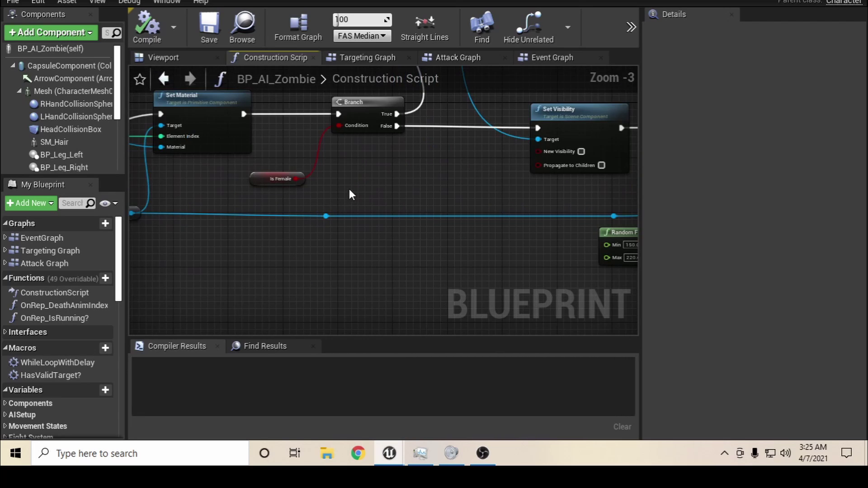
right_drag(351, 195, 368, 320)
right_drag(452, 136, 128, 303)
scroll(470, 255, down, 2)
scroll(381, 226, up, 2)
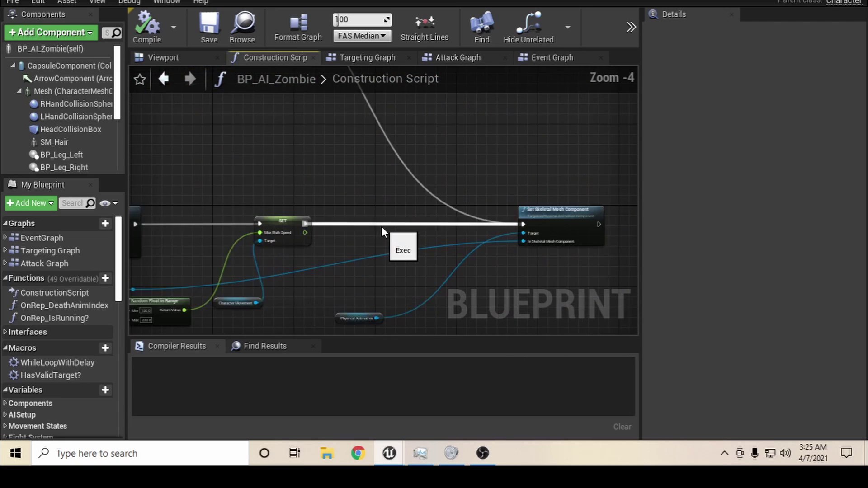
right_drag(381, 226, 867, 134)
scroll(430, 189, down, 3)
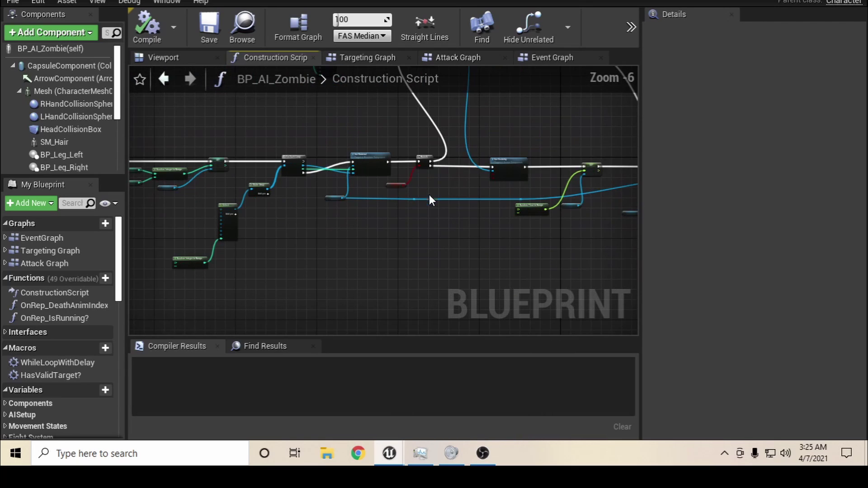
scroll(429, 201, up, 2)
right_drag(434, 217, 405, 212)
scroll(377, 230, down, 3)
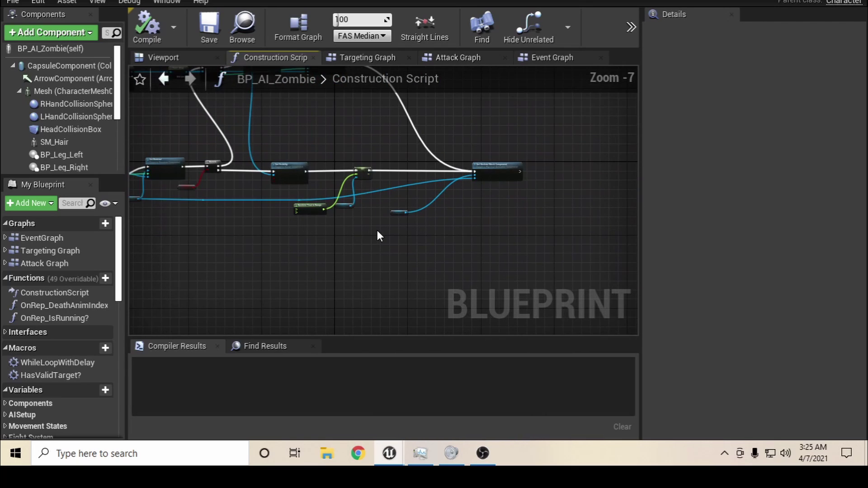
scroll(377, 229, up, 2)
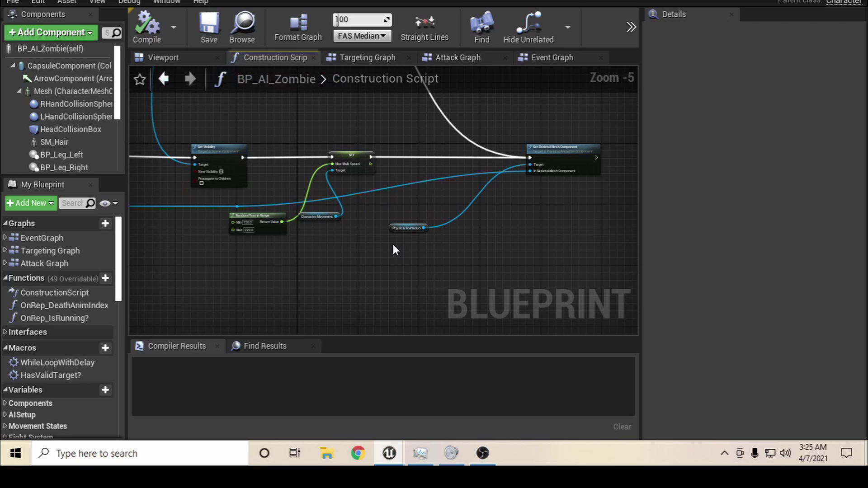
right_drag(373, 229, 556, 423)
right_drag(419, 238, 657, 24)
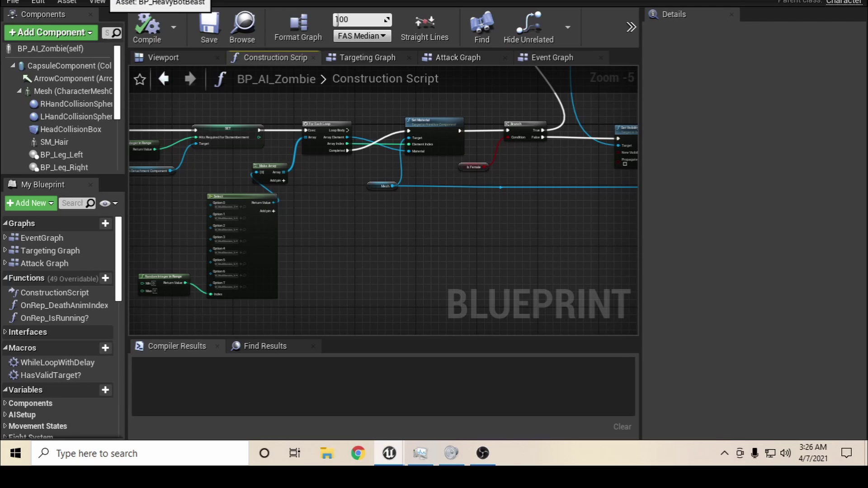
Check BP_HeavyBotBeast's Mesh component settings, switch to BP_Monster and open its Construction Script
click(105, 0)
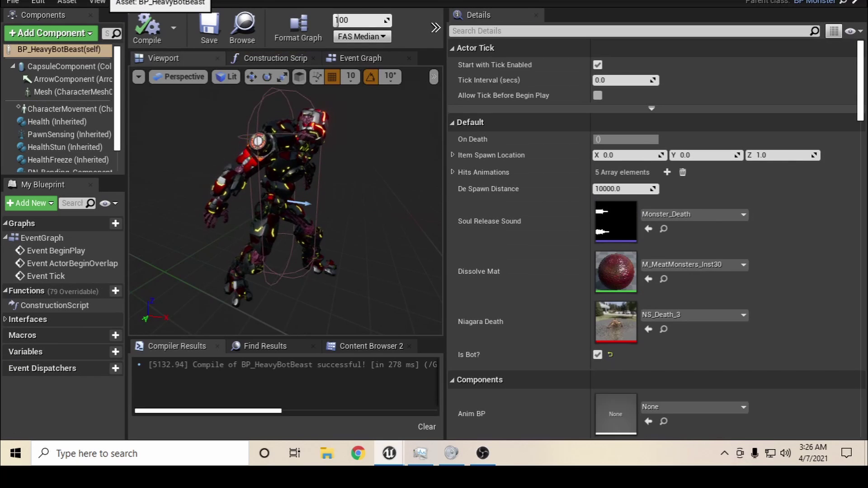
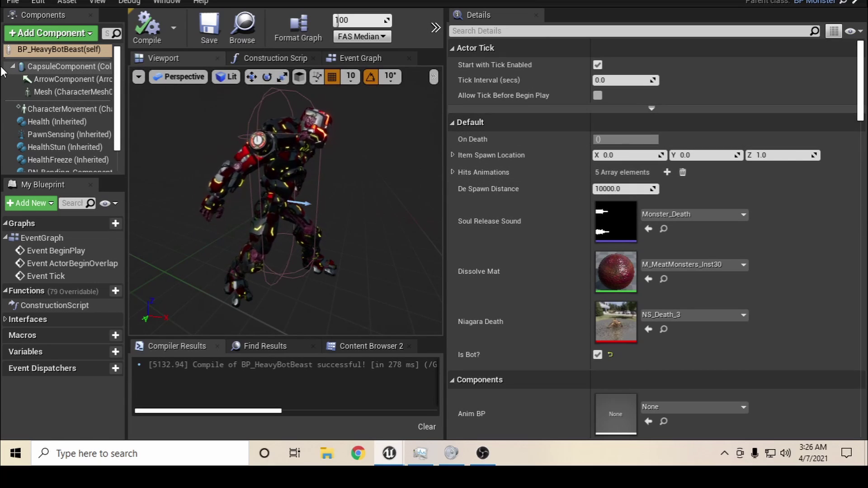
click(50, 92)
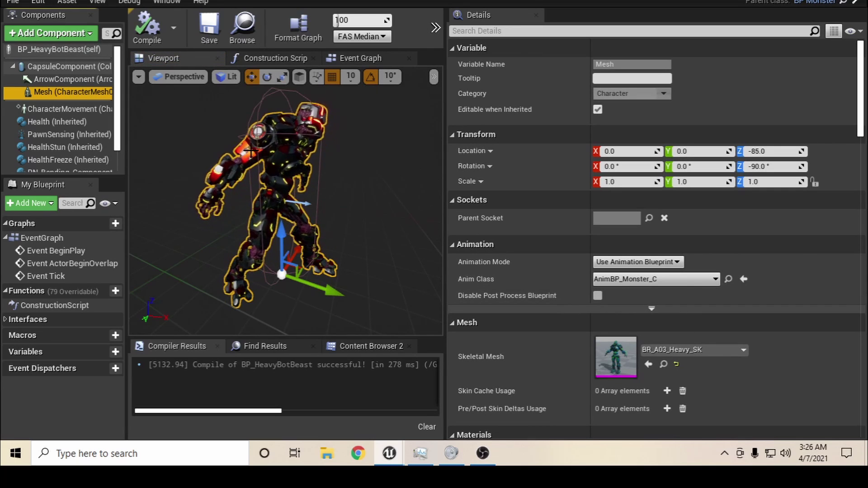
click(340, 2)
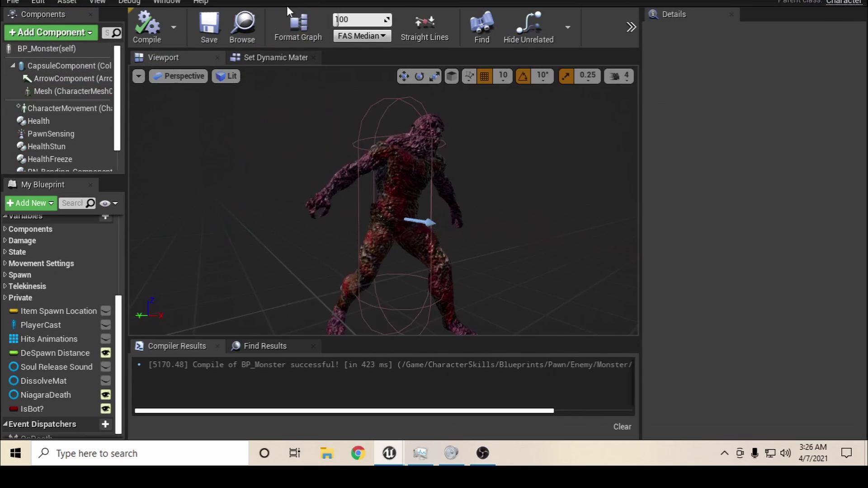
scroll(82, 257, up, 5)
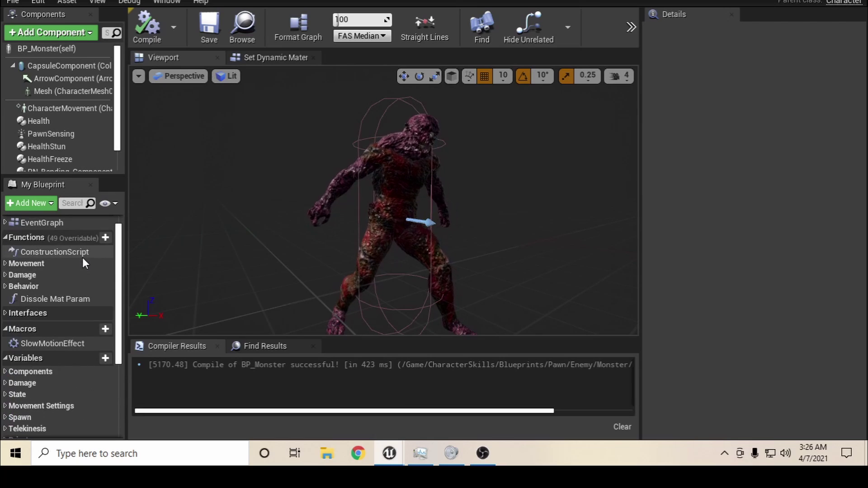
click(63, 268)
double_click(63, 268)
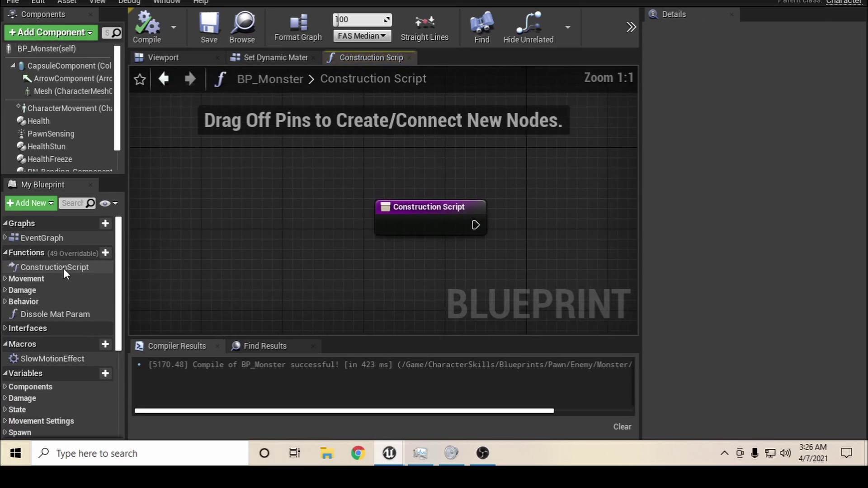
scroll(295, 188, down, 1)
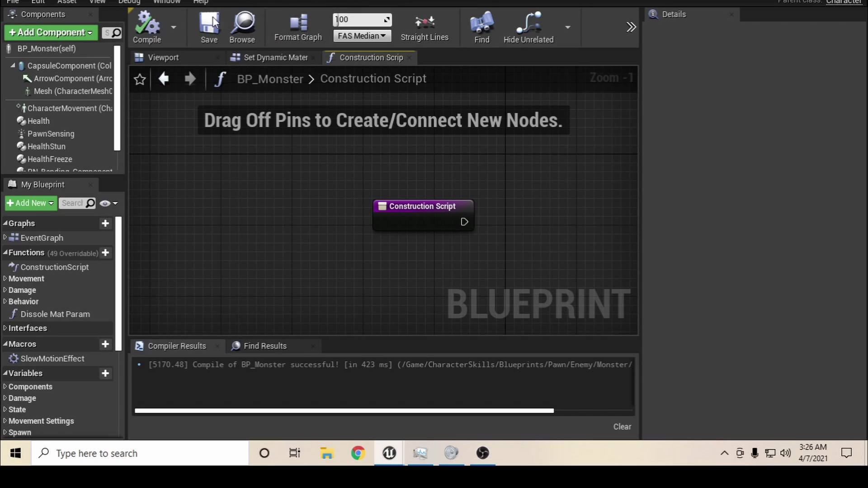
Open BP_Monster's Event Graph and go into its Set Dynamic Materials collapsed graph
double_click(59, 236)
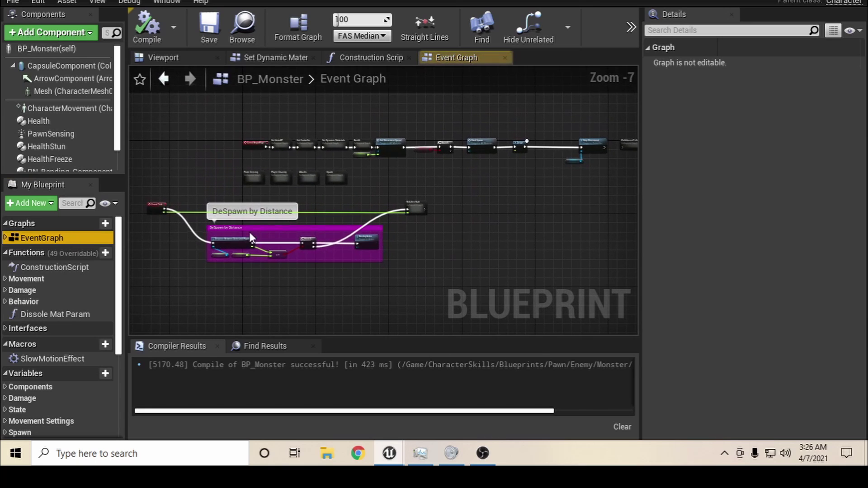
scroll(368, 246, up, 4)
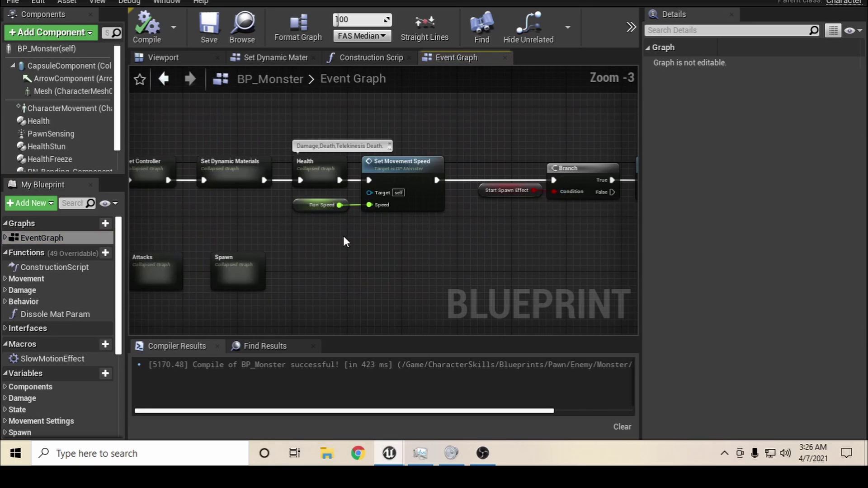
right_drag(259, 217, 324, 316)
double_click(296, 272)
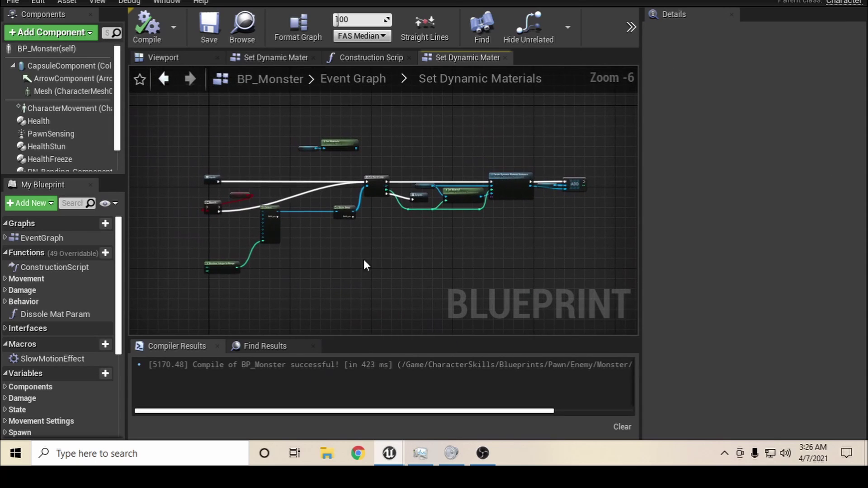
Delete the Branch and IsBot? nodes next to the random material Select in BP_Monster's Set Dynamic Materials graph
scroll(381, 248, up, 3)
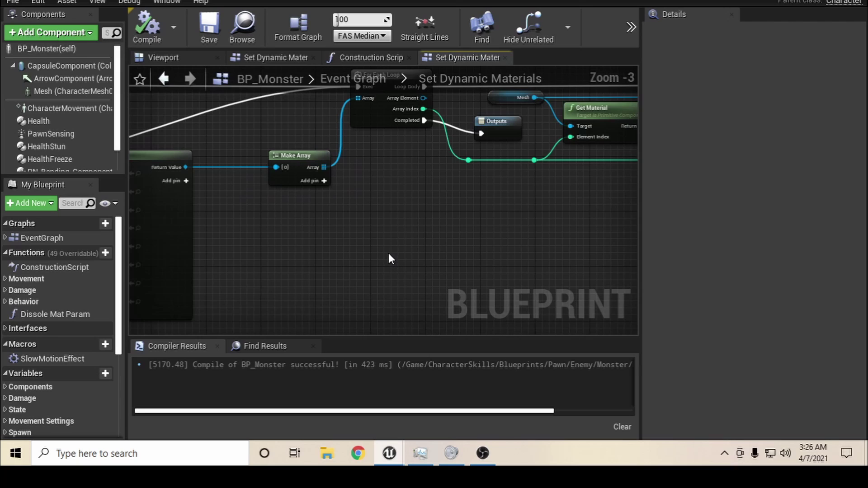
scroll(391, 259, down, 2)
right_drag(391, 259, 461, 280)
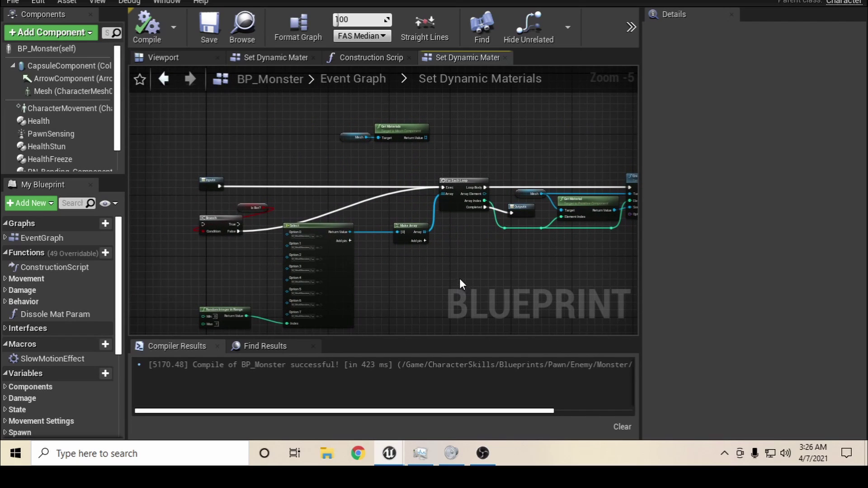
scroll(434, 270, up, 1)
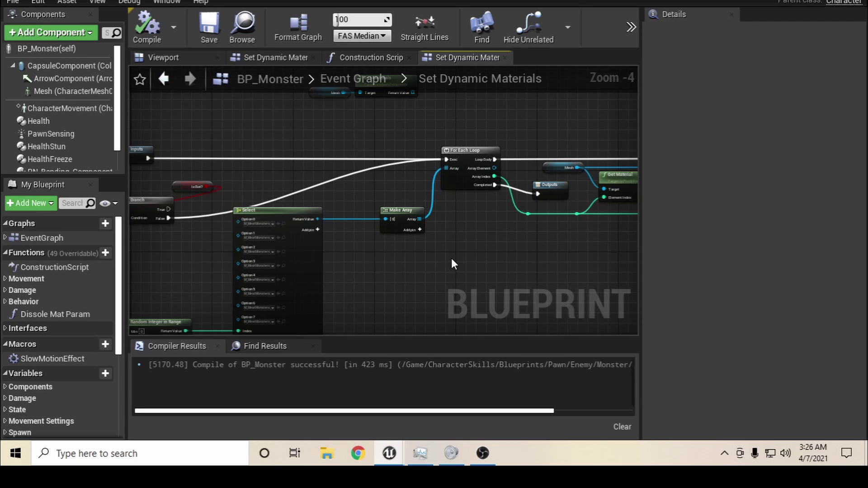
right_drag(451, 261, 513, 274)
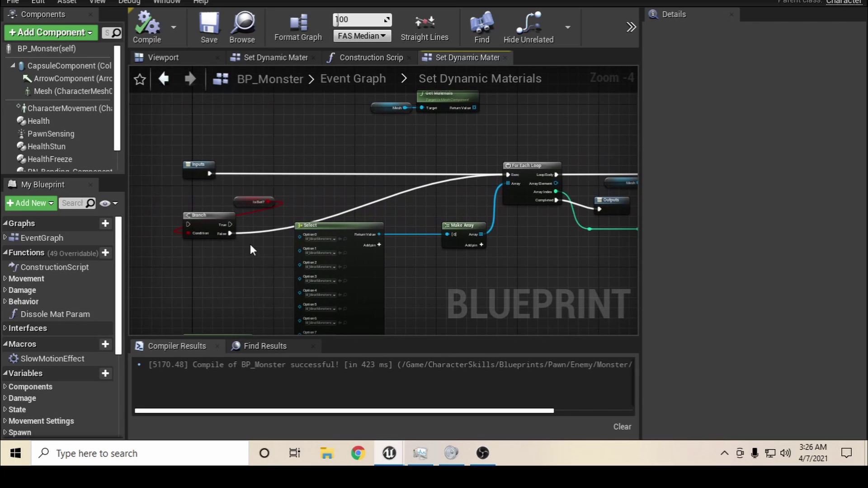
drag(188, 197, 189, 197)
right_click(242, 200)
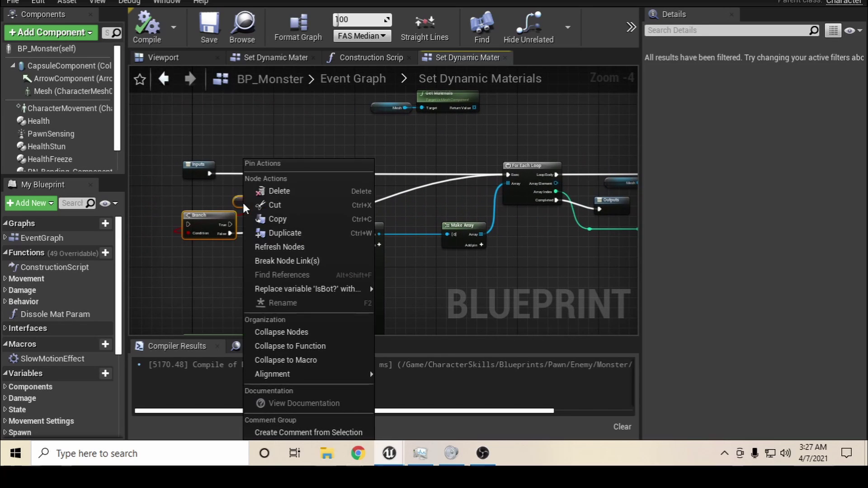
click(280, 193)
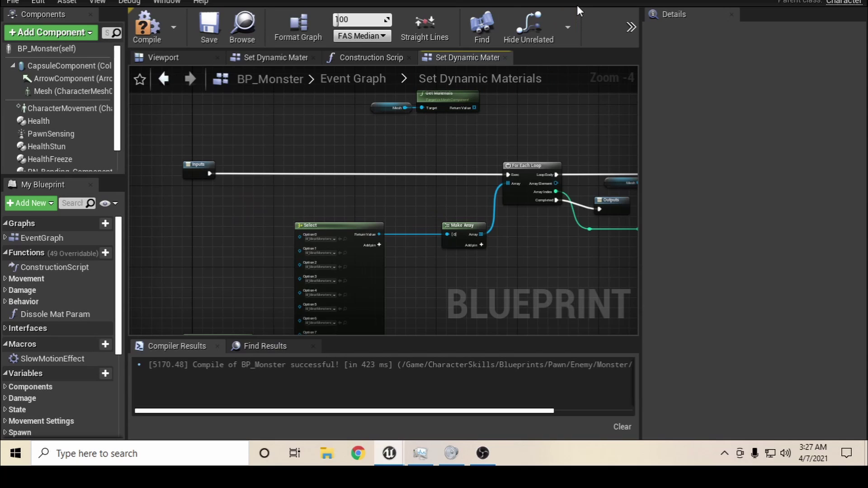
In BP_AI_Zombie's Construction Script, connect the hair For Each Loop's Completed output to Set Visibility and break its Loop Body link
click(659, 1)
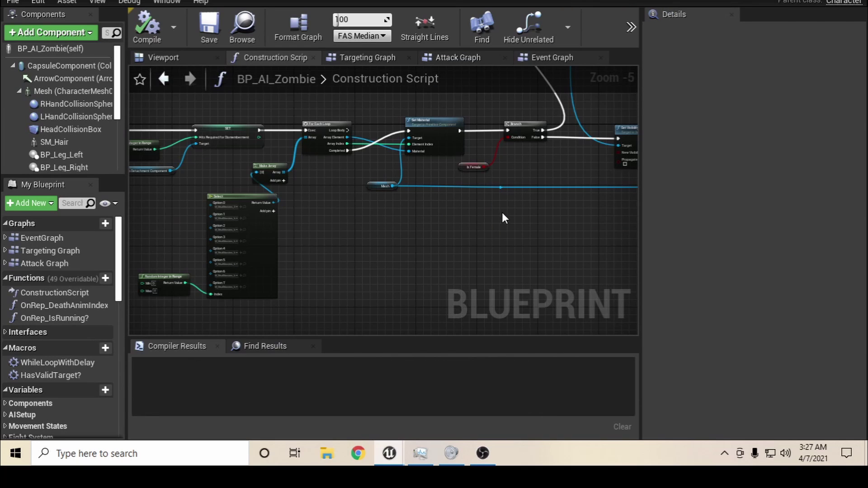
right_drag(505, 218, 409, 389)
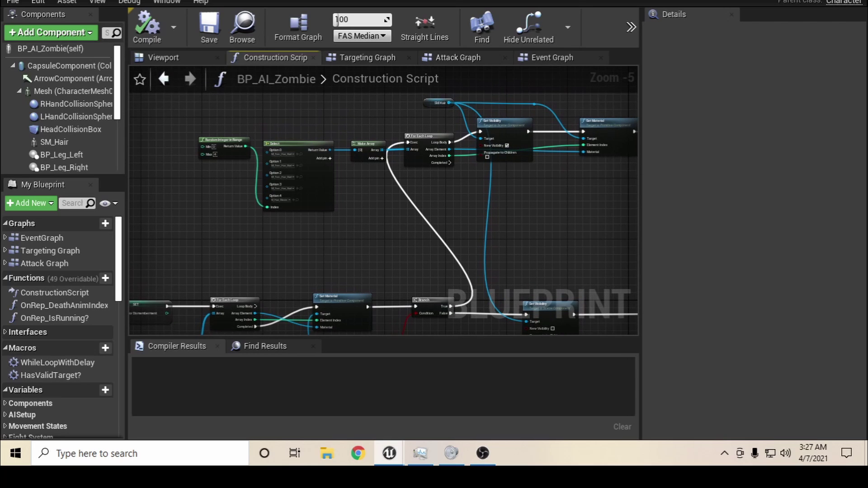
right_drag(398, 307, 398, 308)
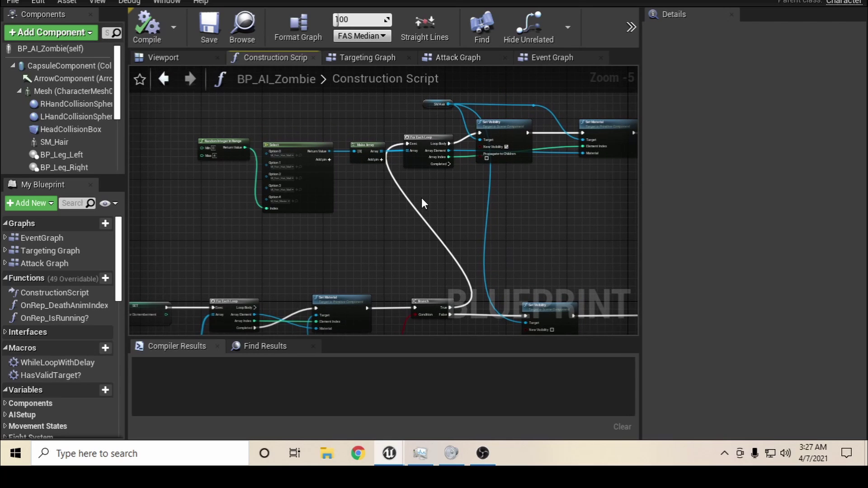
scroll(422, 199, up, 2)
right_drag(442, 196, 273, 288)
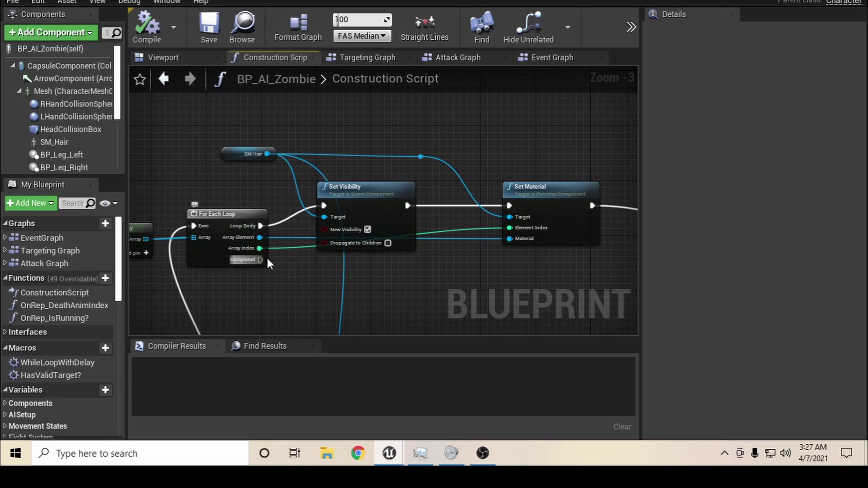
drag(261, 260, 324, 206)
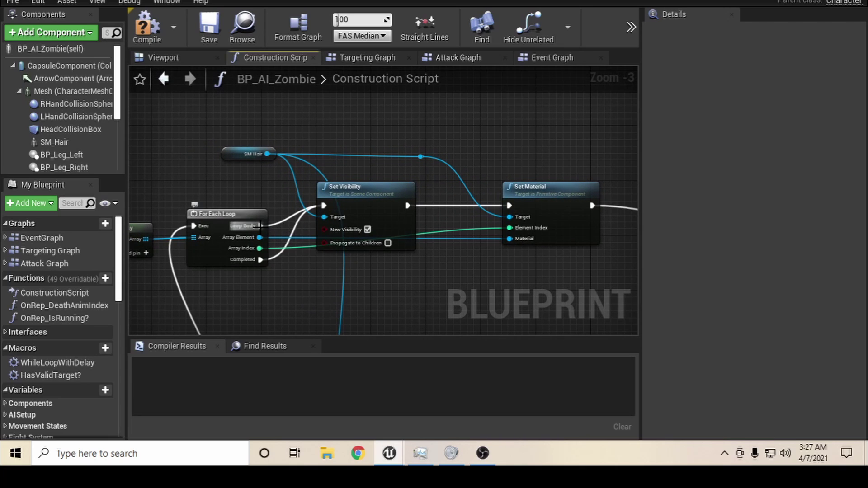
right_click(260, 226)
mouse_move(316, 269)
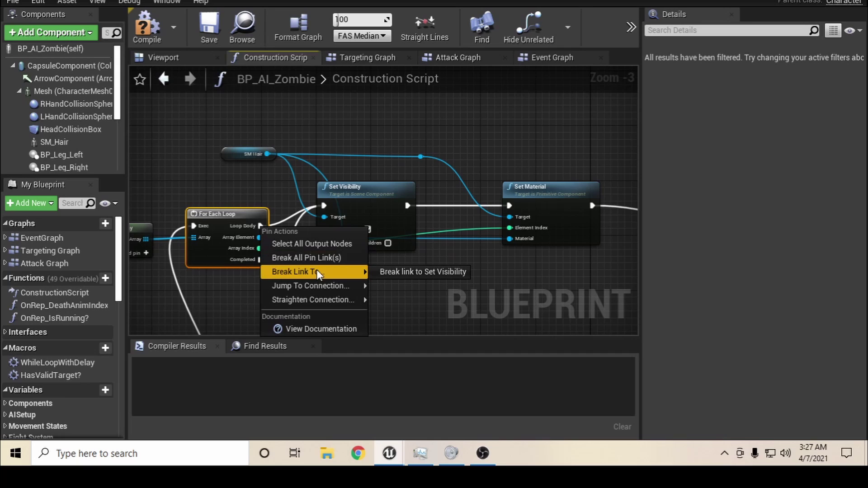
click(383, 271)
scroll(304, 208, down, 2)
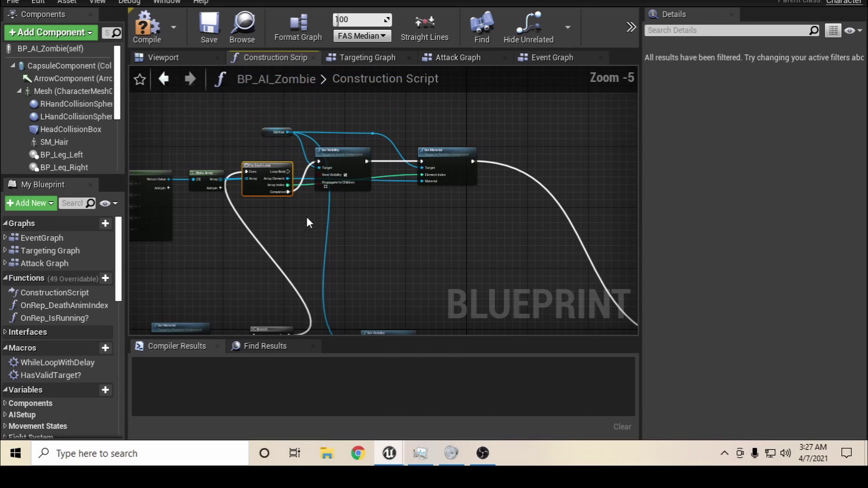
right_drag(307, 221, 480, 194)
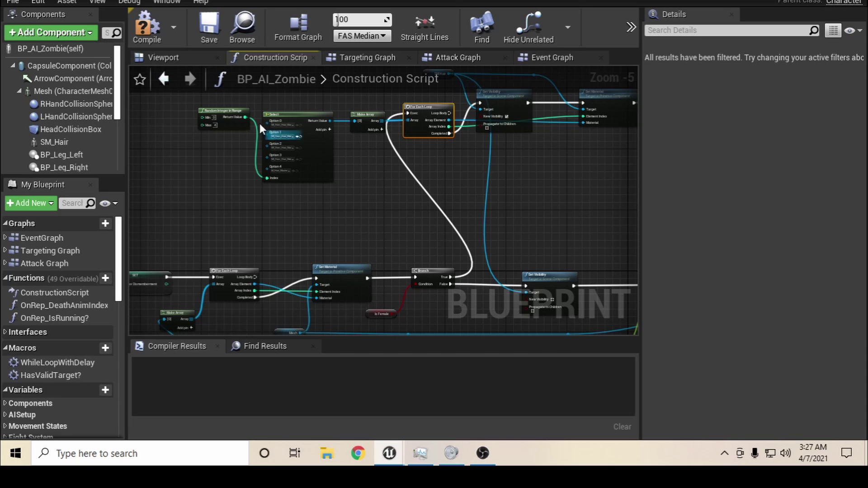
Preview BP_AI_Zombie in its viewport and repeatedly toggle the Mesh component's Disable Post Process option to check the random materials, leaving it off
click(166, 60)
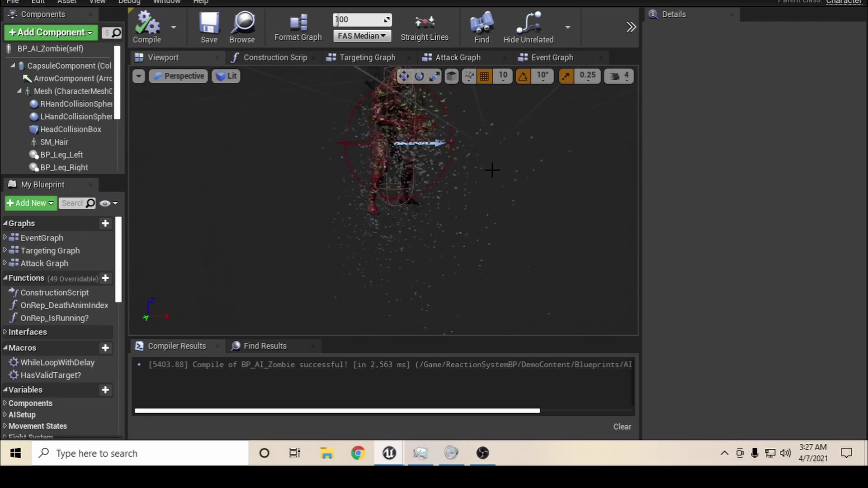
click(62, 89)
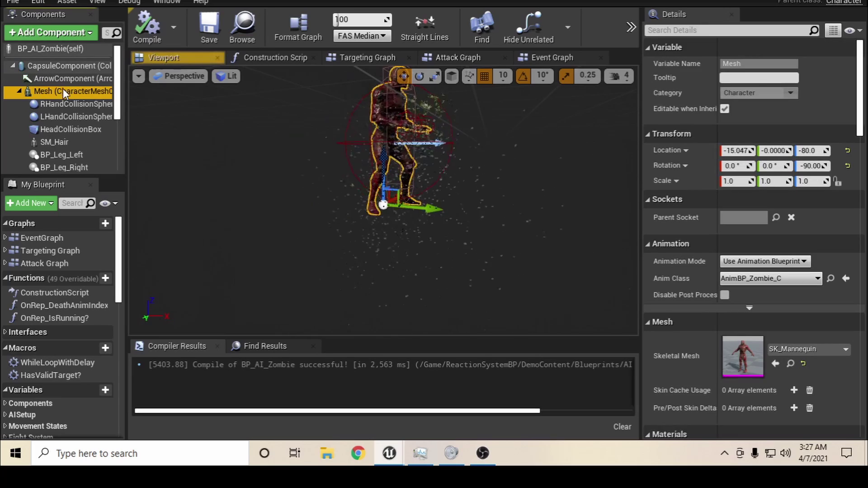
click(726, 300)
click(724, 296)
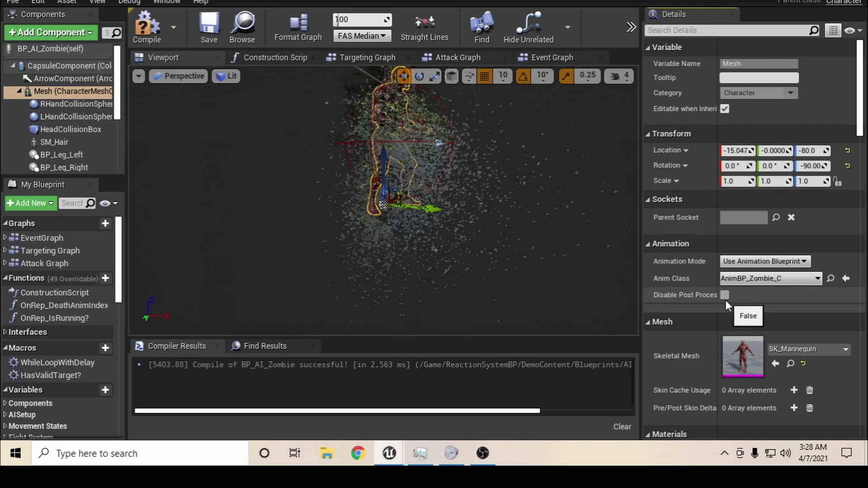
click(724, 296)
click(724, 296)
click(725, 300)
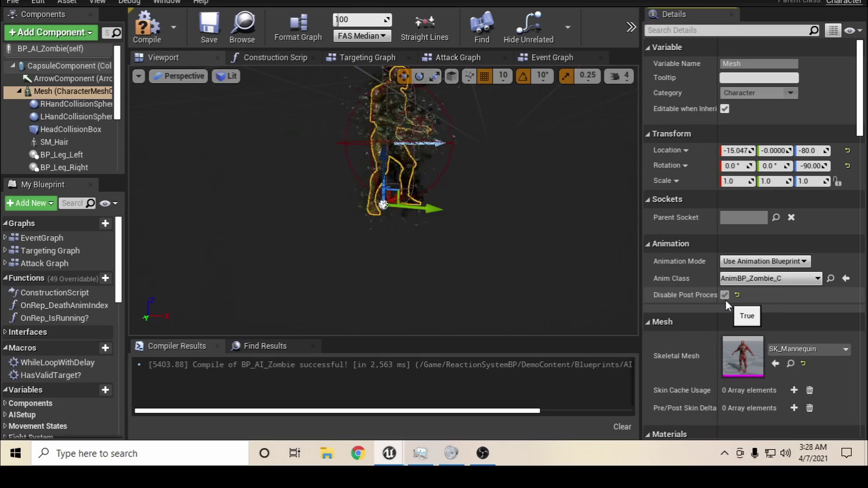
click(726, 300)
click(725, 301)
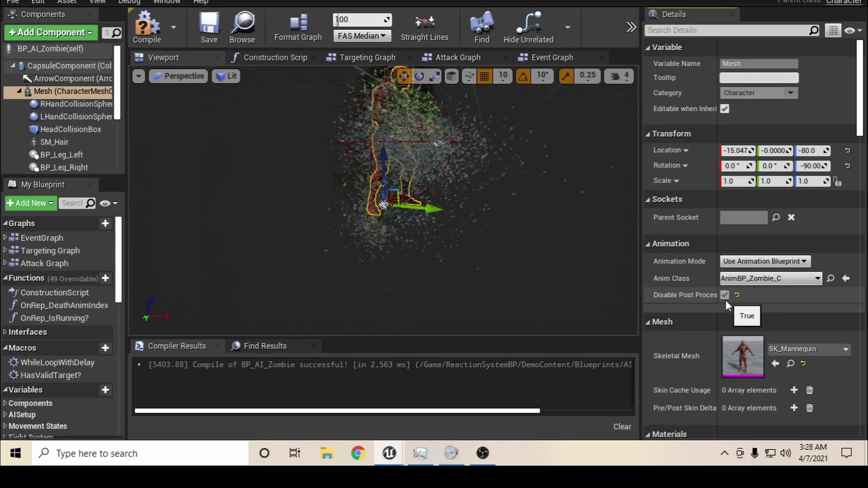
click(726, 300)
click(725, 300)
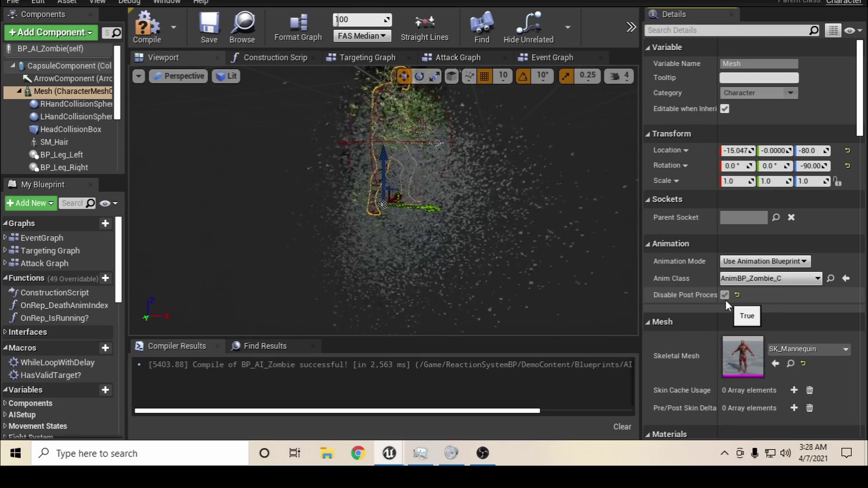
click(726, 300)
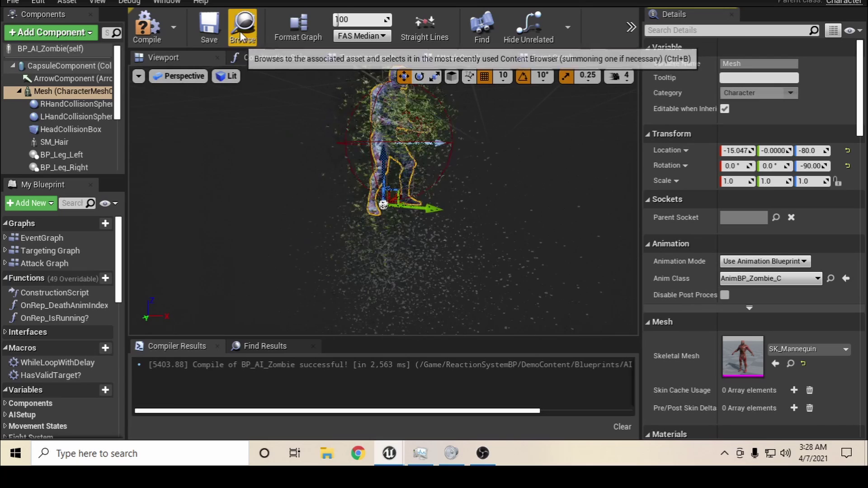
Switch to BP_Monster and examine the For Each Loop and its array input in the Set Dynamic Materials graph
click(389, 2)
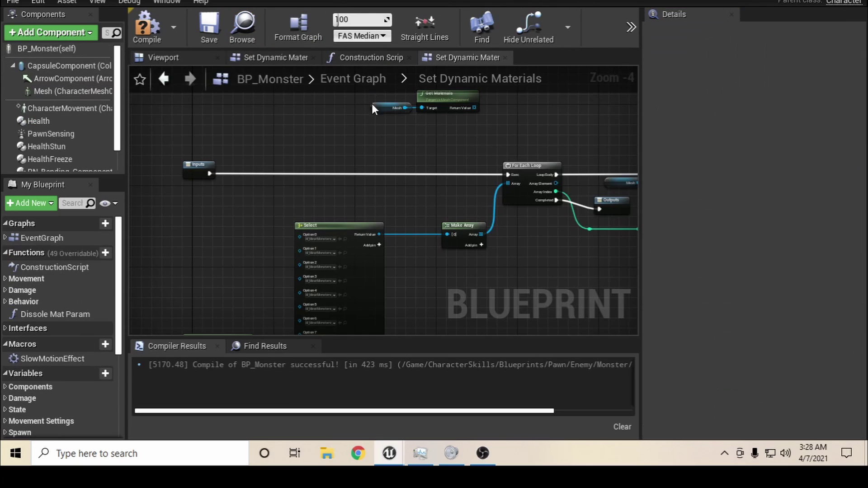
right_drag(457, 272, 294, 277)
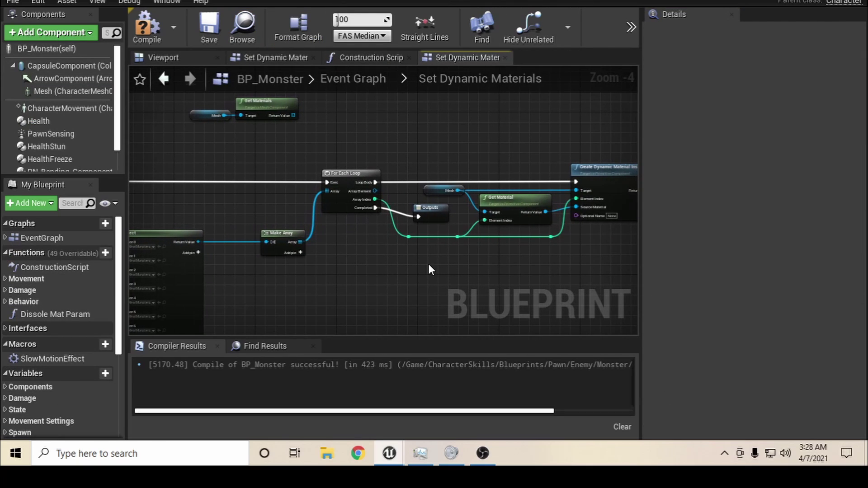
scroll(429, 267, up, 1)
right_drag(408, 252, 430, 317)
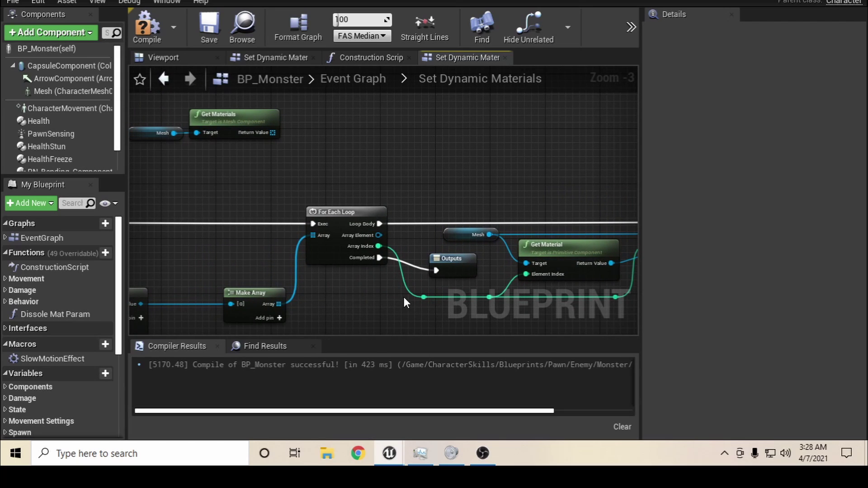
scroll(403, 297, down, 2)
right_drag(403, 297, 432, 257)
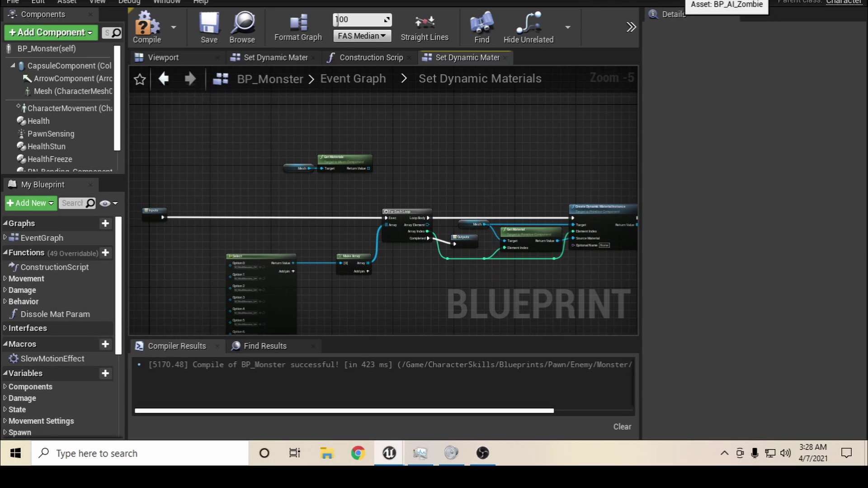
Open the Construction Script of BP_AI_Zombie and examine how its For Each Loop feeds the Set Material node
click(678, 1)
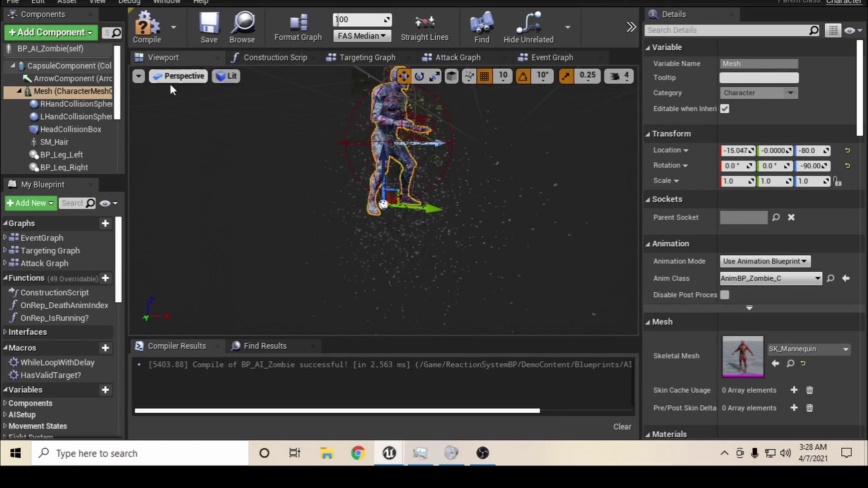
click(52, 49)
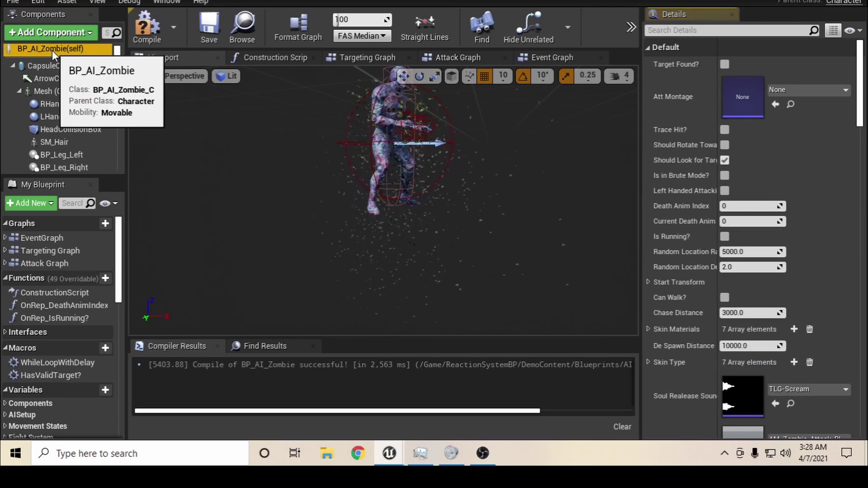
click(567, 57)
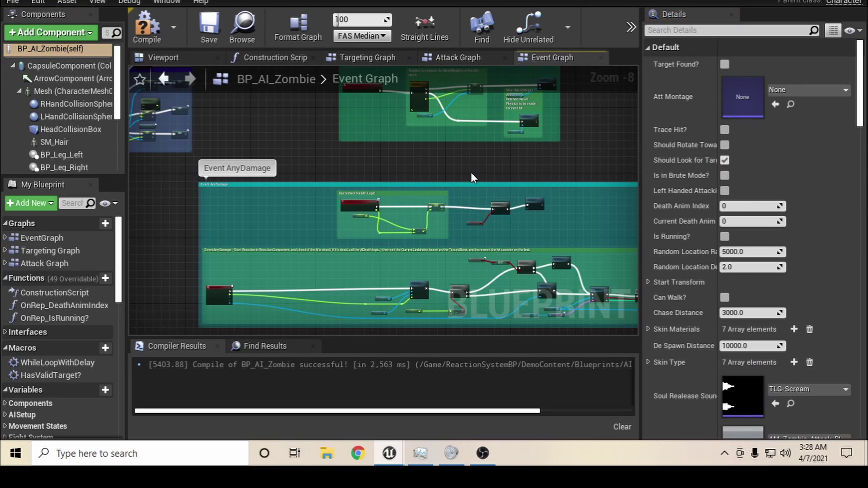
right_drag(470, 166, 590, 219)
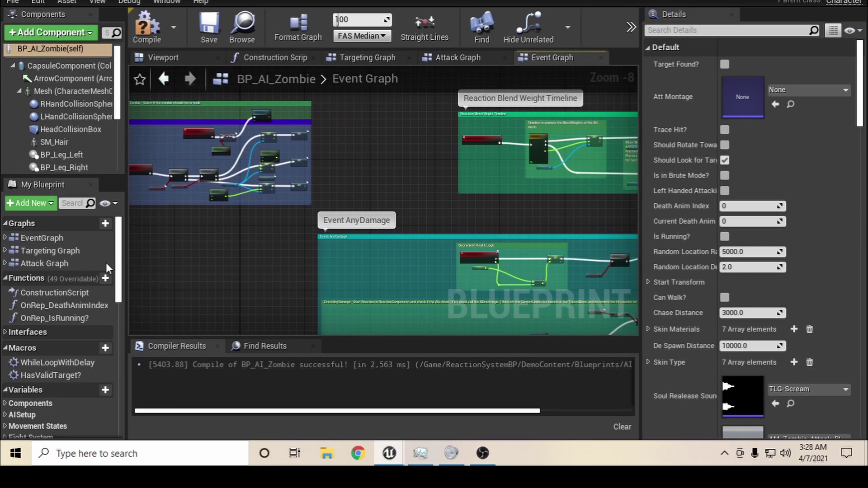
double_click(47, 295)
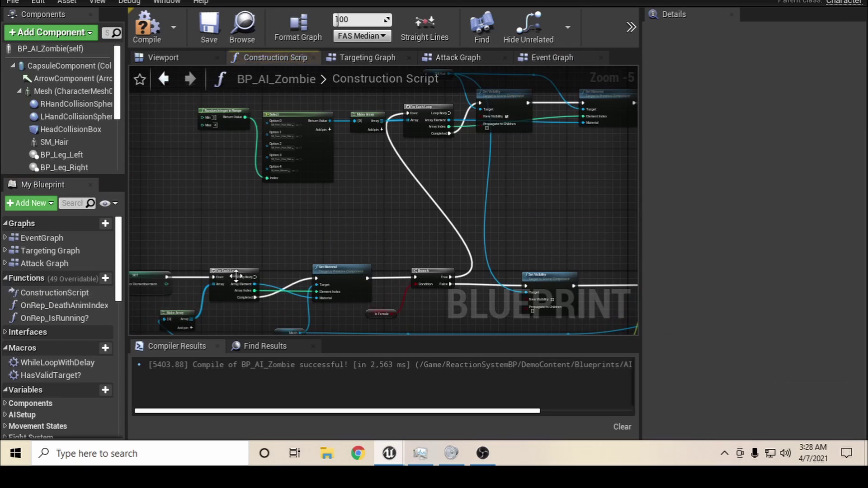
scroll(371, 125, up, 3)
scroll(371, 125, down, 1)
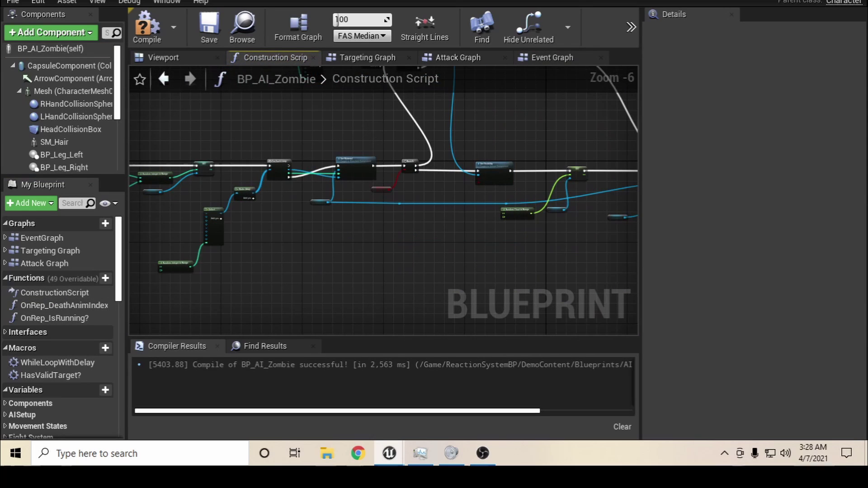
right_drag(370, 125, 288, 184)
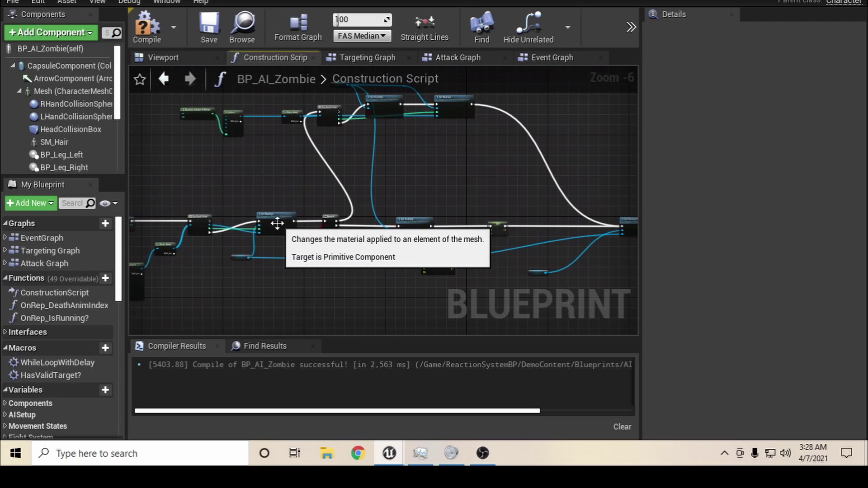
scroll(274, 227, up, 2)
right_drag(252, 274, 294, 283)
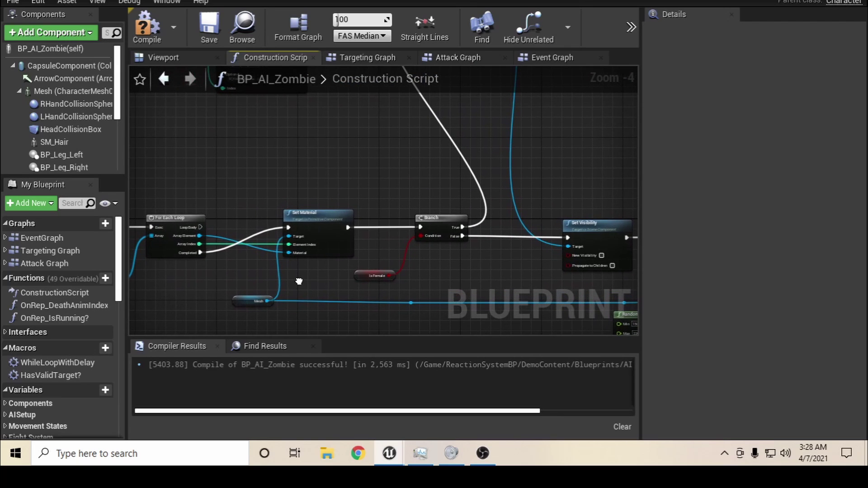
scroll(224, 254, up, 1)
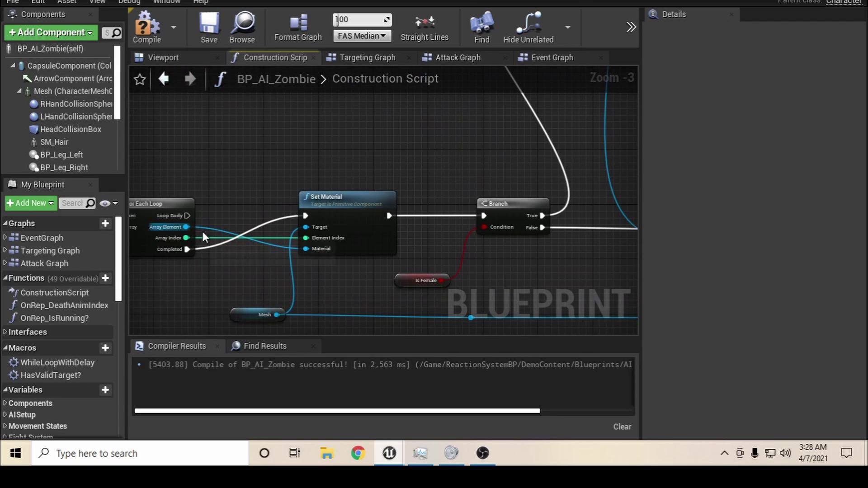
right_drag(247, 276, 419, 270)
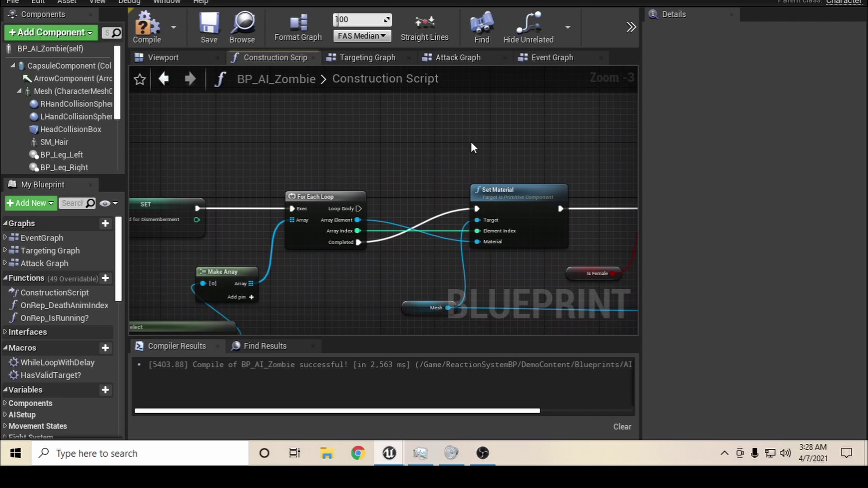
right_drag(432, 139, 332, 156)
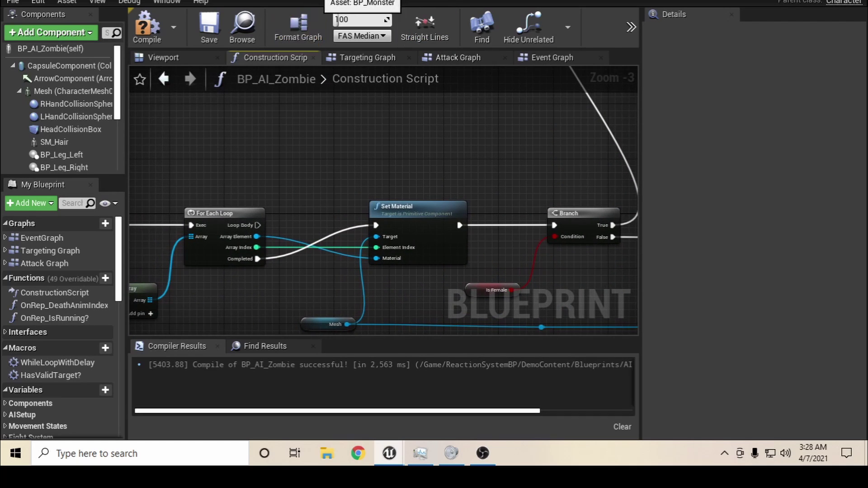
Return to BP_Monster and trace the Set Dynamic Materials loop through Get Material to Create Dynamic Material Instance and ADD
click(359, 1)
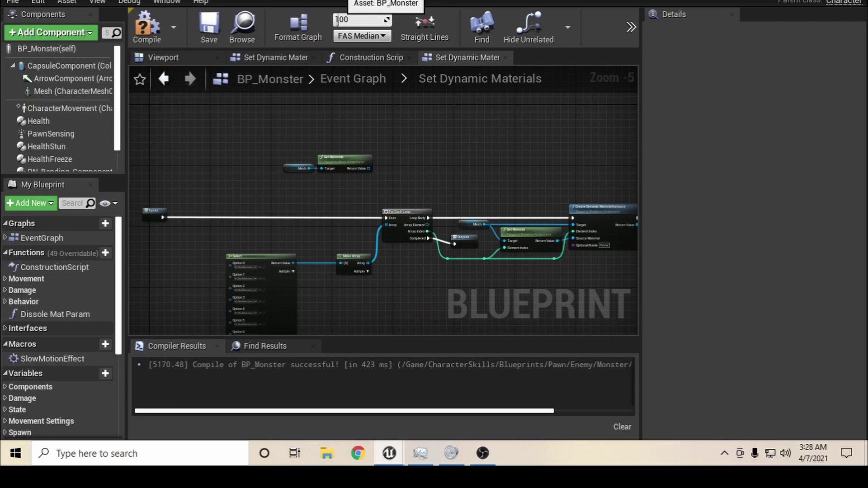
scroll(429, 273, up, 2)
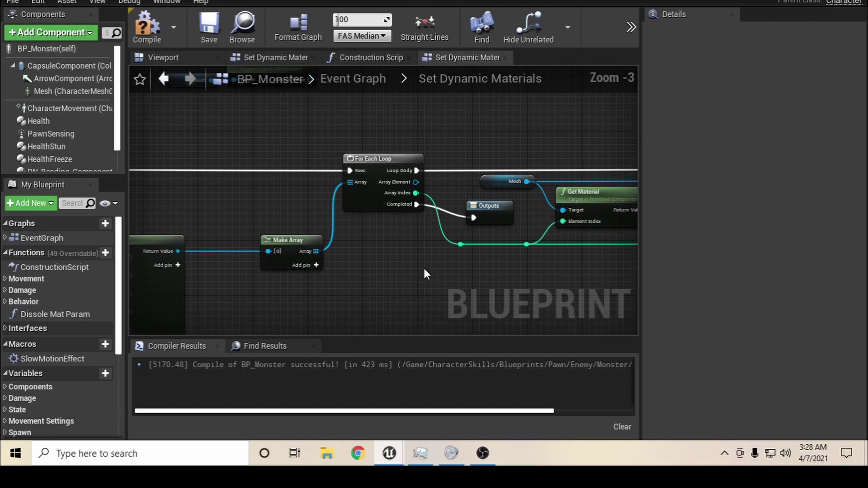
right_drag(423, 267, 260, 268)
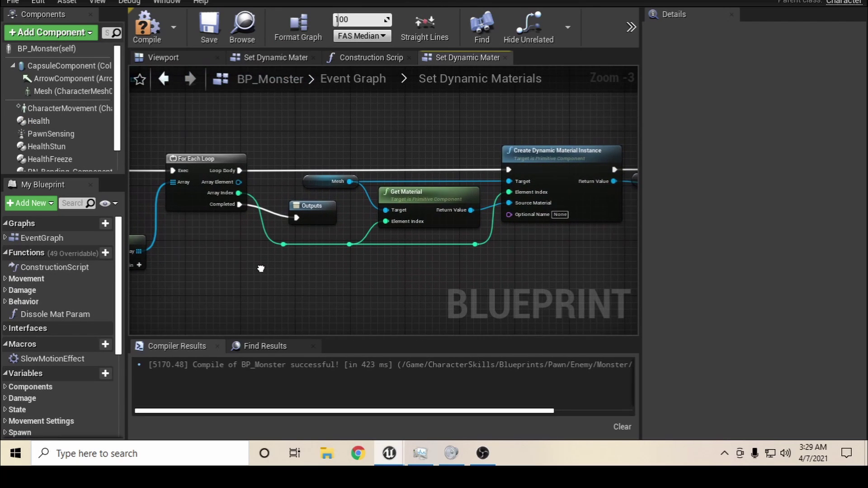
mouse_move(380, 284)
right_down()
mouse_move(186, 270)
mouse_move(297, 291)
mouse_move(381, 290)
right_up()
scroll(382, 287, down, 1)
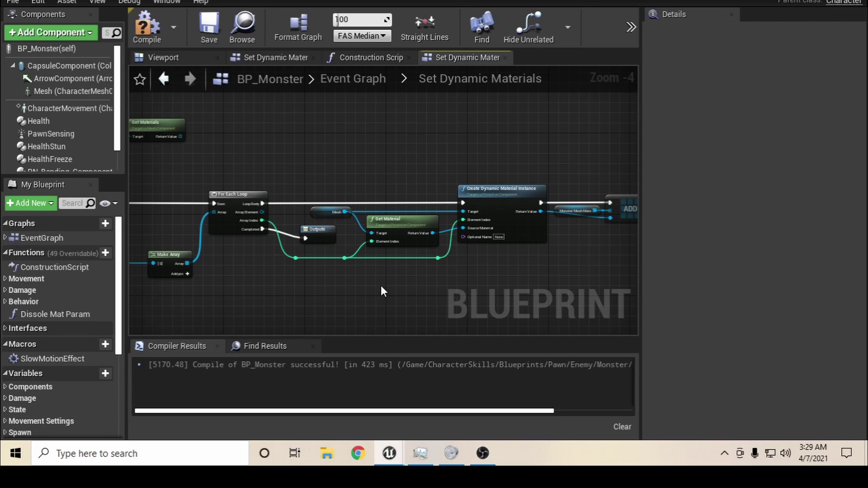
right_drag(247, 280, 213, 293)
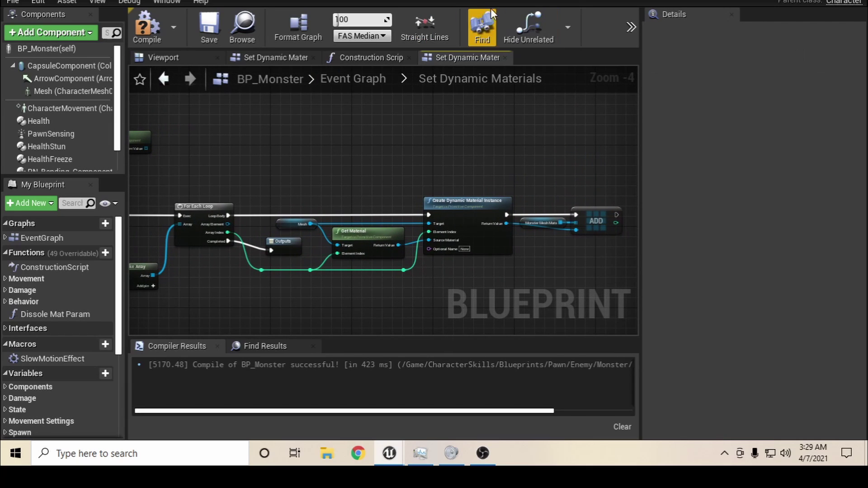
Switch to BP_AI_Zombie and review the Set Material, Mesh and Branch wiring in its Construction Script
click(666, 2)
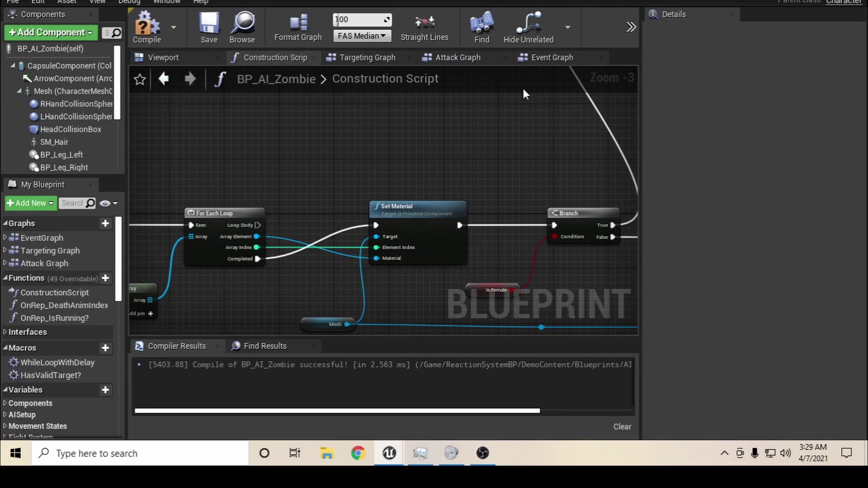
right_drag(433, 132, 112, 105)
right_drag(624, 135, 154, 153)
right_drag(136, 330, 357, 72)
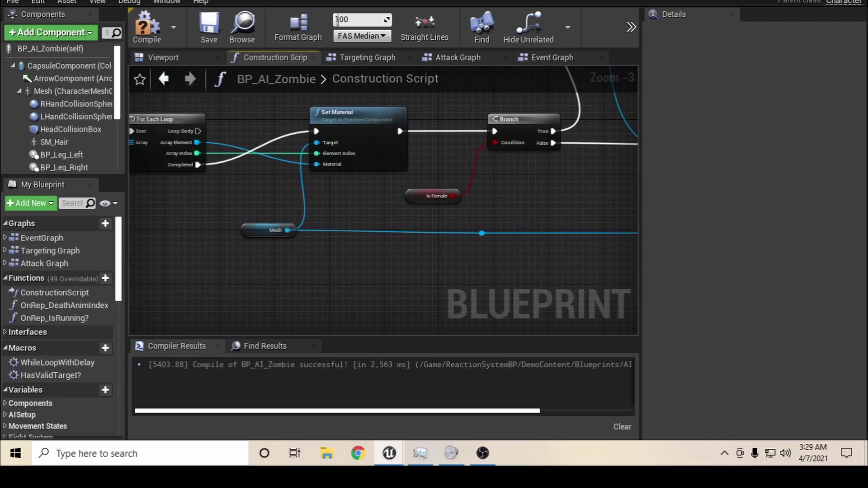
right_drag(377, 28, 328, 82)
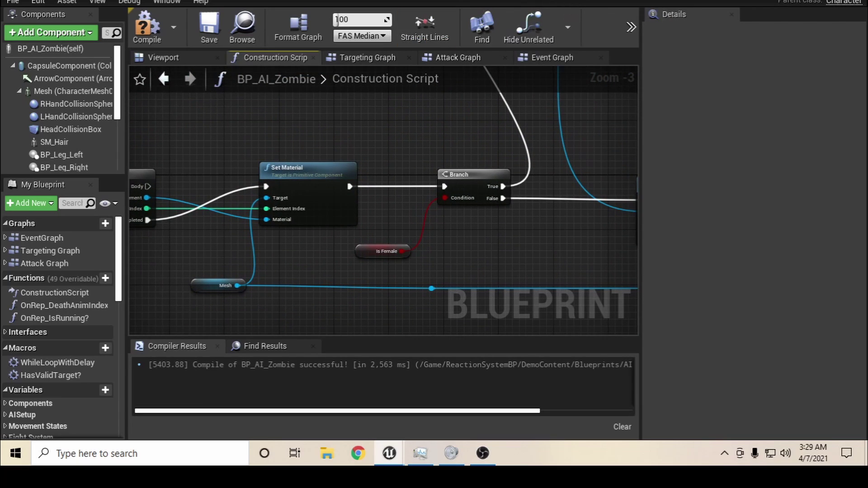
Go back to BP_Monster and inspect the nodes between the For Each Loop and Create Dynamic Material Instance
click(325, 1)
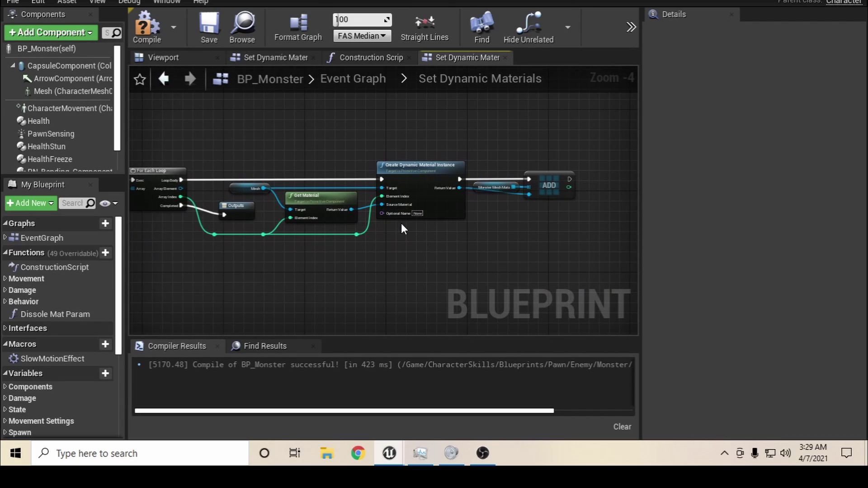
scroll(400, 223, up, 1)
right_drag(363, 248, 365, 255)
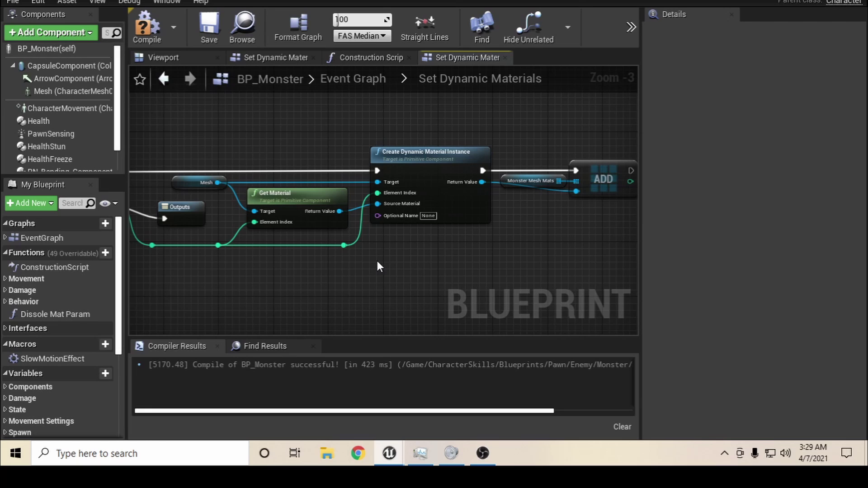
right_drag(377, 261, 457, 264)
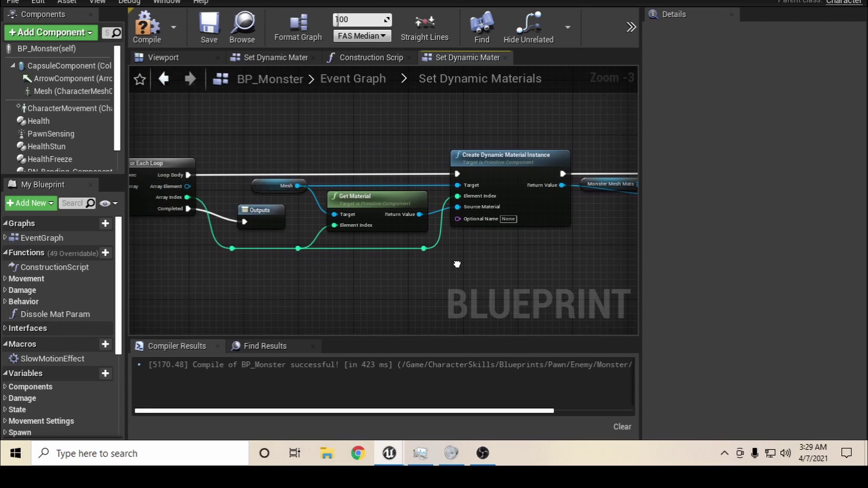
right_drag(381, 251, 326, 256)
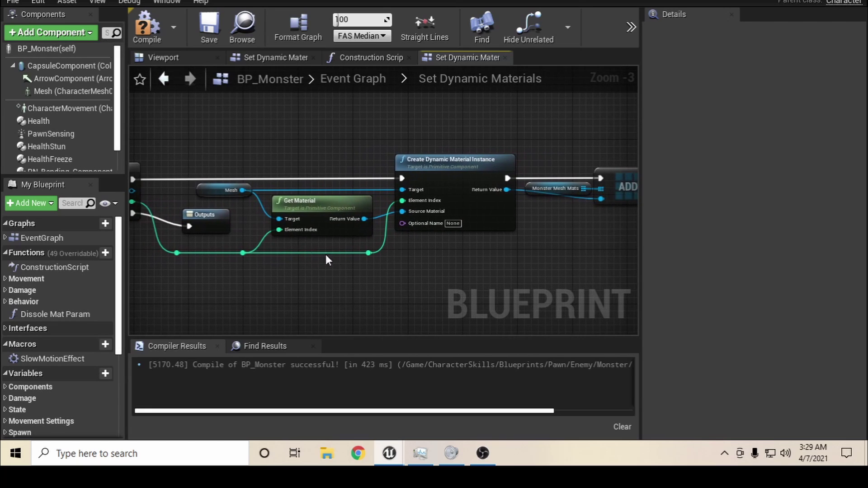
right_drag(174, 287, 243, 290)
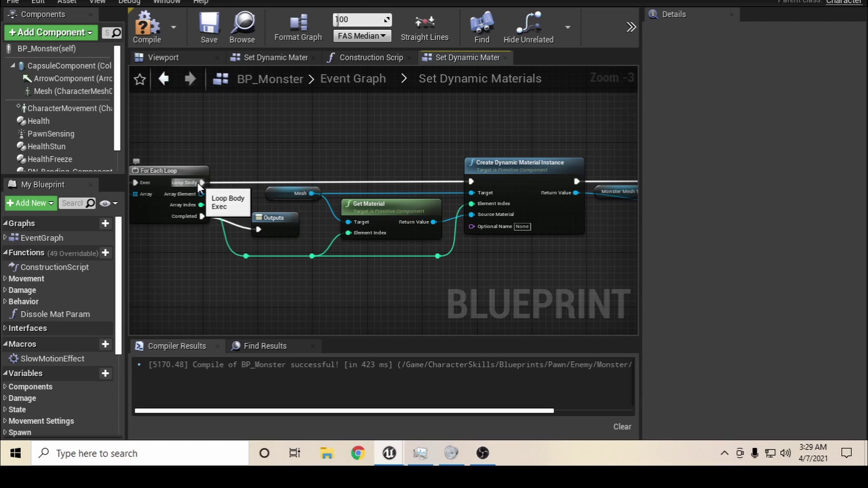
Try adding the Voxel Data Tools Set Material node from the For Each Loop's Loop Body in BP_Monster, and delete it
drag(198, 183, 320, 158)
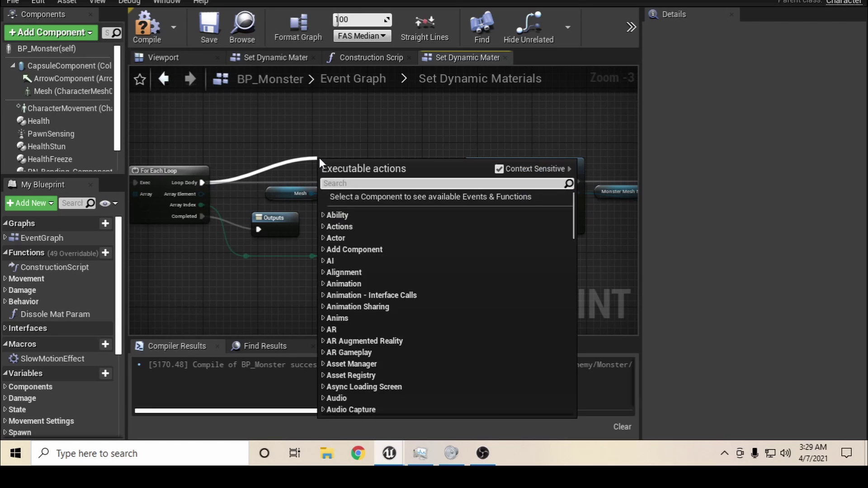
text(set mater)
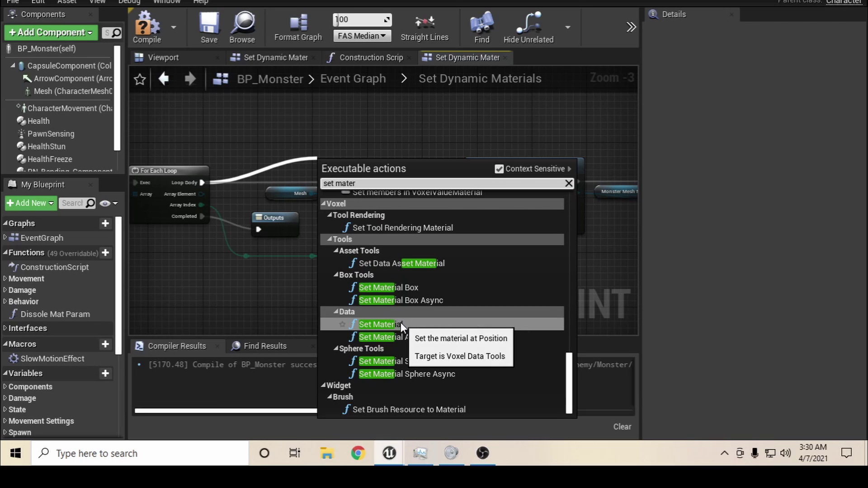
click(400, 321)
drag(347, 167, 352, 139)
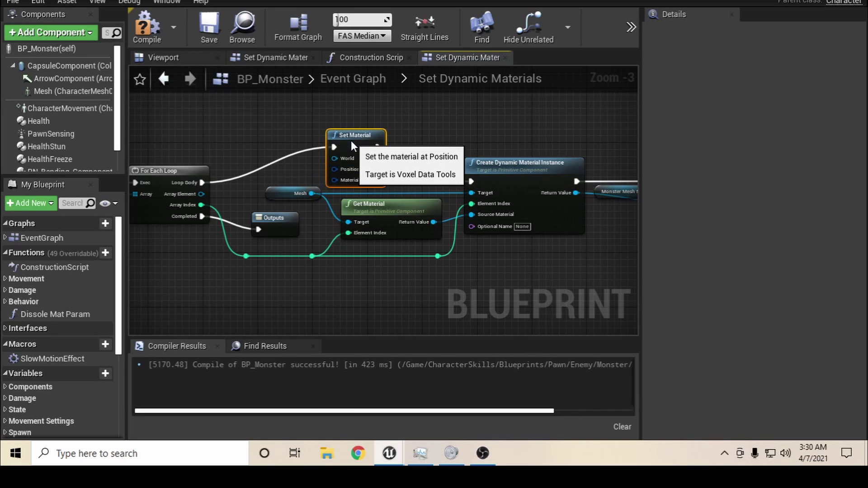
right_click(354, 135)
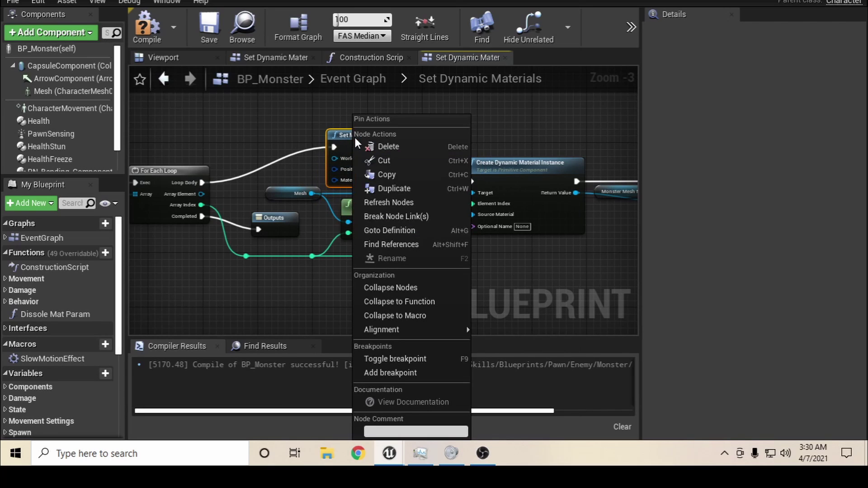
click(378, 145)
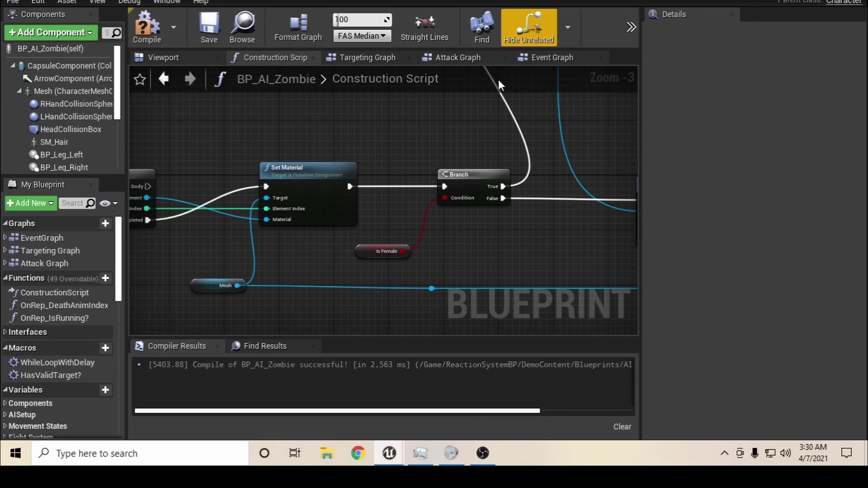
Copy the Set Material node from the Construction Script of BP_AI_Zombie
right_click(322, 184)
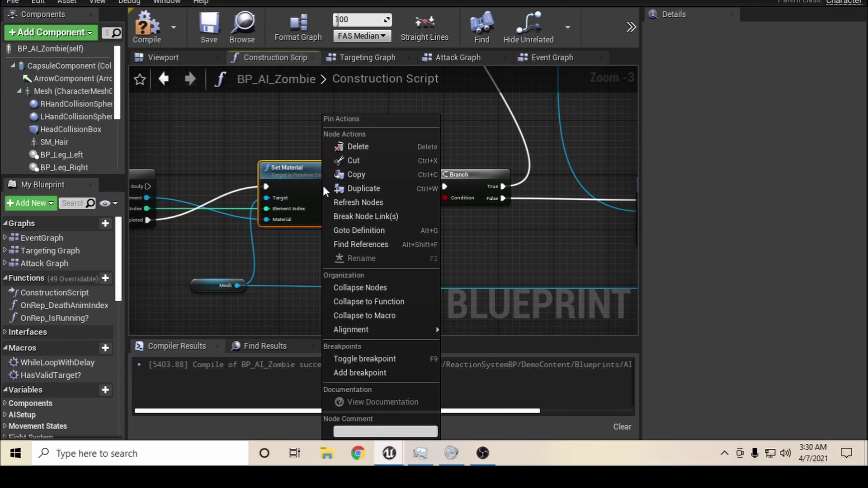
click(371, 172)
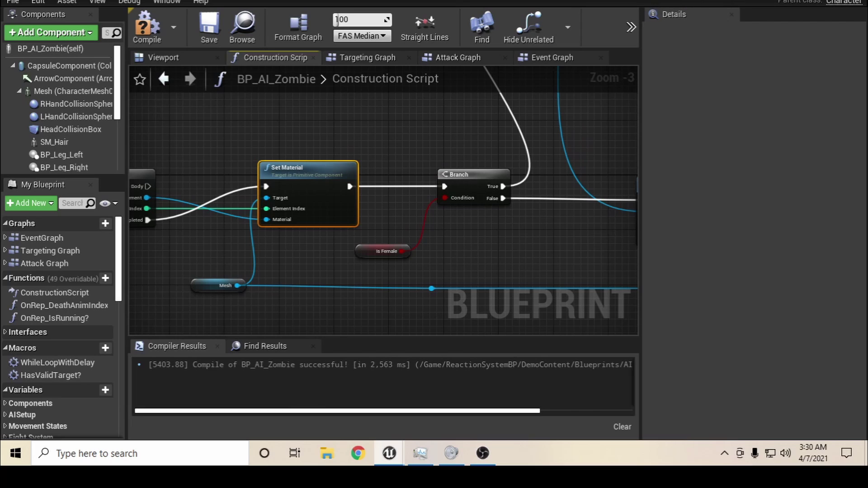
In BP_Monster's Set Dynamic Materials graph, add a Set Material node from Mesh and place it above Create Dynamic Material Instance
click(384, 1)
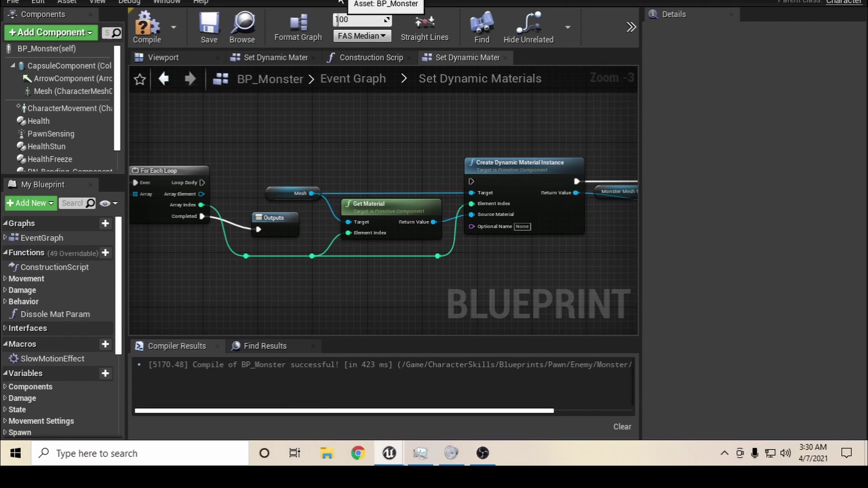
drag(312, 193, 375, 136)
text(set mate)
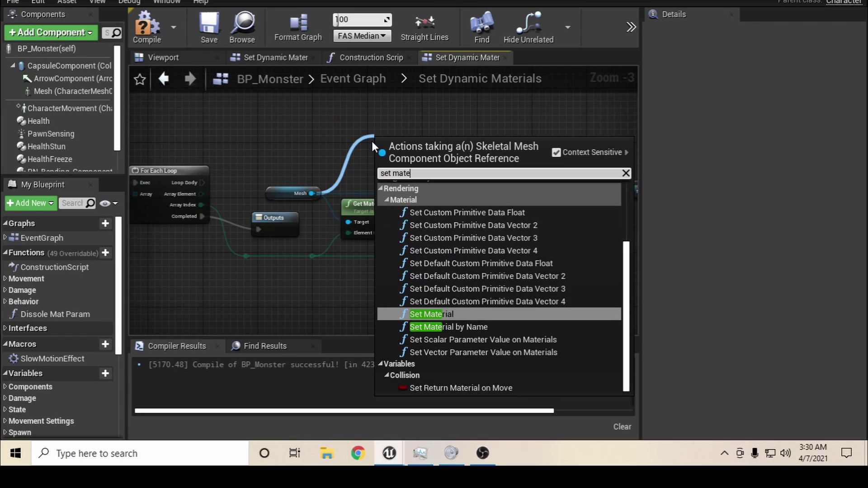
click(454, 314)
drag(415, 146, 497, 94)
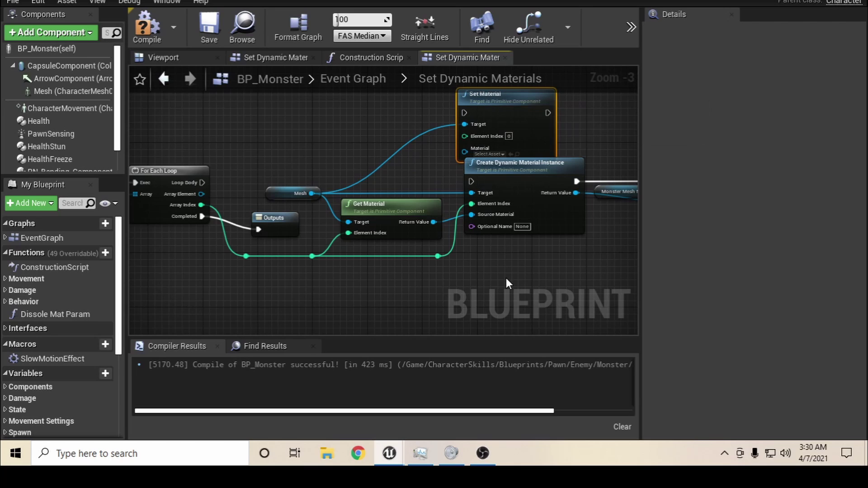
Connect Set Material's execution output to the ADD node and move Create Dynamic Material Instance clear below it
right_drag(501, 277, 342, 286)
drag(398, 121, 519, 191)
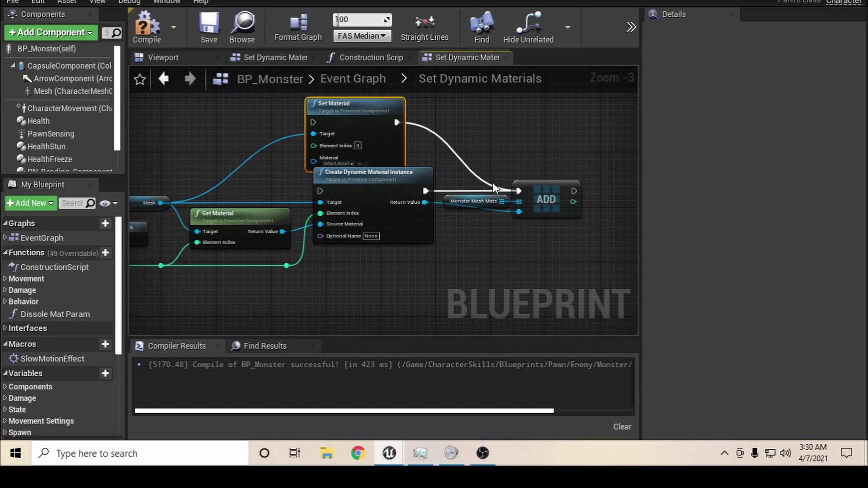
drag(395, 196, 393, 268)
right_drag(409, 264, 480, 198)
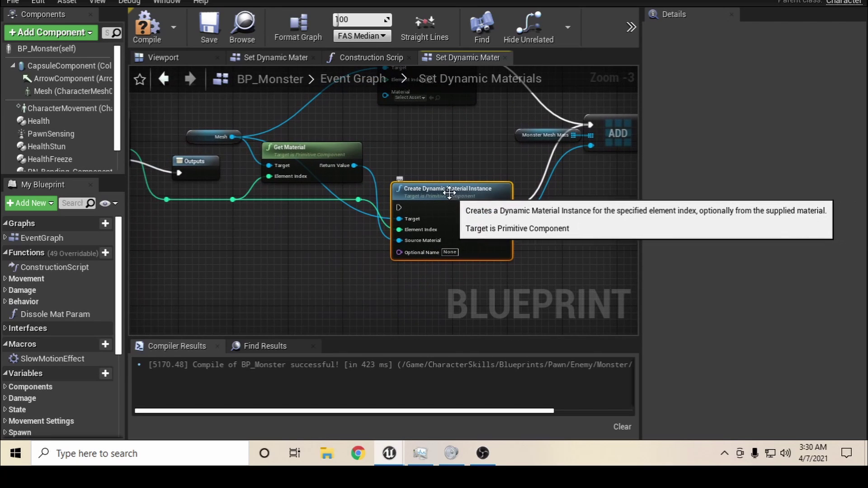
right_drag(437, 156, 444, 169)
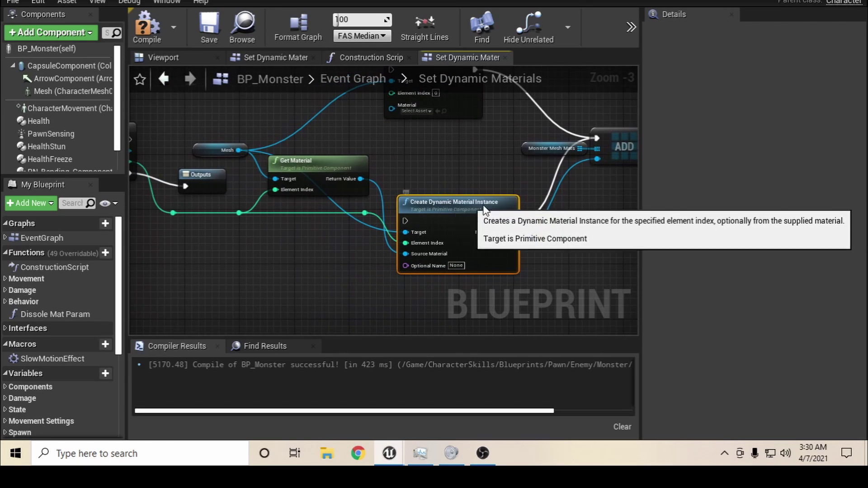
drag(448, 199, 517, 199)
Connect Get Material's Return Value to the Material input of Set Material
right_drag(403, 181, 378, 216)
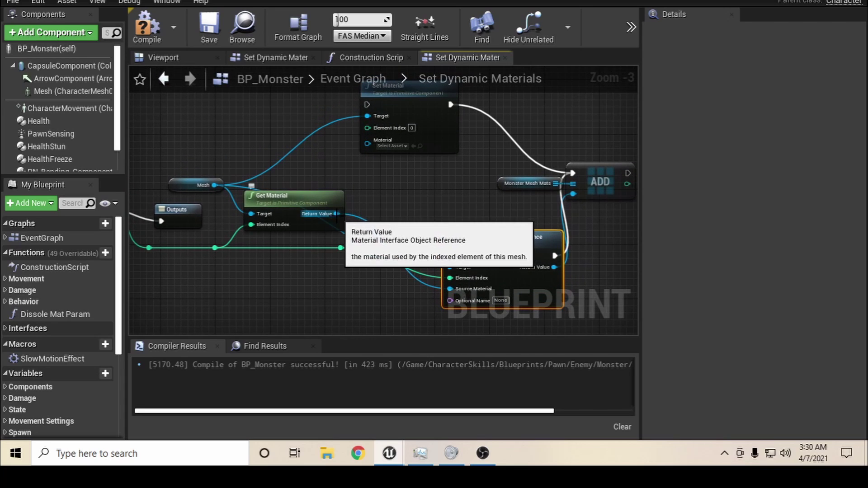
drag(338, 214, 370, 145)
right_drag(370, 169, 396, 211)
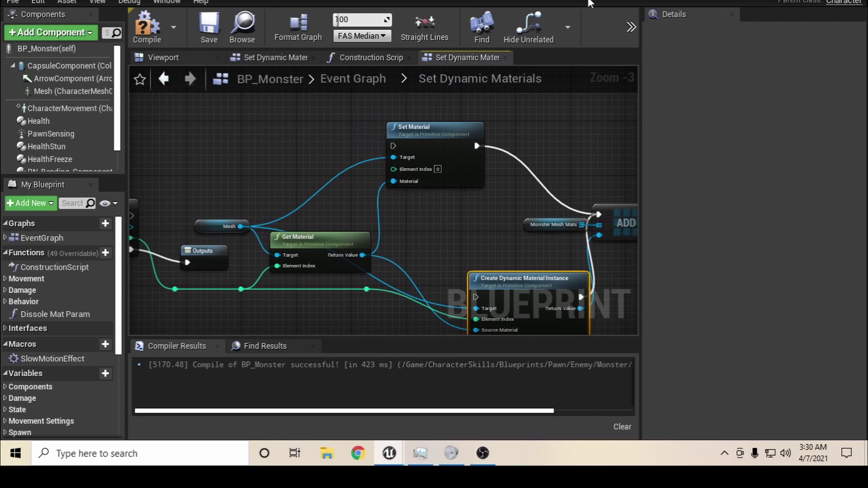
Check the Set Material wiring in BP_AI_Zombie, and connect the For Each Loop's Array Element to Set Material's Material input in BP_Monster
click(676, 1)
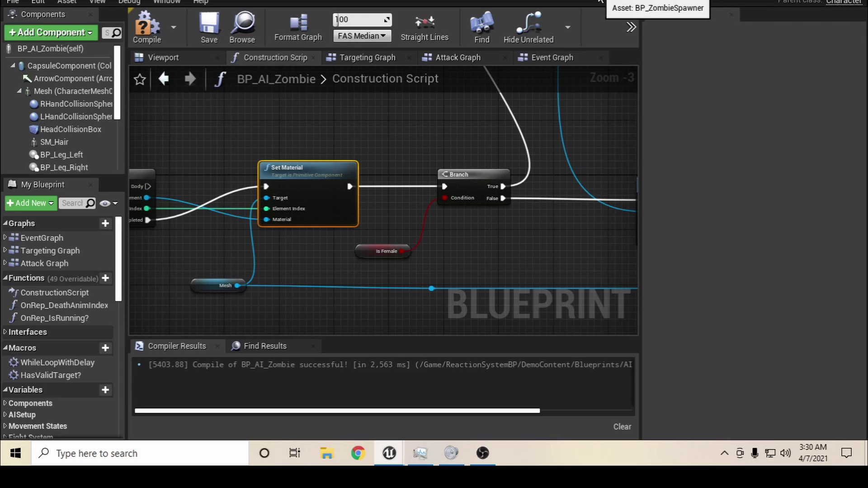
click(600, 1)
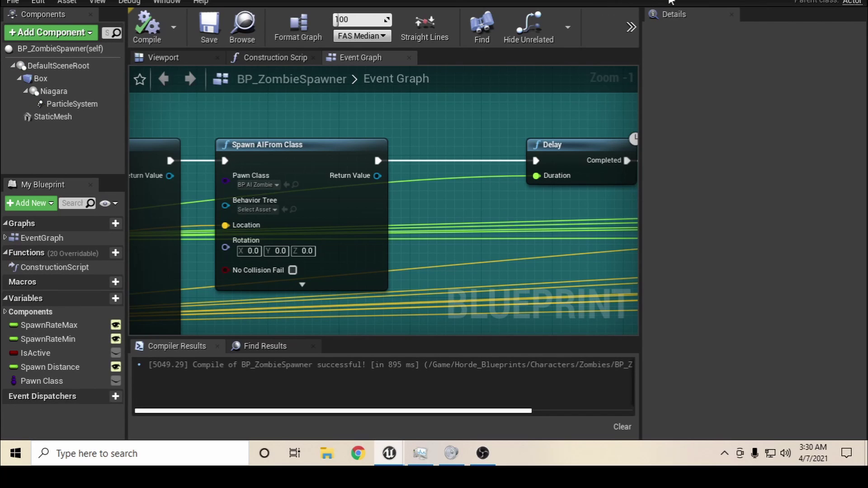
click(675, 1)
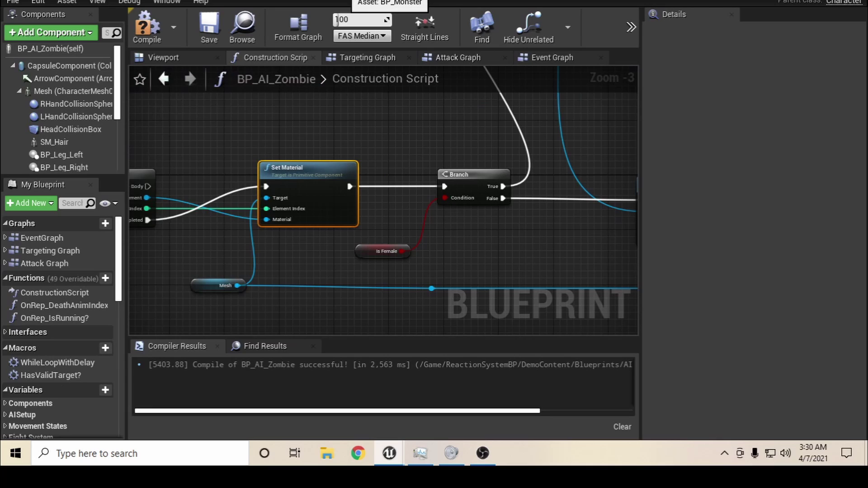
click(379, 1)
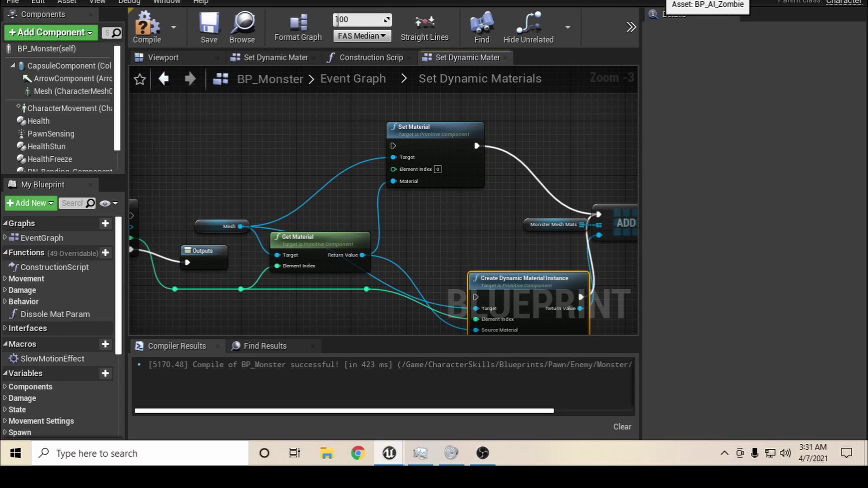
click(668, 1)
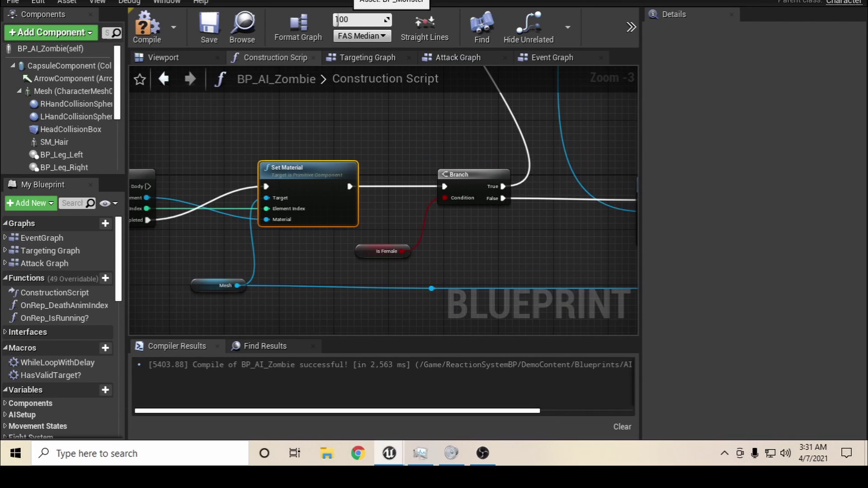
click(362, 1)
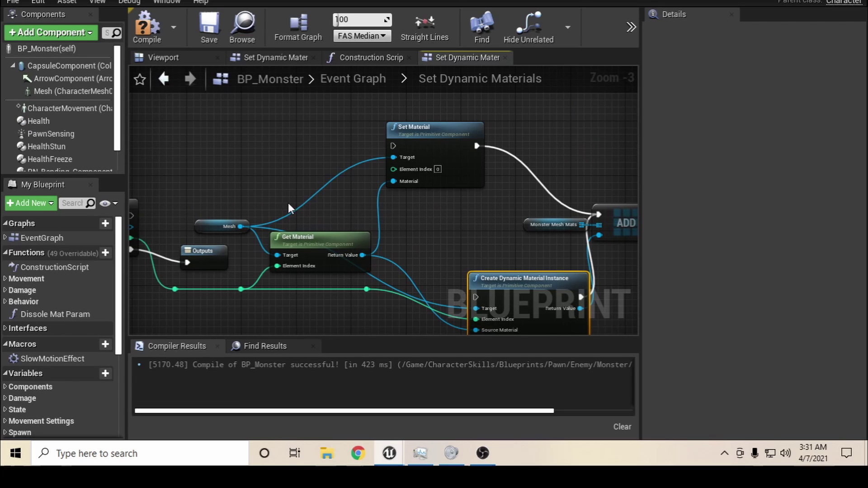
right_drag(289, 203, 396, 206)
drag(237, 231, 501, 185)
right_drag(495, 199, 382, 193)
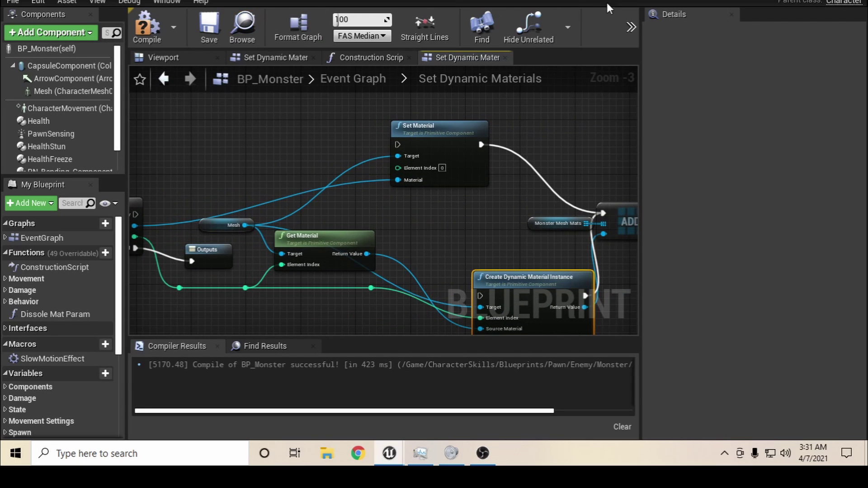
After reviewing BP_AI_Zombie's Construction Script, connect the For Each Loop's Loop Body to Set Material in BP_Monster and compile it
click(692, 1)
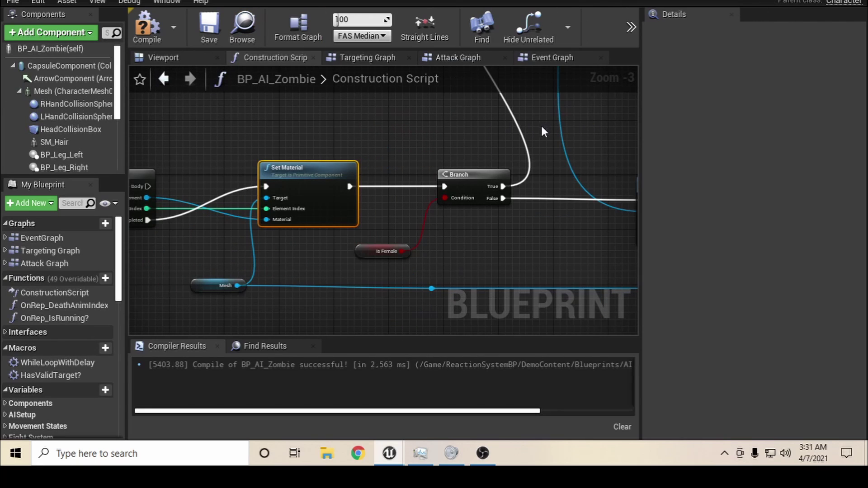
right_drag(540, 124, 355, 143)
scroll(368, 207, down, 3)
right_drag(368, 207, 559, 243)
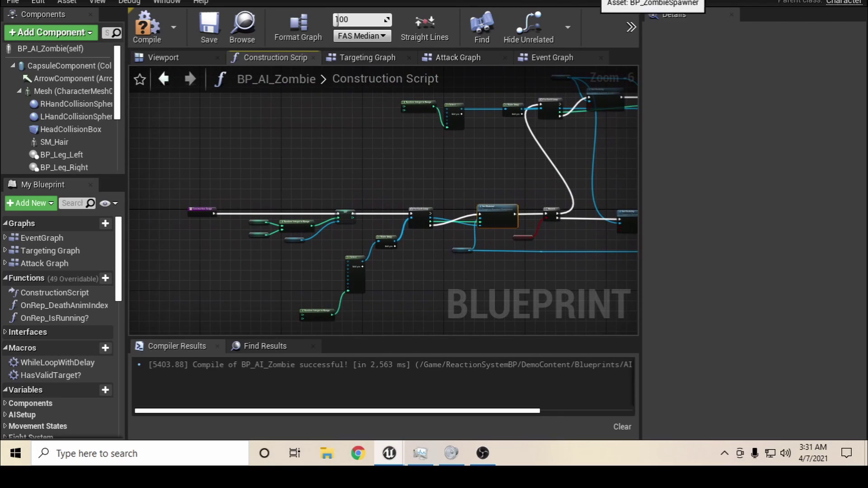
click(400, 1)
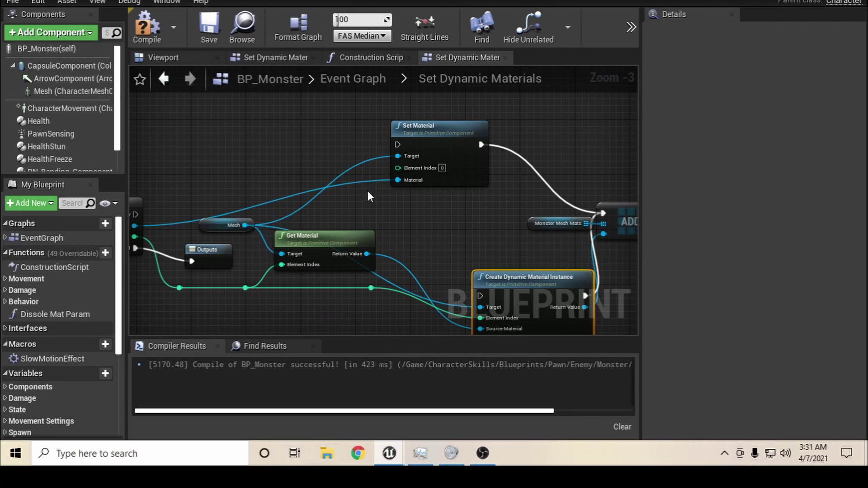
right_drag(368, 191, 379, 132)
scroll(384, 153, down, 2)
right_drag(388, 172, 394, 219)
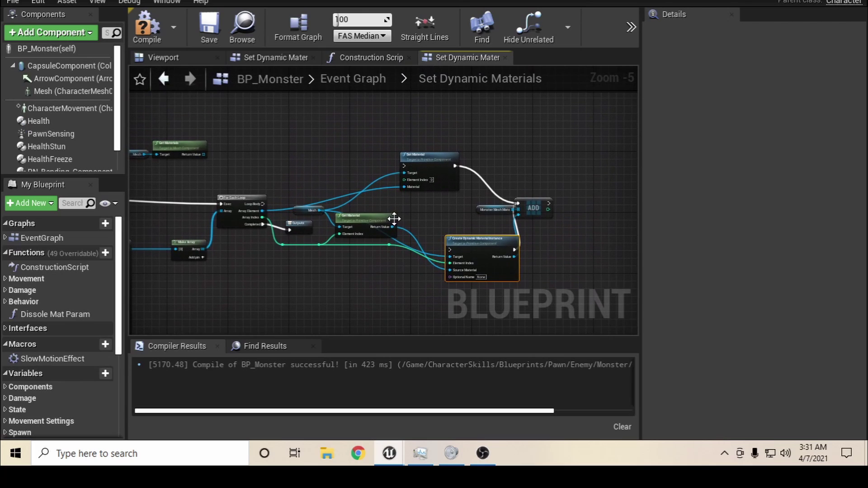
scroll(291, 206, up, 1)
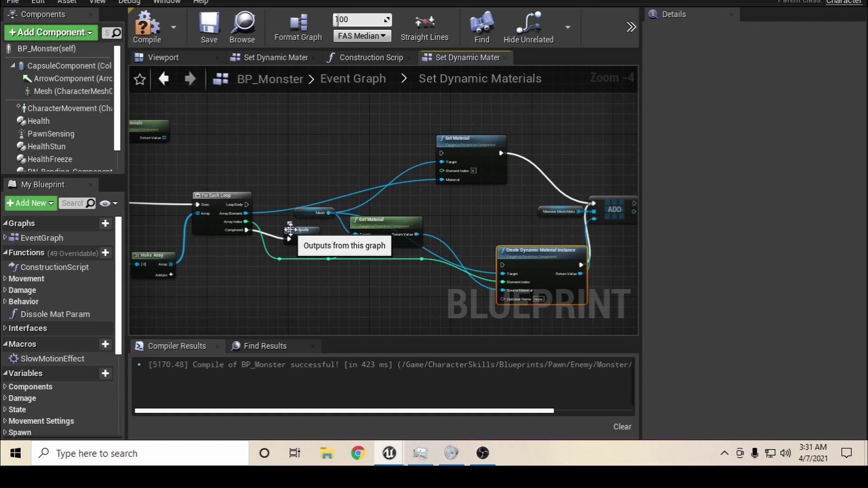
drag(247, 205, 443, 152)
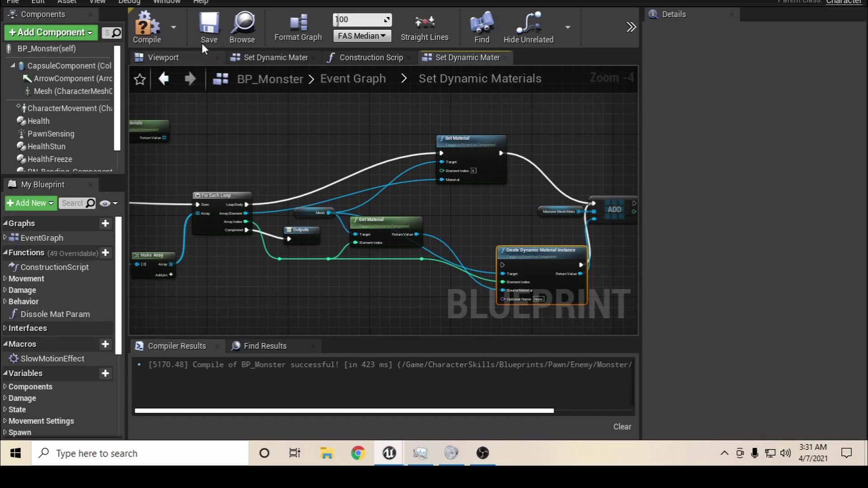
click(146, 28)
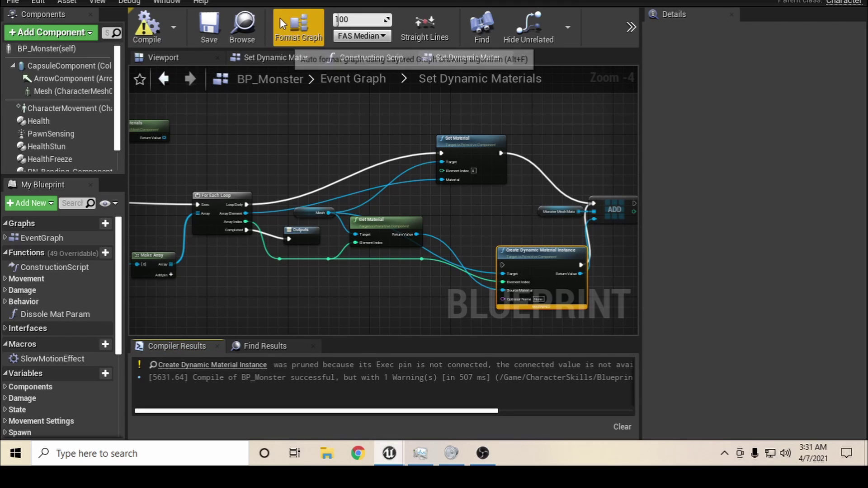
Connect the Array Index reroute point to Set Material's Element Index input in BP_Monster's Set Dynamic Materials graph
click(712, 2)
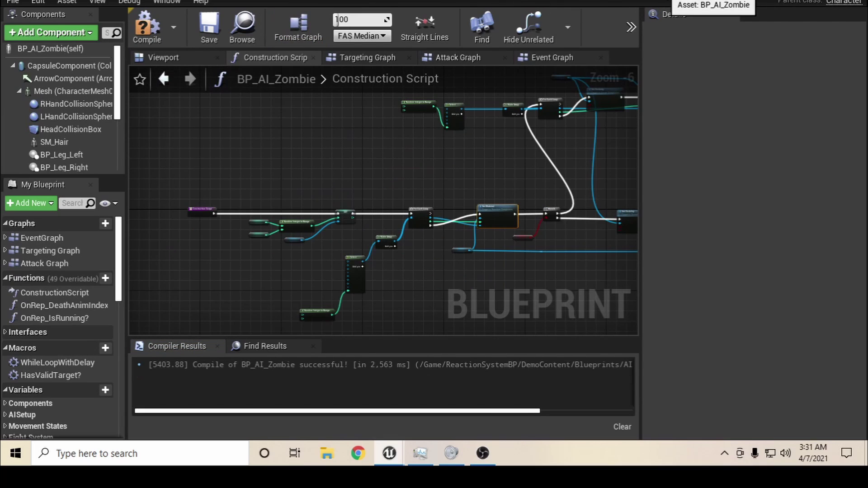
click(585, 2)
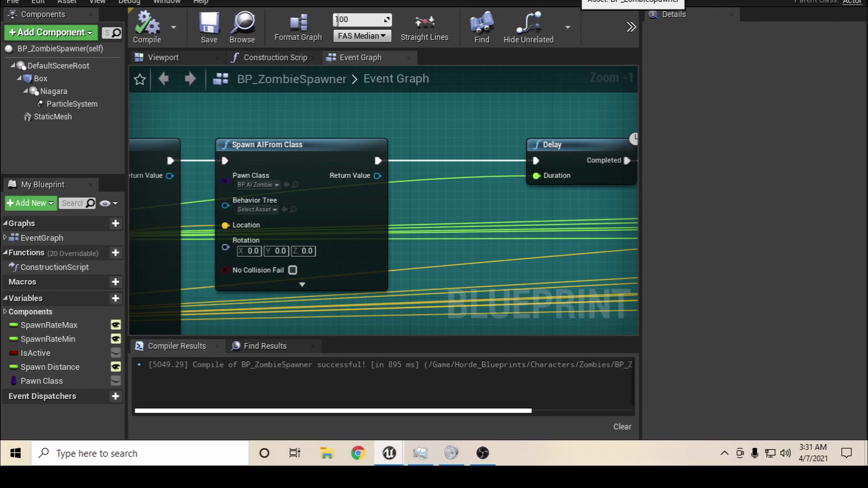
click(348, 1)
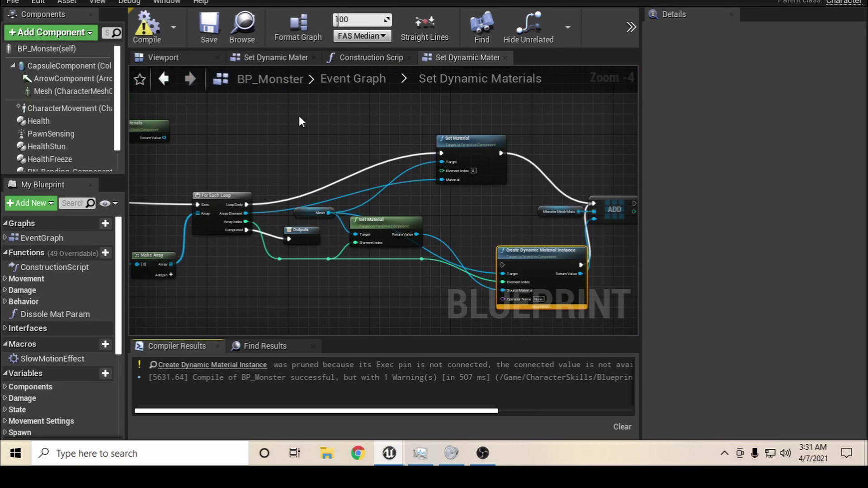
scroll(256, 224, up, 2)
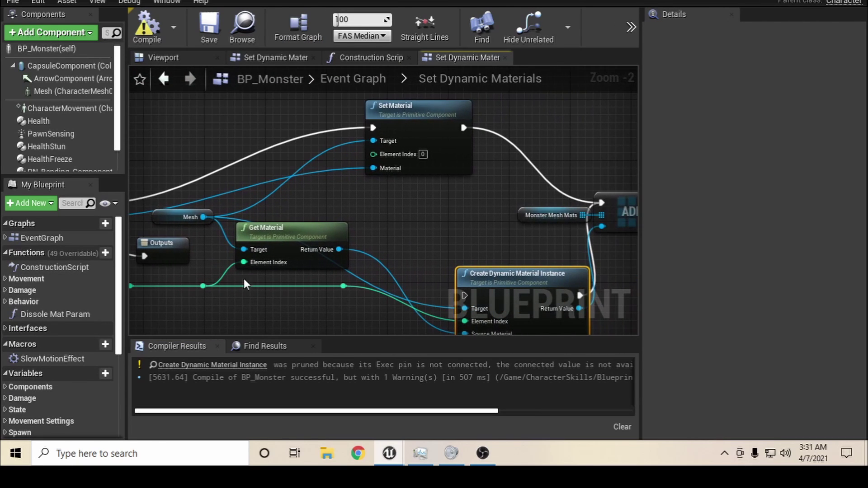
double_click(342, 287)
drag(343, 285, 374, 155)
Refresh and slightly reposition the Create Dynamic Material Instance node, and recompile BP_Monster
right_drag(545, 278, 394, 237)
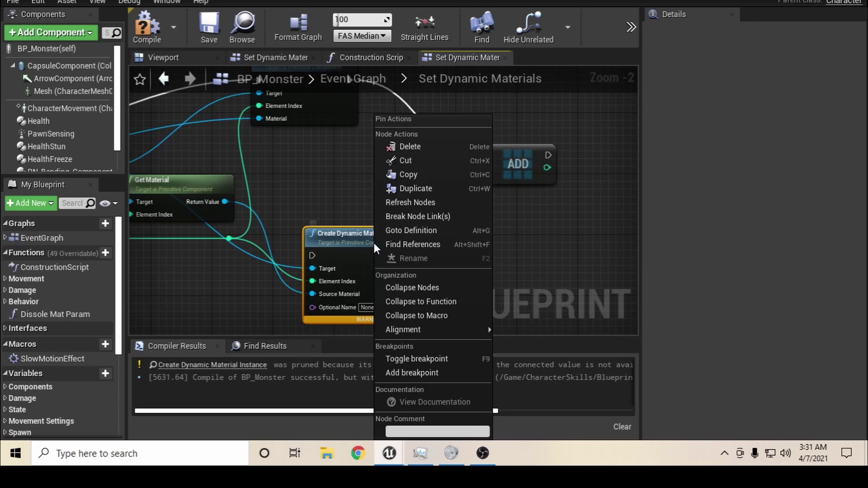
right_click(373, 243)
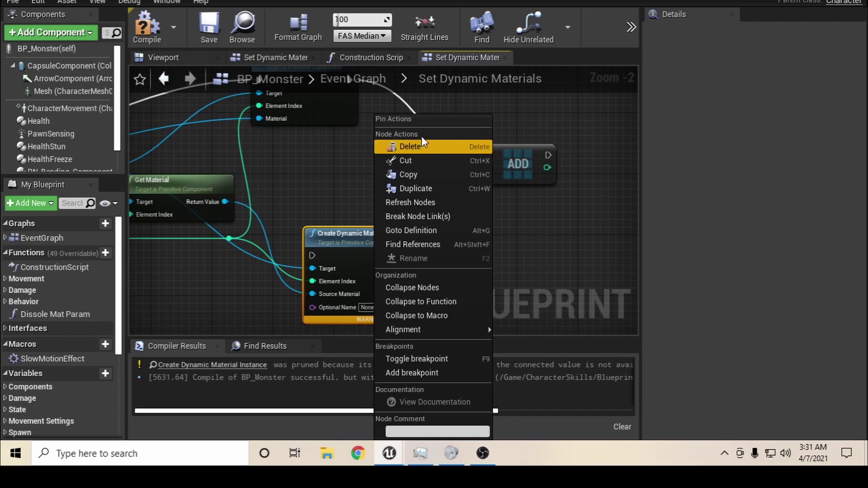
click(419, 202)
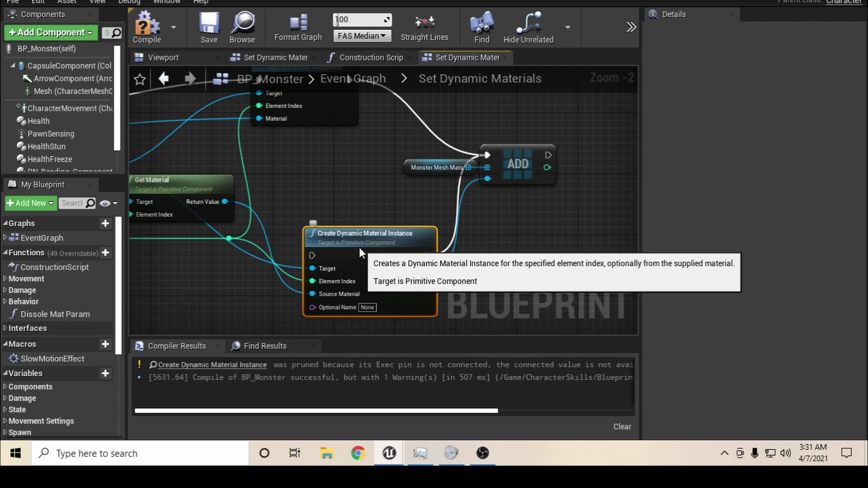
drag(358, 247, 383, 253)
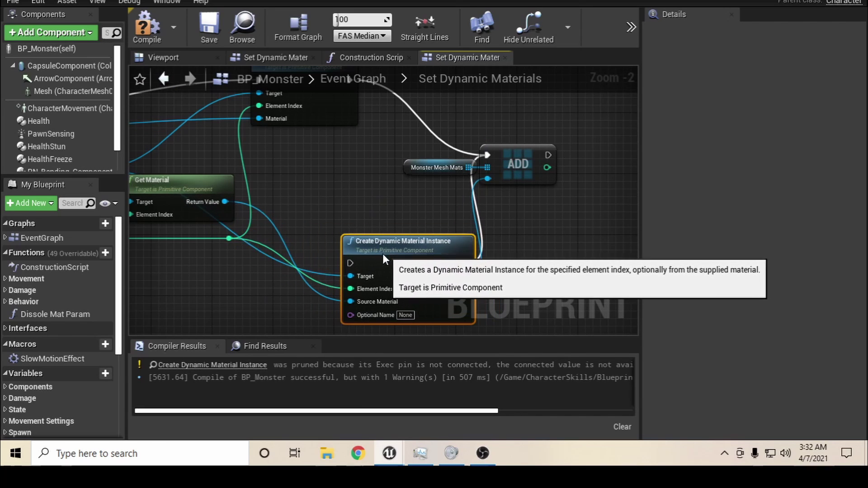
click(150, 28)
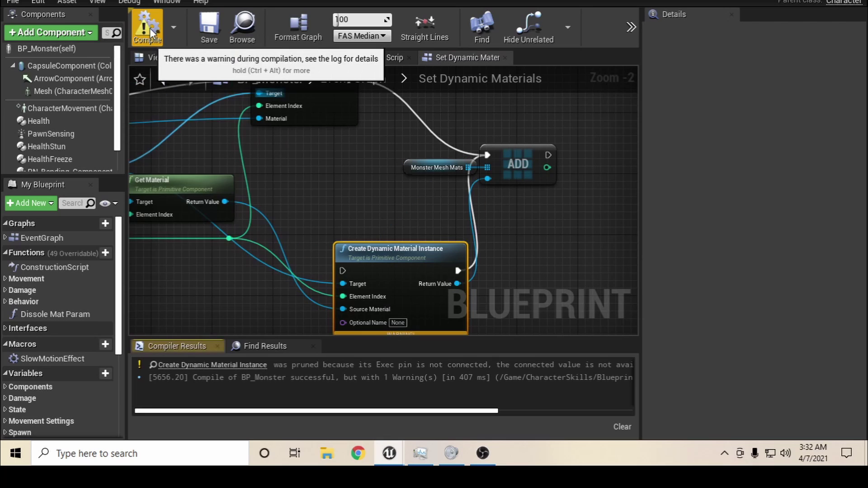
right_drag(325, 216, 305, 160)
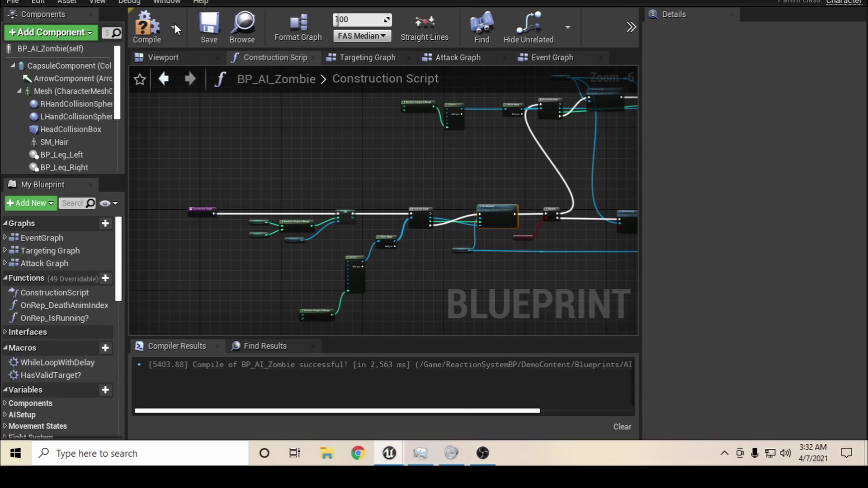
Compile BP_AI_Zombie, and enable Is Bot? in BP_Monster's default settings
click(147, 27)
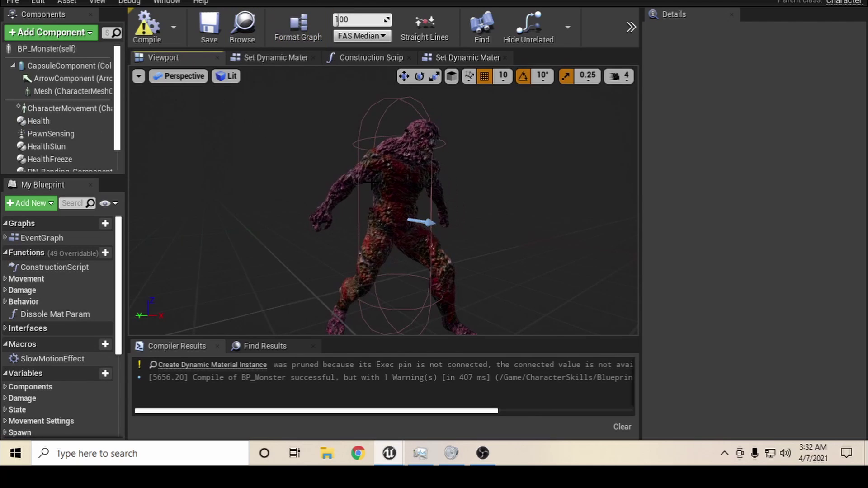
click(45, 48)
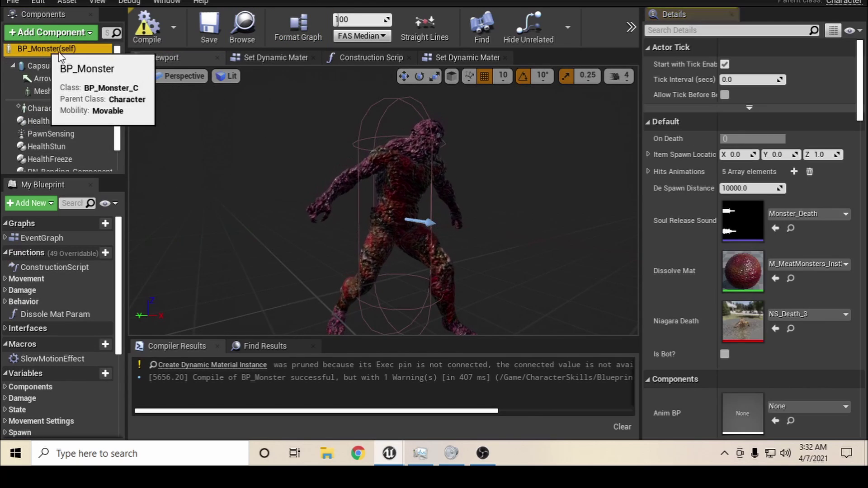
click(725, 354)
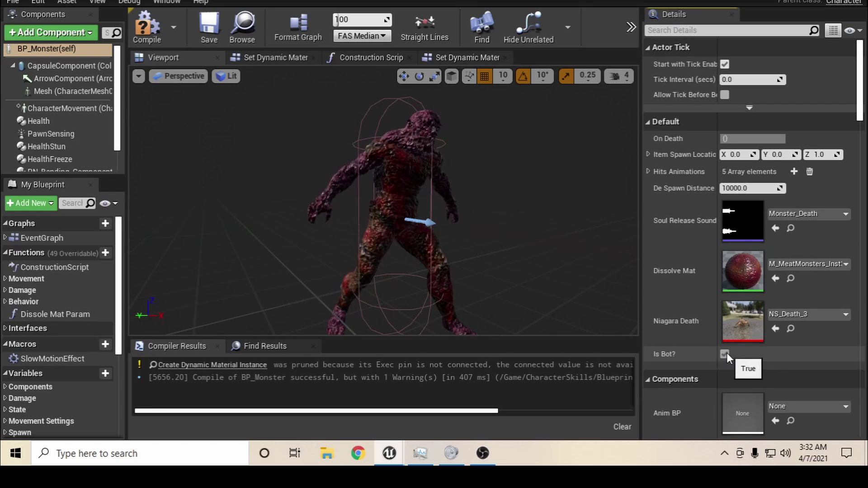
Disable Is Bot? in BP_Monster's default settings
click(726, 352)
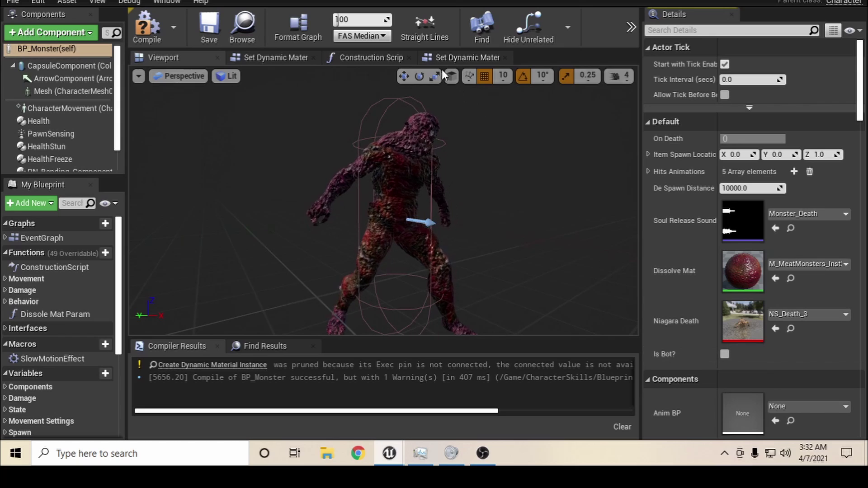
Compare BP_Monster with the open BP_AI_Zombie and BP_ZombieSpawner blueprints and the MI_BR_A03_Heavy_03 material instance
click(665, 1)
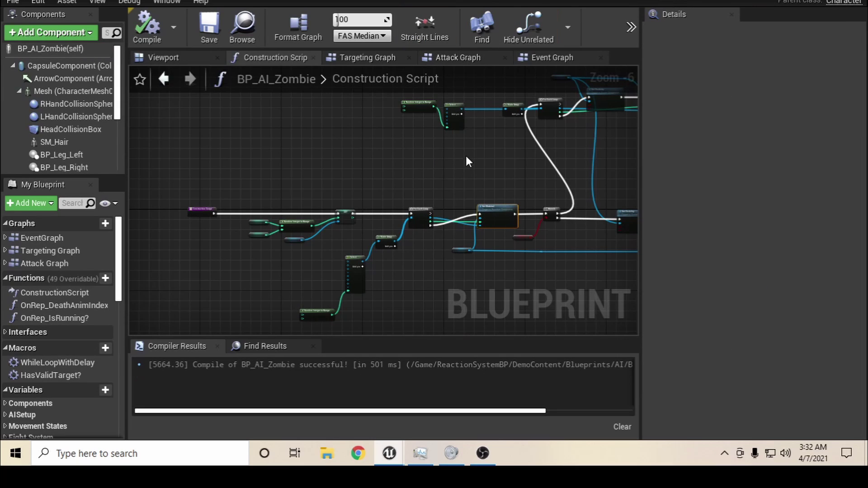
click(394, 1)
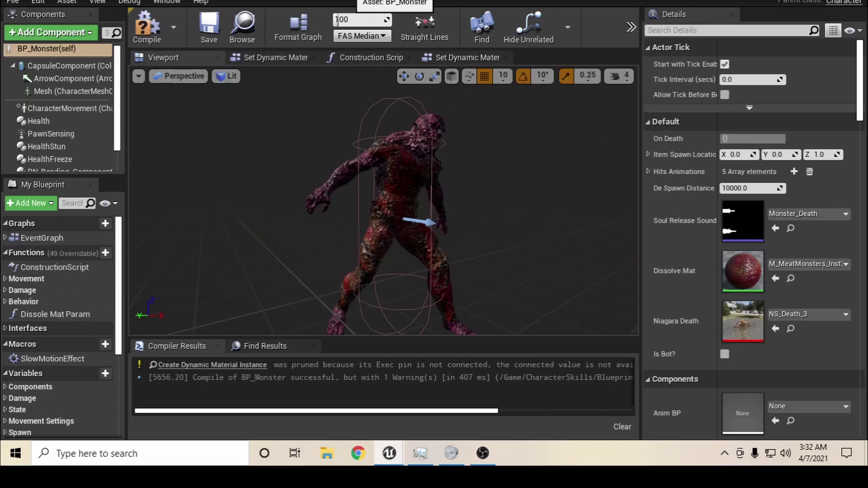
click(609, 1)
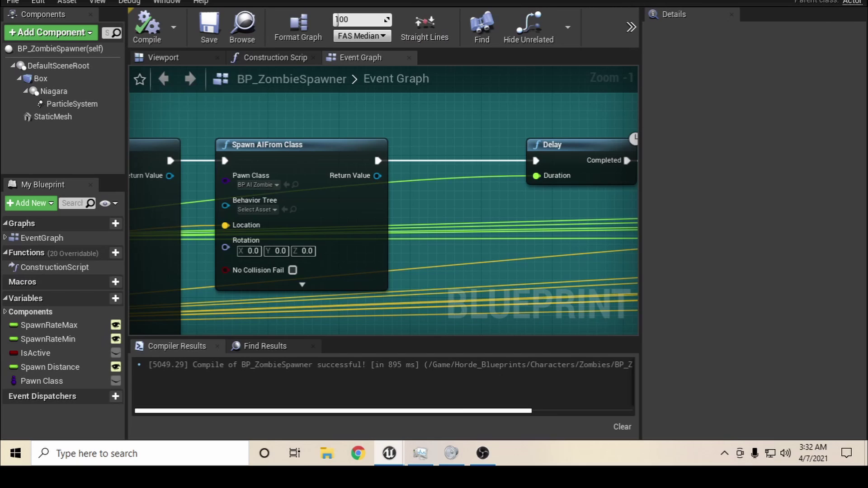
click(348, 1)
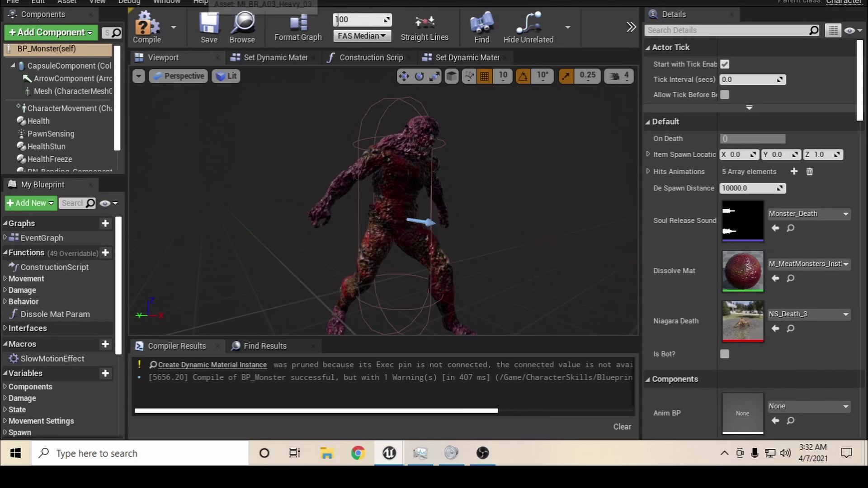
click(116, 1)
click(396, 1)
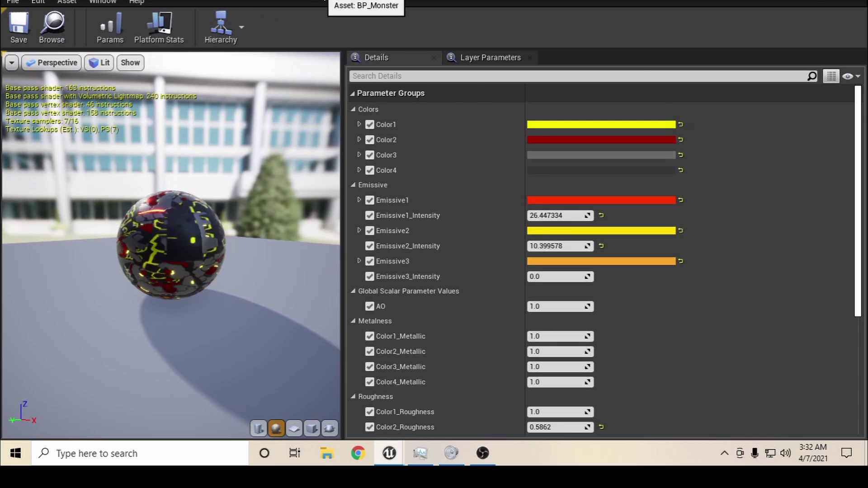
click(330, 2)
click(688, 1)
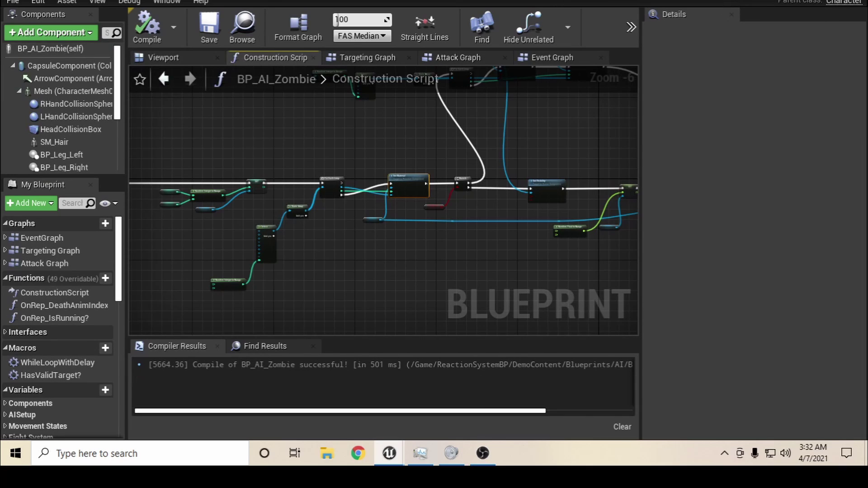
click(344, 2)
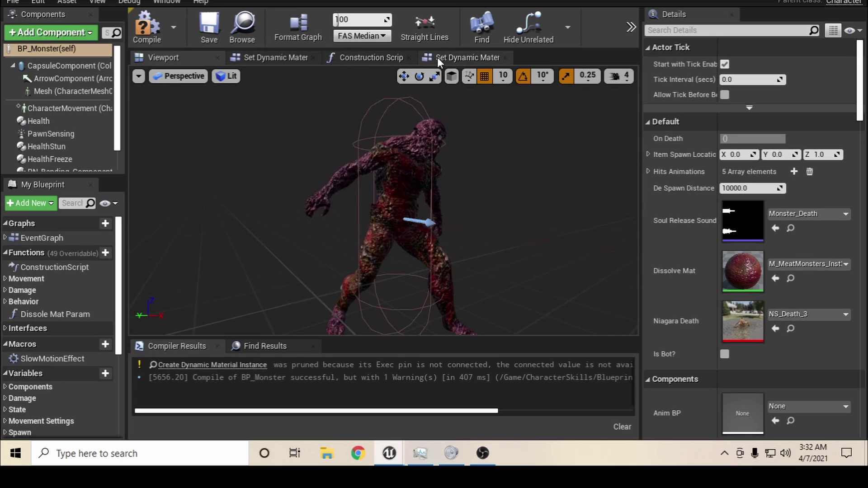
In BP_Monster's Set Dynamic Materials graph, move the Outputs node below the Array Index wire, clear of the Mesh and Get Material nodes
click(450, 56)
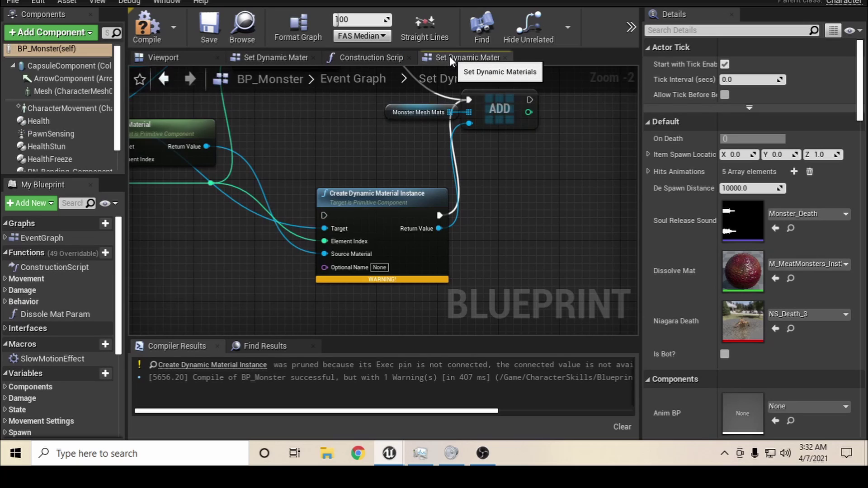
right_drag(388, 133, 445, 225)
click(435, 244)
scroll(396, 254, down, 1)
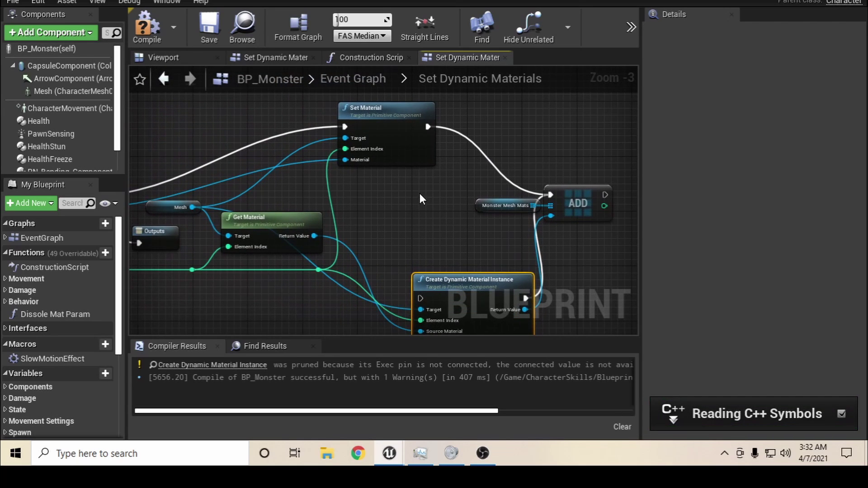
right_drag(421, 198, 552, 181)
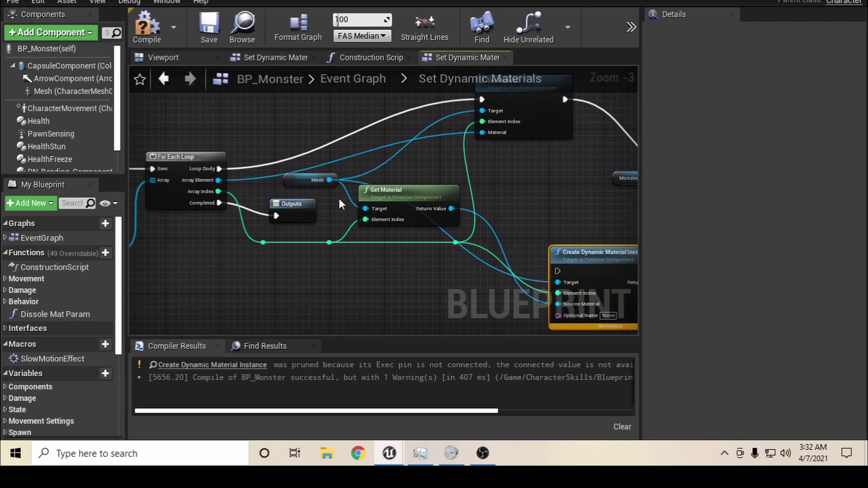
right_drag(246, 207, 251, 275)
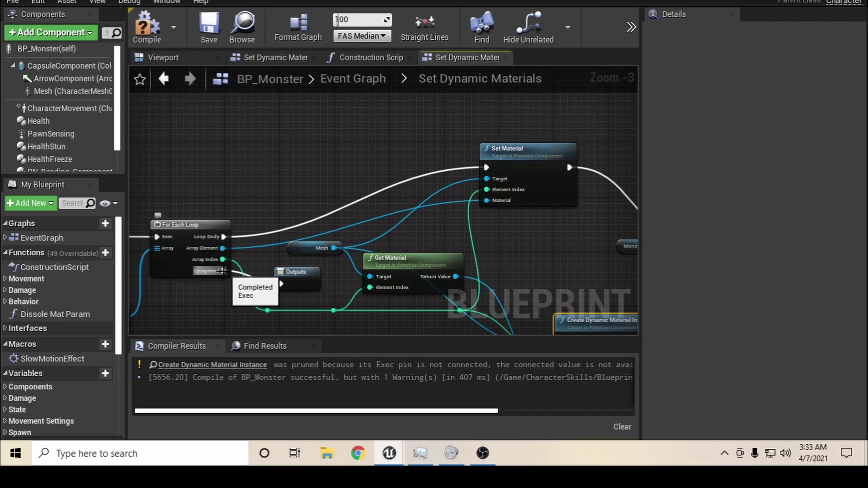
click(291, 282)
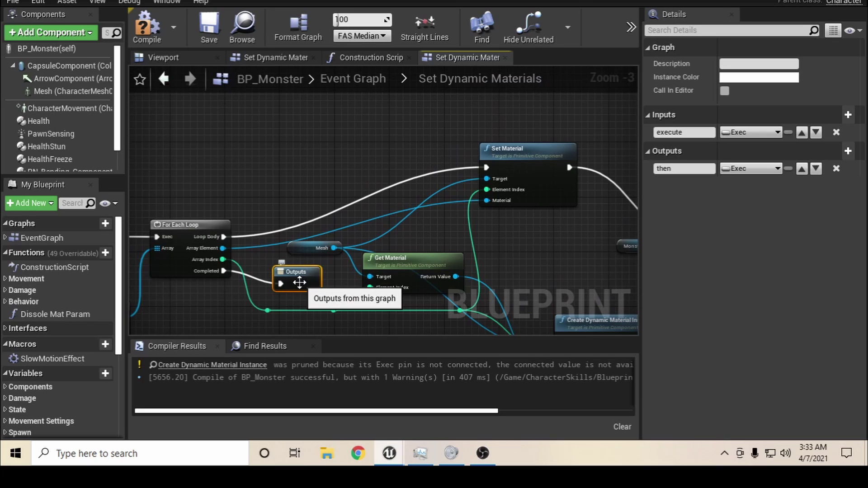
right_drag(320, 293, 312, 267)
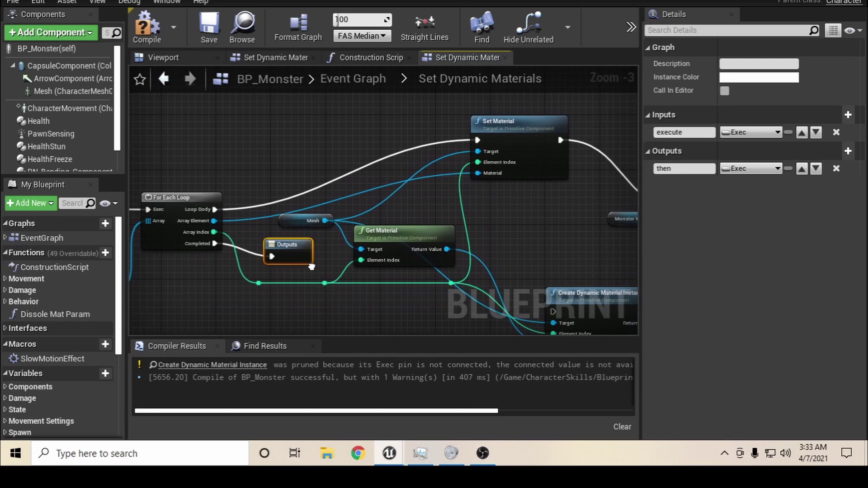
drag(300, 248, 321, 306)
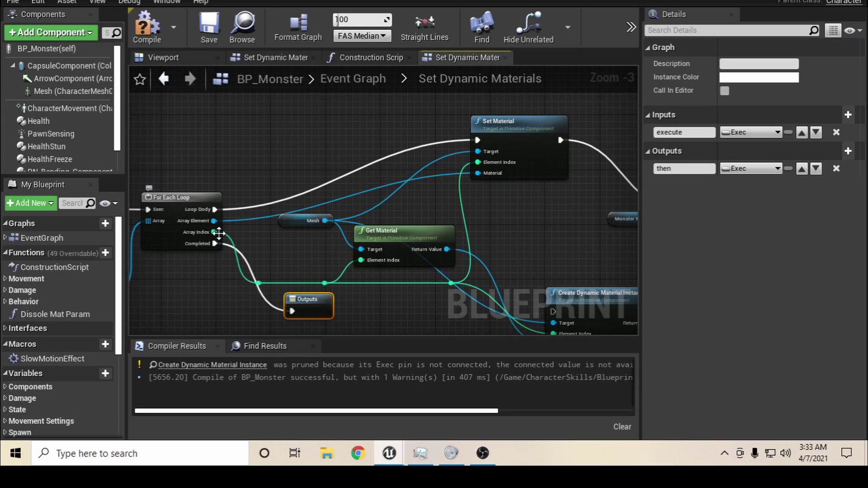
Connect the For Each Loop's Completed output to Set Material instead of its Loop Body, and compile BP_Monster
drag(213, 243, 393, 161)
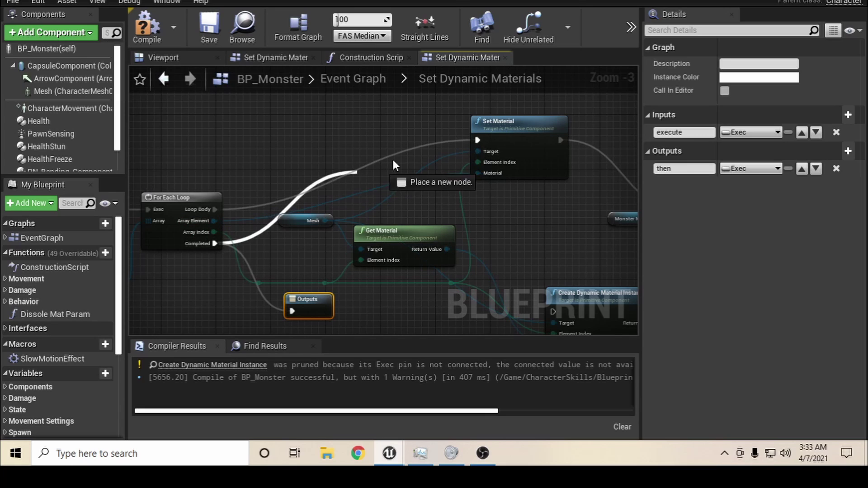
drag(475, 142, 478, 140)
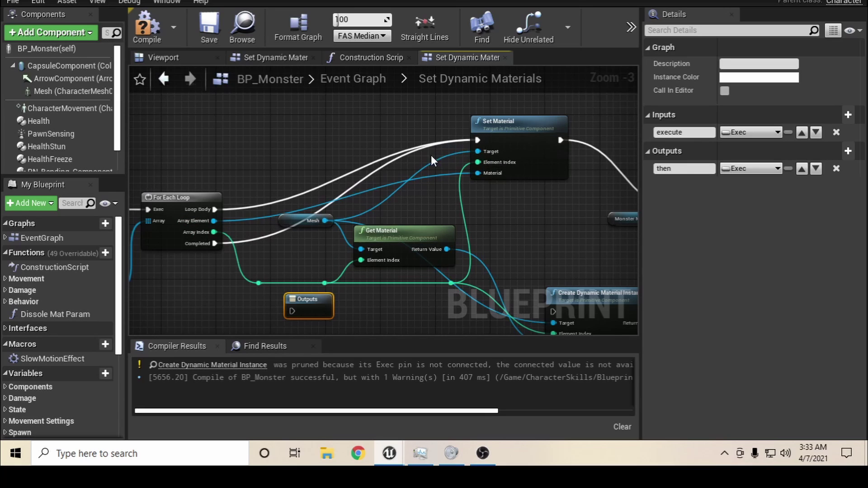
right_click(213, 209)
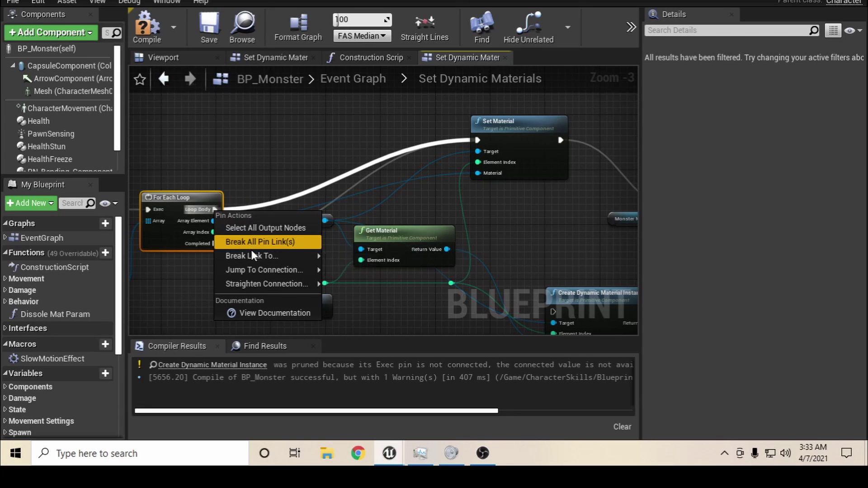
click(346, 254)
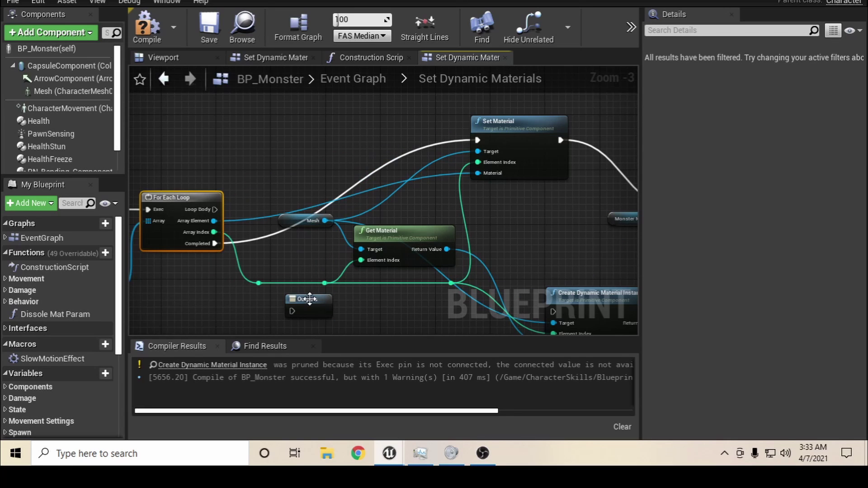
click(150, 26)
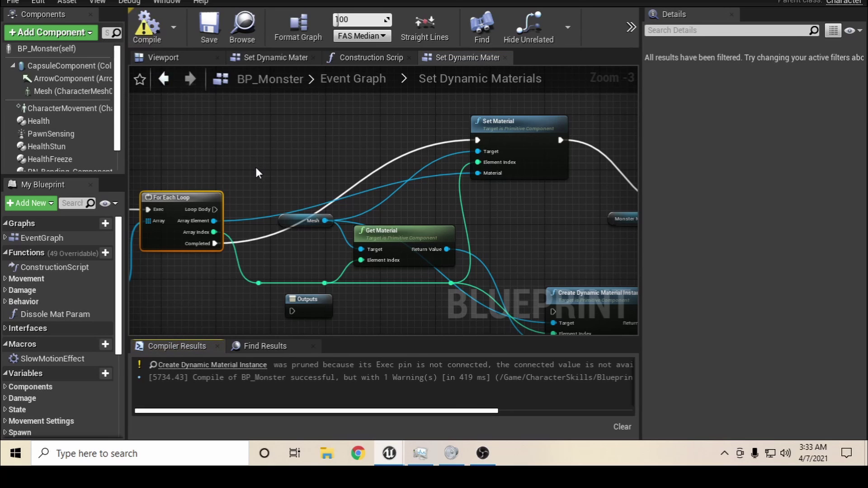
Toggle the post process disabling option on and off on BP_Monster's Mesh component to check the material in the viewport
click(196, 55)
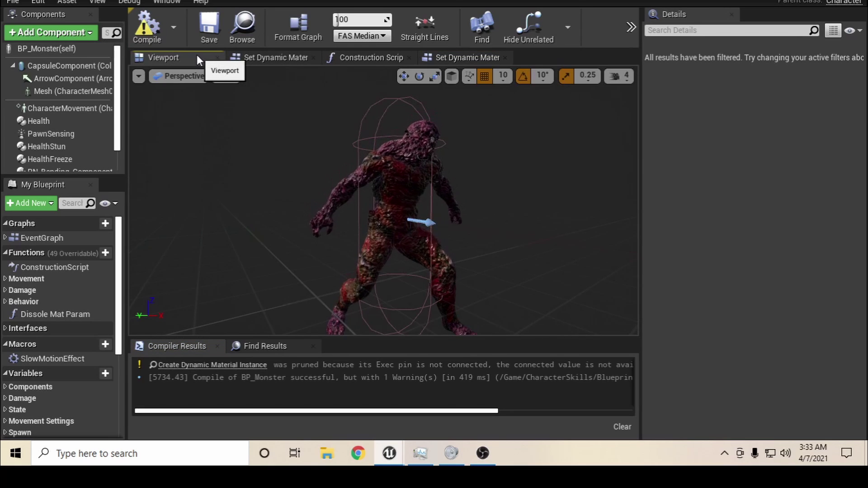
click(50, 90)
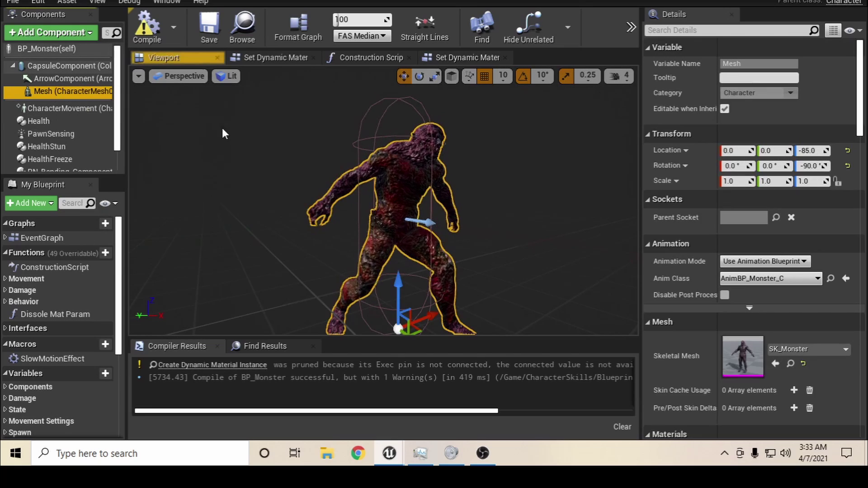
click(723, 294)
click(723, 295)
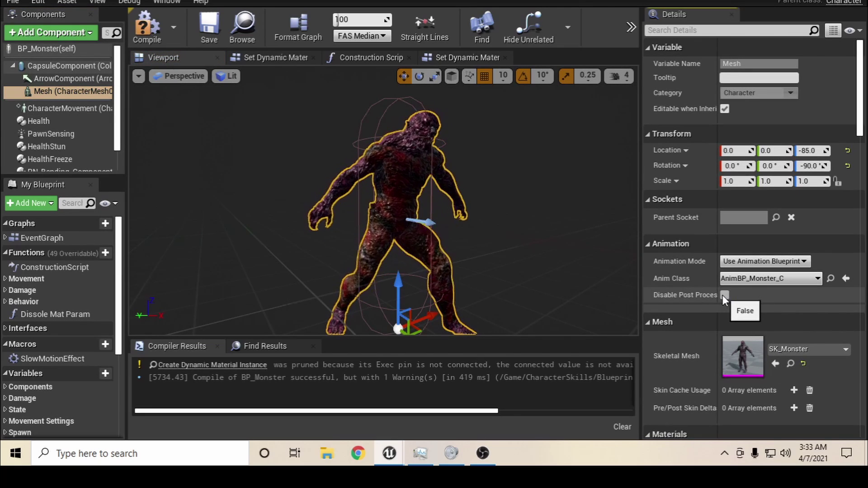
click(723, 295)
click(724, 294)
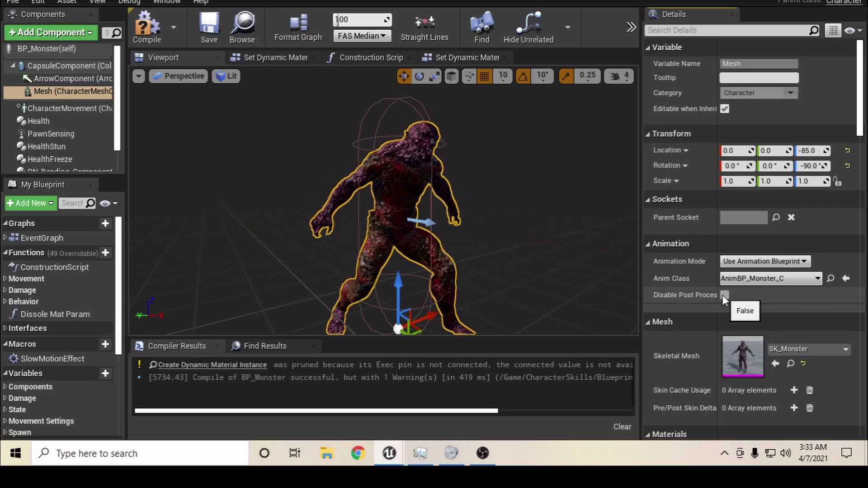
click(723, 295)
click(723, 295)
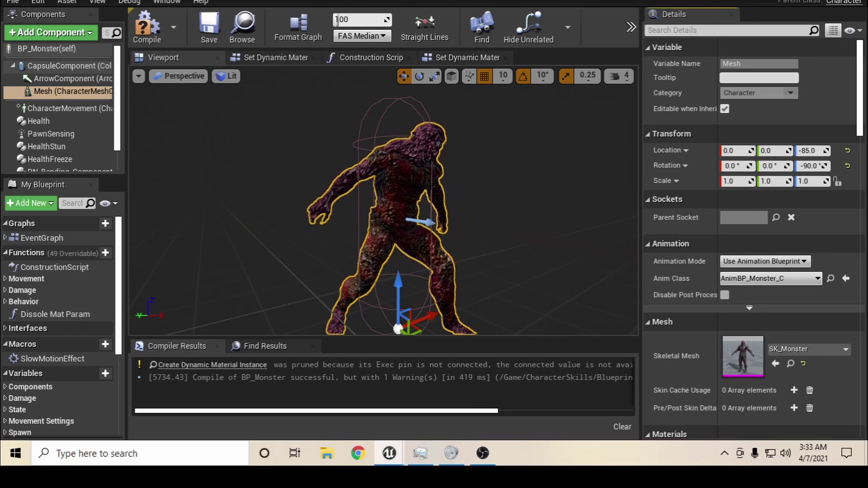
Examine BP_AI_Zombie's Construction Script from the For Each Loop and Set Material through Set Visibility to Set Skeletal Mesh Component
click(675, 0)
scroll(362, 190, up, 4)
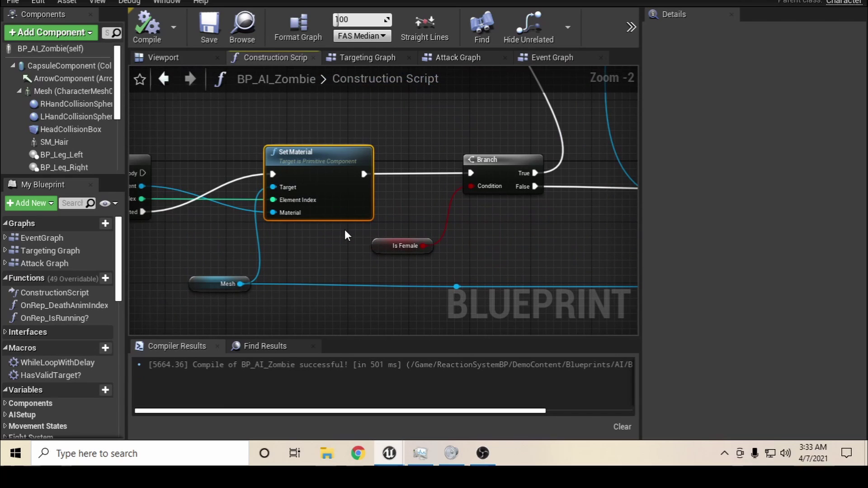
right_drag(344, 229, 153, 238)
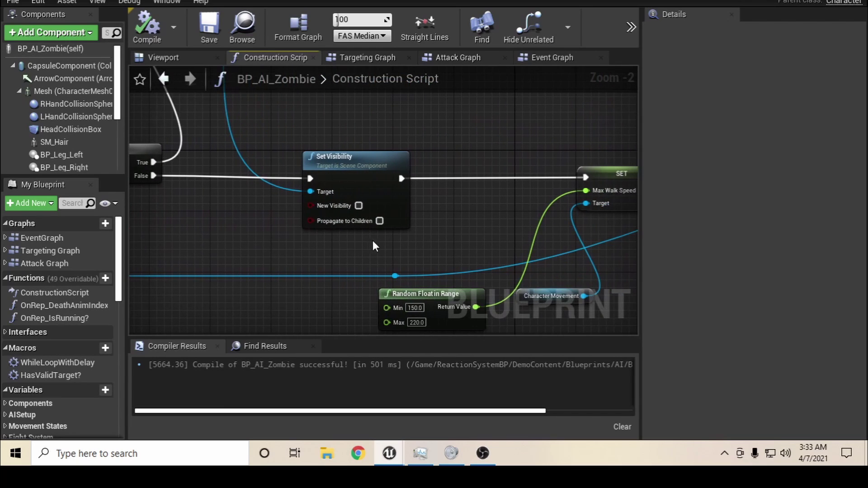
right_drag(390, 236, 192, 206)
right_drag(455, 229, 136, 257)
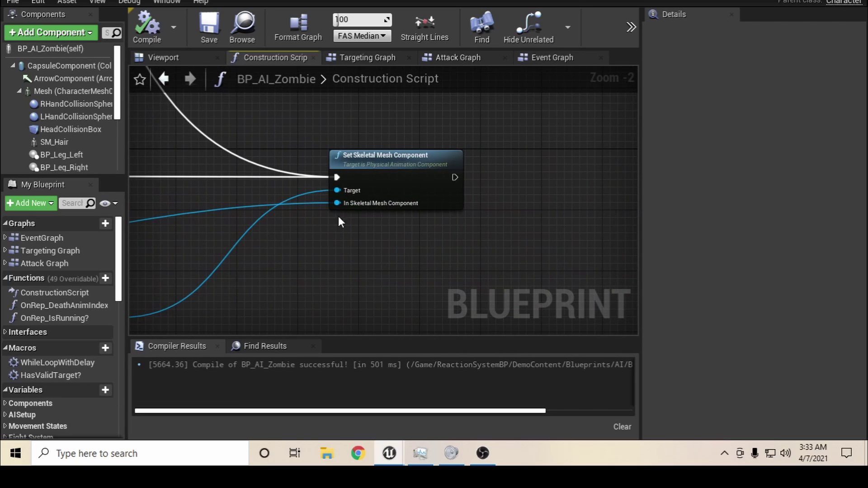
right_drag(249, 233, 746, 236)
scroll(308, 280, down, 3)
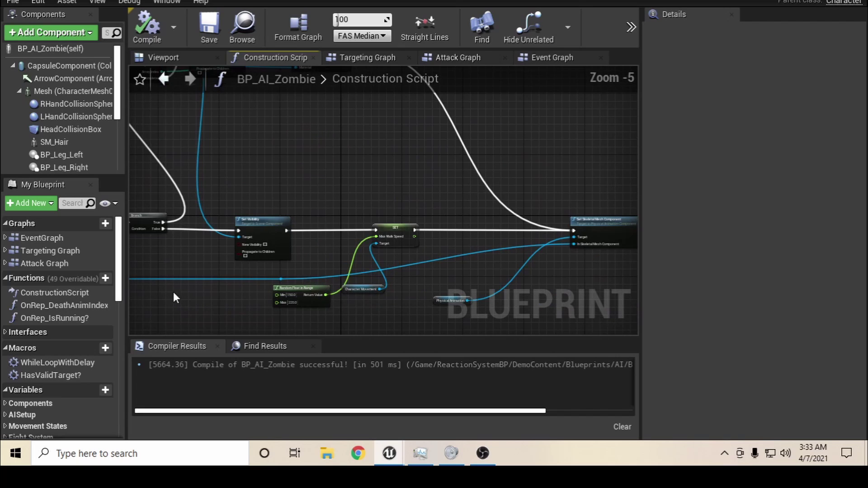
right_drag(167, 291, 514, 303)
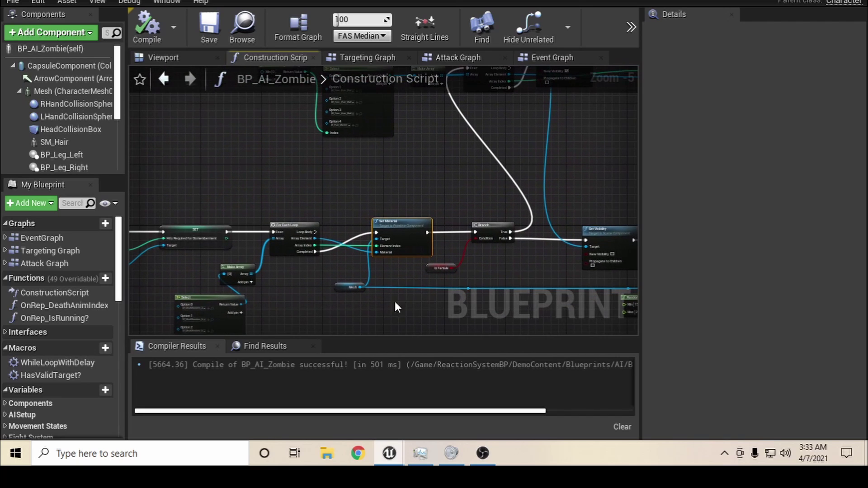
right_drag(325, 306, 130, 324)
scroll(416, 273, up, 4)
right_drag(221, 284, 5, 258)
right_drag(186, 153, 192, 199)
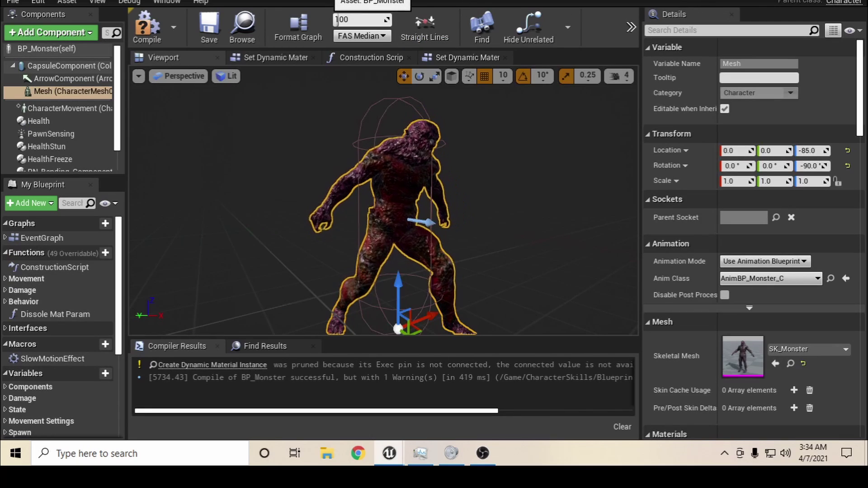
Recompile BP_Monster and recheck its Mesh component, Construction Script and Set Dynamic Materials graph
click(149, 28)
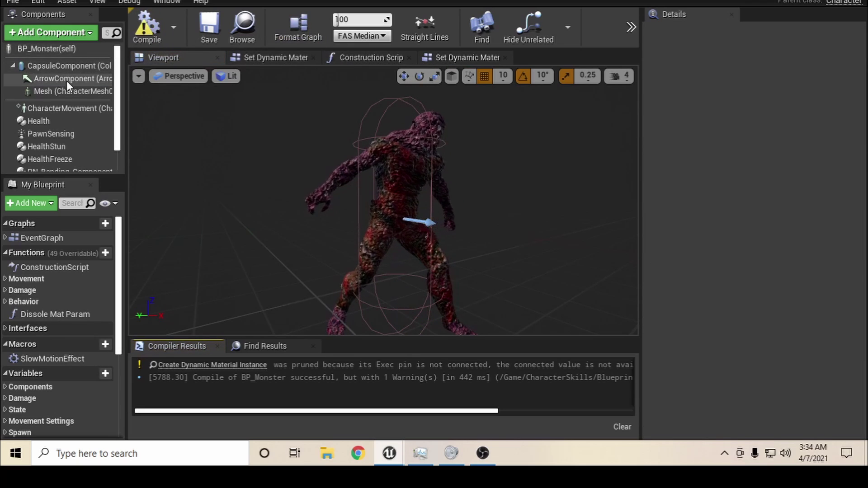
click(62, 92)
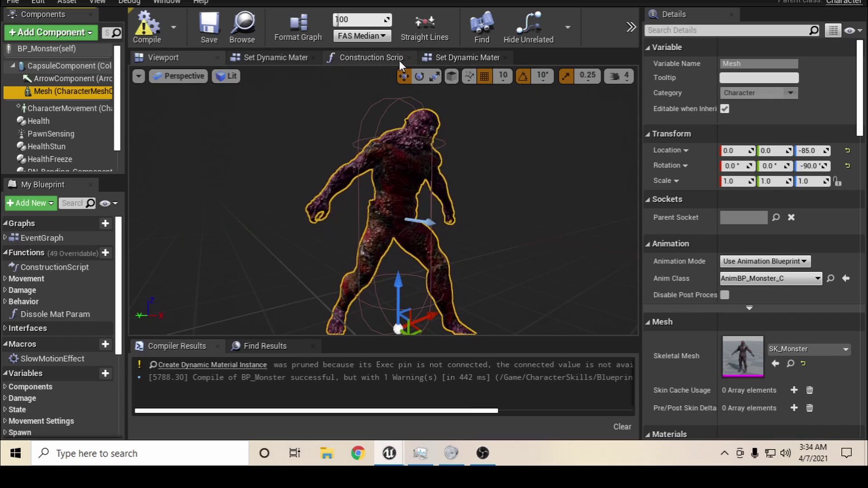
click(346, 61)
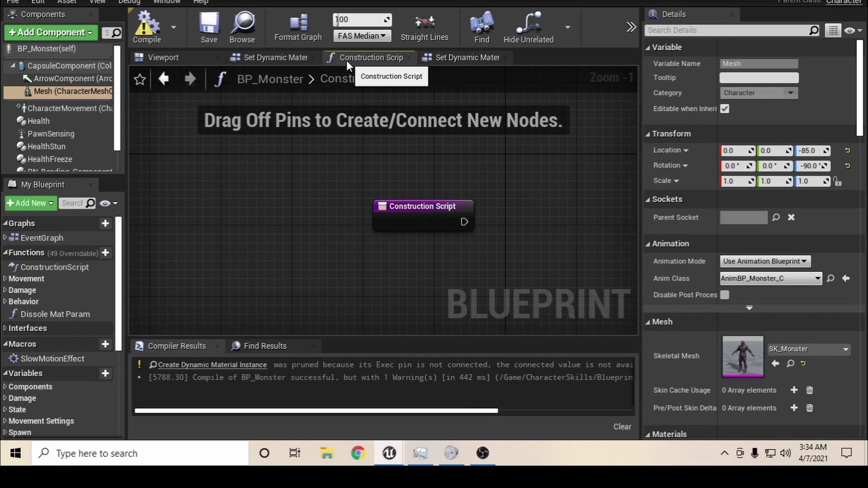
click(447, 59)
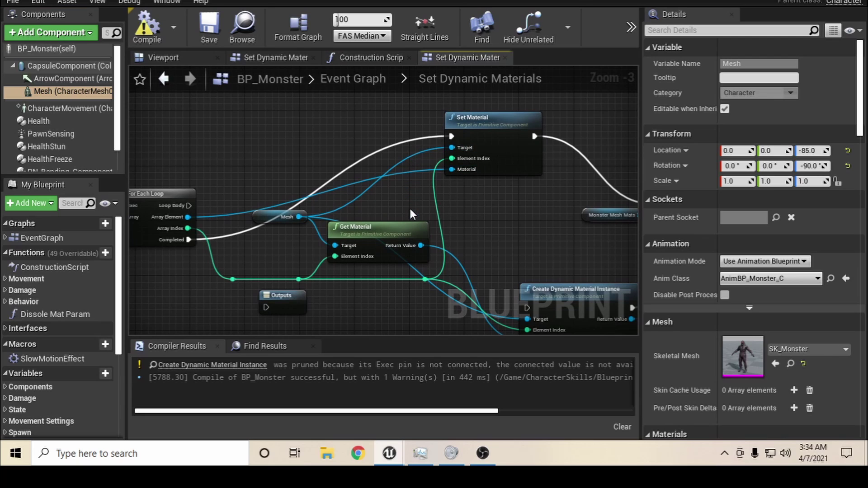
Examine the Set Dynamic Materials graph from Select and Make Array through the For Each Loop to Set Material and Create Dynamic Material Instance
scroll(410, 219, down, 4)
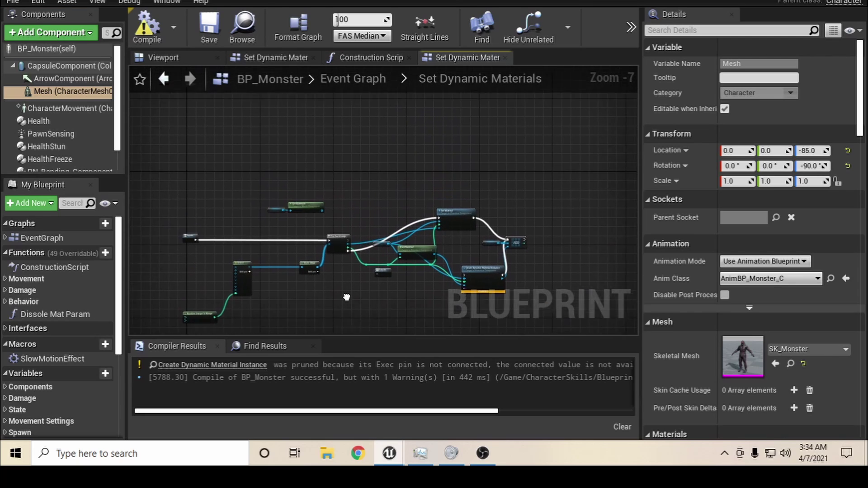
scroll(438, 289, up, 2)
right_drag(365, 300, 367, 269)
scroll(492, 264, up, 2)
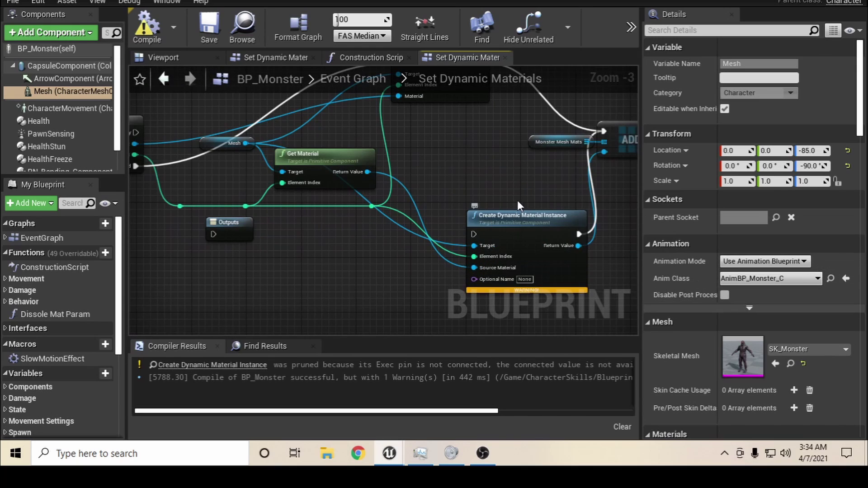
right_drag(517, 200, 489, 224)
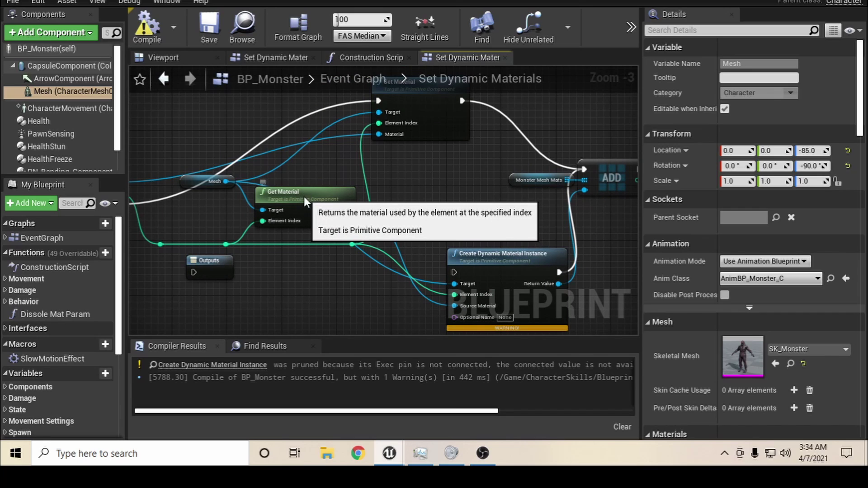
drag(304, 196, 311, 190)
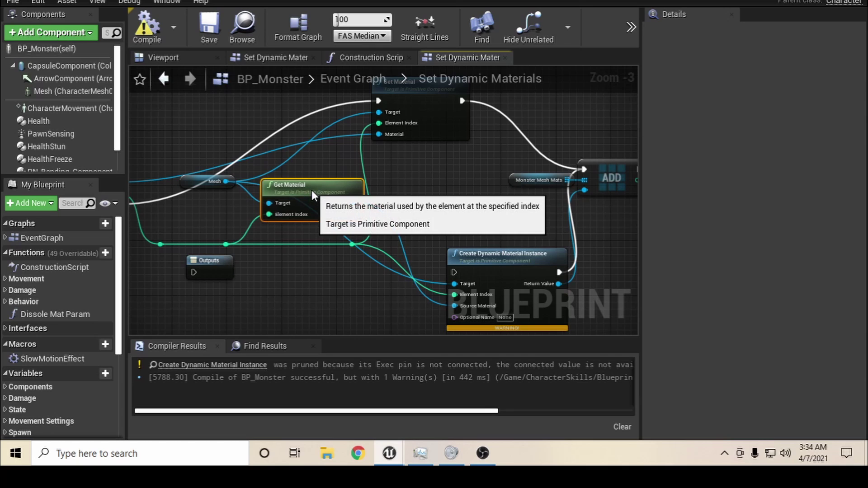
right_drag(311, 189, 700, 199)
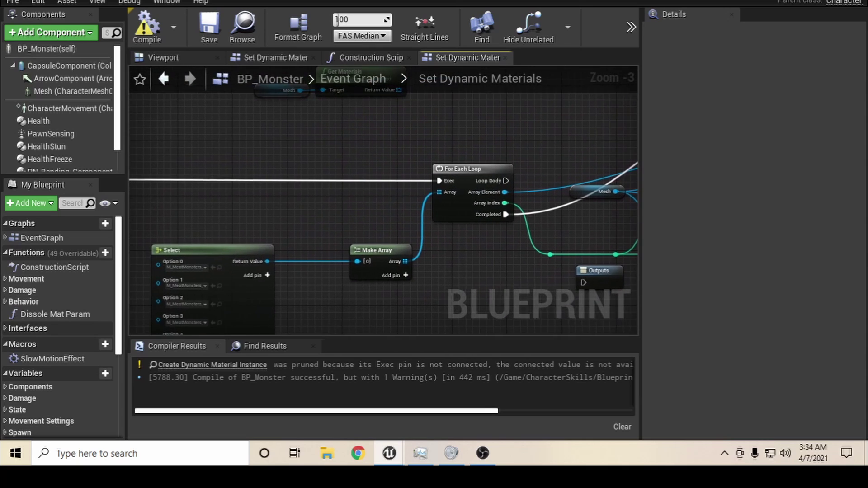
right_drag(498, 203, 493, 134)
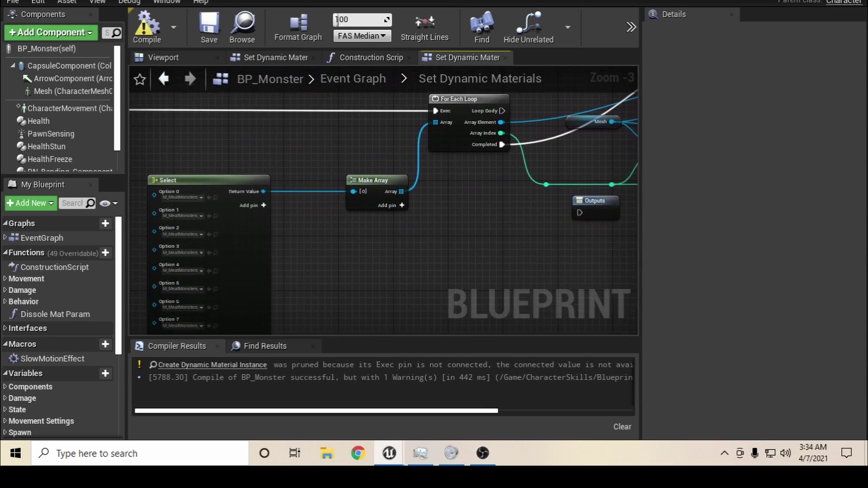
right_drag(693, 180, 397, 263)
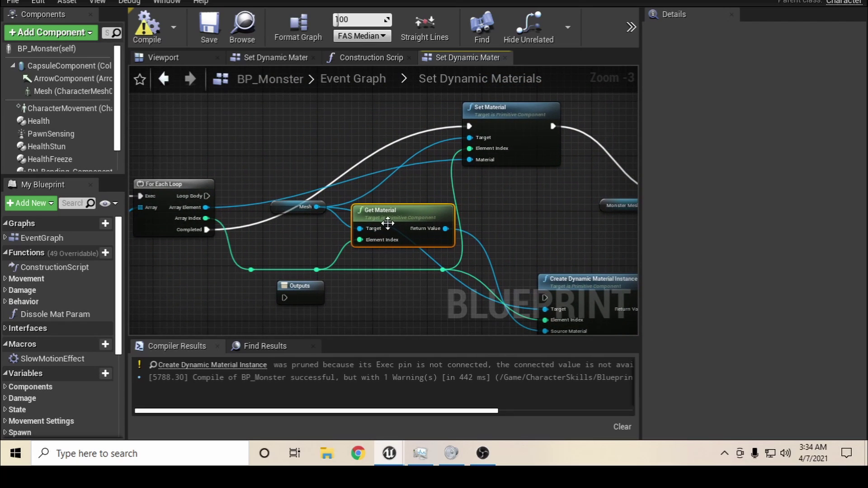
Move Get Material below the index wire, connect its Return Value to Set Material's Material input, and compile BP_Monster
drag(388, 223, 419, 291)
right_drag(498, 231, 482, 164)
drag(402, 237, 401, 272)
right_drag(494, 310, 506, 331)
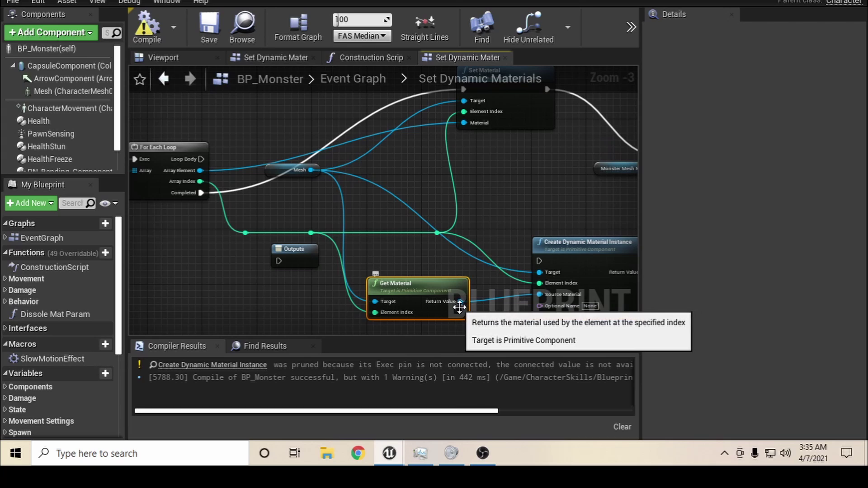
drag(459, 302, 454, 206)
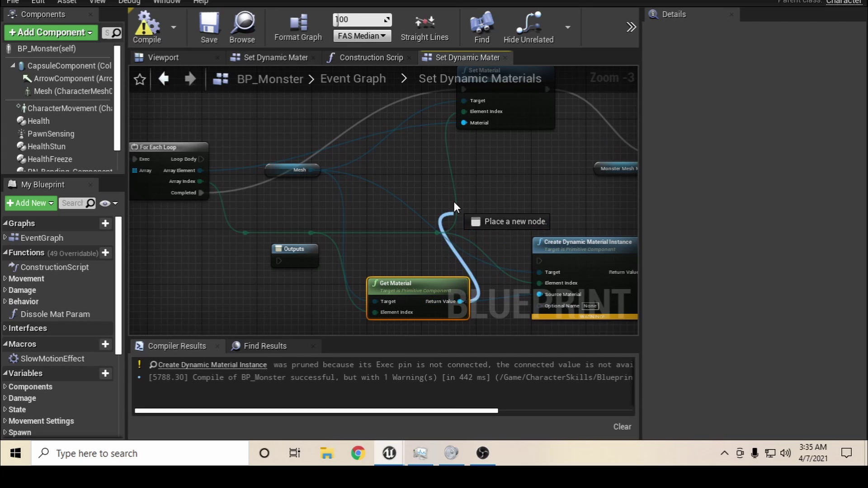
drag(463, 134, 465, 124)
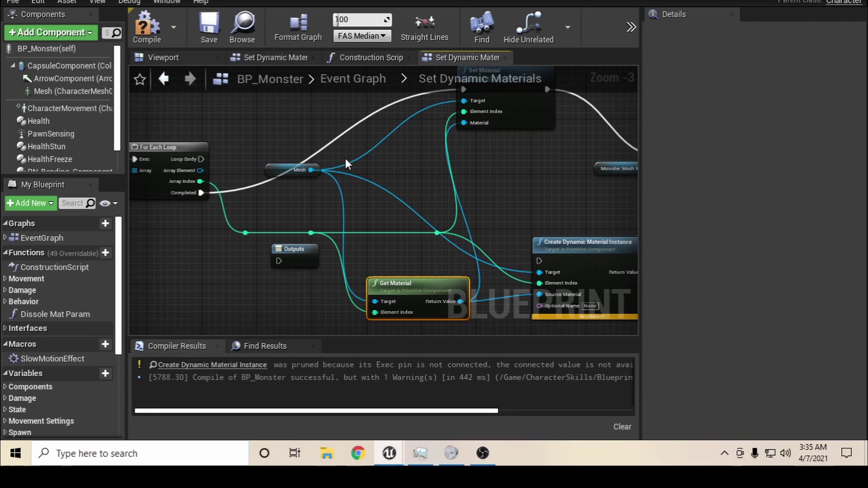
click(148, 28)
Enable the post process disabling option on BP_Monster's Mesh component and recompile the blueprint
click(168, 58)
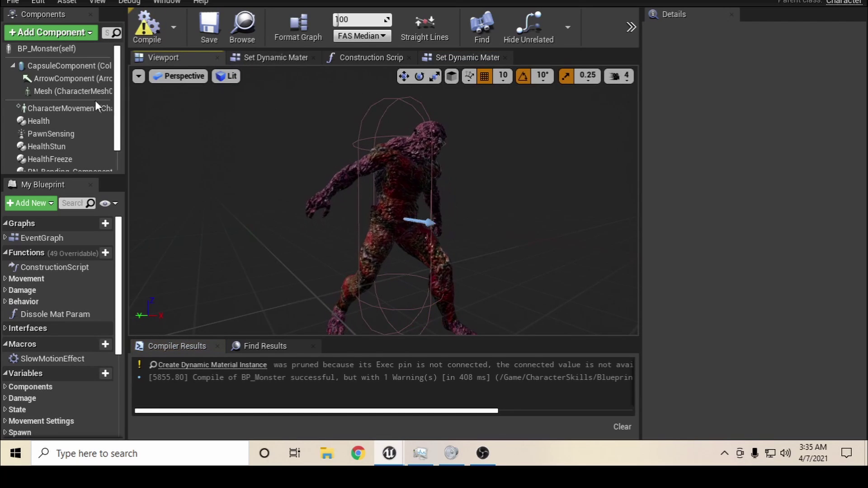
click(55, 91)
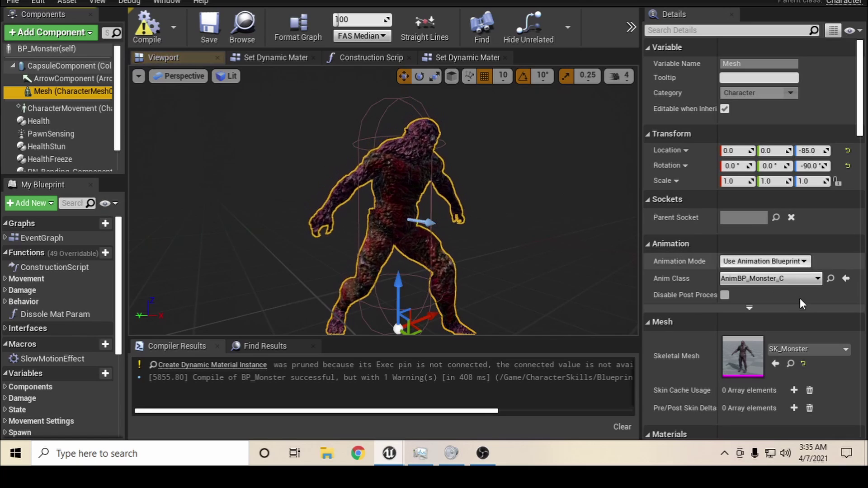
click(728, 297)
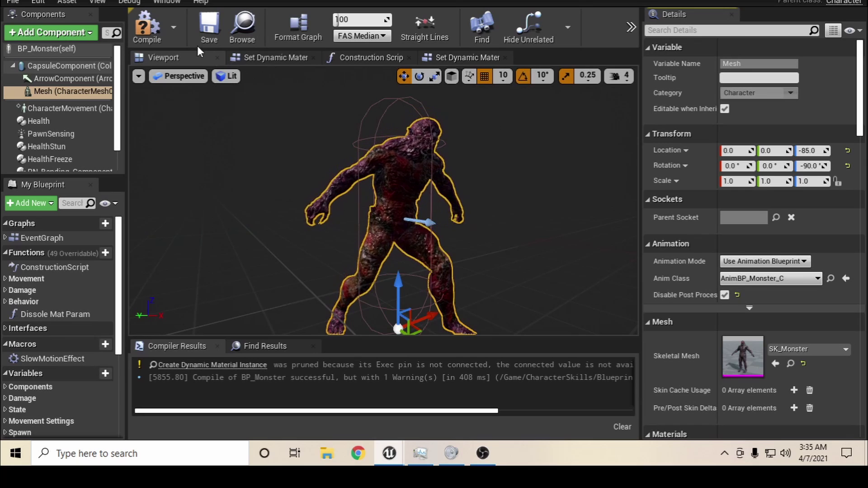
click(148, 28)
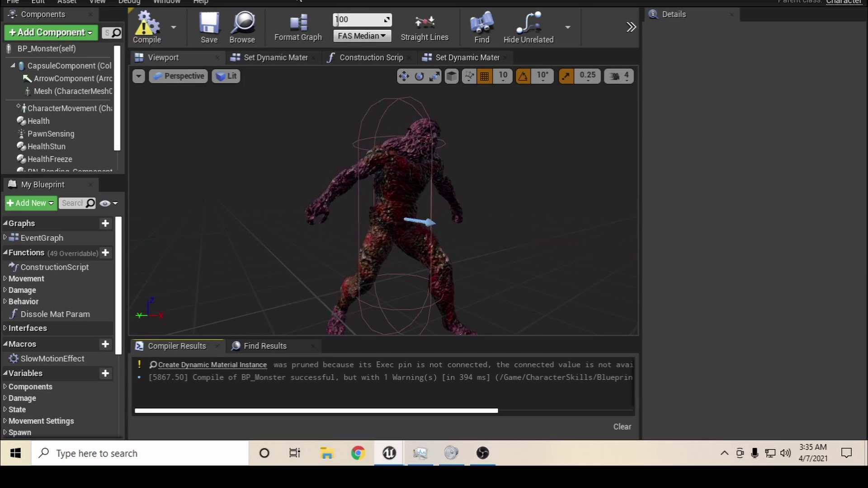
Check the mesh in BP_HeavyBotBeast's viewport, return to the level editor, and save the current level and all changed assets
click(176, 1)
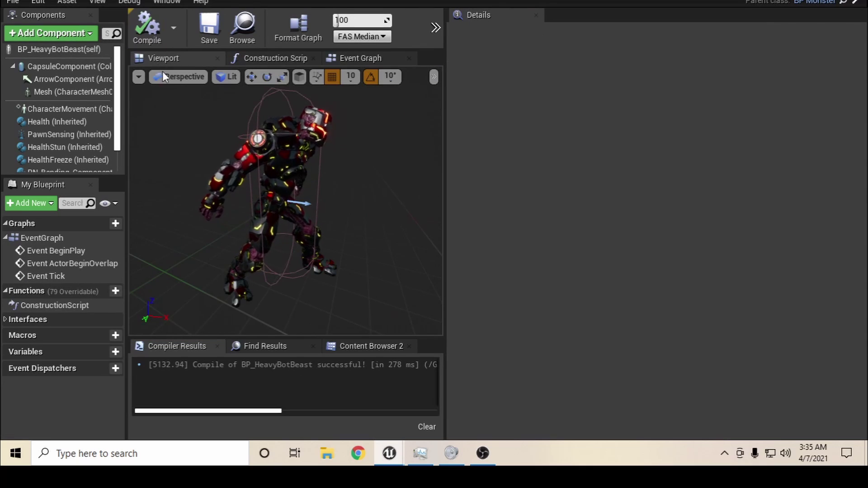
click(49, 51)
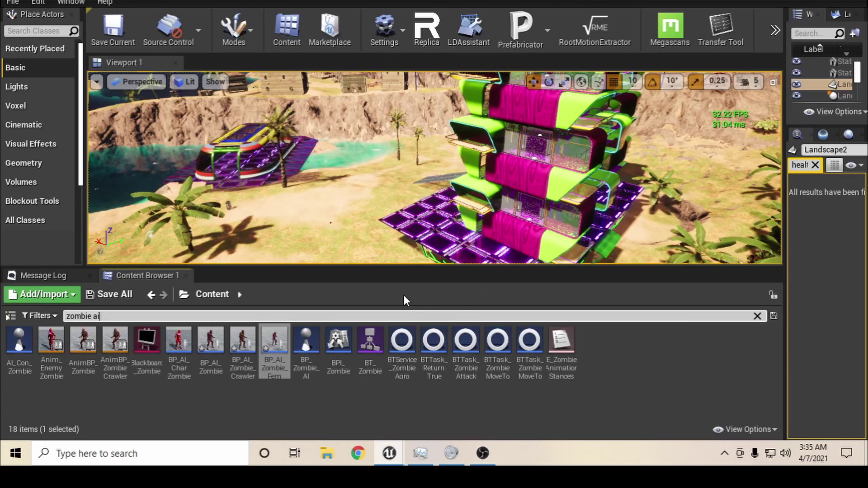
click(122, 20)
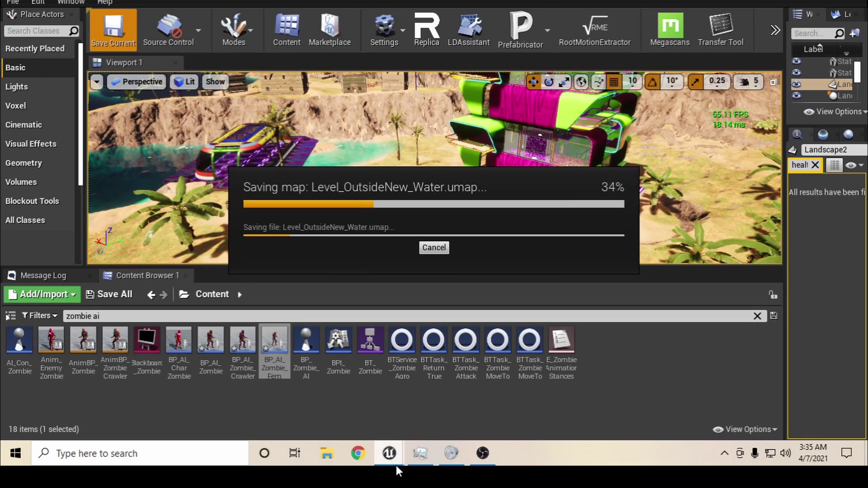
click(11, 2)
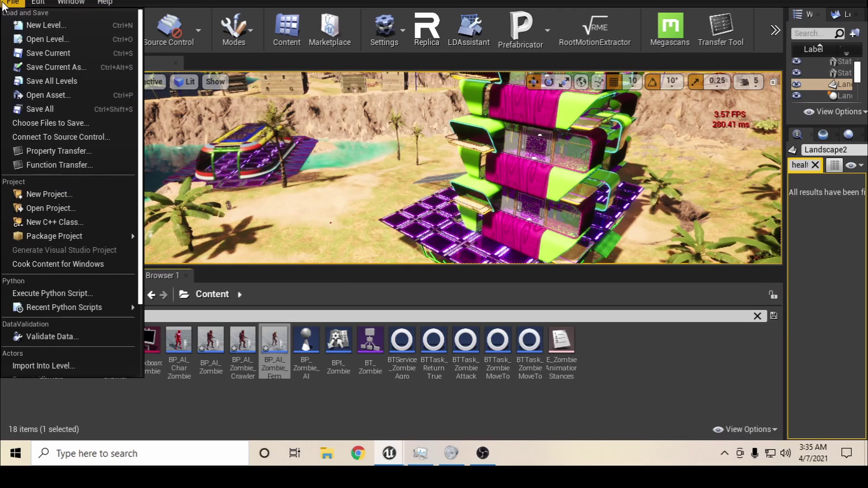
click(48, 110)
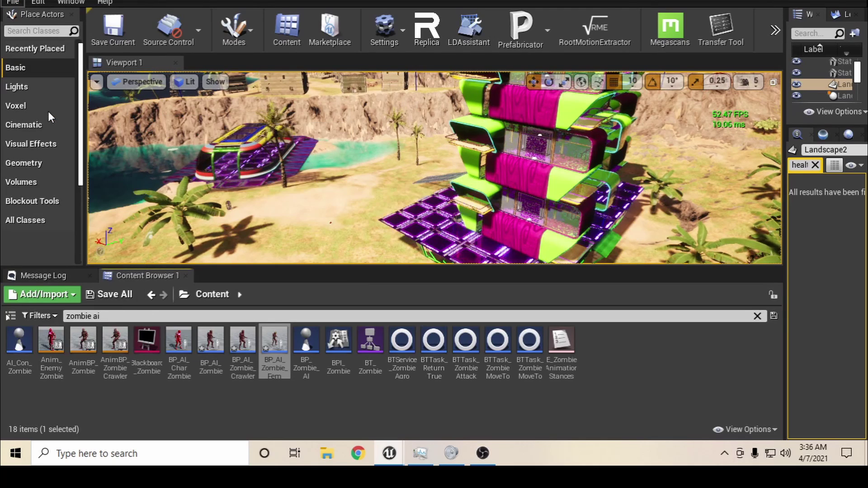
Enlarge the Content Browser thumbnails and open BP_AI_Zombie_Crawler
click(274, 350)
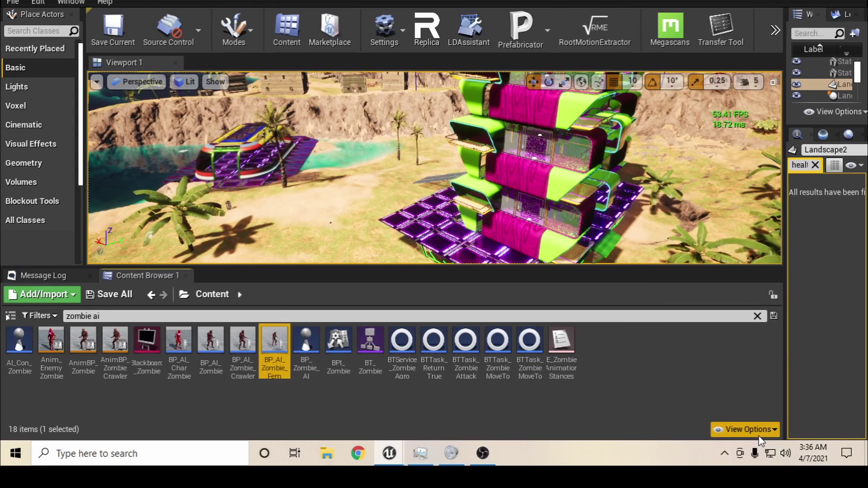
click(745, 429)
drag(751, 388, 774, 387)
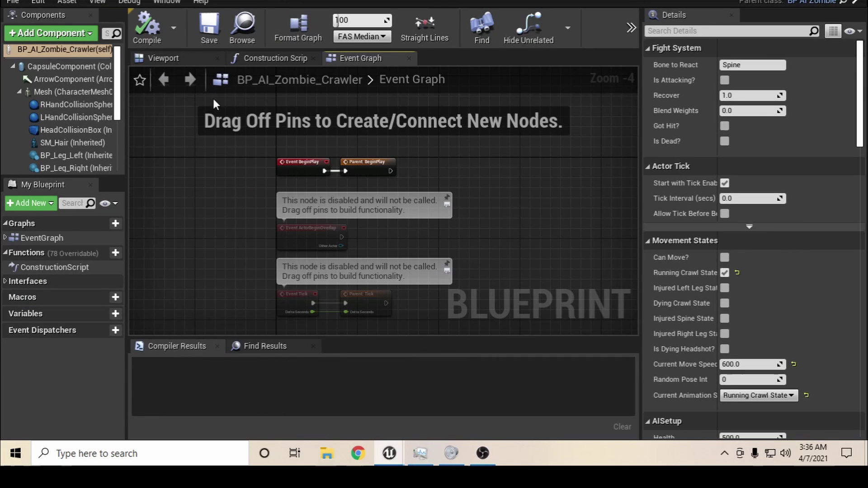
Inspect BP_AI_Zombie_Crawler's viewport and Construction Script, switching Running Crawl State off and back on
click(185, 53)
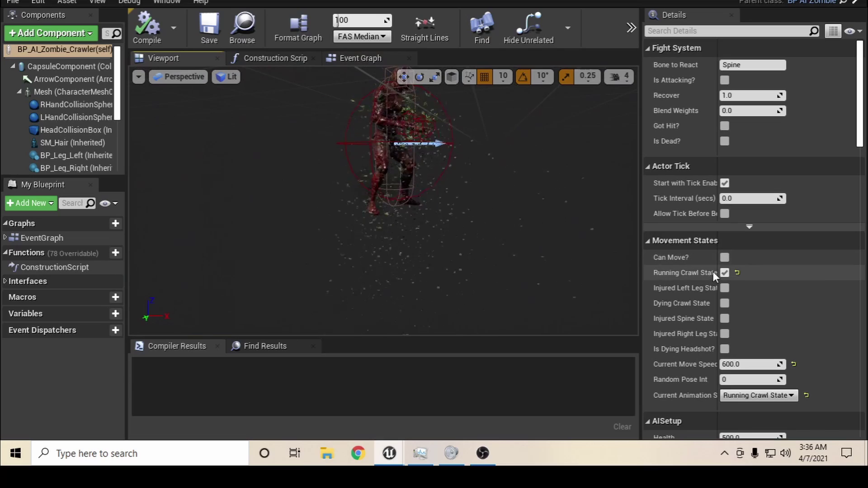
click(722, 273)
click(722, 273)
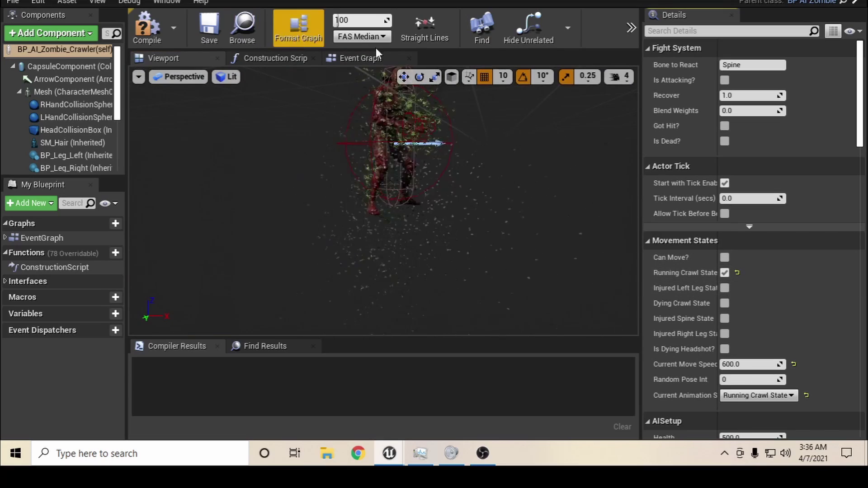
click(287, 59)
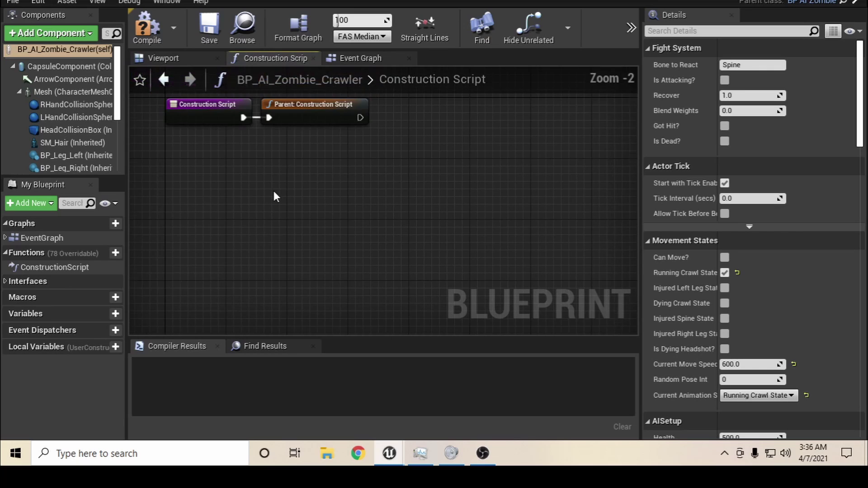
right_drag(275, 195, 311, 277)
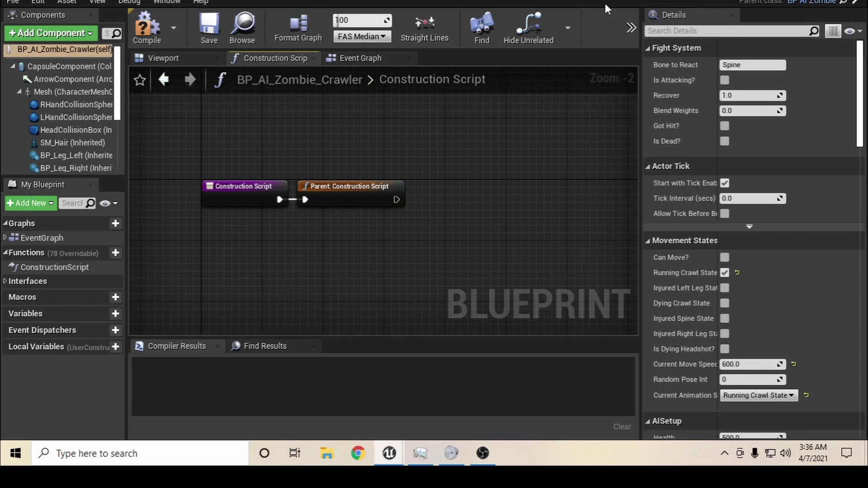
Return to the level editor, enlarge its viewport, and delete the BP_AI_CharPatrol actor standing on the sand
click(160, 36)
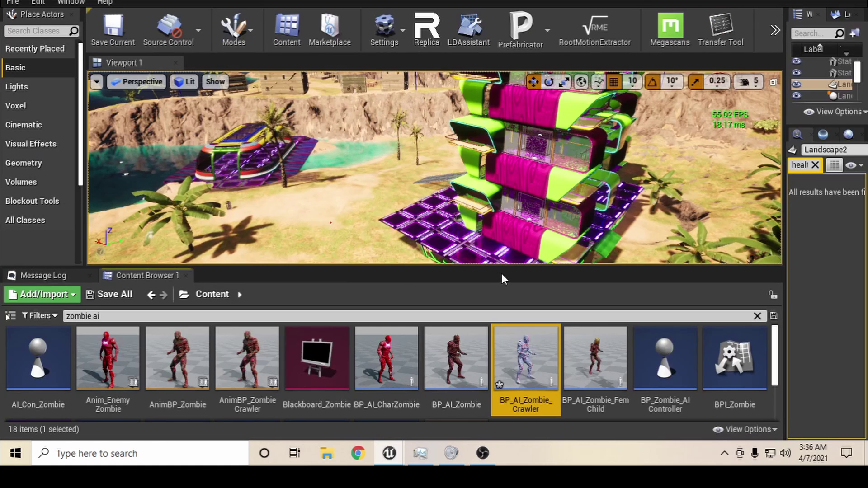
drag(492, 270, 503, 346)
right_click(492, 236)
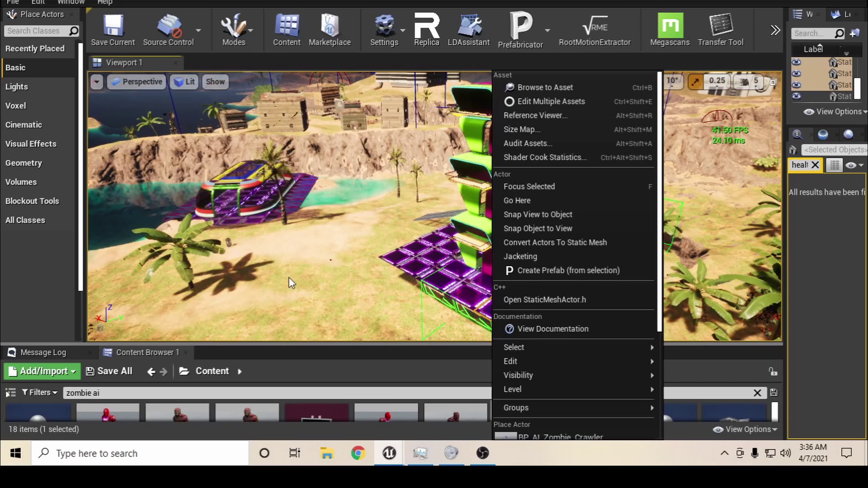
right_drag(290, 283, 351, 273)
scroll(308, 263, up, 2)
right_click(352, 276)
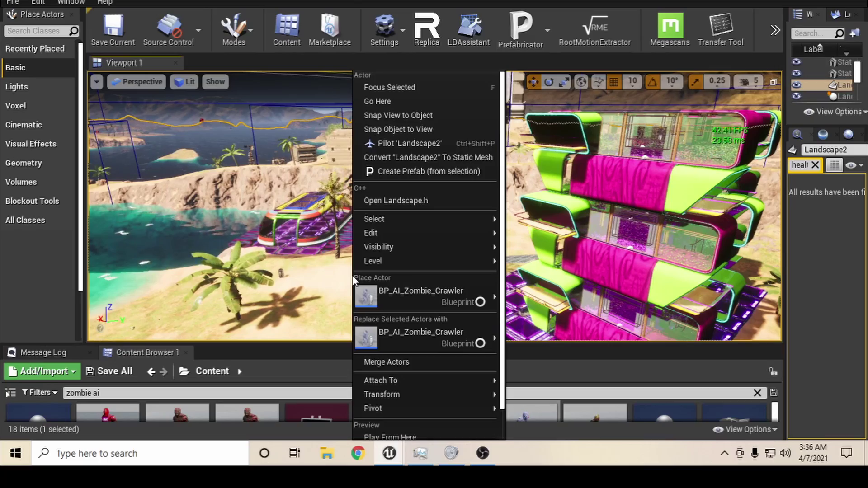
click(343, 266)
right_drag(343, 265, 198, 312)
scroll(341, 258, up, 6)
key(w)
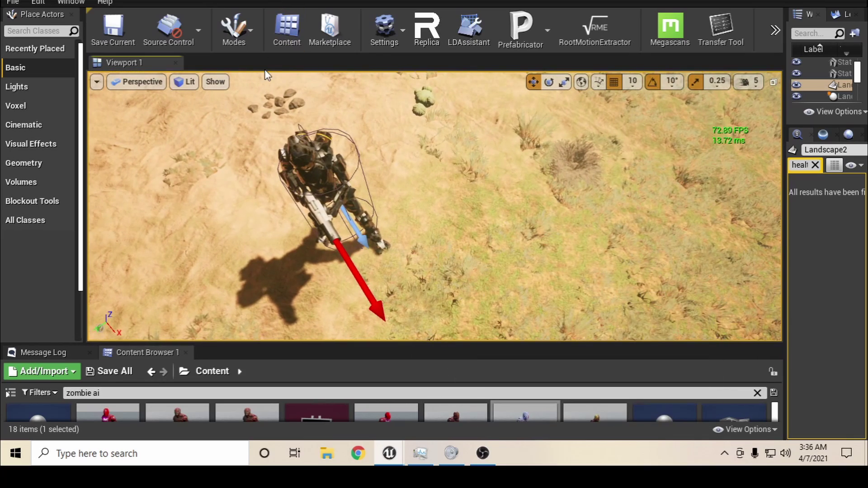
click(311, 172)
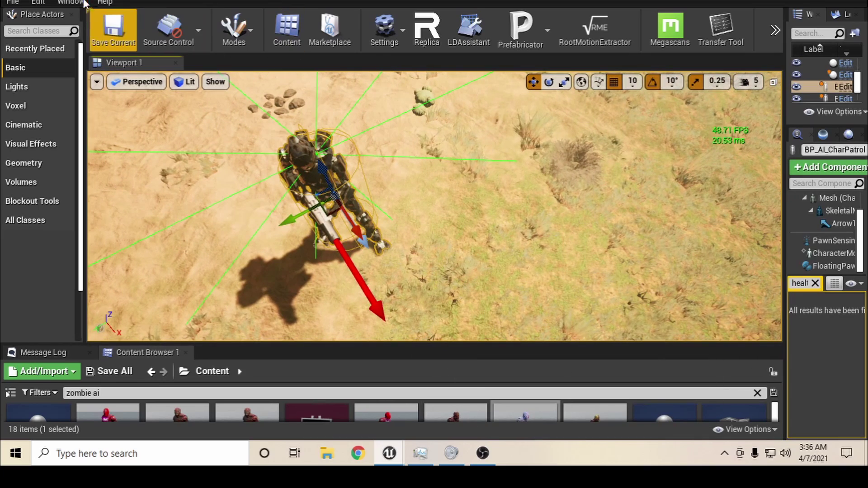
click(42, 2)
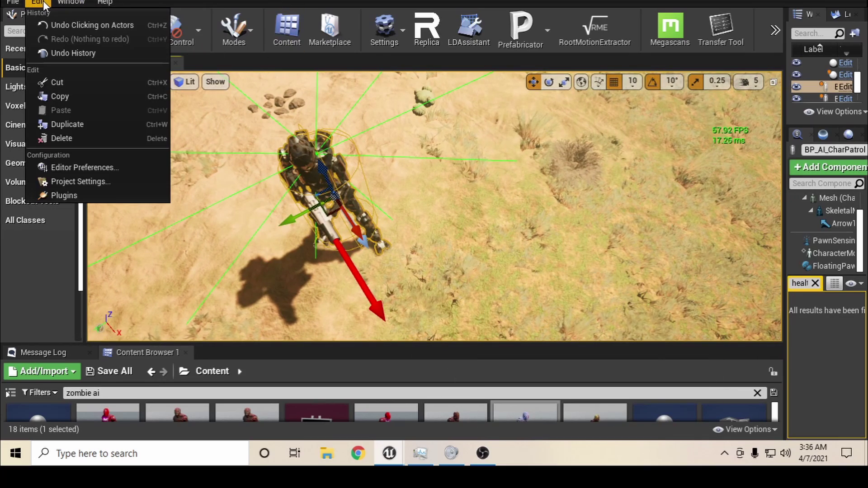
click(65, 137)
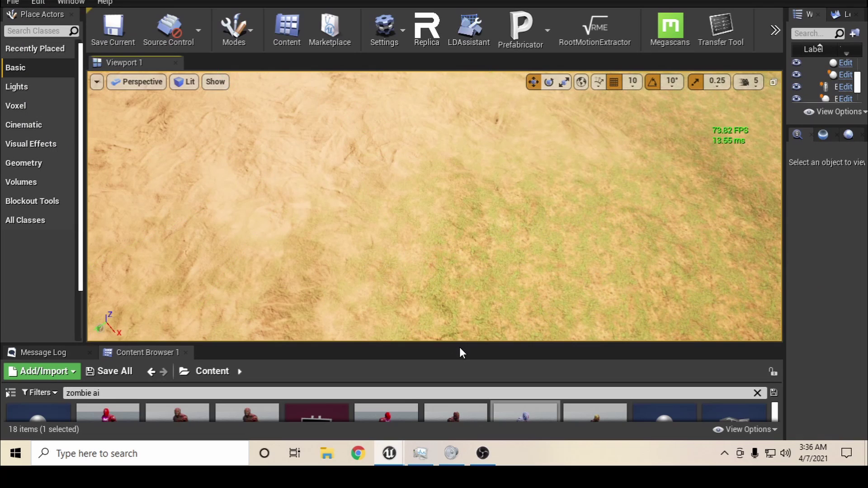
Give the Content Browser more room and search it for "heavy"
drag(443, 346, 421, 255)
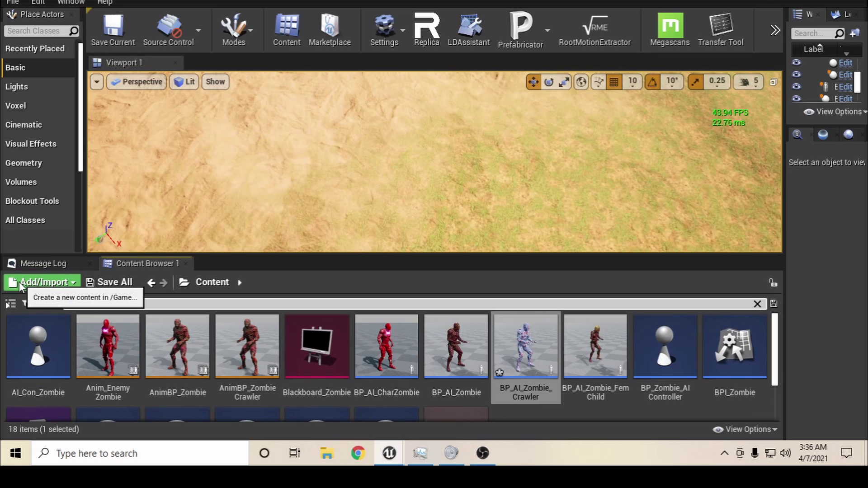
text(m)
key(BackSpace)
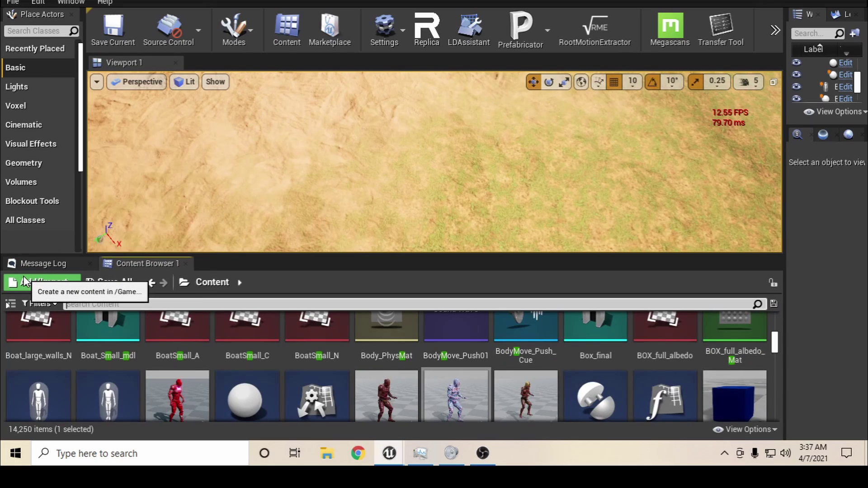
text(neavy)
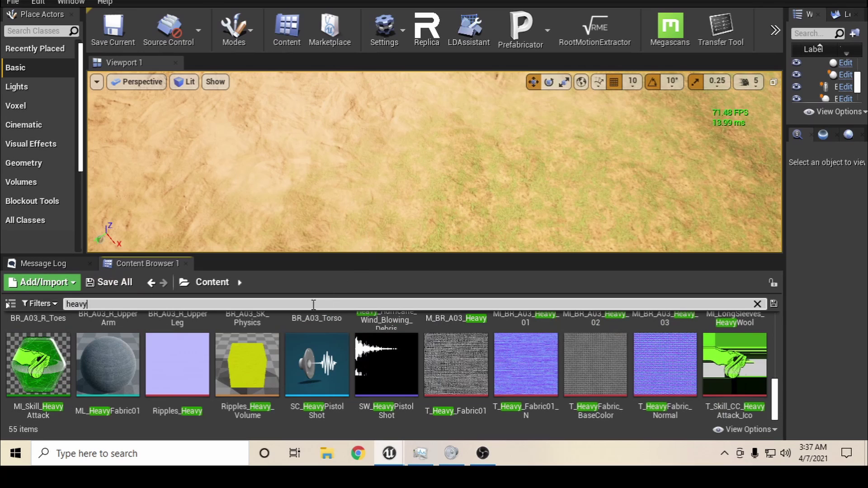
Find BP_HeavyBotBeast among the heavy assets and place it on the sand in the level
scroll(256, 353, up, 6)
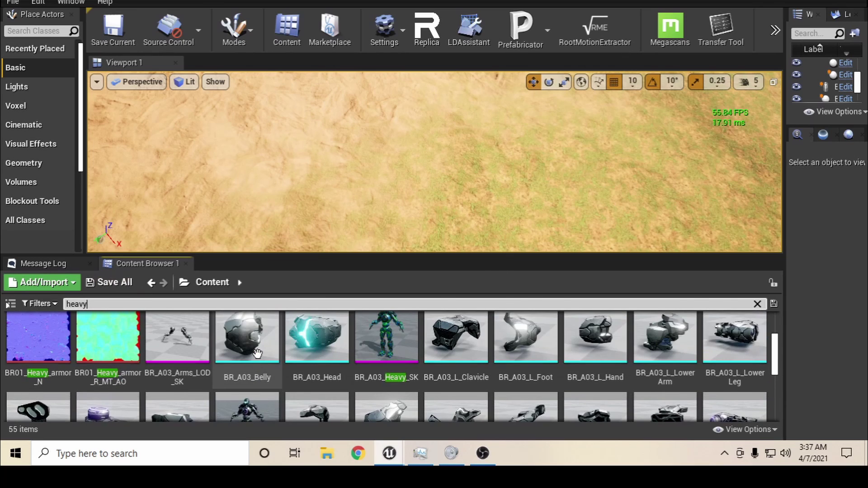
scroll(256, 353, up, 3)
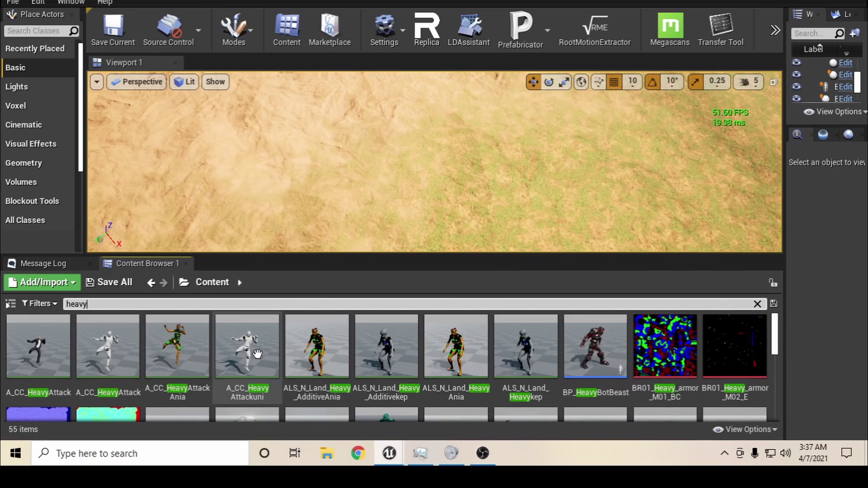
scroll(256, 353, down, 2)
scroll(256, 353, up, 2)
click(603, 355)
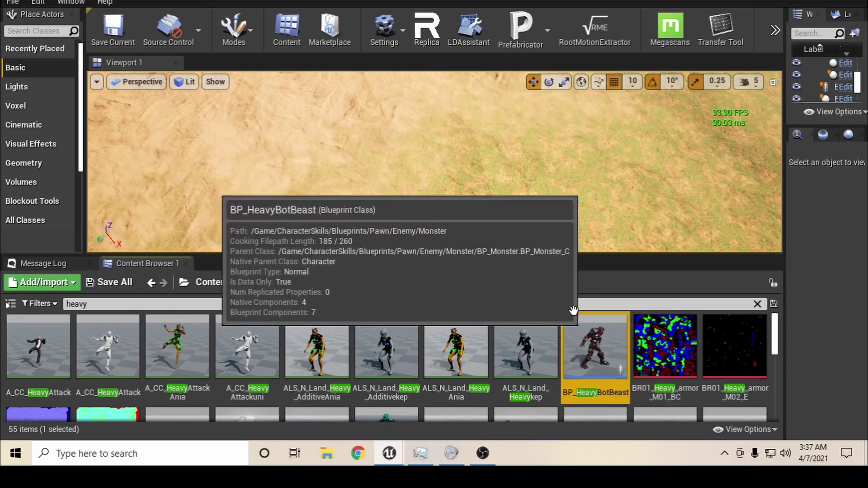
drag(573, 311, 374, 244)
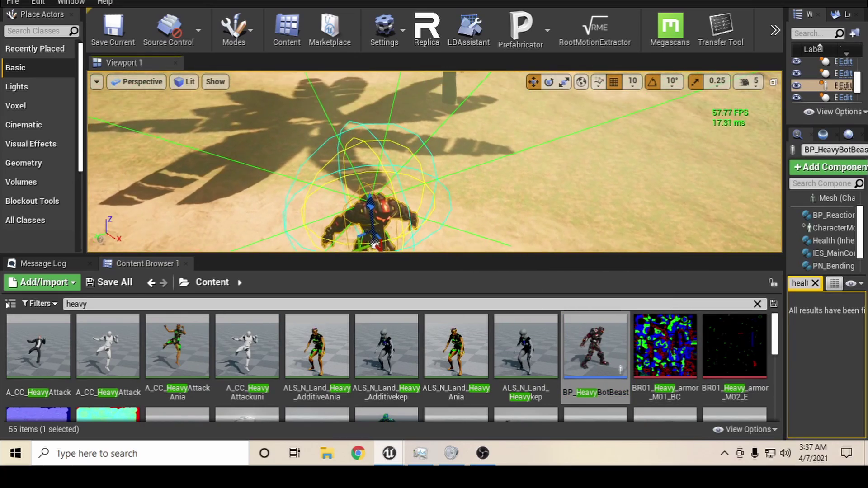
right_drag(373, 244, 370, 218)
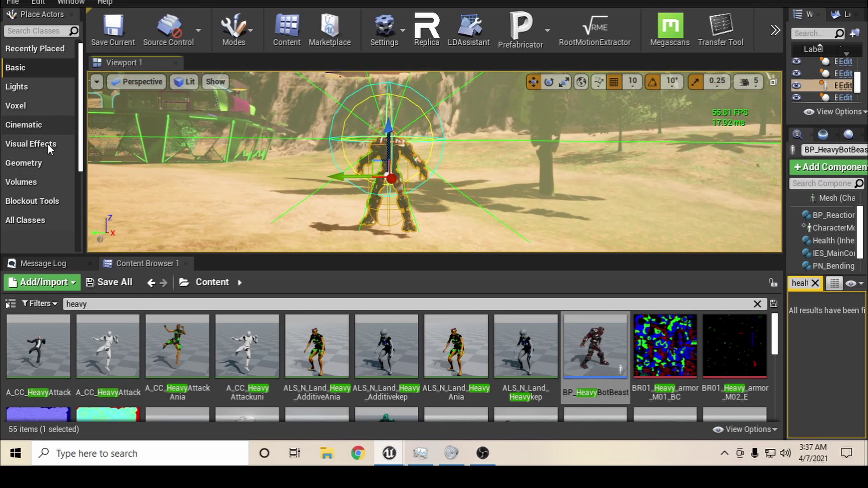
Clear the Phys Material Override on the Mesh component of BP_HeavyBotBeast, and compile and save the blueprint
mouse_move(395, 458)
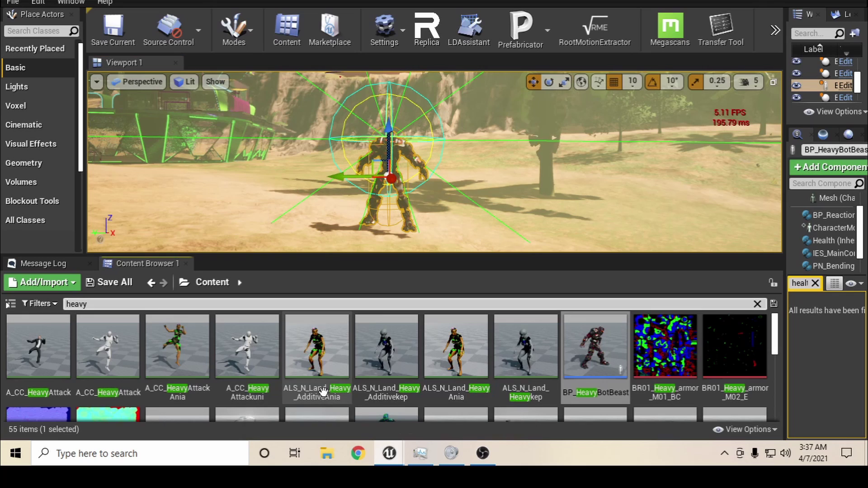
click(463, 404)
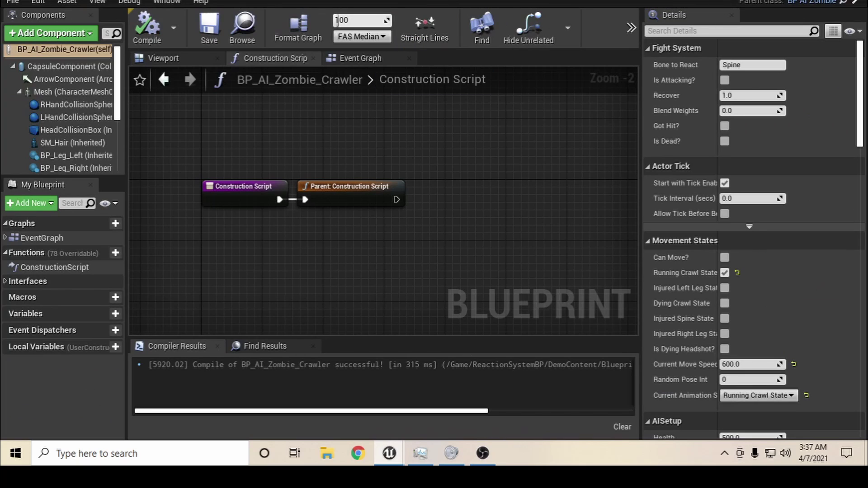
click(118, 2)
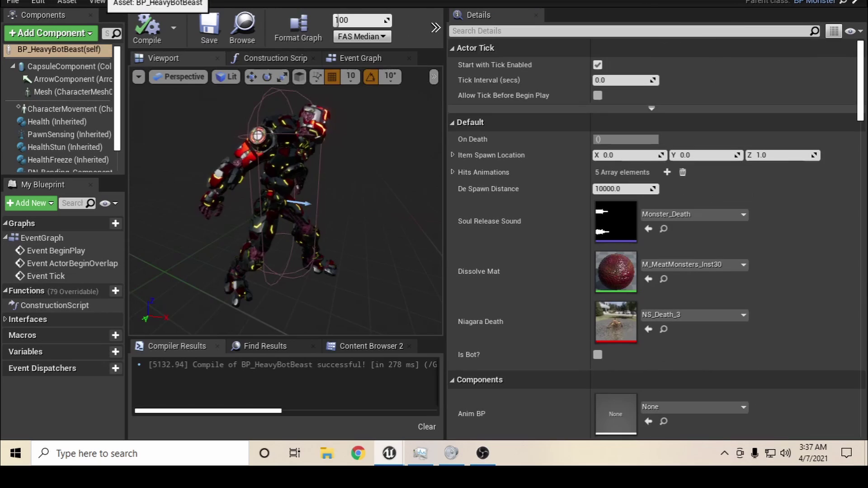
click(53, 94)
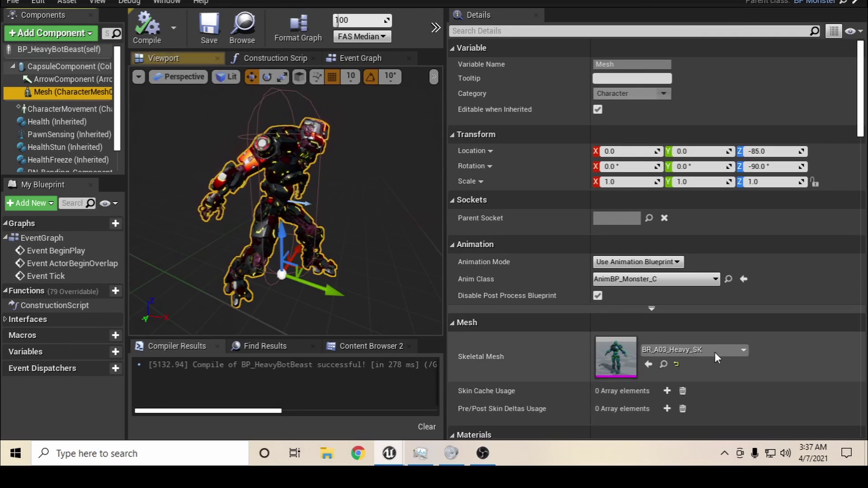
scroll(728, 352, down, 10)
scroll(728, 352, down, 6)
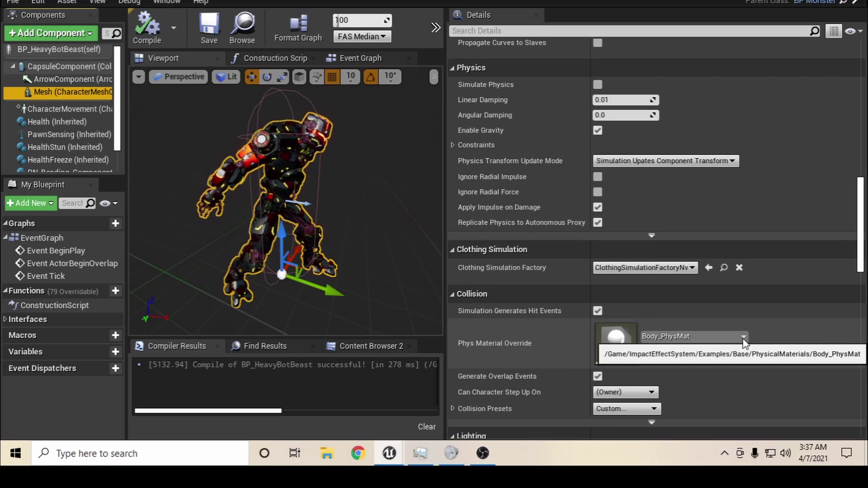
click(702, 344)
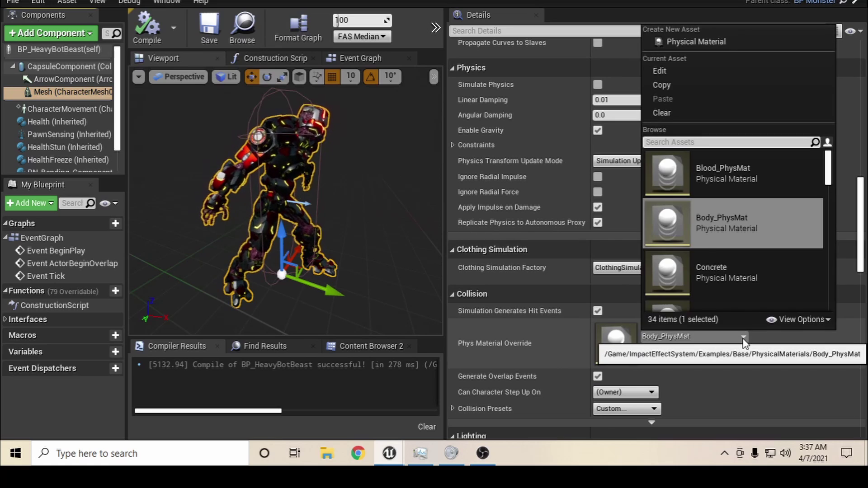
click(675, 113)
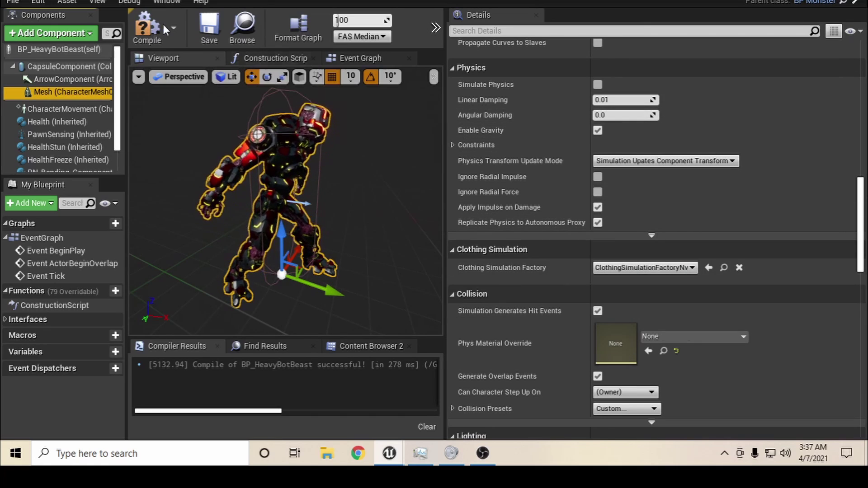
click(145, 25)
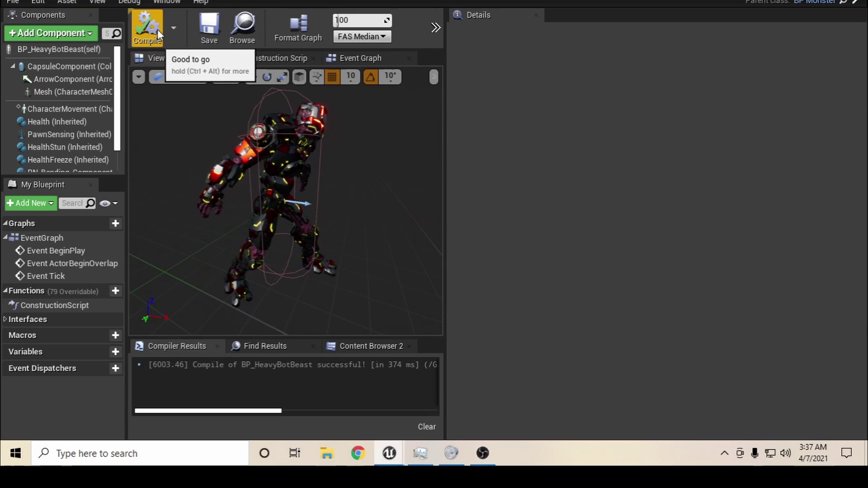
click(198, 25)
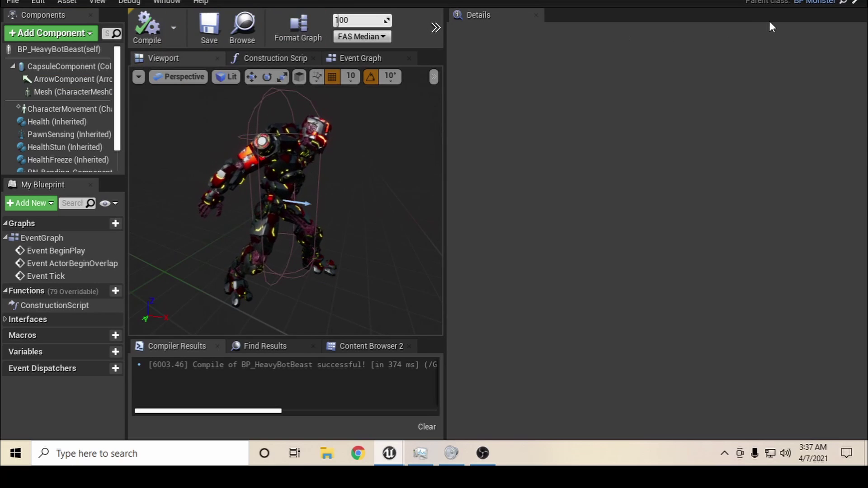
Return to the level editor, enlarge the viewport, and move the placed heavy beast across the sand along the X axis
key(alt+Tab)
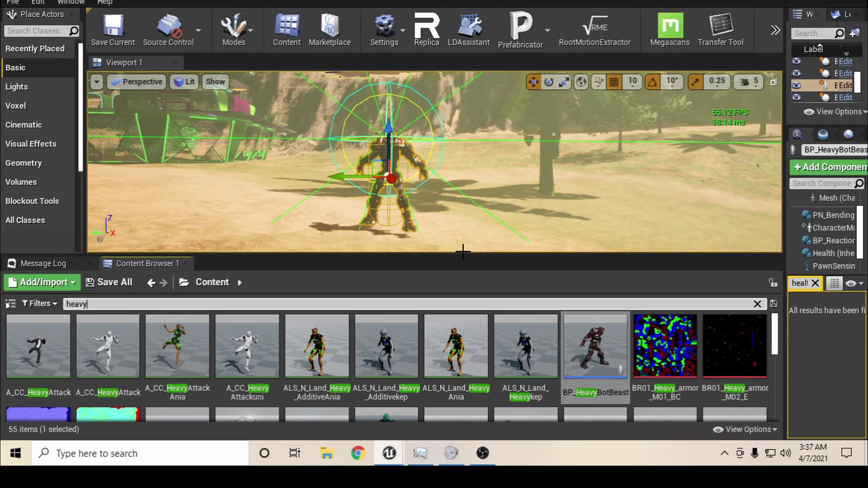
drag(459, 253, 466, 393)
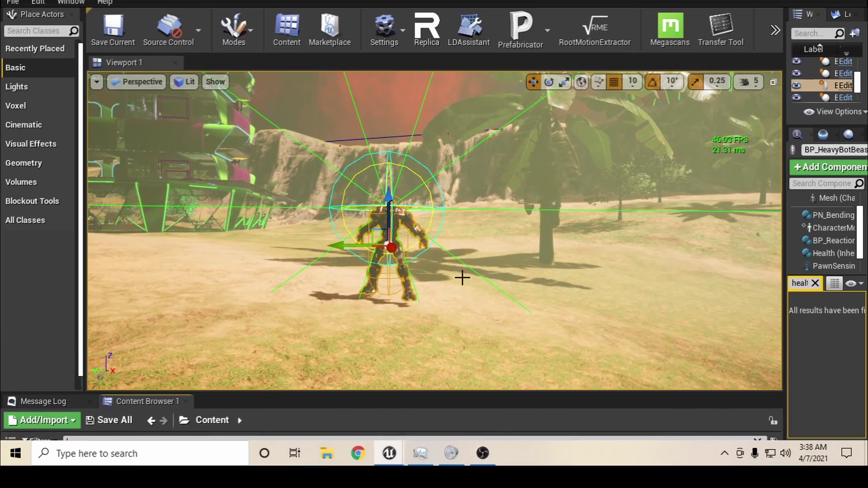
mouse_move(461, 278)
right_down()
mouse_move(461, 316)
mouse_move(497, 280)
mouse_move(434, 253)
mouse_move(461, 277)
right_up()
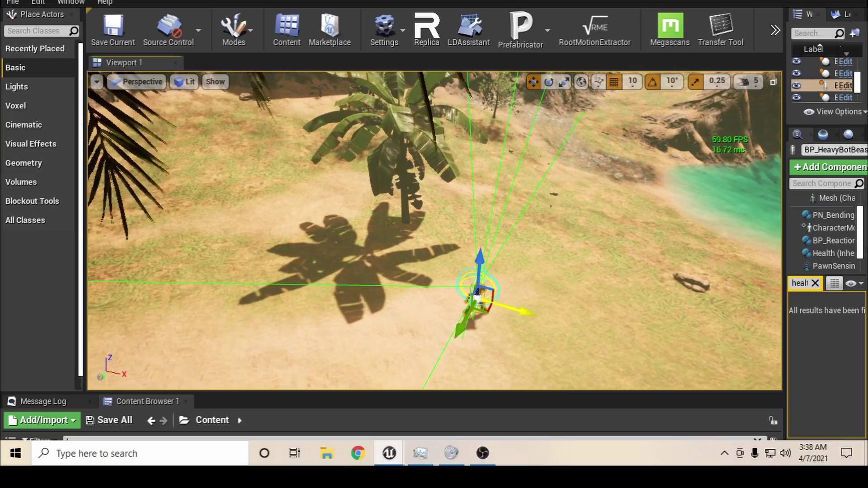
drag(511, 308, 164, 244)
key(f)
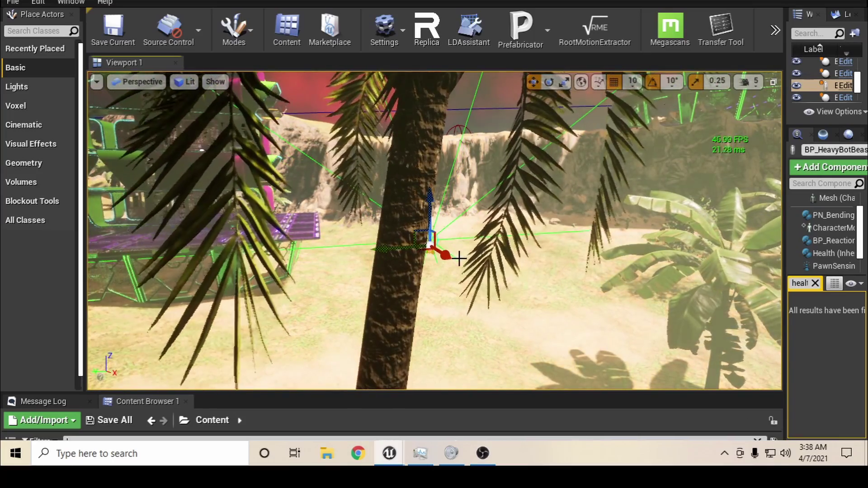
Start a full-screen play session from the purple-lit platform holding the two crates
right_drag(449, 255, 457, 278)
key(w)
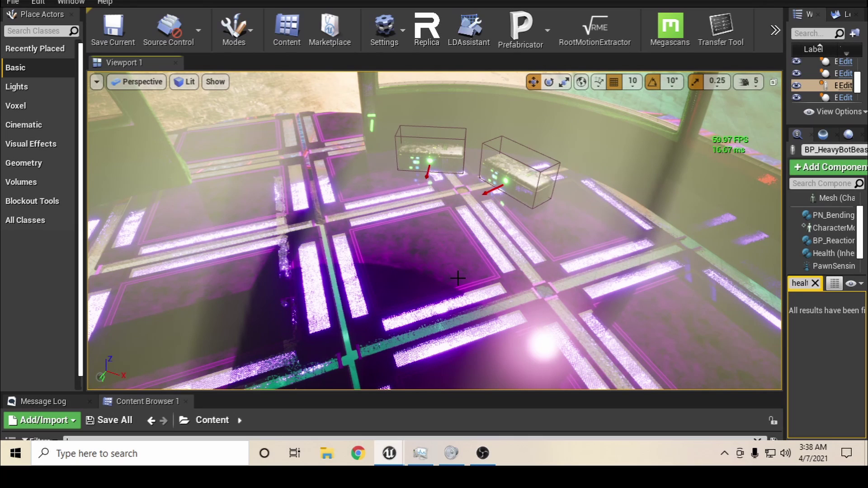
key(alt+p)
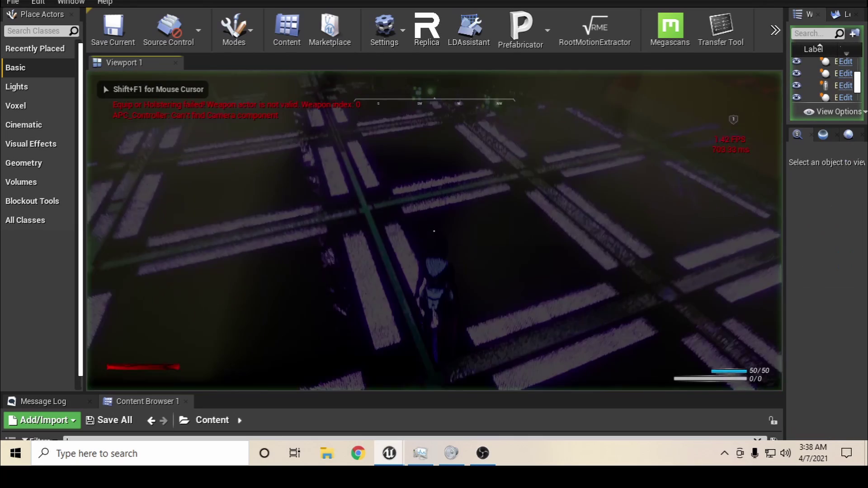
key(F11)
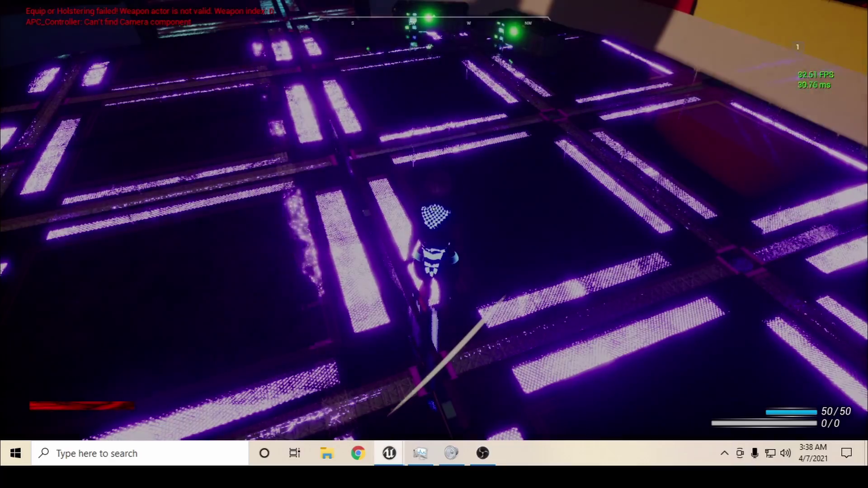
Walk the character to the two crates on the platform and open both to collect their equipment
key(w)
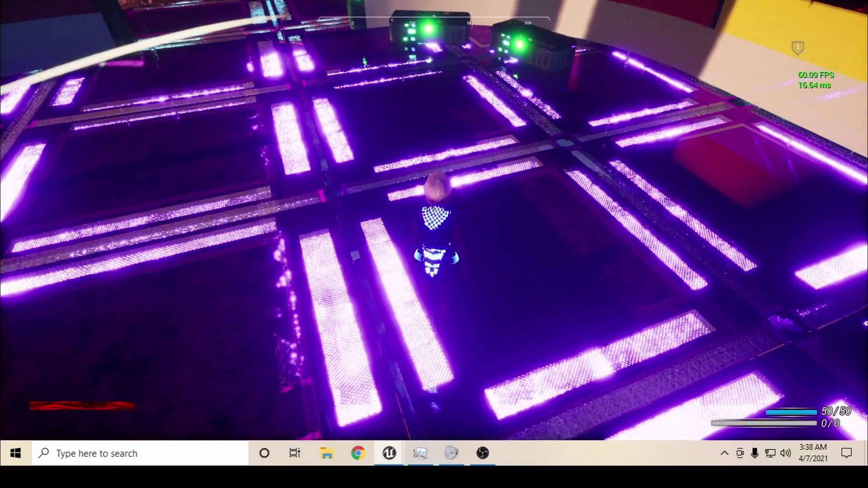
key(w)
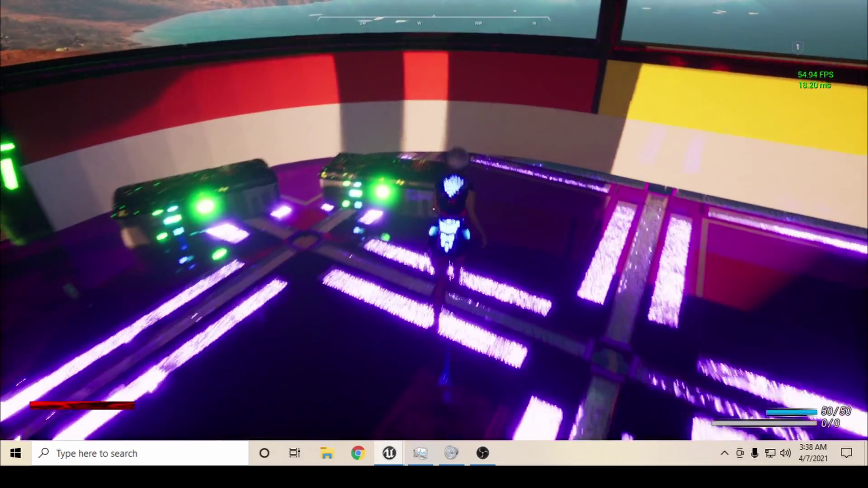
key(w)
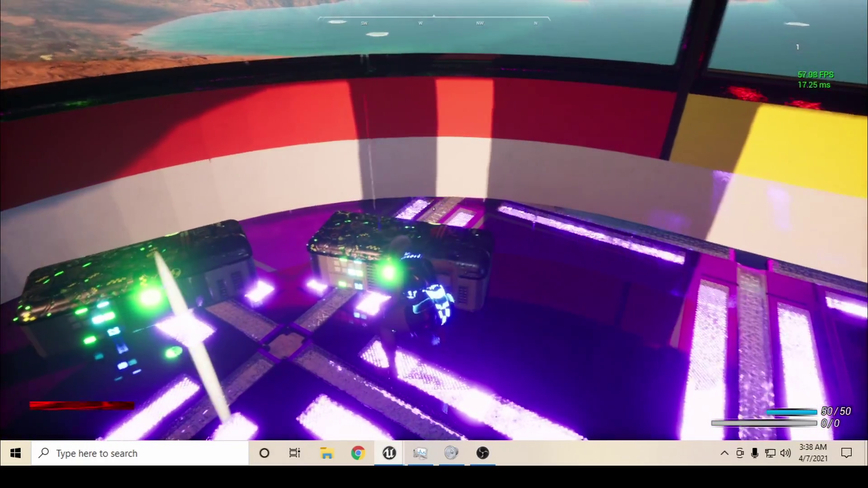
key(e)
key(e)
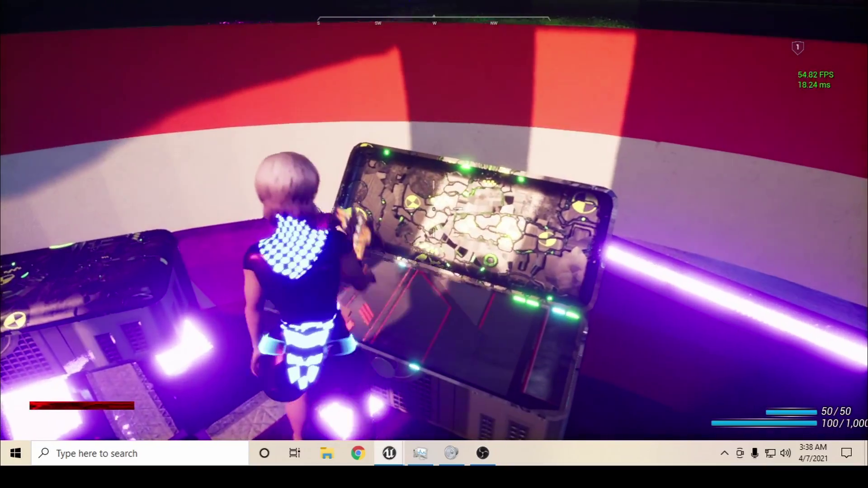
key(a)
key(e)
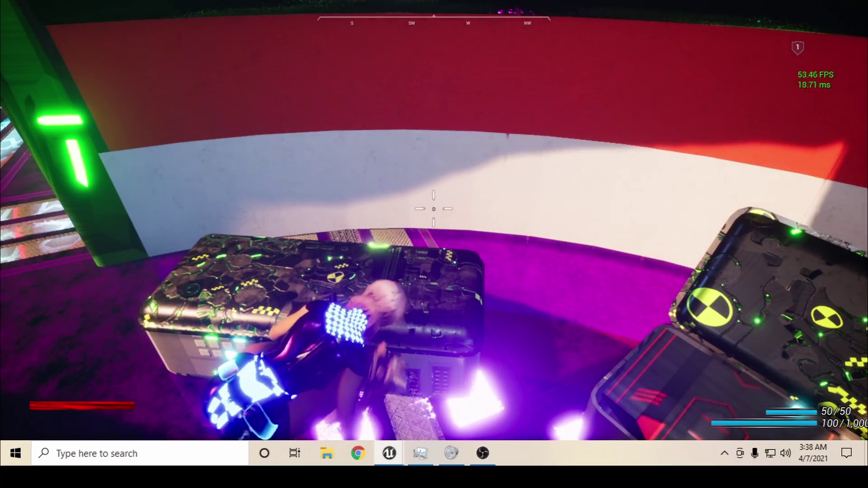
key(e)
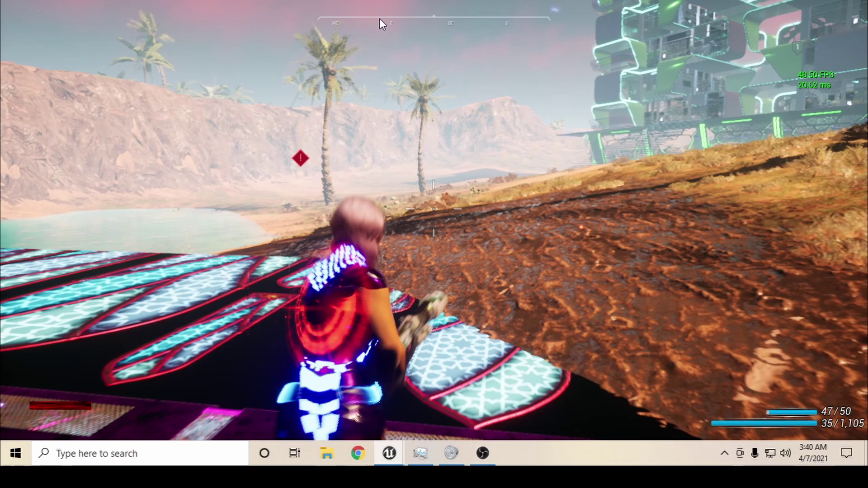
Stop the play session and dismiss the errors and warnings notification
key(Escape)
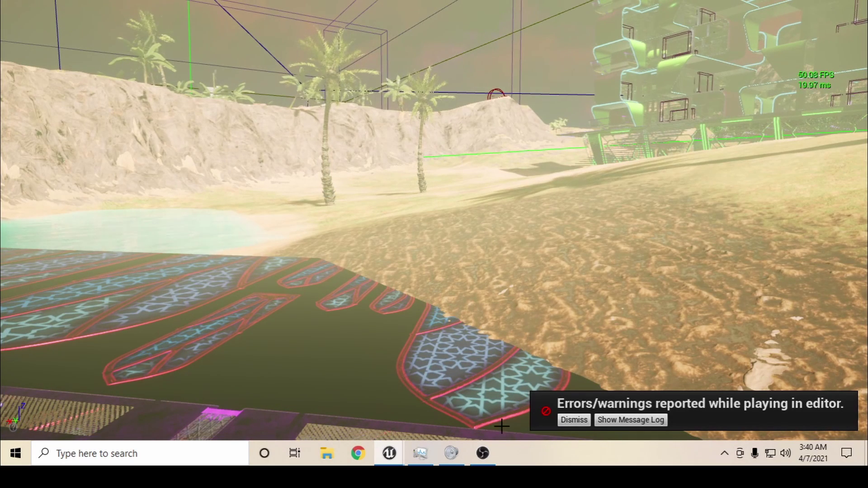
click(574, 419)
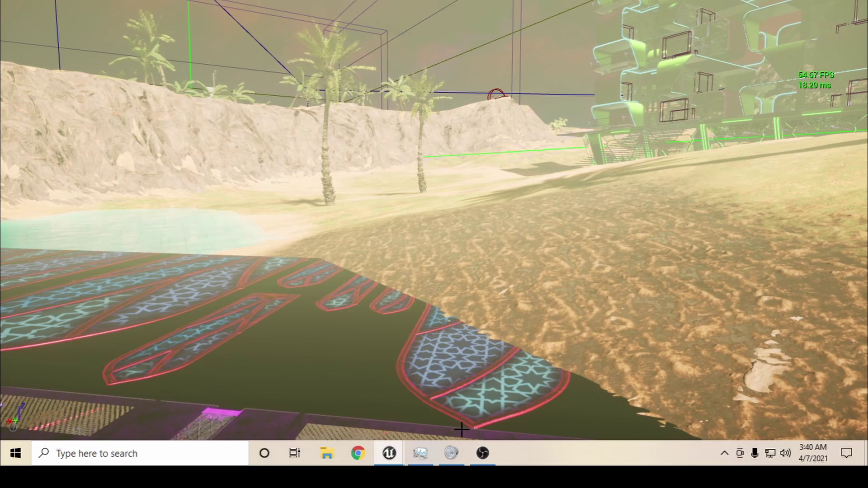
click(465, 401)
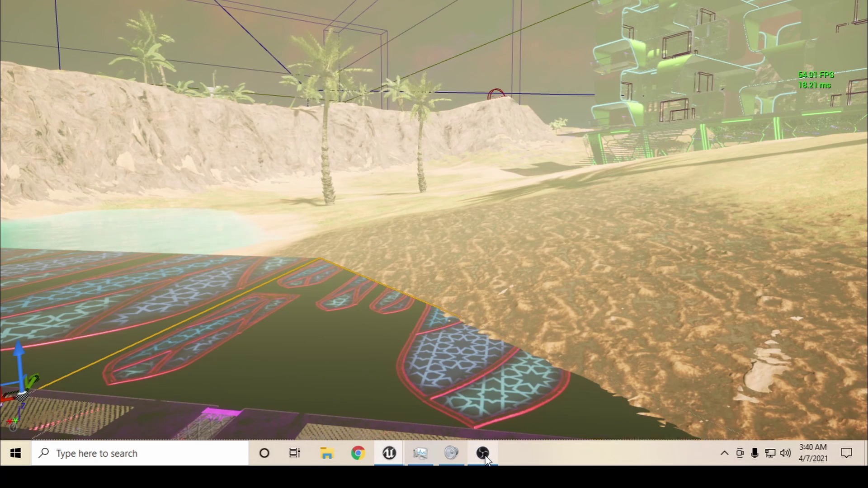
Check the recording in OBS Studio, and return to Unreal Editor to view BP_Monster's Set Dynamic Materials graph
mouse_move(485, 458)
click(484, 418)
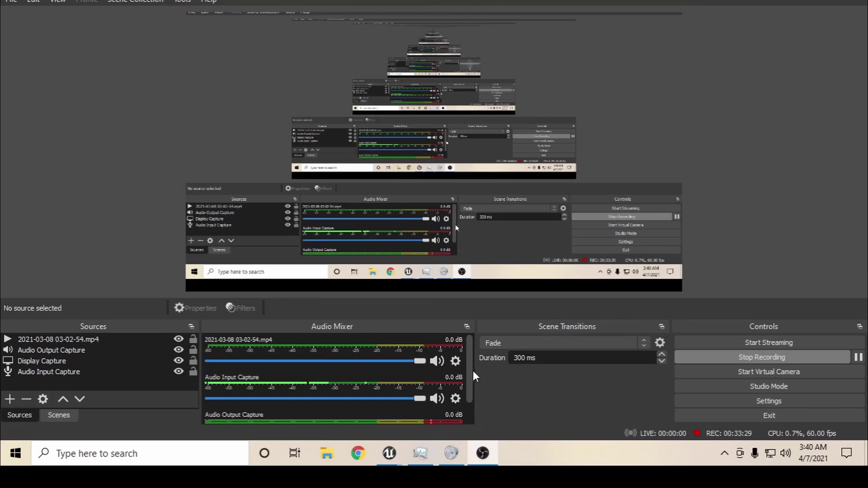
mouse_move(389, 455)
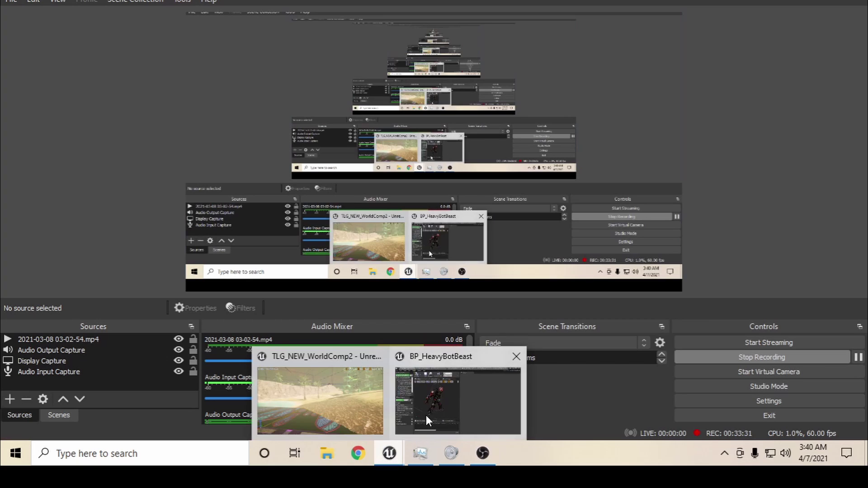
click(426, 415)
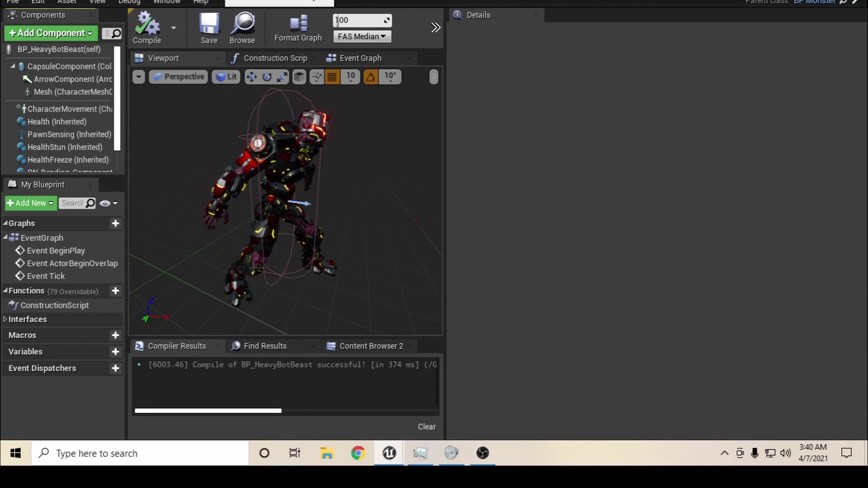
click(233, 0)
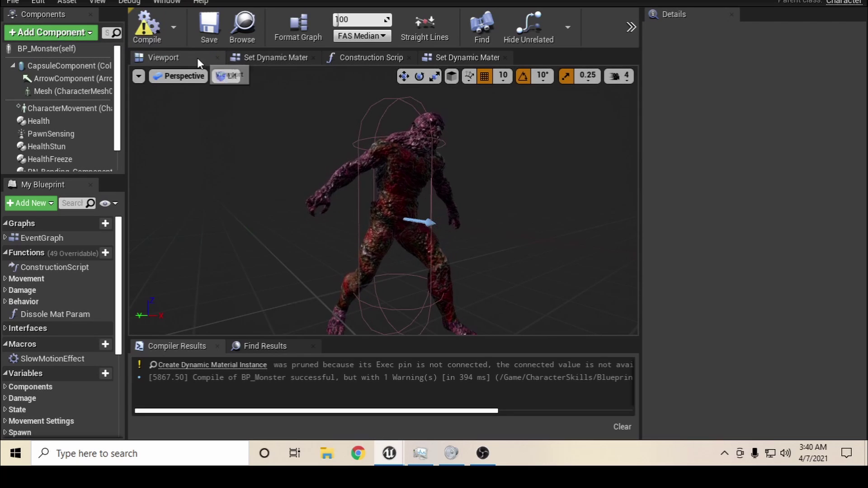
click(450, 62)
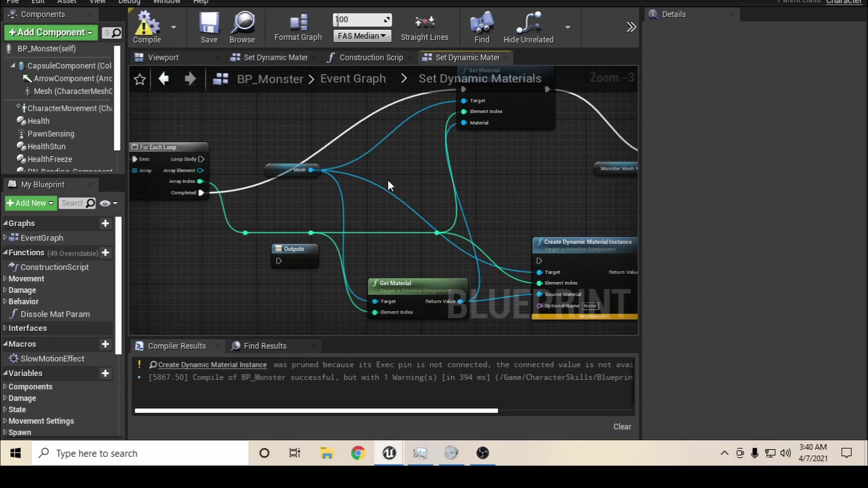
Connect the For Each Loop's Completed output to Outputs and its Loop Body to Create Dynamic Material Instance, and compile BP_Monster
scroll(388, 181, down, 4)
scroll(360, 195, up, 3)
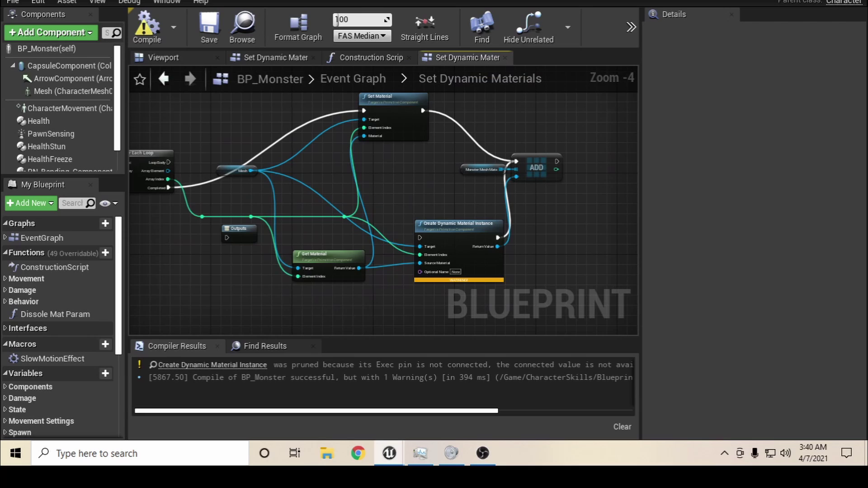
right_drag(285, 207, 362, 226)
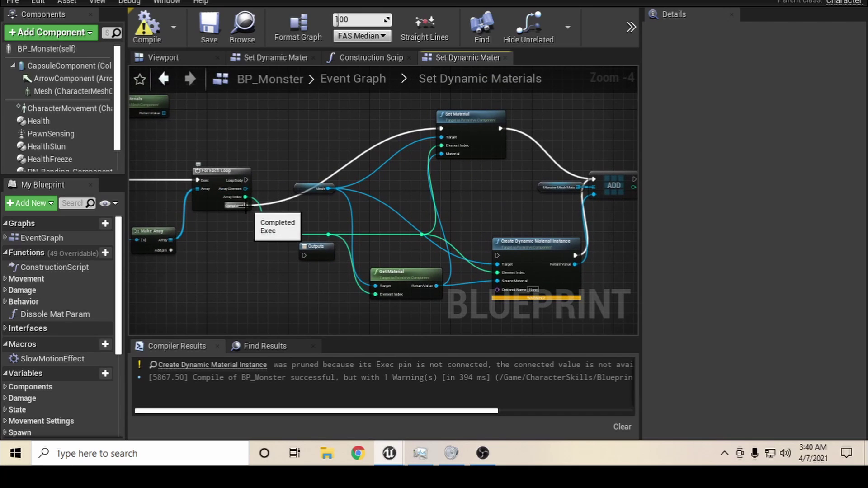
drag(245, 206, 308, 256)
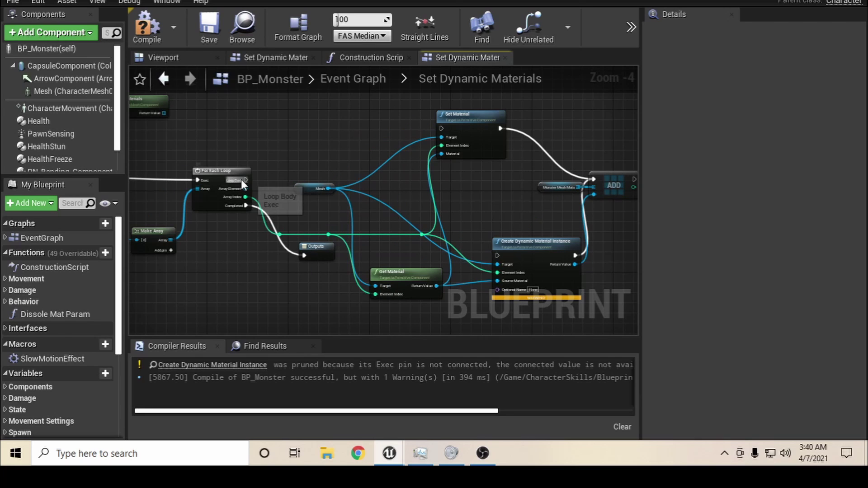
drag(246, 180, 463, 165)
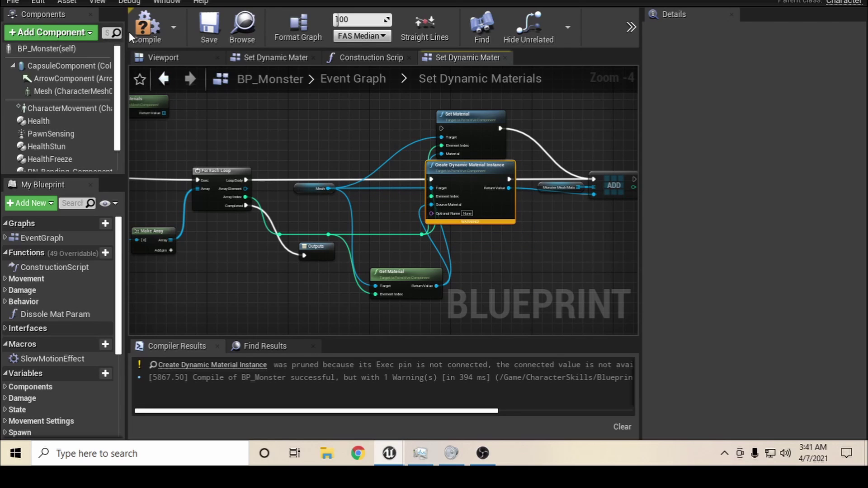
click(146, 26)
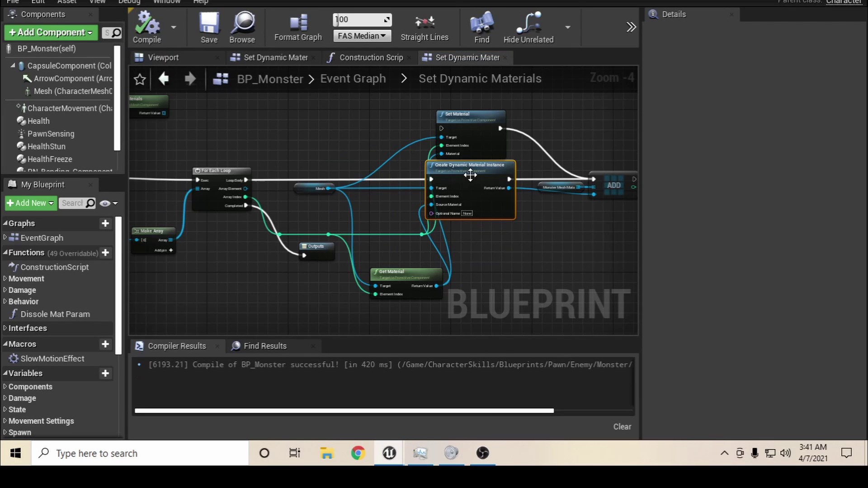
Feed the loop's Array Element into Source Material of Create Dynamic Material Instance, and space out the Create Dynamic Material Instance, Set Material and Get Material nodes
mouse_move(463, 178)
mouse_down()
mouse_move(476, 192)
mouse_move(474, 178)
mouse_up()
drag(460, 121, 462, 106)
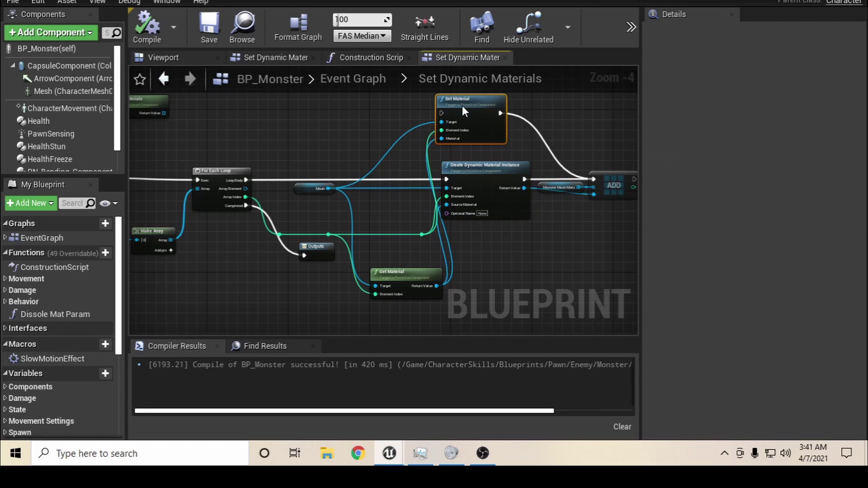
right_drag(376, 180, 447, 192)
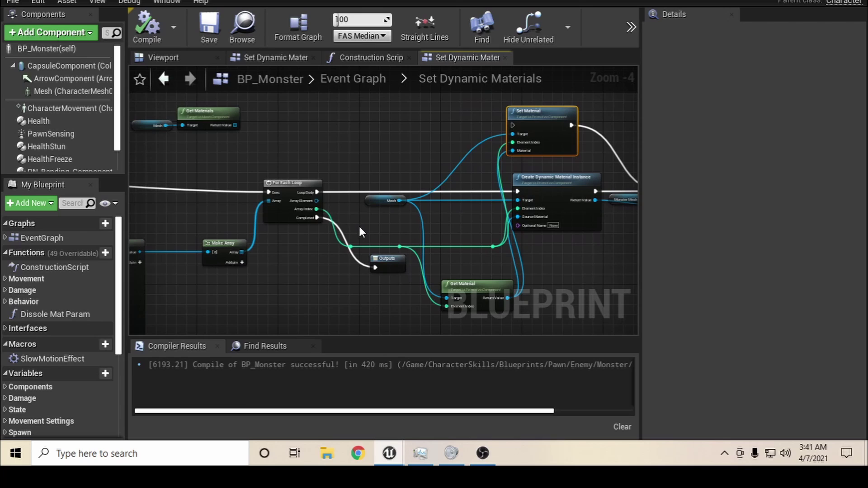
scroll(360, 226, up, 1)
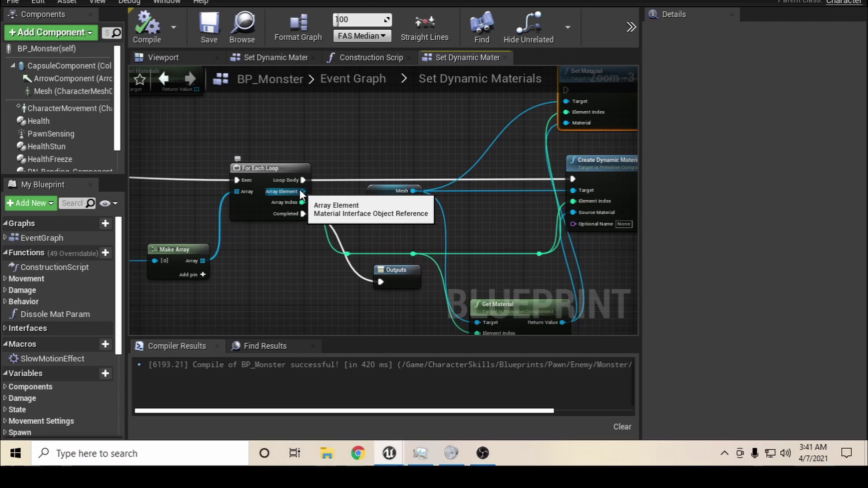
drag(300, 192, 578, 214)
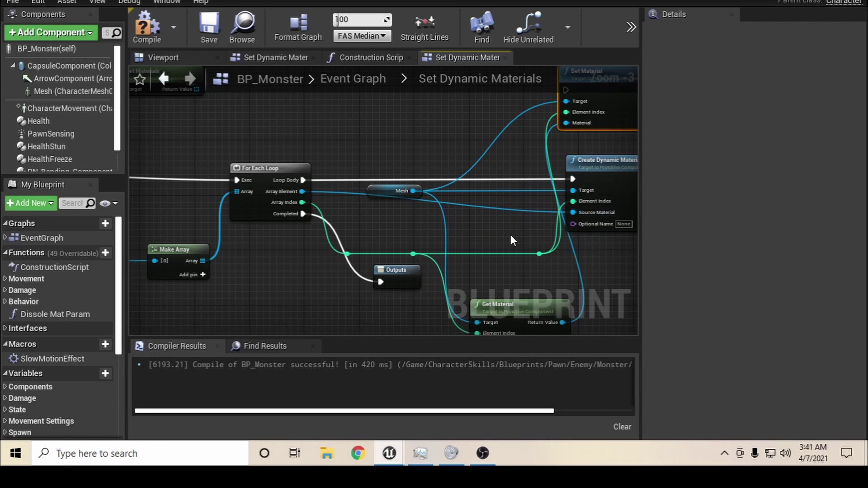
right_drag(511, 235, 491, 186)
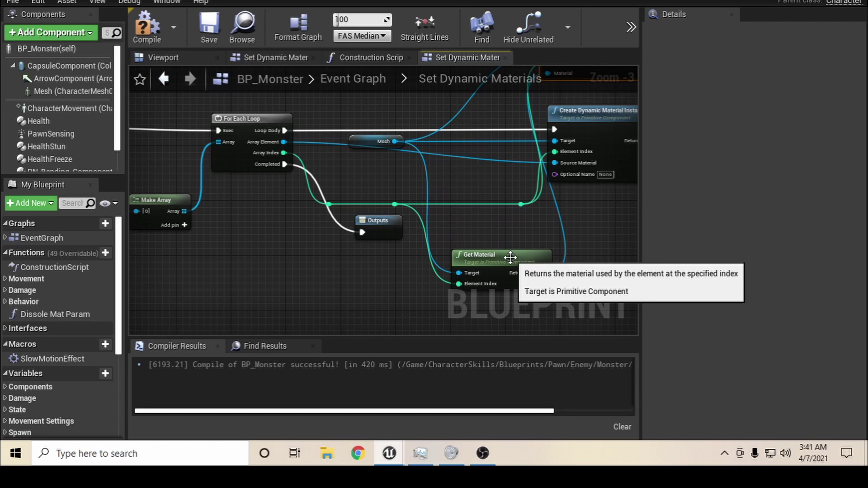
drag(510, 266, 414, 111)
Show BP_Monster's model, compile the blueprint, display its own properties and save it
click(188, 57)
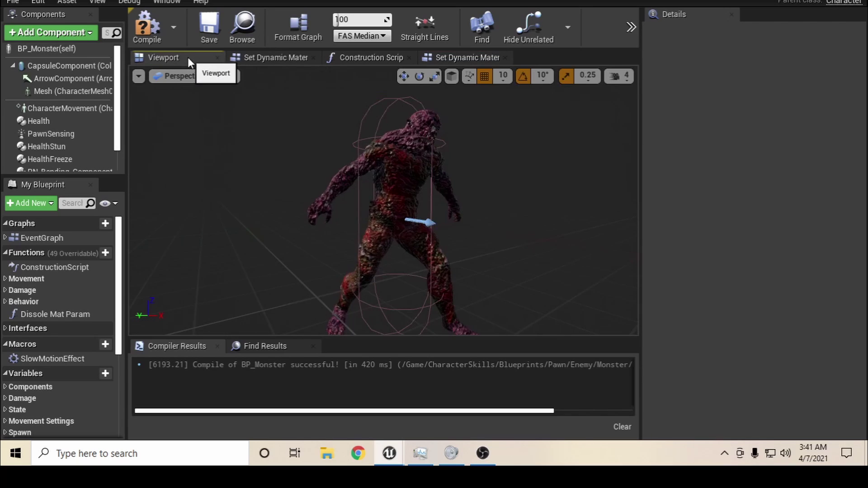
click(148, 23)
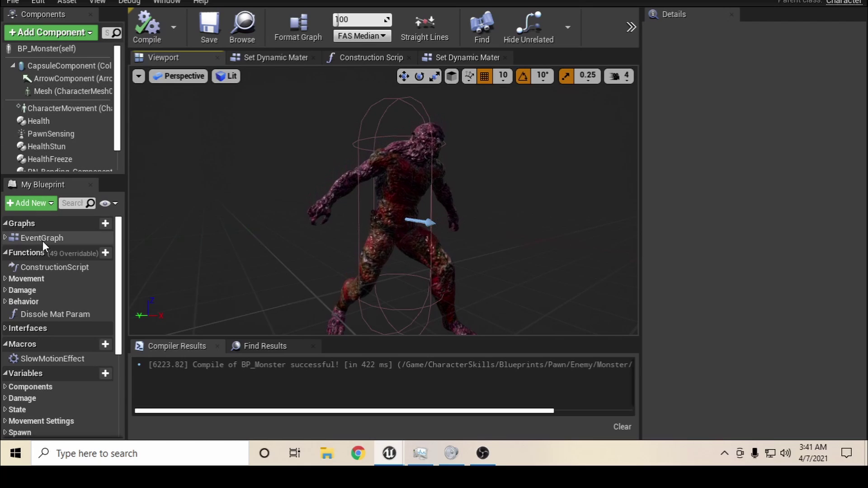
click(61, 49)
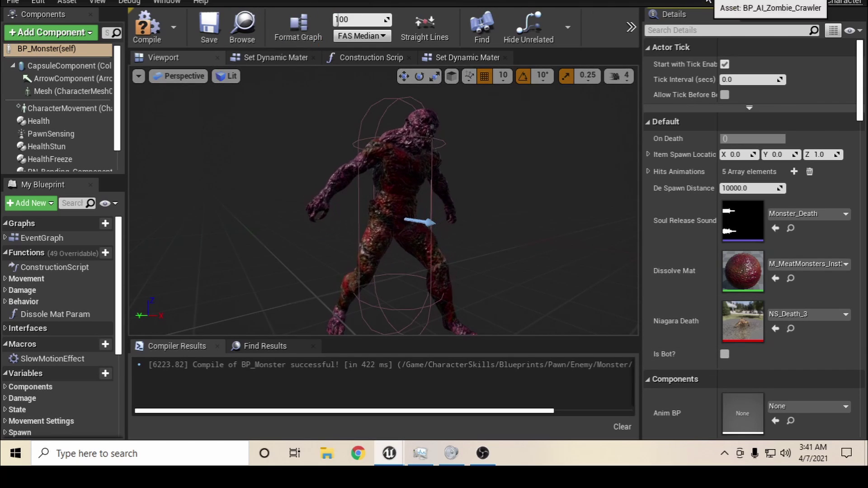
click(206, 31)
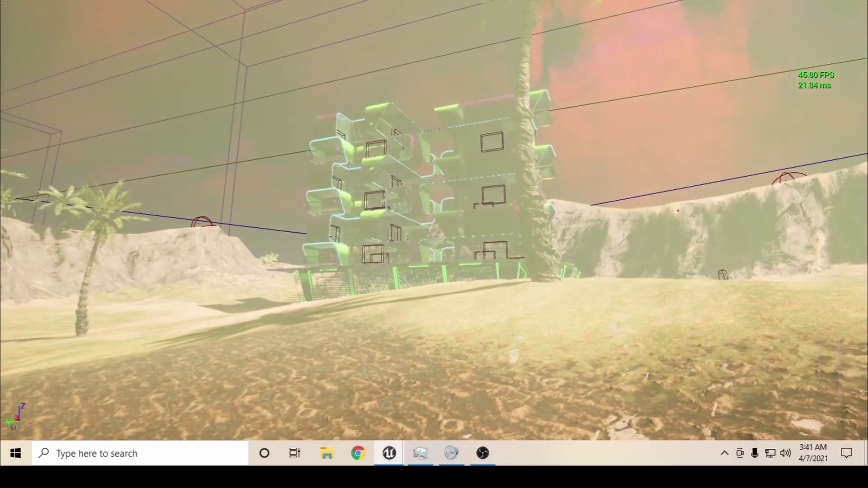
Fly the level view to the two crates on the purple-lit platform and start a play session there
right_drag(434, 226, 181, 253)
key(s)
right_drag(434, 244, 494, 300)
key(w)
key(w)
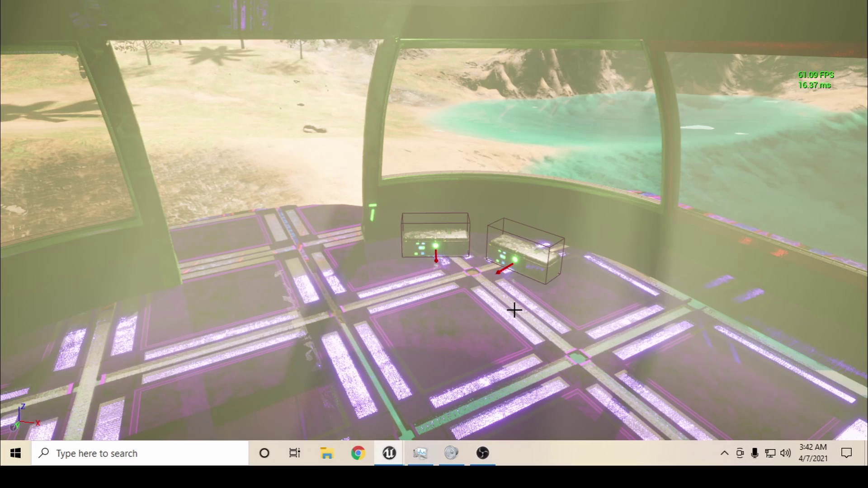
key(alt+p)
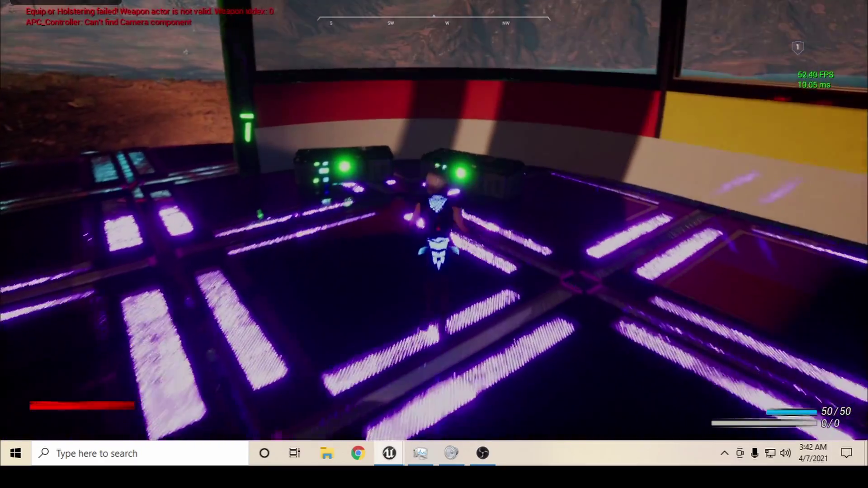
Walk the character up to the two crates and open both to collect their weapons
key(w)
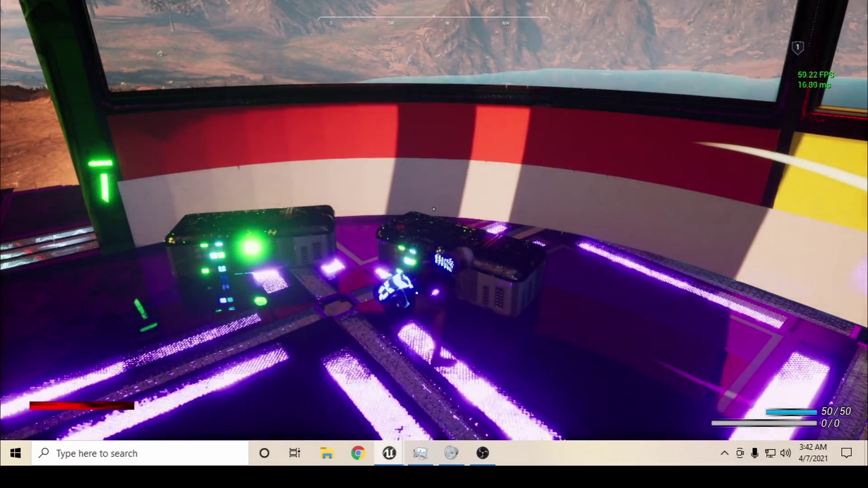
key(w)
key(e)
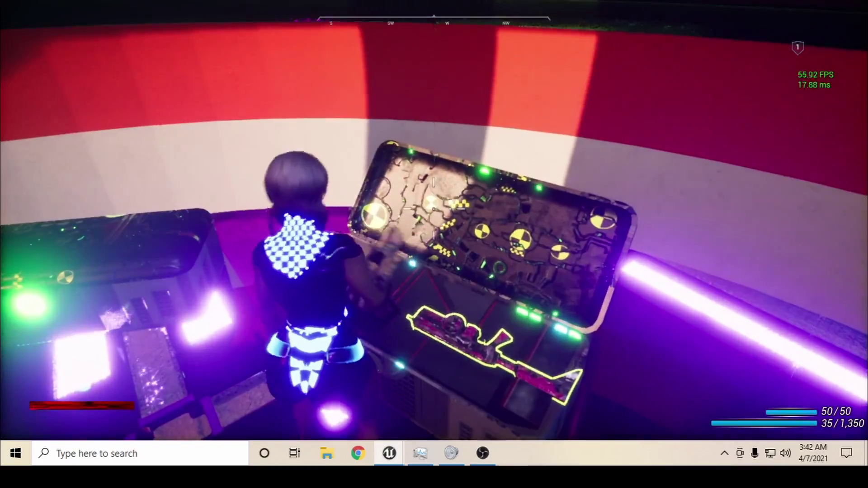
key(e)
key(w)
key(e)
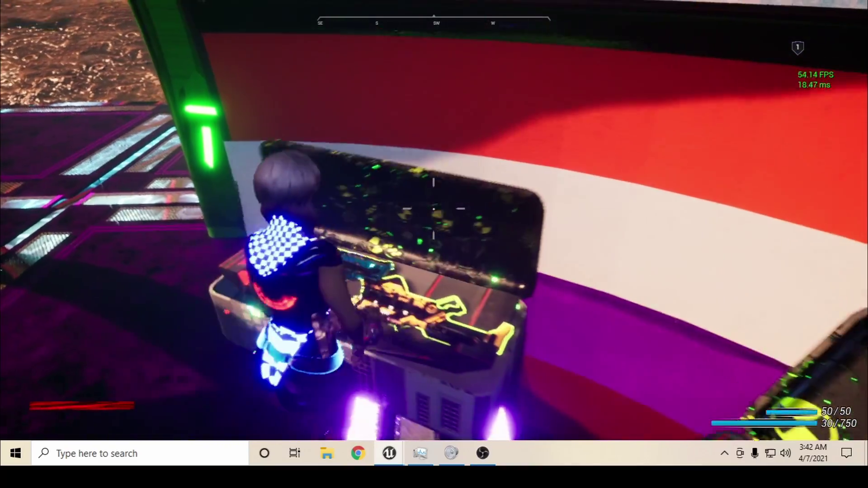
Run out of the platform onto the grass and shoot the approaching armored enemy to test its material and death effect
key(w)
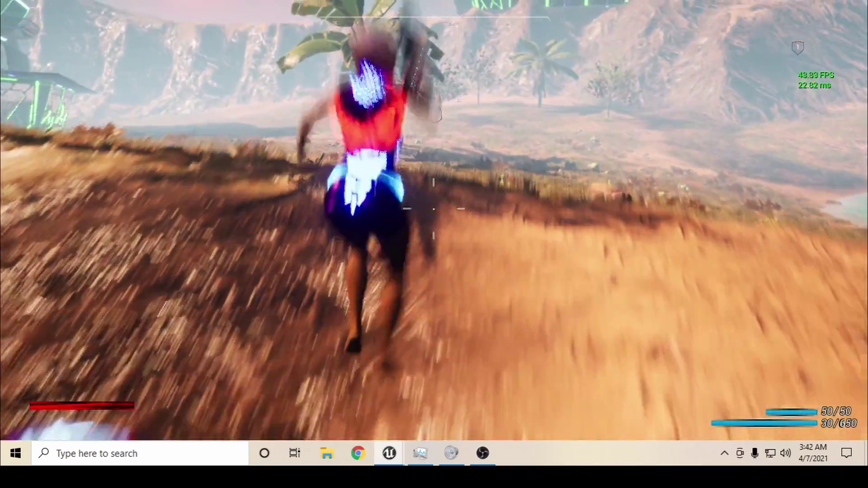
key(space)
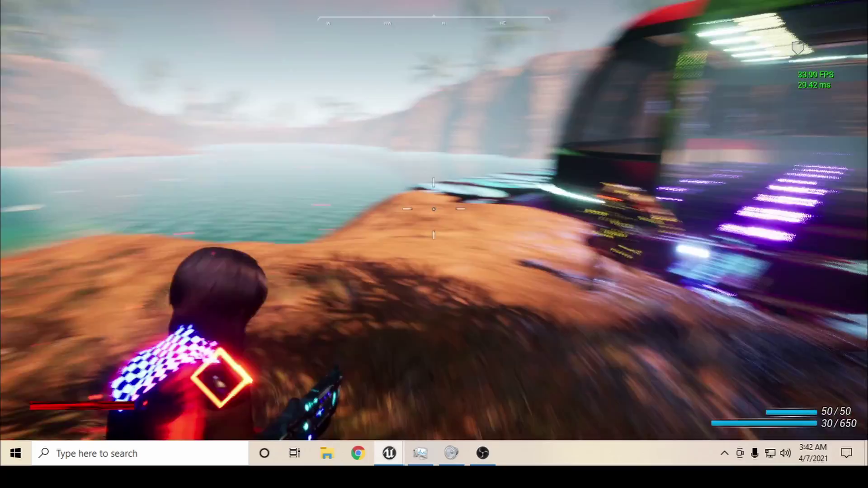
right_click(433, 209)
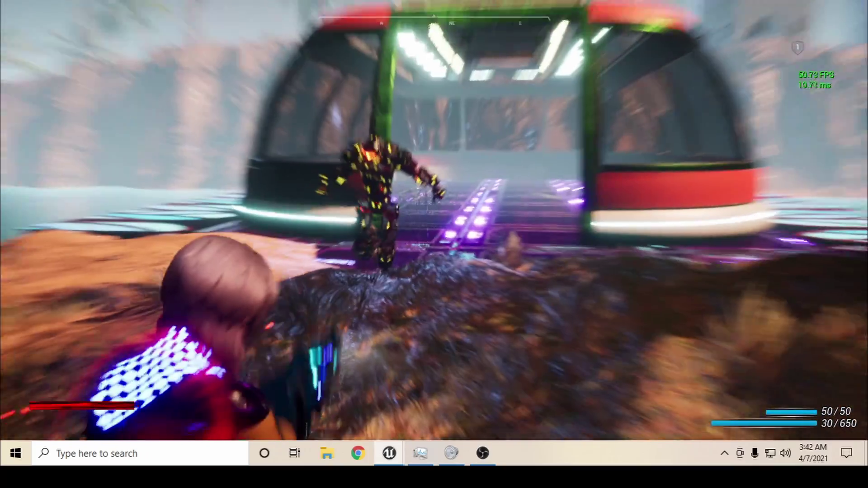
click(434, 209)
key(s)
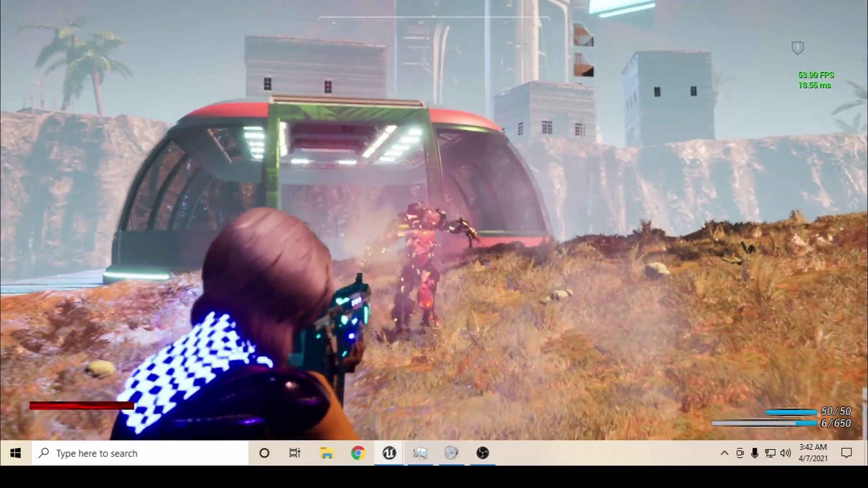
click(433, 208)
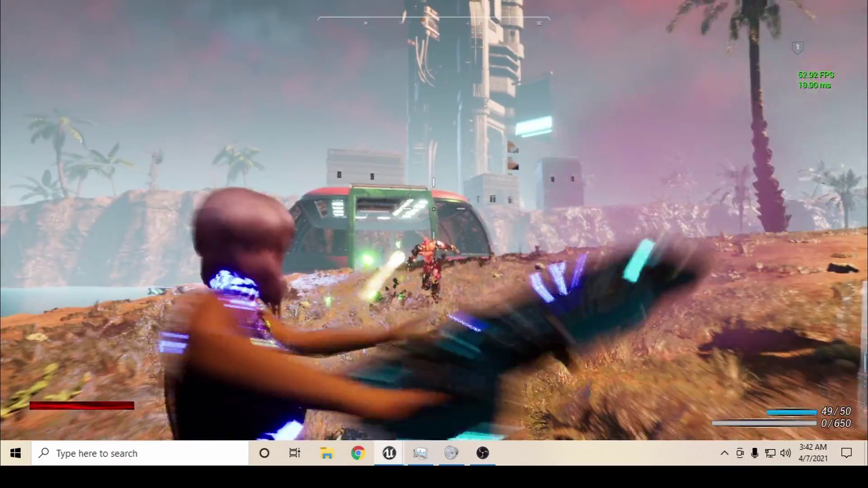
key(w)
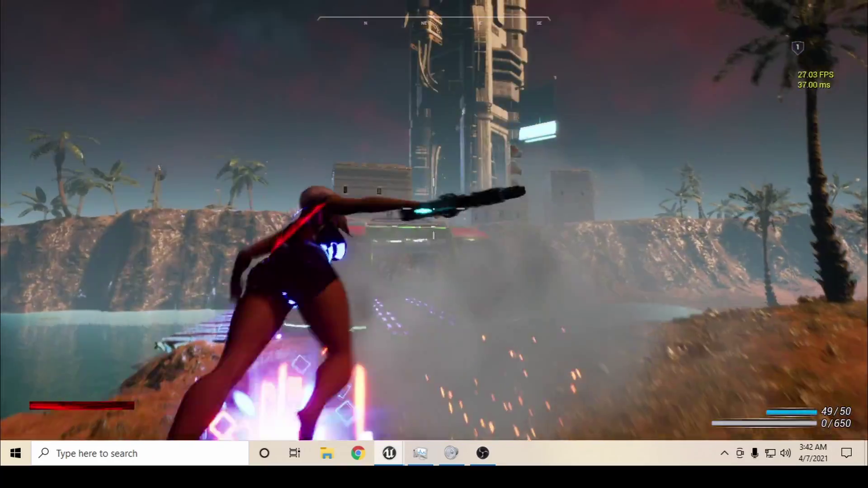
key(space)
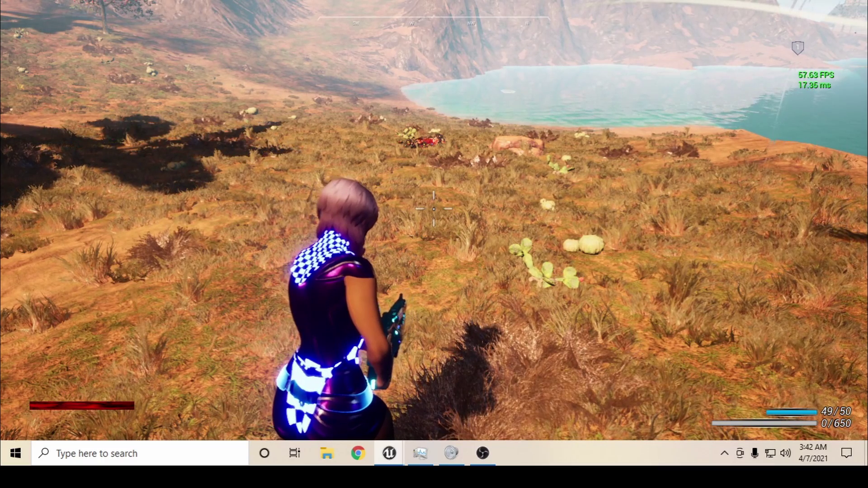
End the playtest and dismiss the errors/warnings notification
key(Escape)
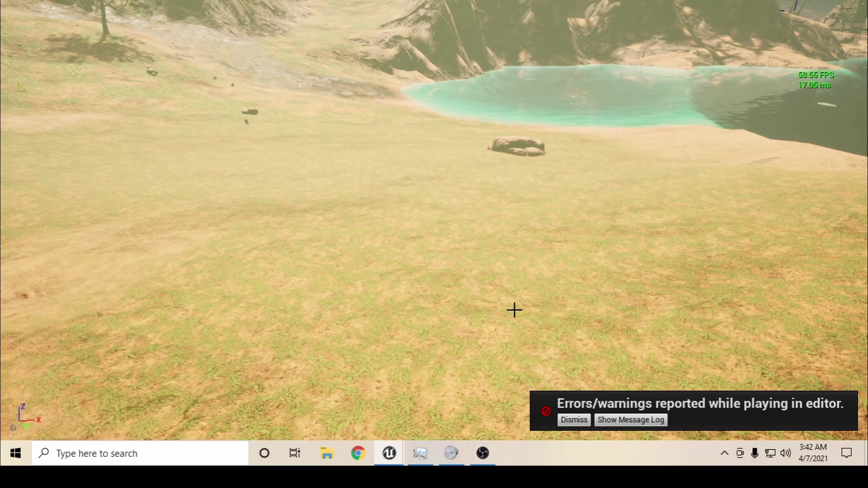
click(572, 420)
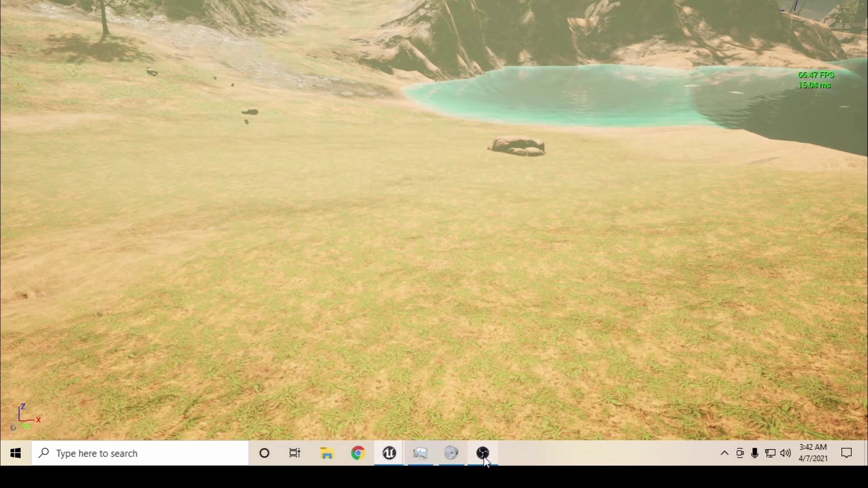
Return to the BP_Monster blueprint and review the complete node layout of its Set Dynamic Materials graph
click(484, 457)
click(484, 457)
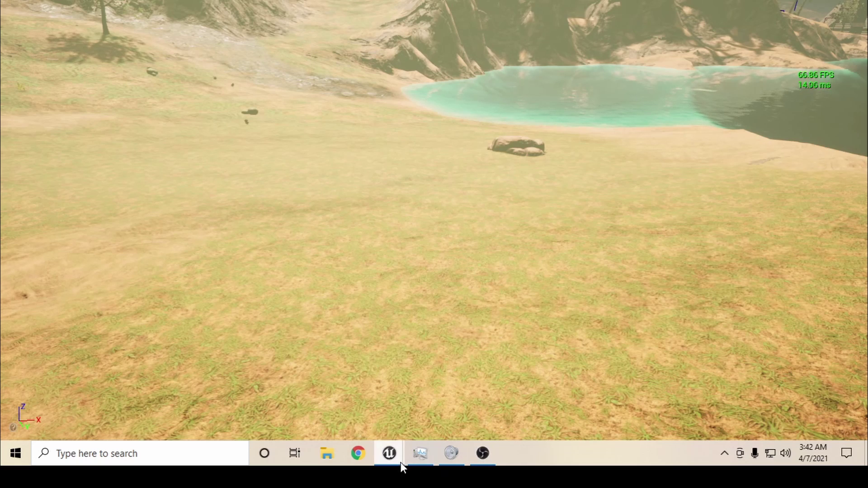
mouse_move(394, 456)
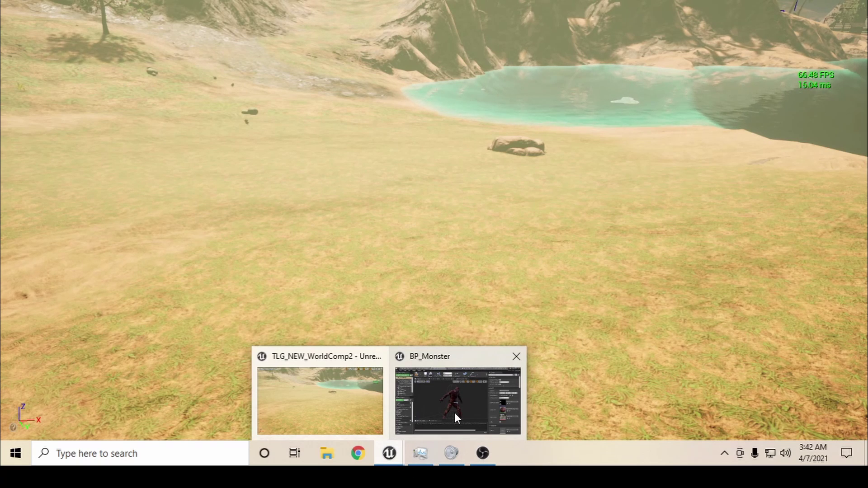
click(430, 390)
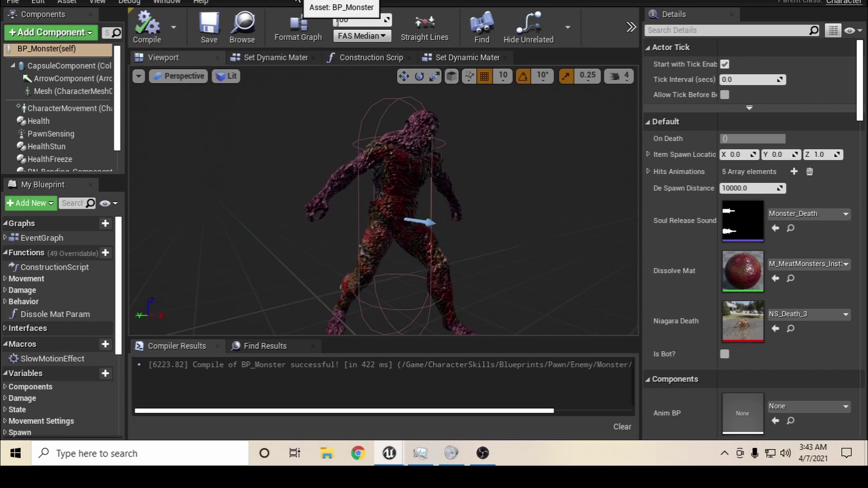
click(433, 57)
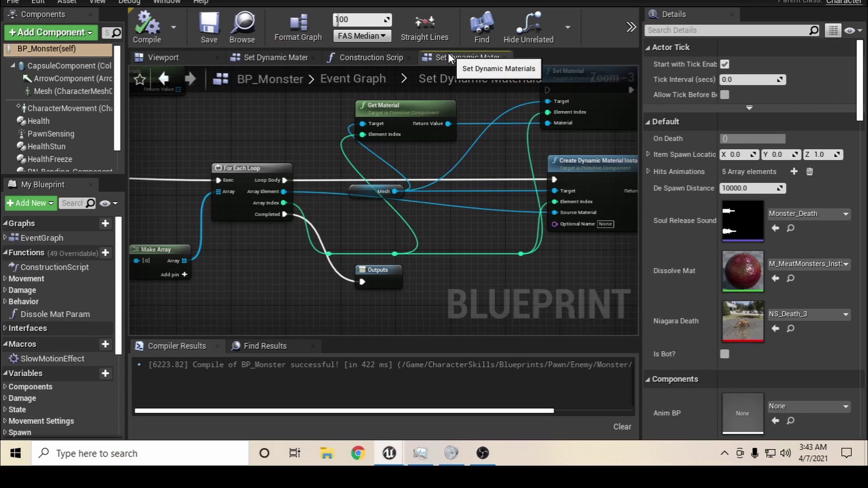
scroll(383, 195, down, 6)
right_drag(341, 235, 375, 266)
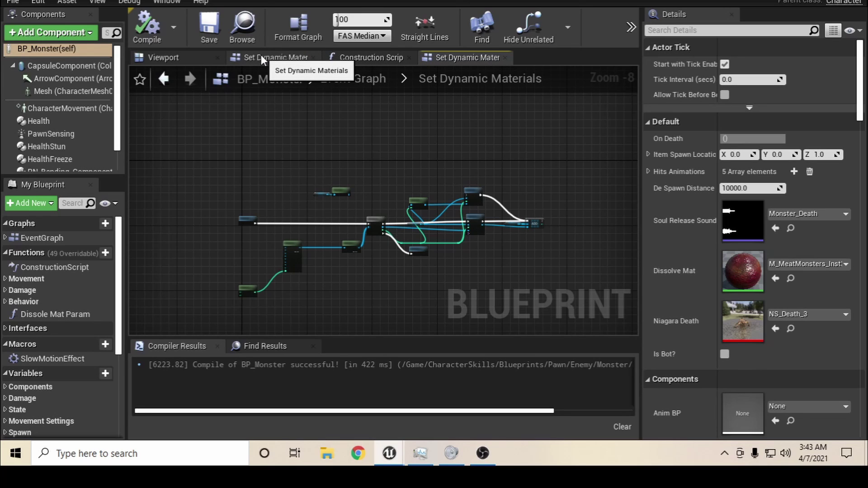
In the Event Graph, connect Get Controller directly to Health and move the Set Dynamic Materials node above the execution chain
double_click(34, 237)
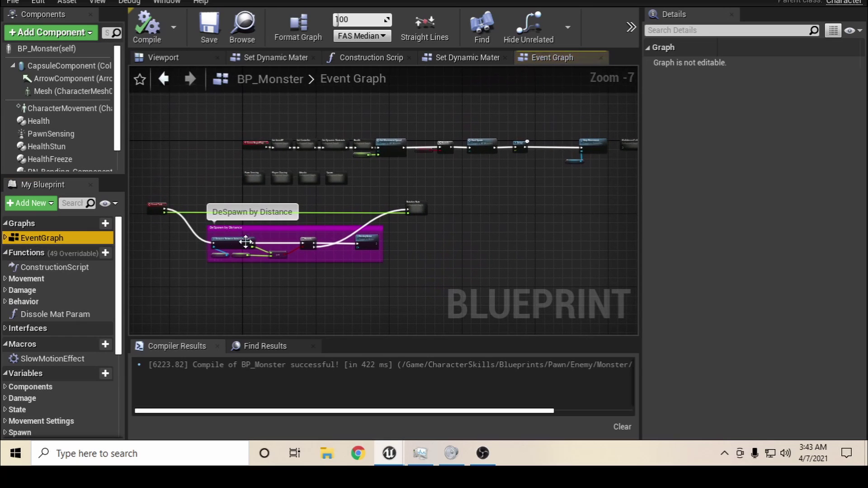
scroll(318, 280, up, 4)
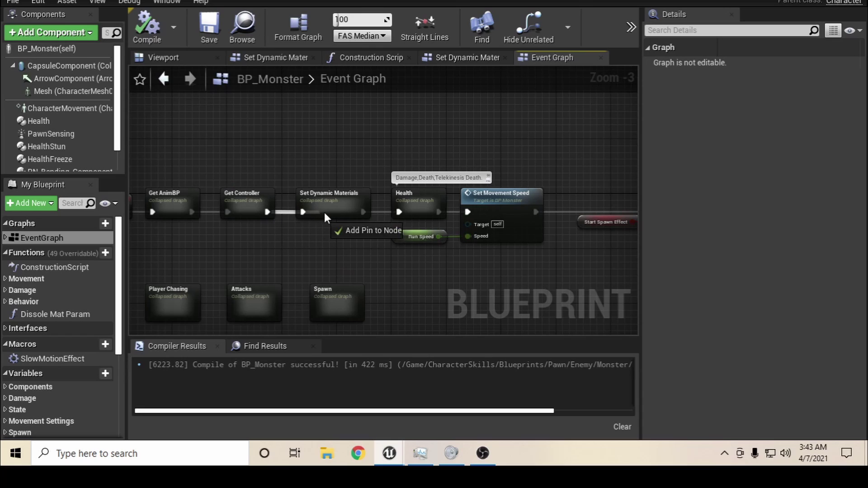
drag(382, 212, 399, 212)
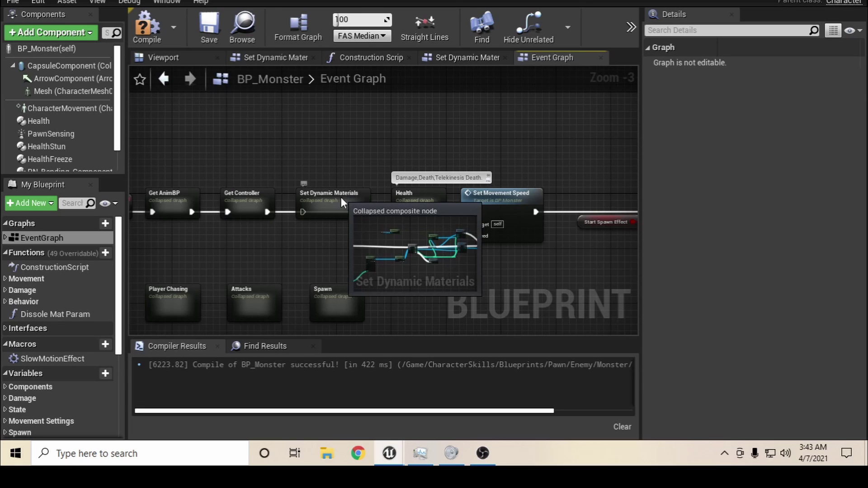
drag(341, 197, 338, 143)
Copy the Set Dynamic Materials node into the Construction Script, connect it to the entry node's execution output, and compile the blueprint
right_click(338, 143)
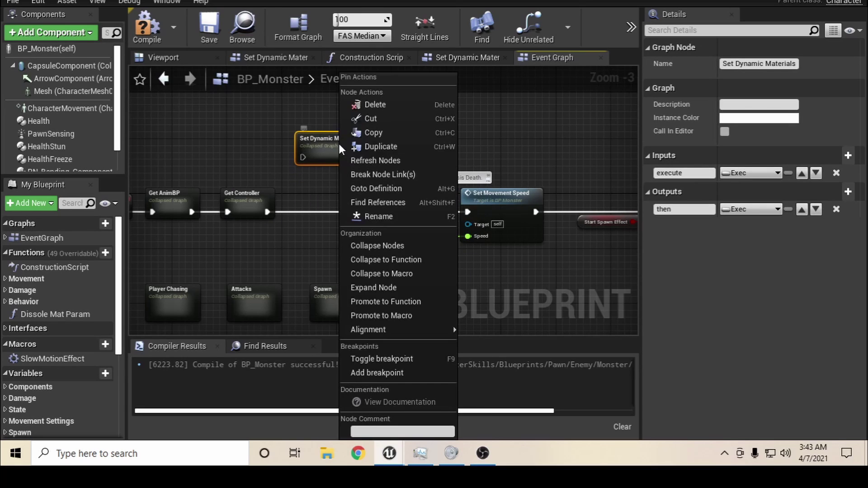
click(379, 136)
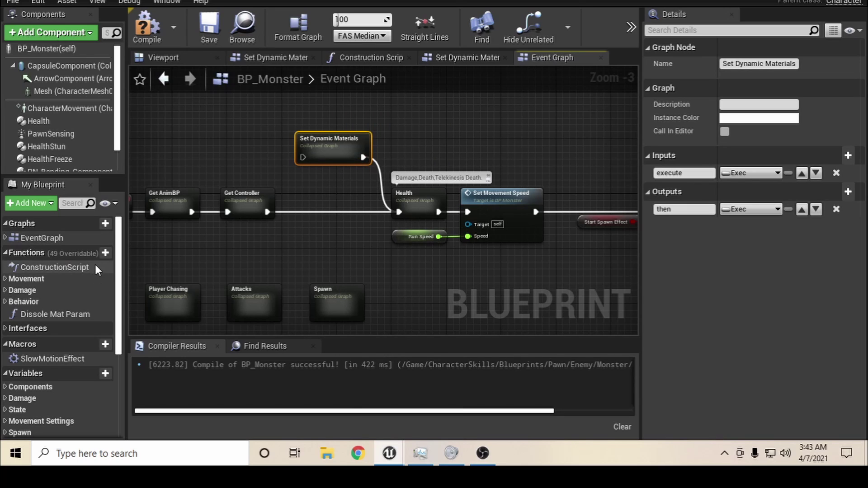
double_click(50, 268)
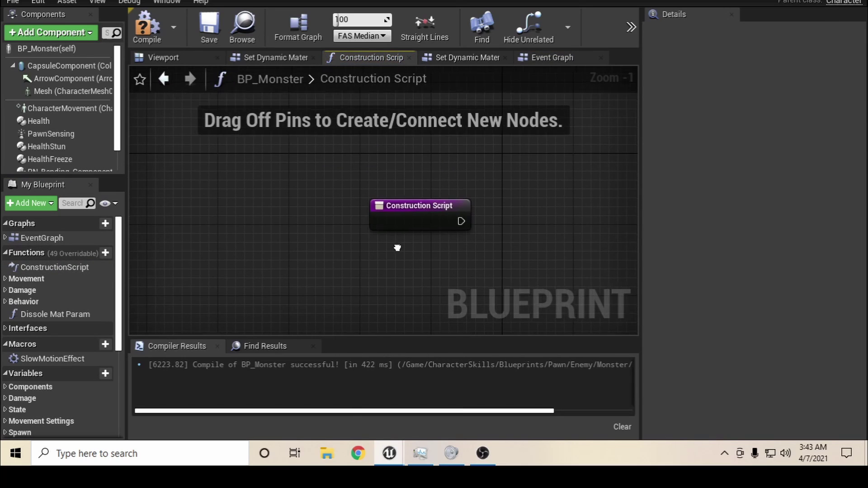
right_drag(397, 248, 320, 251)
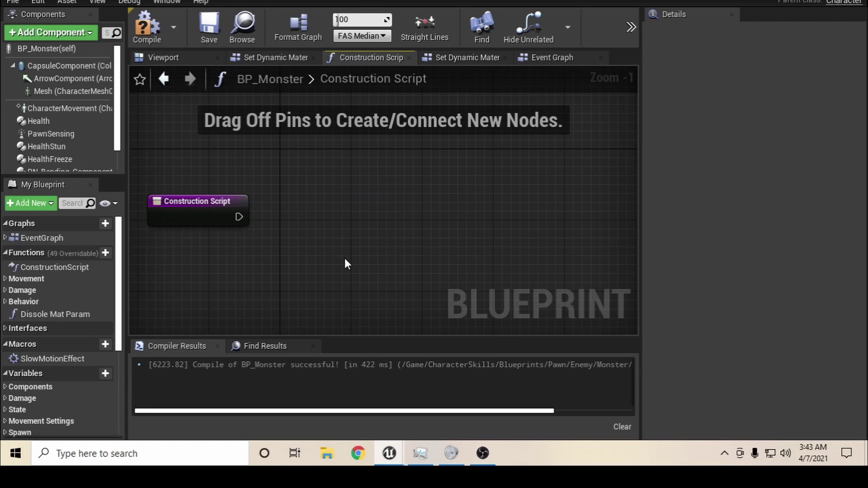
key(ctrl+v)
drag(386, 267, 355, 200)
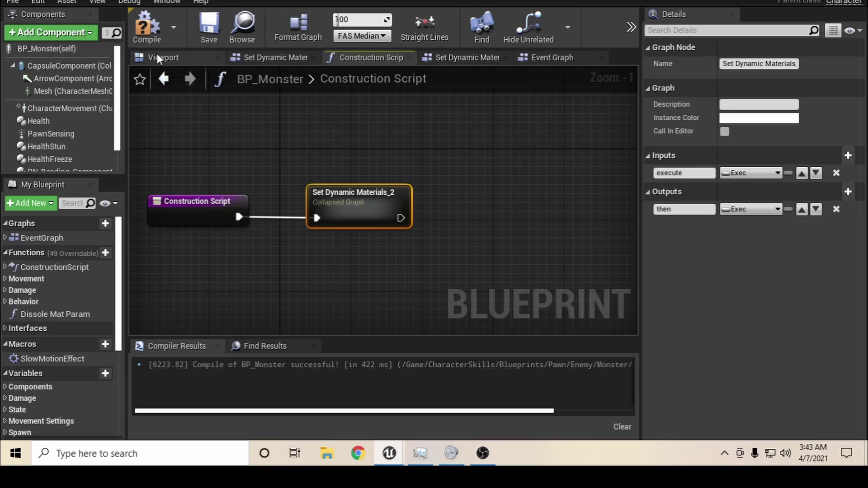
click(150, 28)
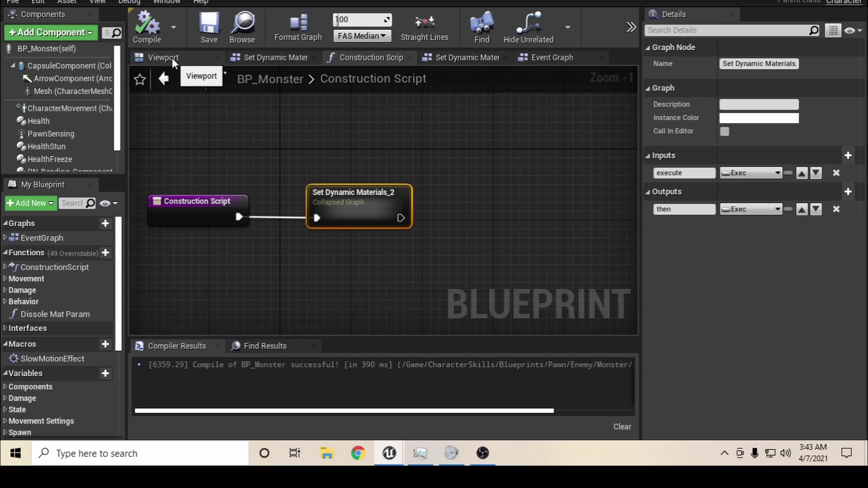
Toggle Disable Post Process on the monster's Mesh component repeatedly to preview material variations in the viewport, leave it off, and compile
click(172, 56)
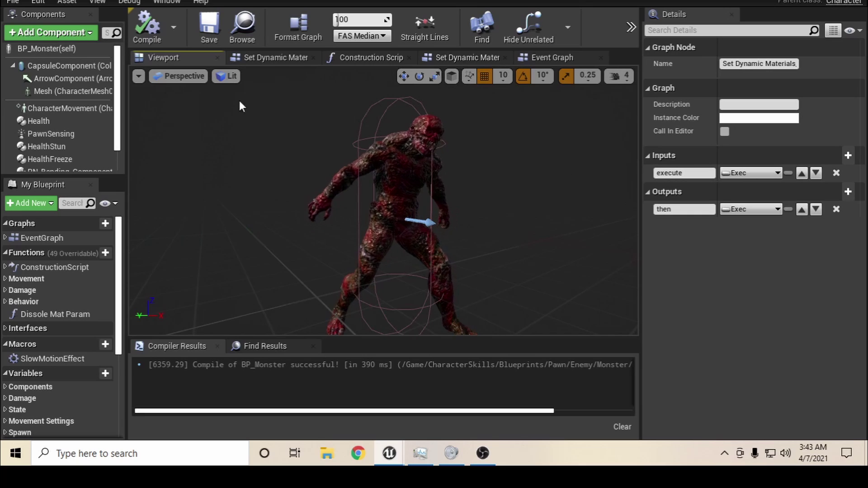
click(55, 91)
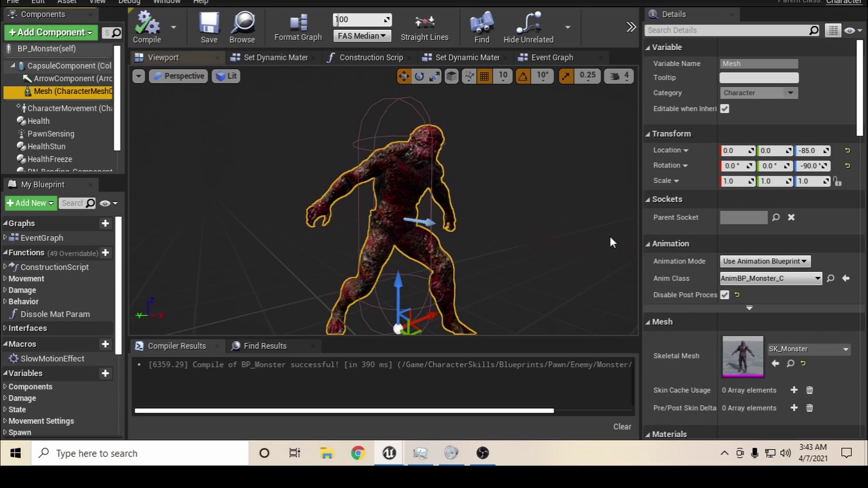
click(724, 294)
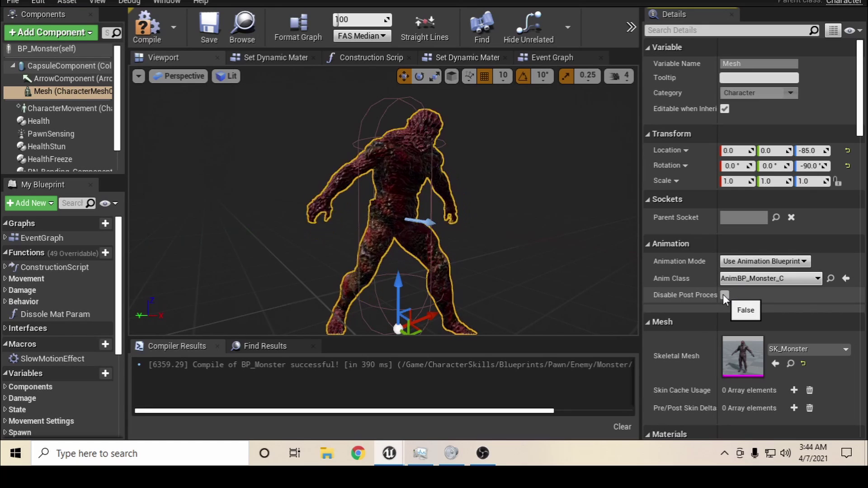
click(725, 295)
click(725, 295)
click(724, 295)
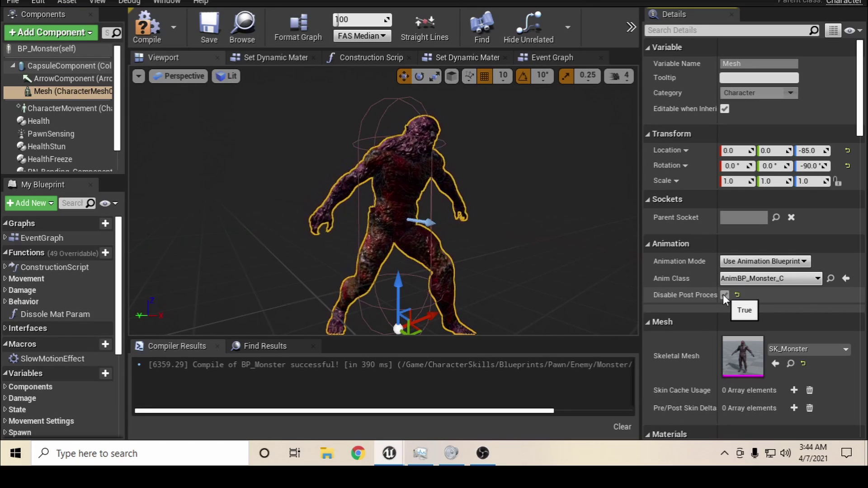
click(725, 294)
click(724, 295)
click(724, 295)
click(724, 294)
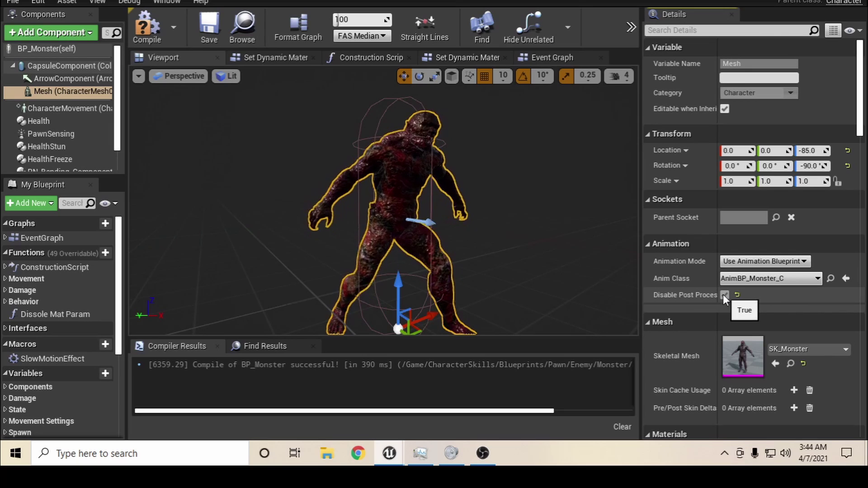
click(724, 295)
click(724, 294)
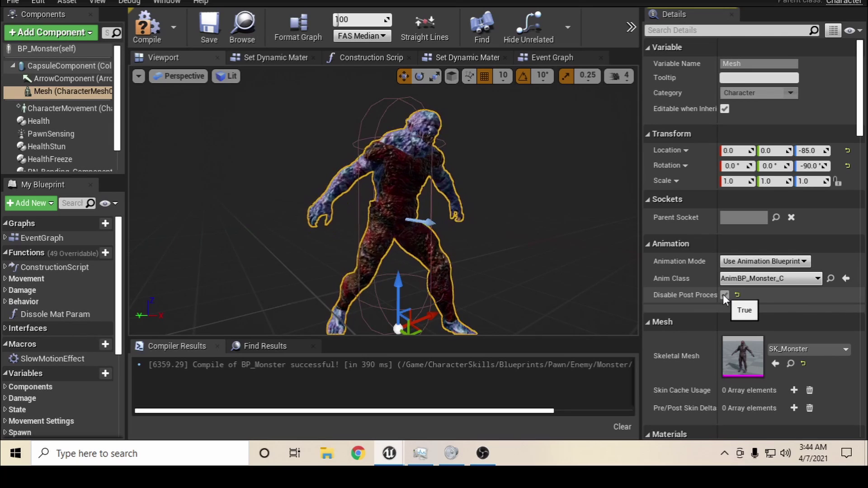
click(724, 294)
click(724, 295)
click(724, 295)
click(725, 295)
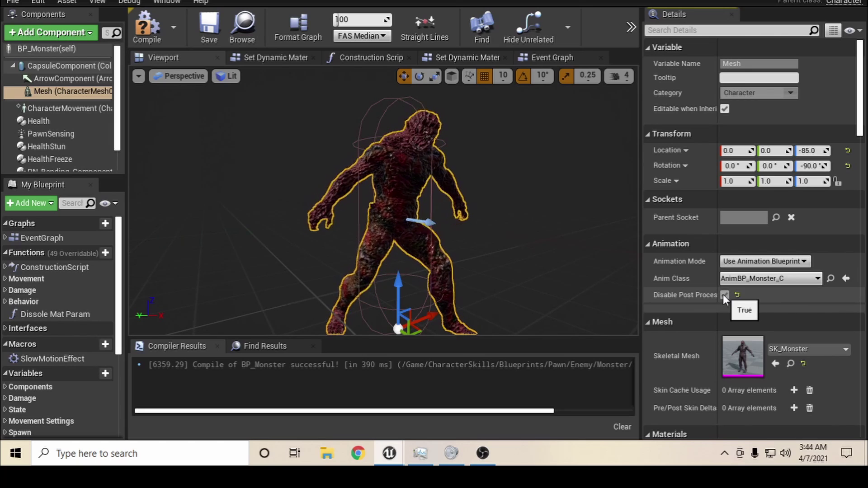
click(724, 295)
click(724, 295)
click(724, 295)
click(724, 295)
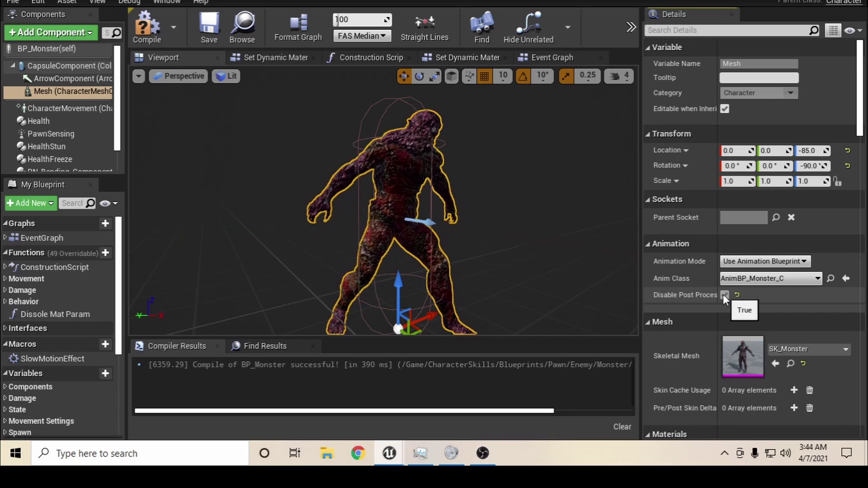
click(724, 295)
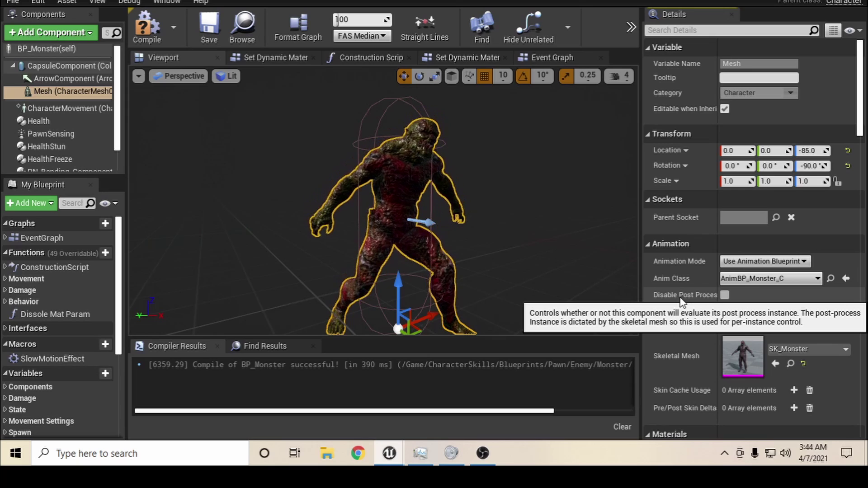
click(148, 31)
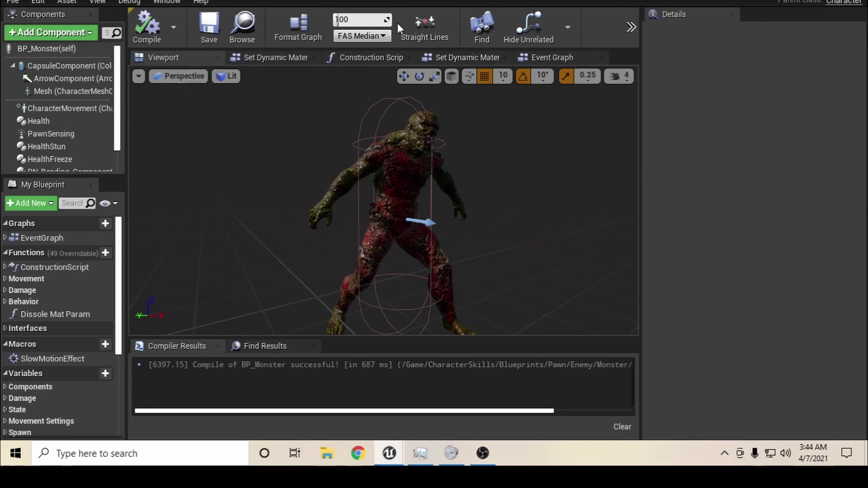
In the Event Graph, move Set Dynamic Materials slightly higher, add a reroute point on its wire to Health, and compile
click(550, 57)
mouse_move(326, 153)
drag(325, 153, 319, 126)
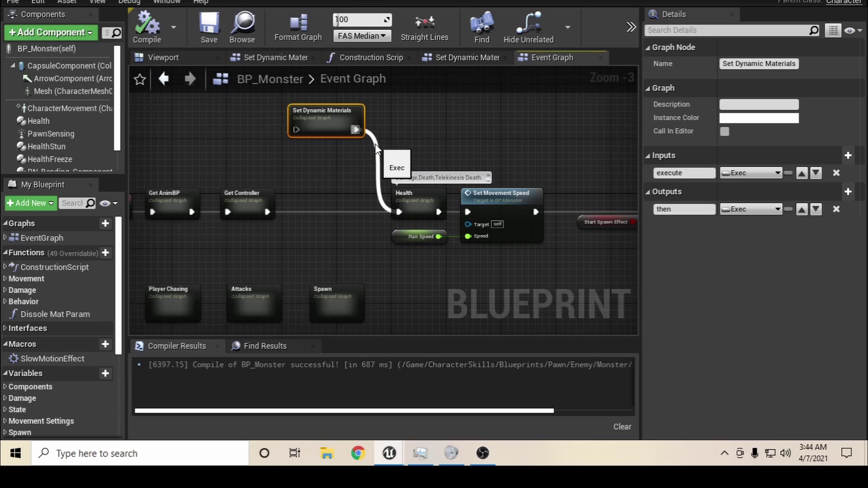
double_click(376, 144)
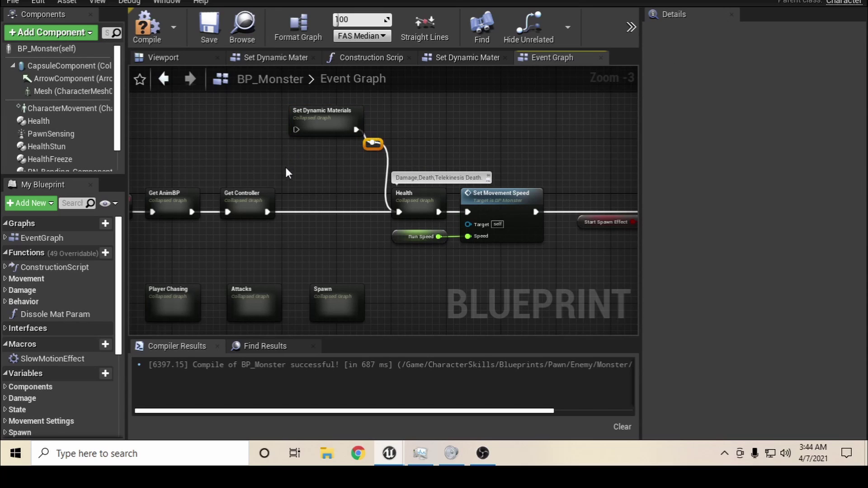
drag(267, 211, 293, 162)
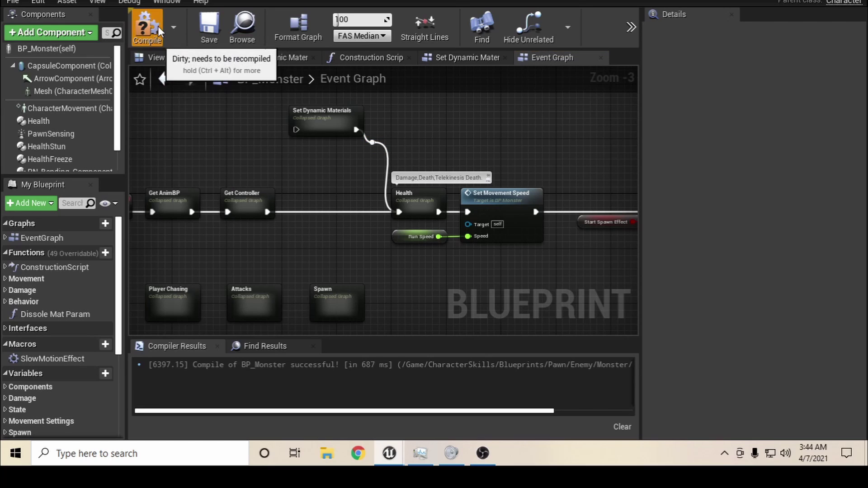
click(146, 25)
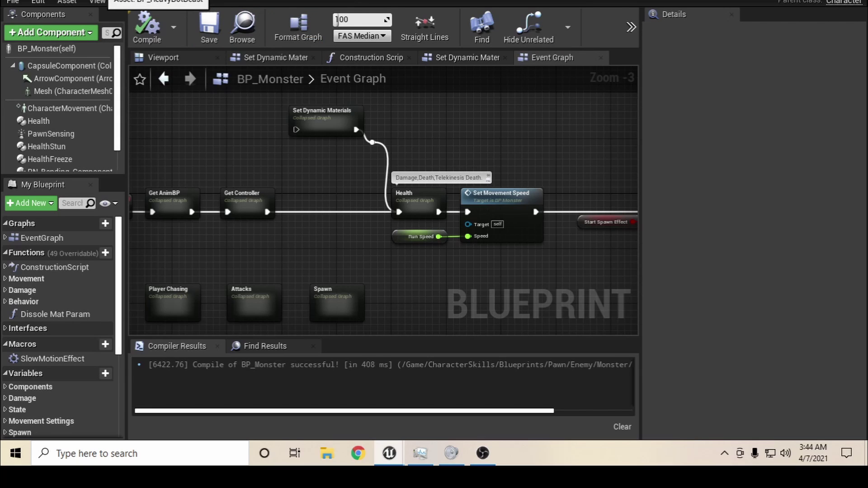
Switch to the BP_HeavyBotBeast blueprint and toggle Use Controller Rotation Pitch repeatedly to preview the robot's material variations in the viewport
click(113, 1)
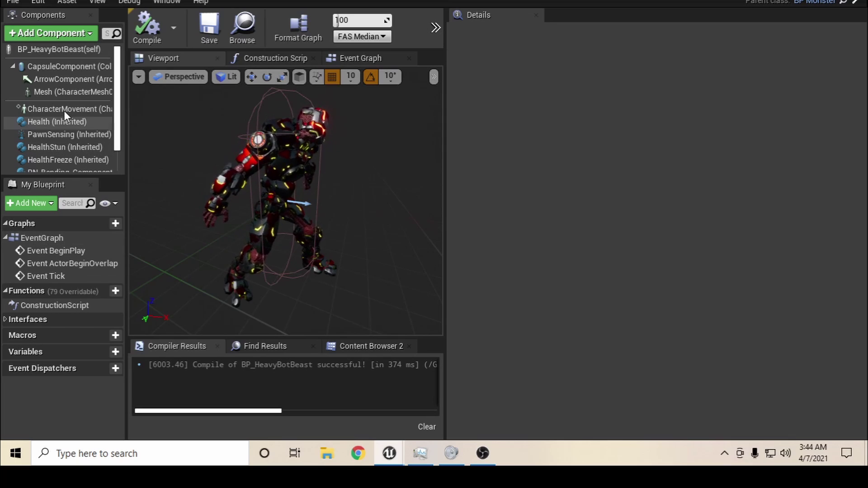
click(75, 47)
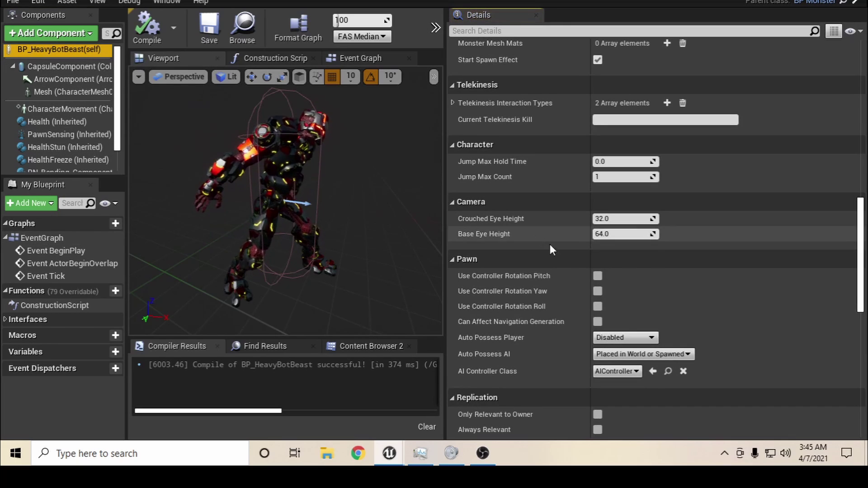
click(598, 276)
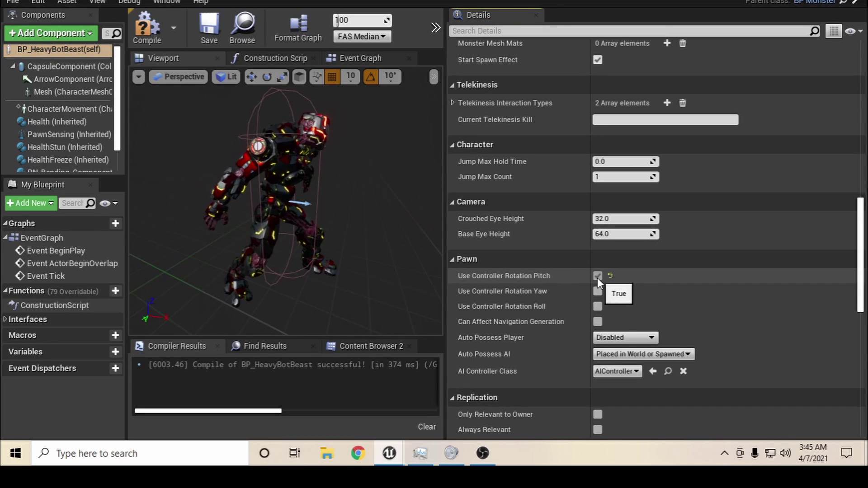
click(598, 276)
click(598, 276)
click(597, 276)
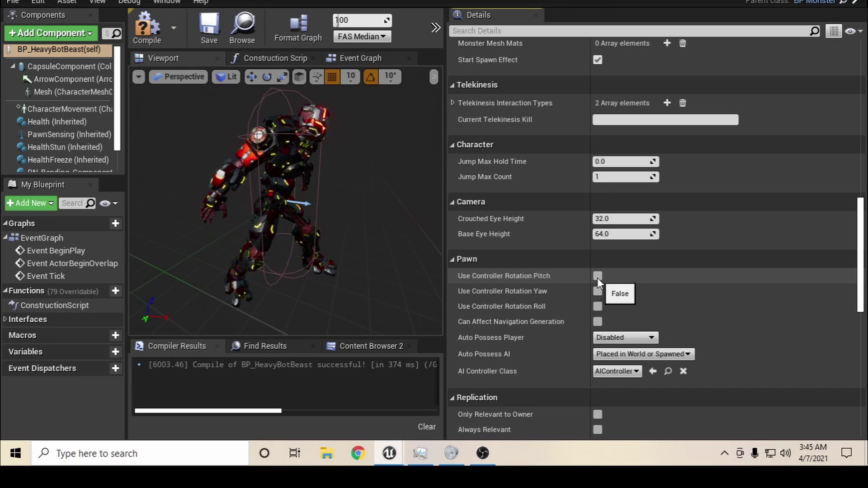
click(598, 276)
click(598, 276)
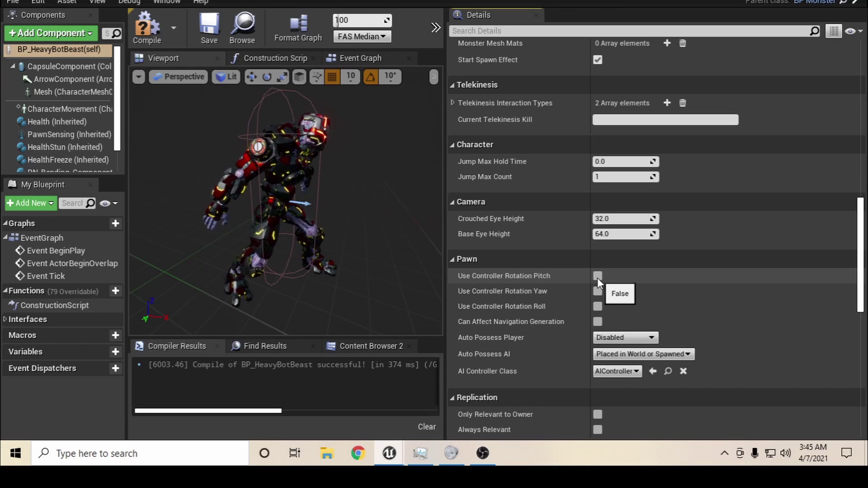
click(597, 276)
click(598, 277)
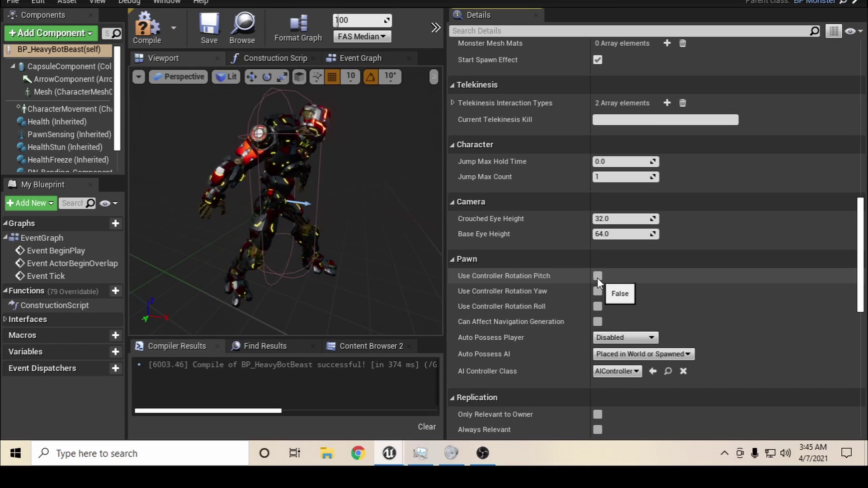
click(597, 277)
click(597, 277)
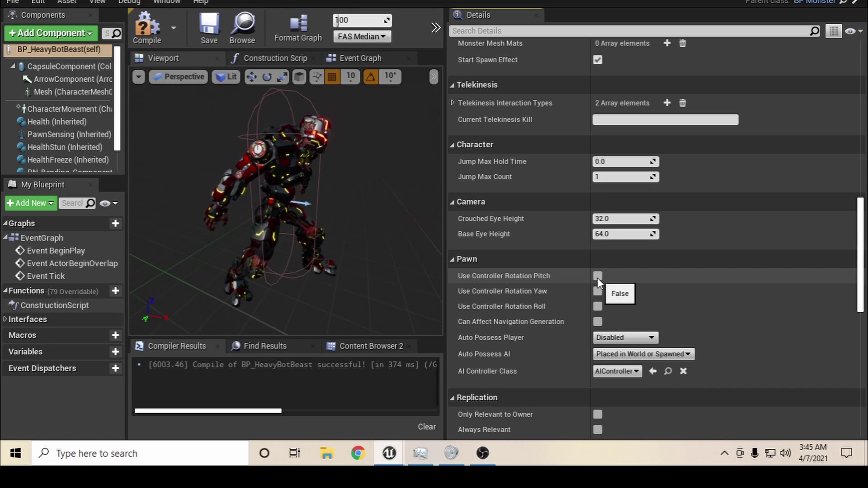
click(598, 276)
click(597, 276)
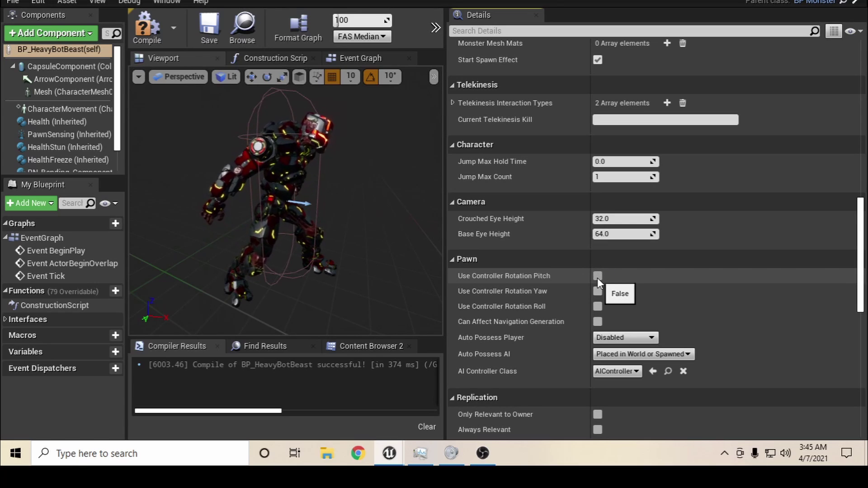
click(597, 276)
click(597, 277)
click(597, 276)
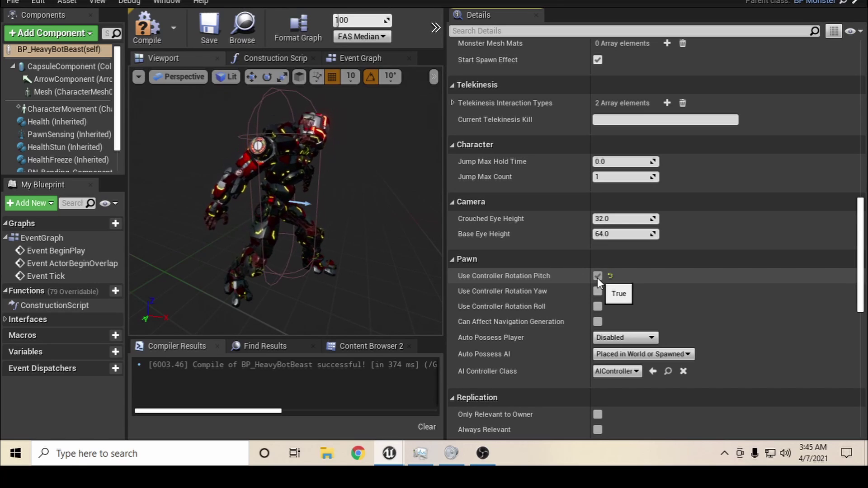
click(597, 277)
click(598, 277)
click(598, 277)
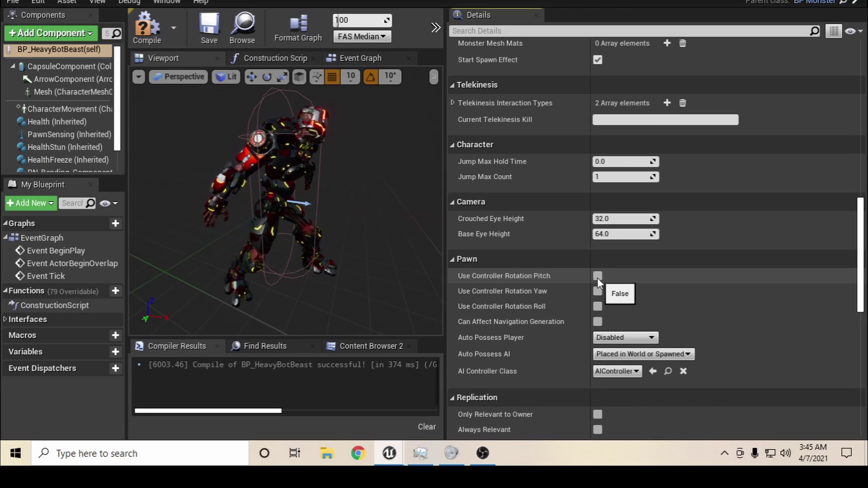
click(597, 277)
click(598, 277)
click(598, 277)
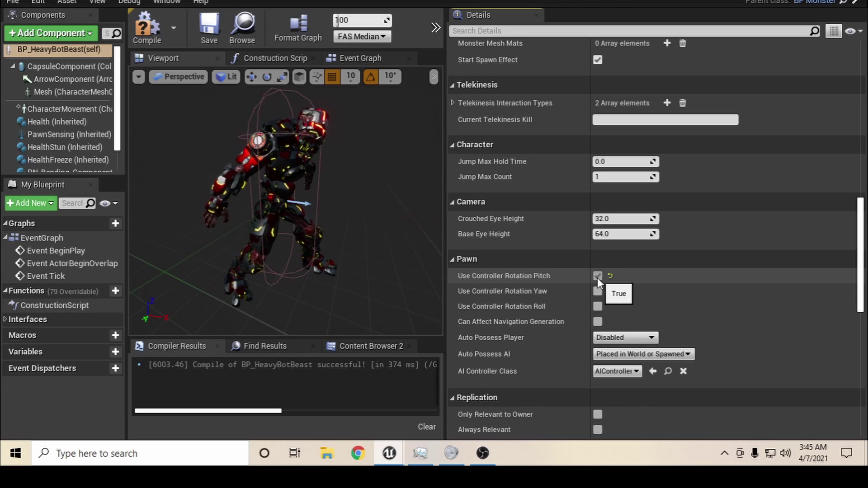
click(598, 277)
click(598, 276)
click(598, 276)
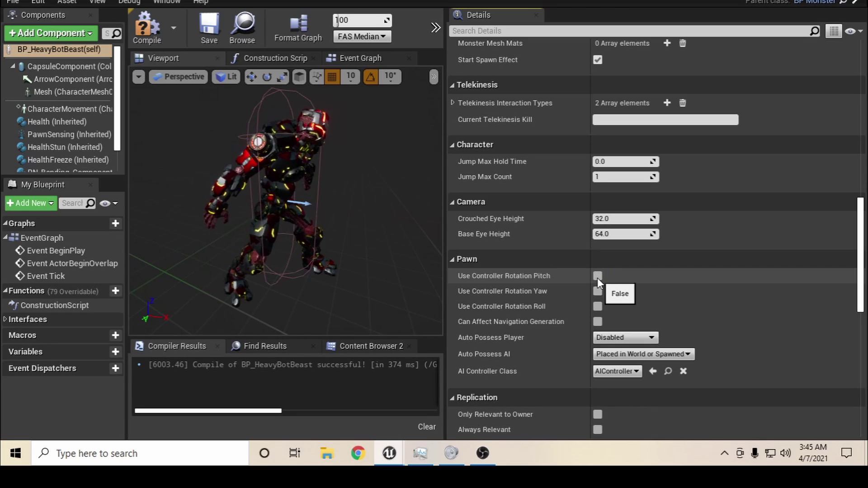
Keep switching Use Controller Rotation Pitch on and off to compare further robot material variations in the viewport, leaving it off
click(598, 277)
click(597, 277)
click(597, 277)
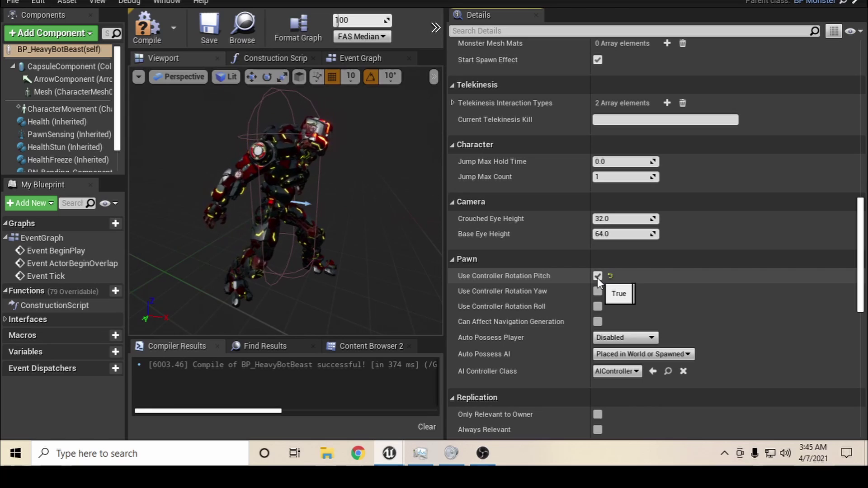
click(598, 276)
click(598, 277)
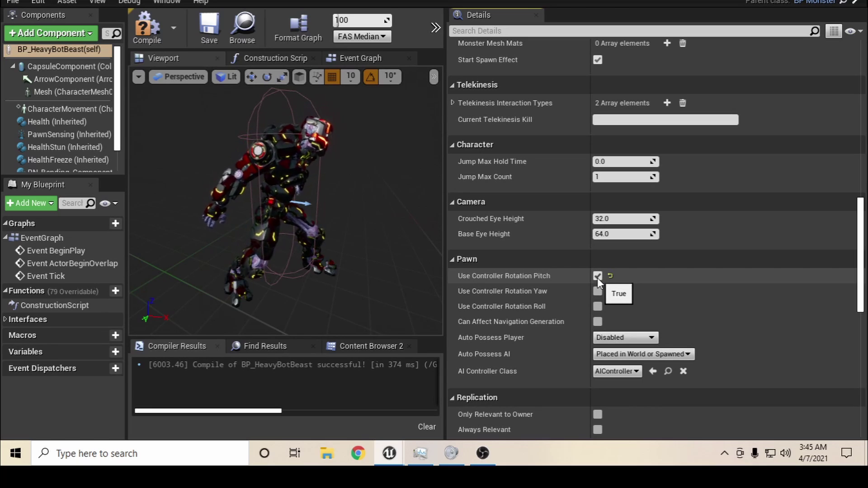
click(597, 276)
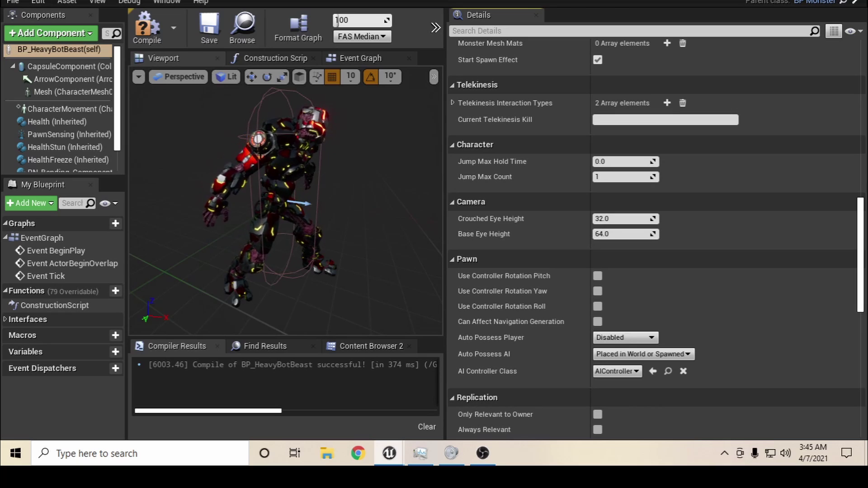
Set the Phys Material Override of the robot's Mesh component to the Metal physical material and compile the blueprint
click(68, 92)
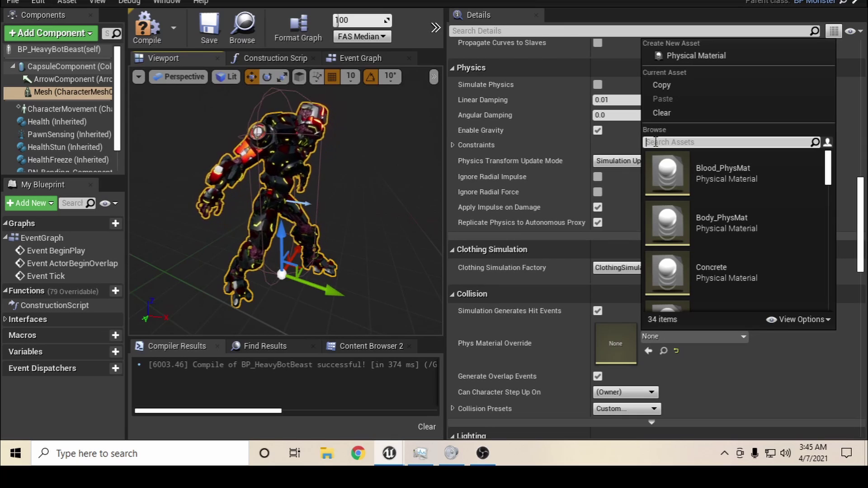
text(al)
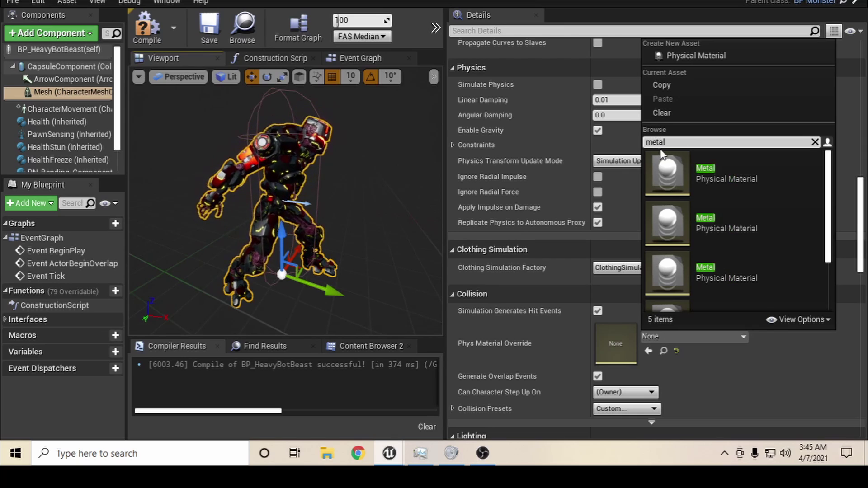
click(696, 179)
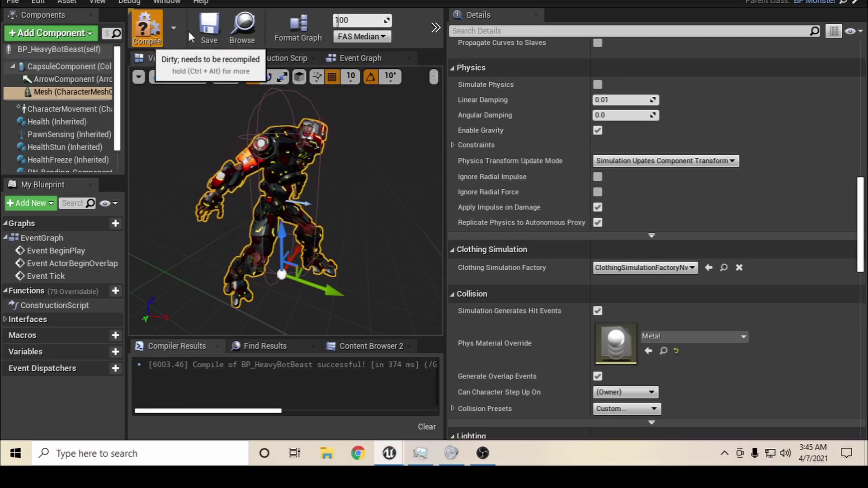
click(146, 28)
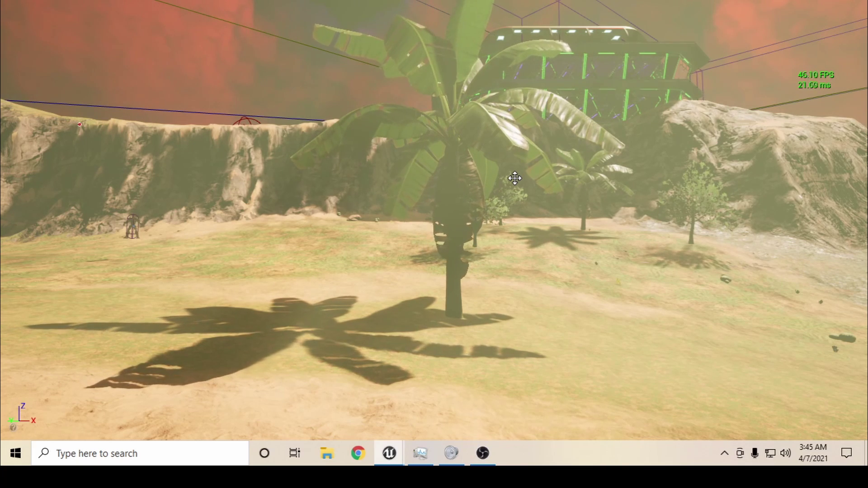
Start a play test from inside the glass-walled cabin in the level and open the two crates to collect weapons
right_drag(514, 178, 475, 220)
key(w)
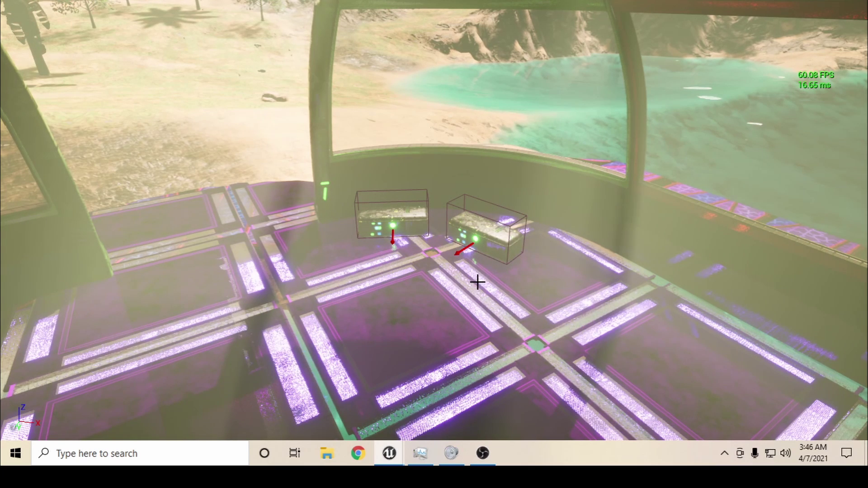
key(alt+p)
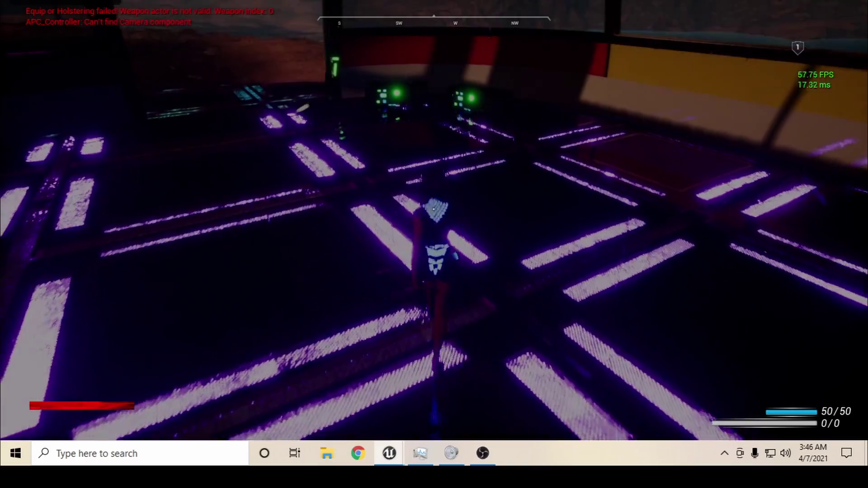
key(w)
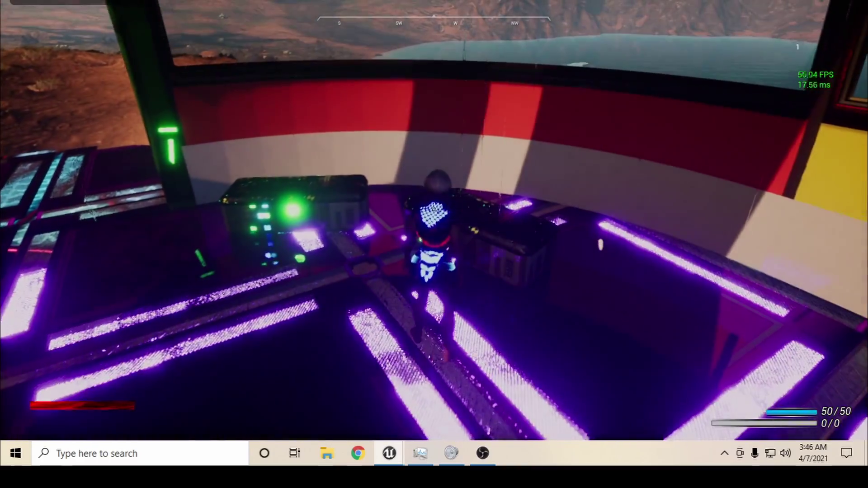
key(e)
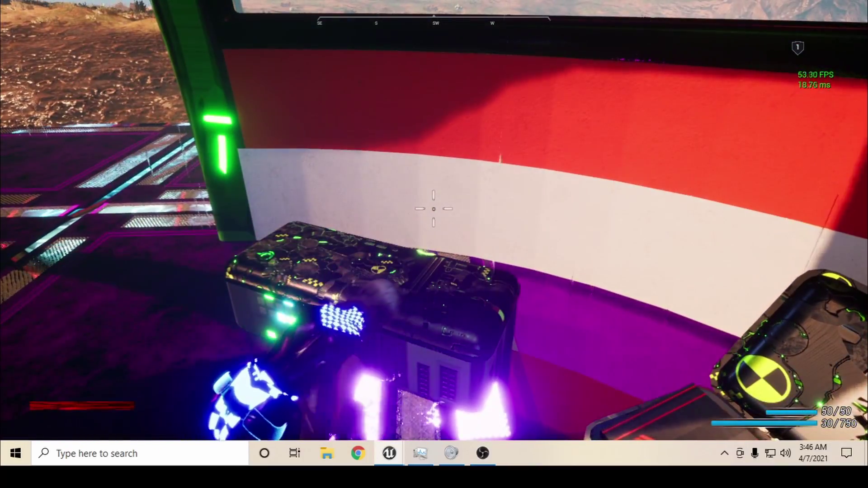
key(a)
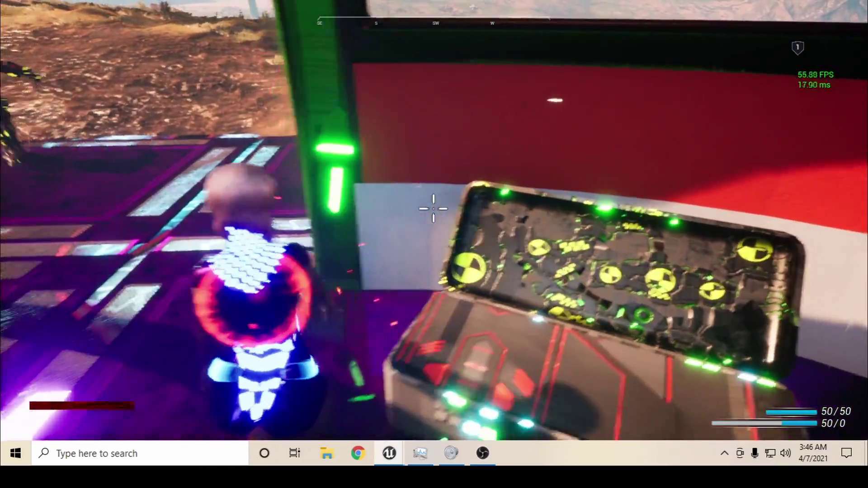
Leave the cabin, equip the first weapon, and fight the robot enemies across the sandy terrain
key(w)
key(space)
key(1)
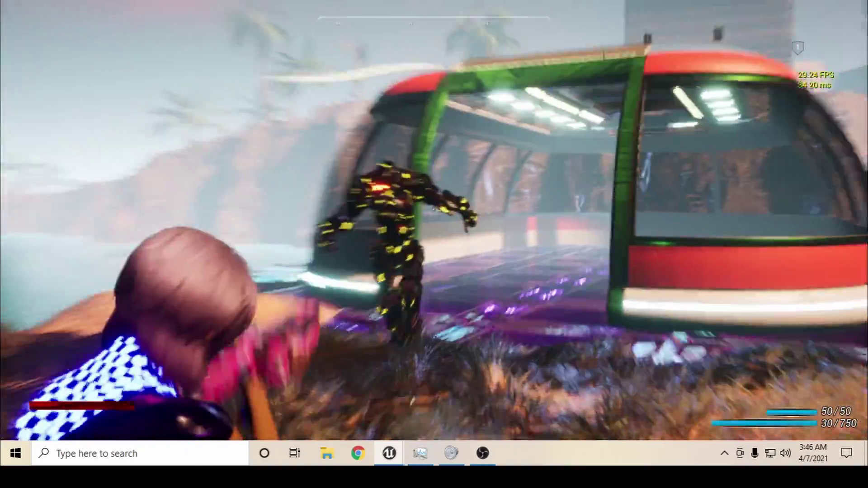
click(433, 208)
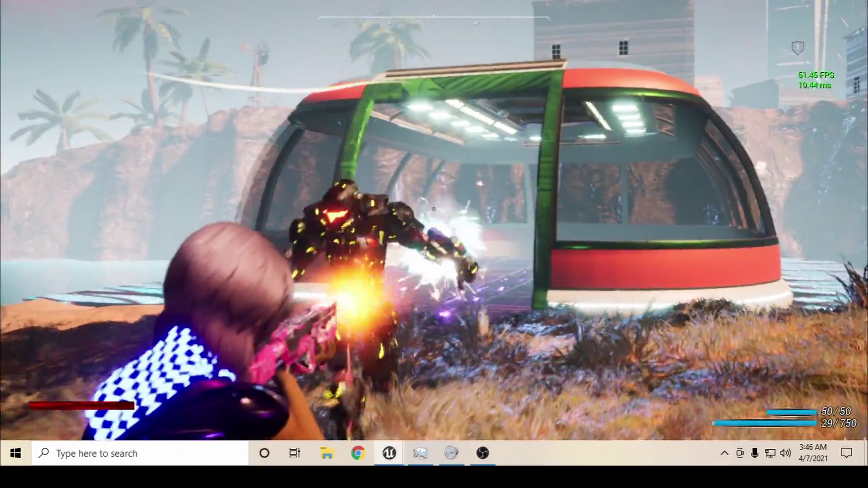
key(w)
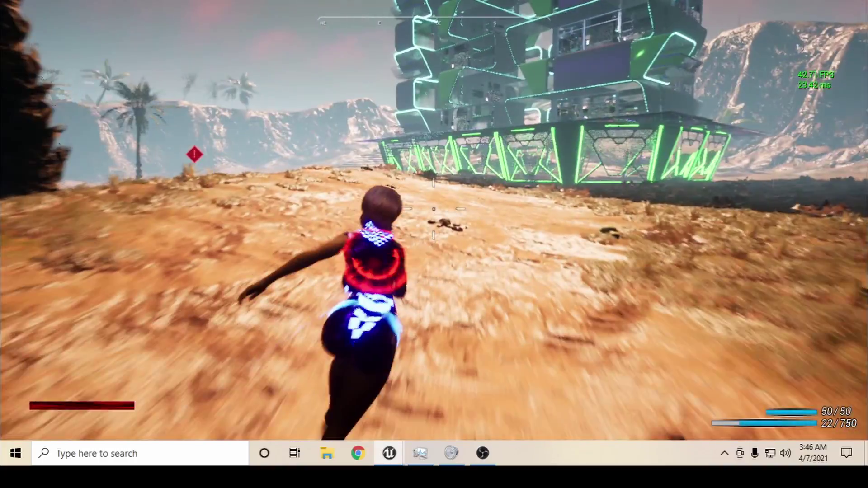
key(w)
key(space)
right_click(434, 209)
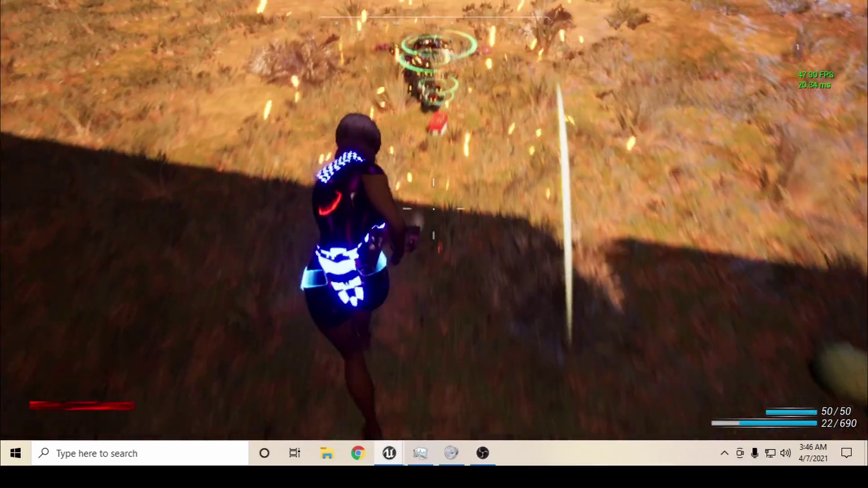
Move around the downed robot and examine the material variation on its body up close
key(s)
key(w)
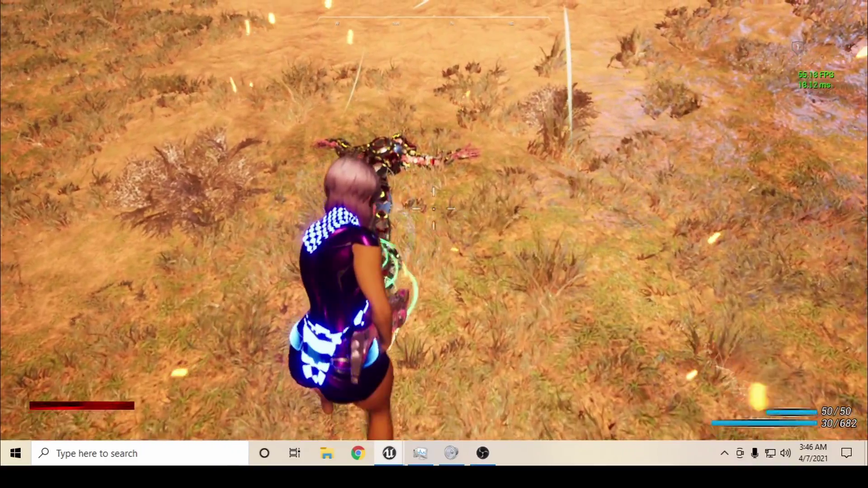
key(a)
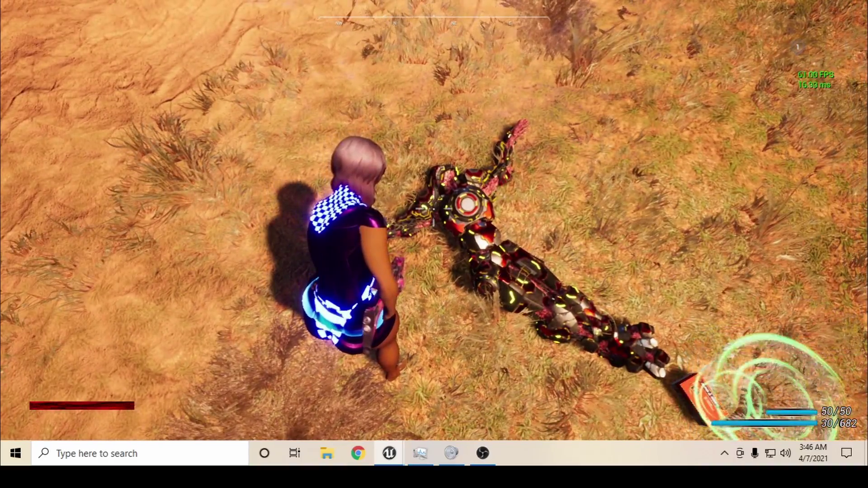
key(s)
key(d)
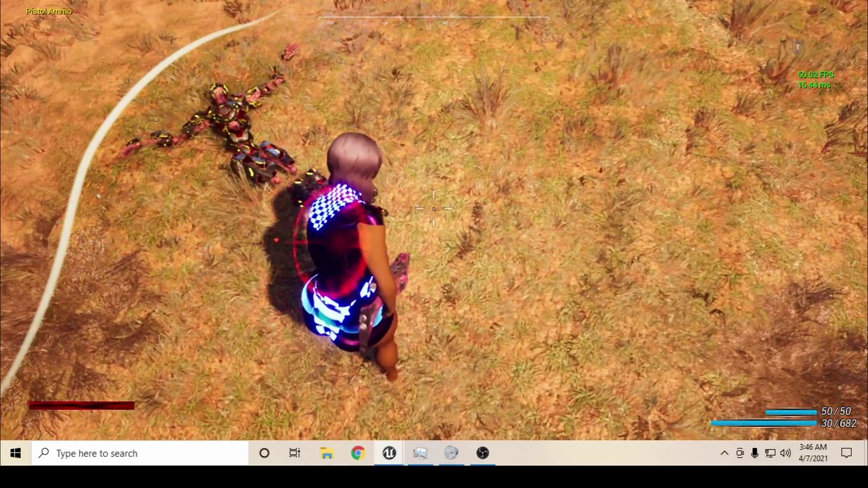
key(a)
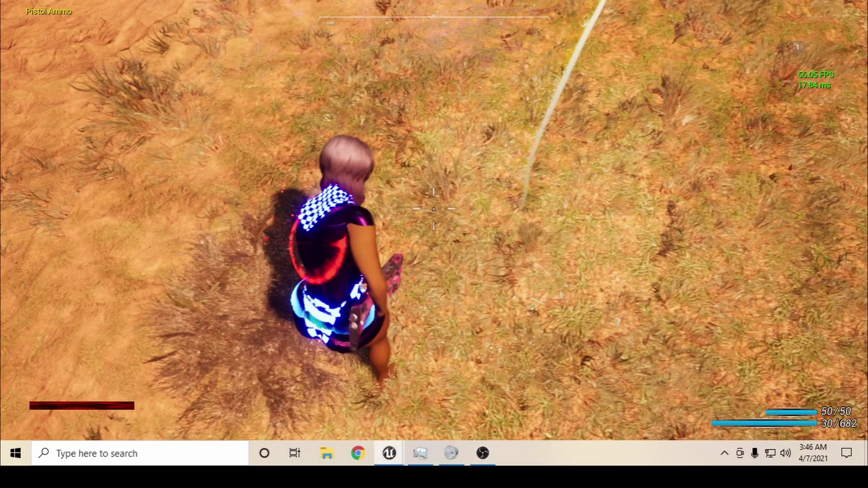